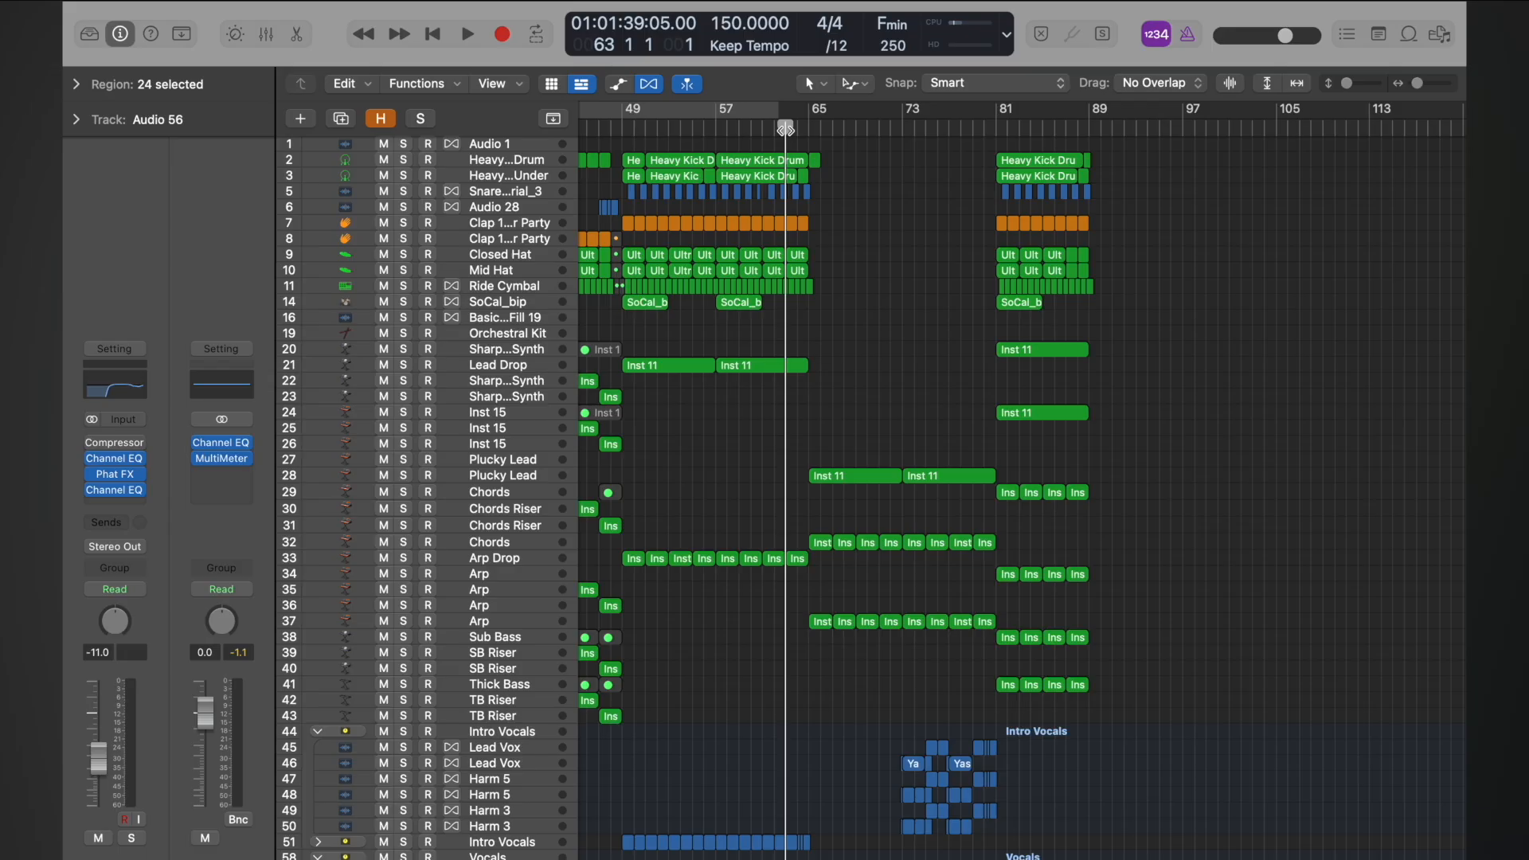
# - Play the song from bar 63 and audition the breakdown with a cycle range over bars 65 to 81
pyautogui.press('space')
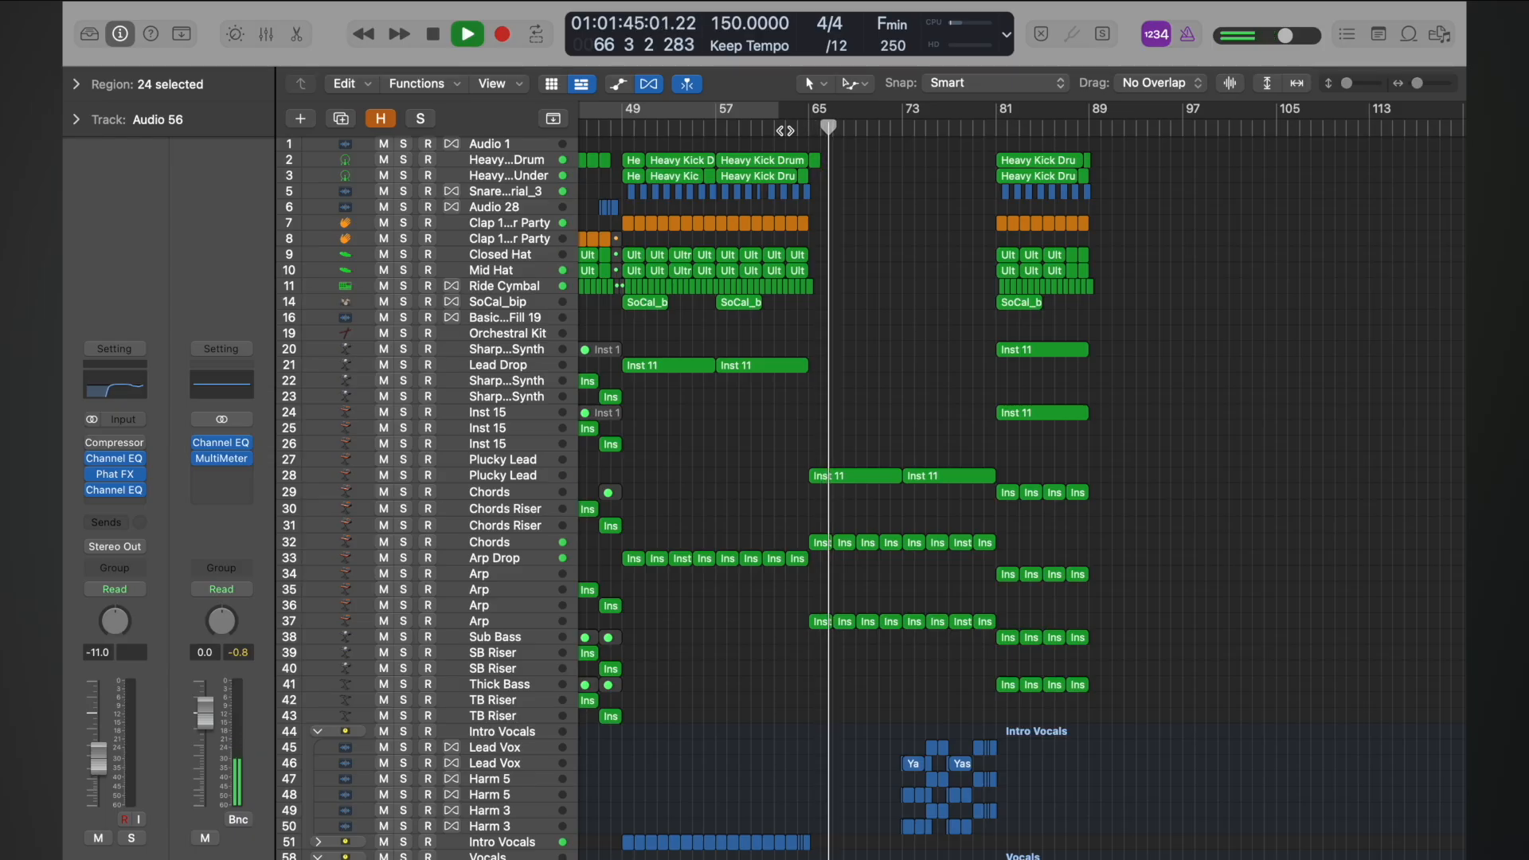
pyautogui.press('space')
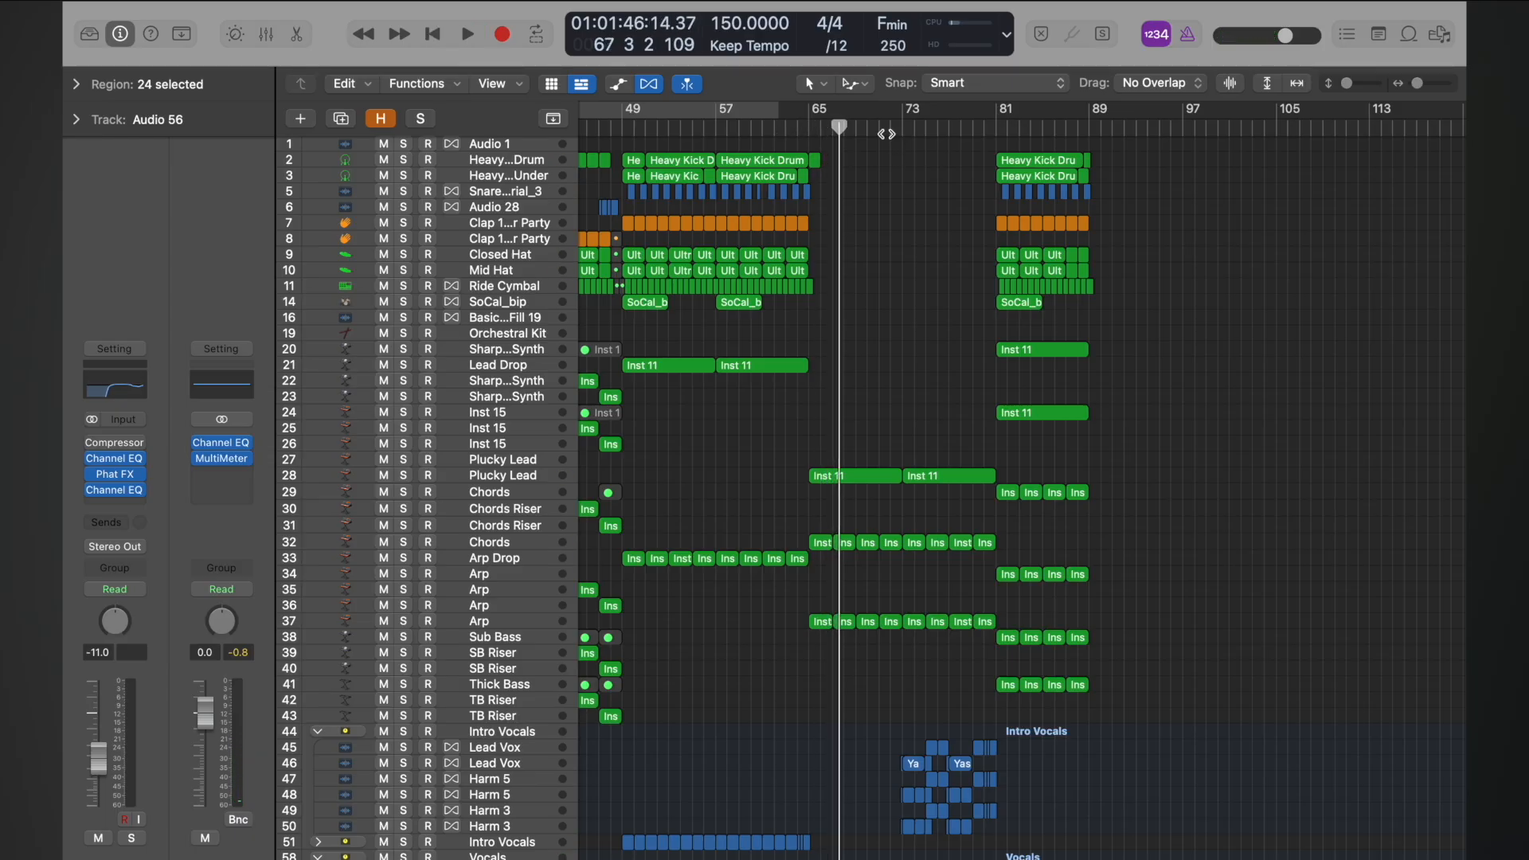
pyautogui.moveTo(813, 117); pyautogui.dragTo(994, 127)
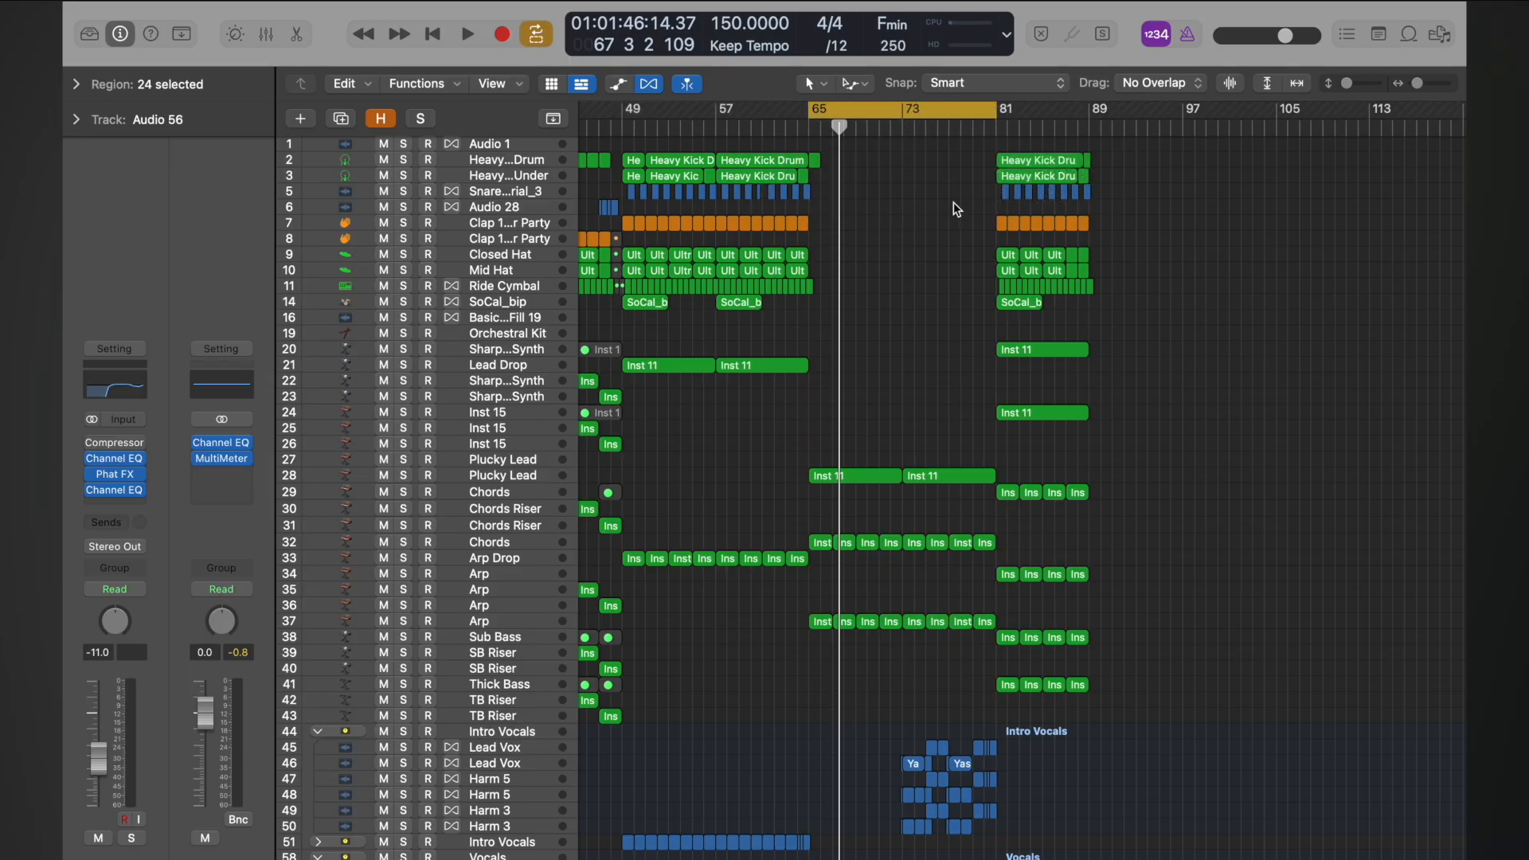
pyautogui.rightClick(904, 146)
pyautogui.click(700, 117)
pyautogui.hscroll(-10, 700, 118)
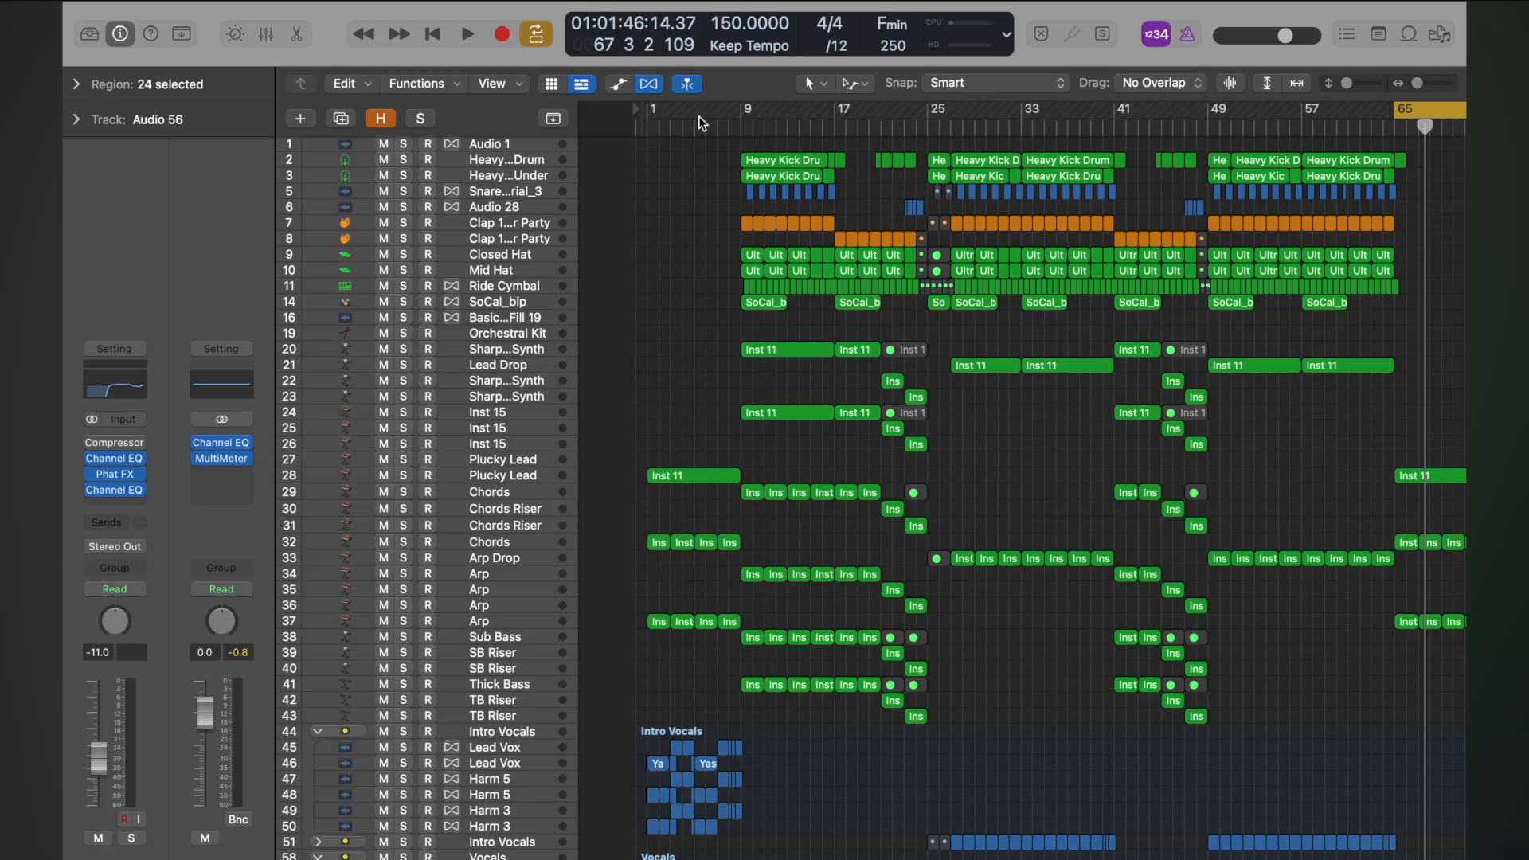
pyautogui.hscroll(10, 751, 149)
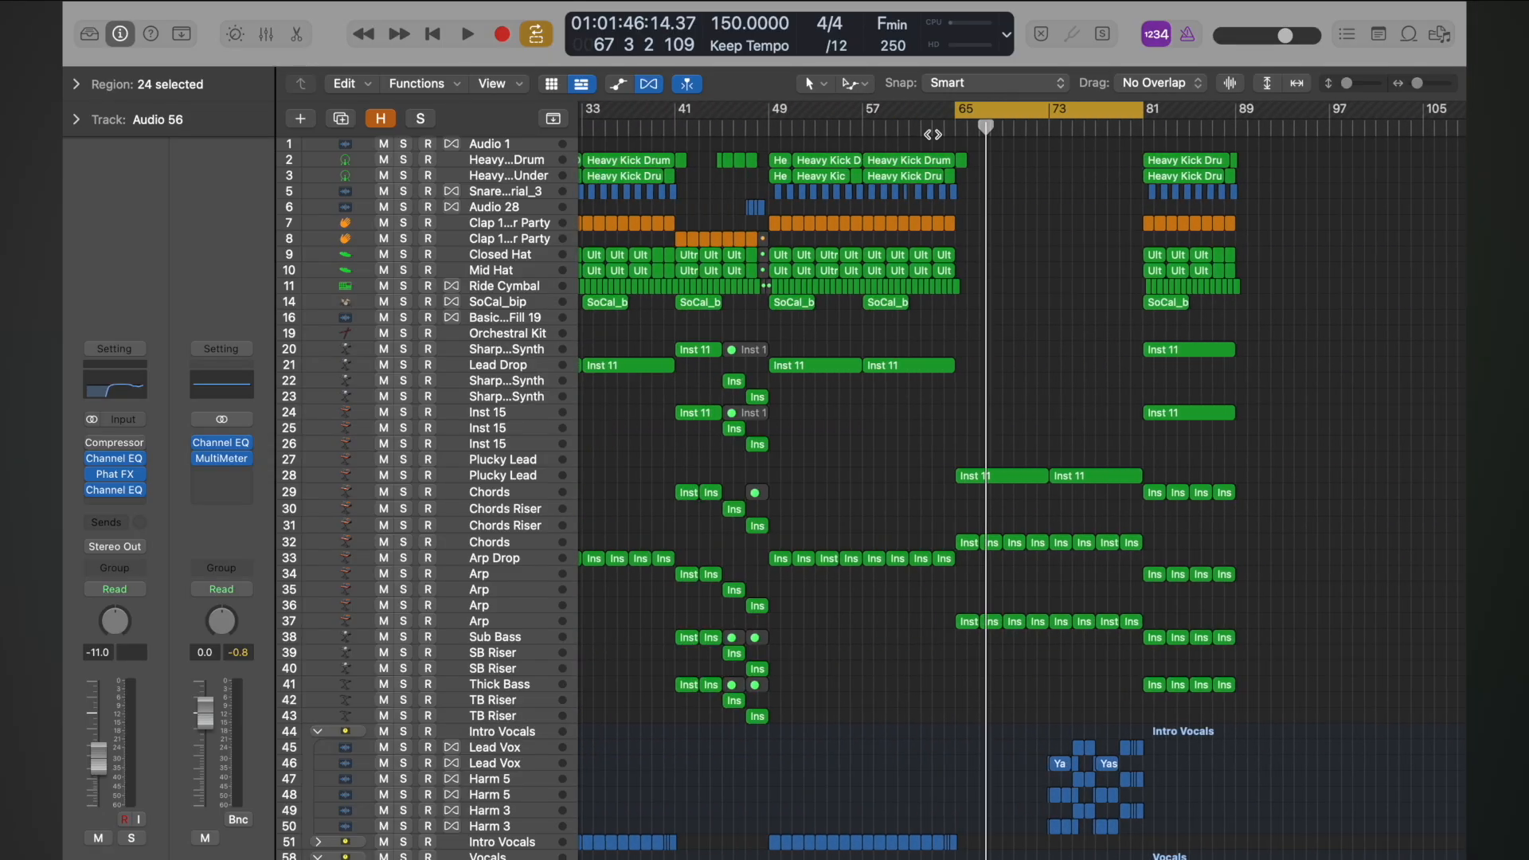
pyautogui.press('space')
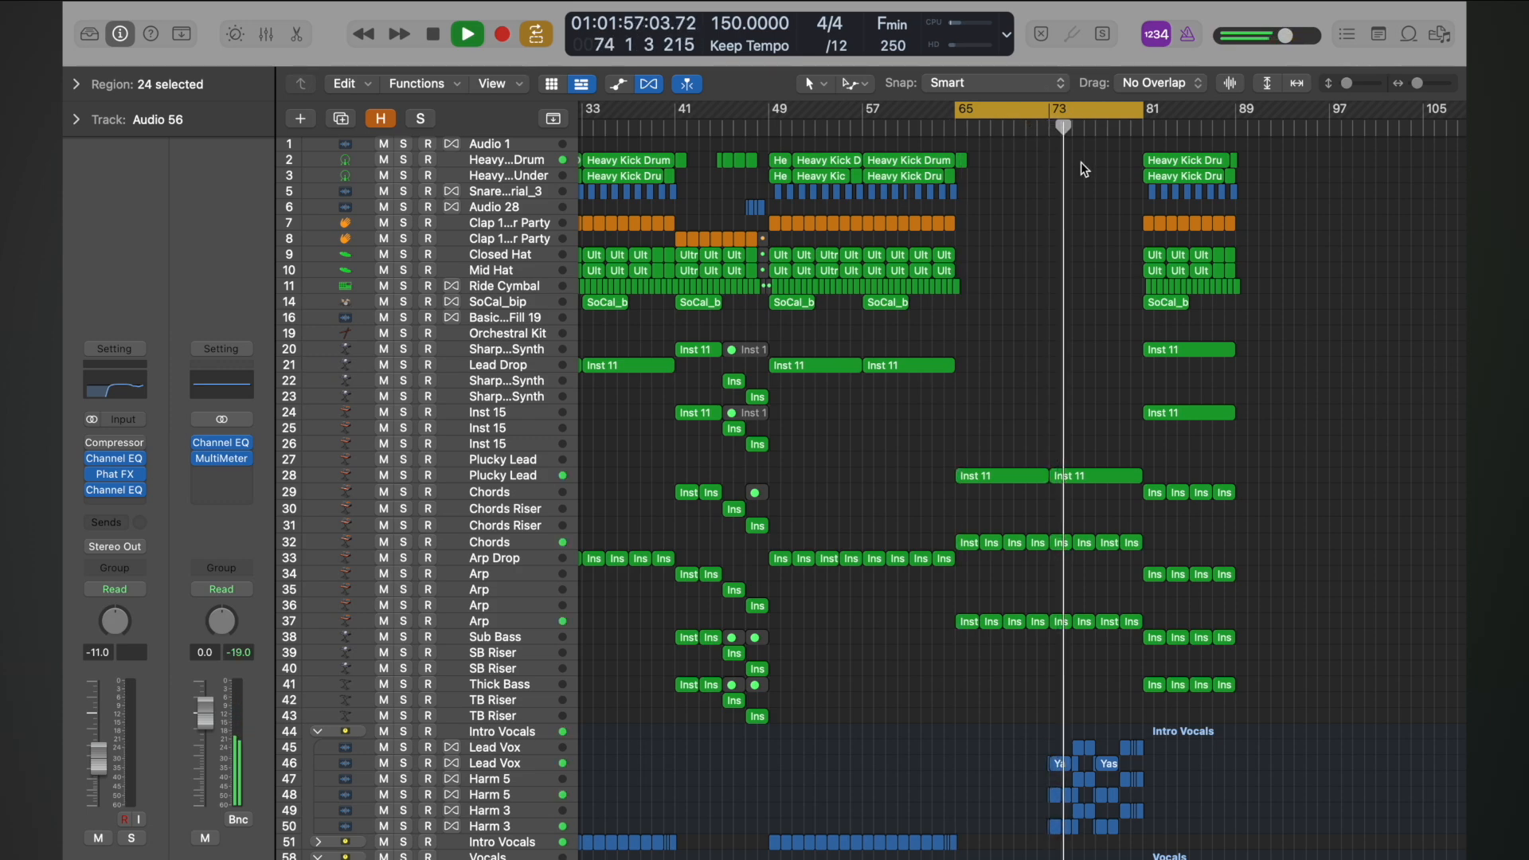
pyautogui.press('space')
# - Turn off cycling, play the section from bar 81 and park the playhead at the arrangement's end at bar 89
pyautogui.press('c')
pyautogui.click(1147, 127)
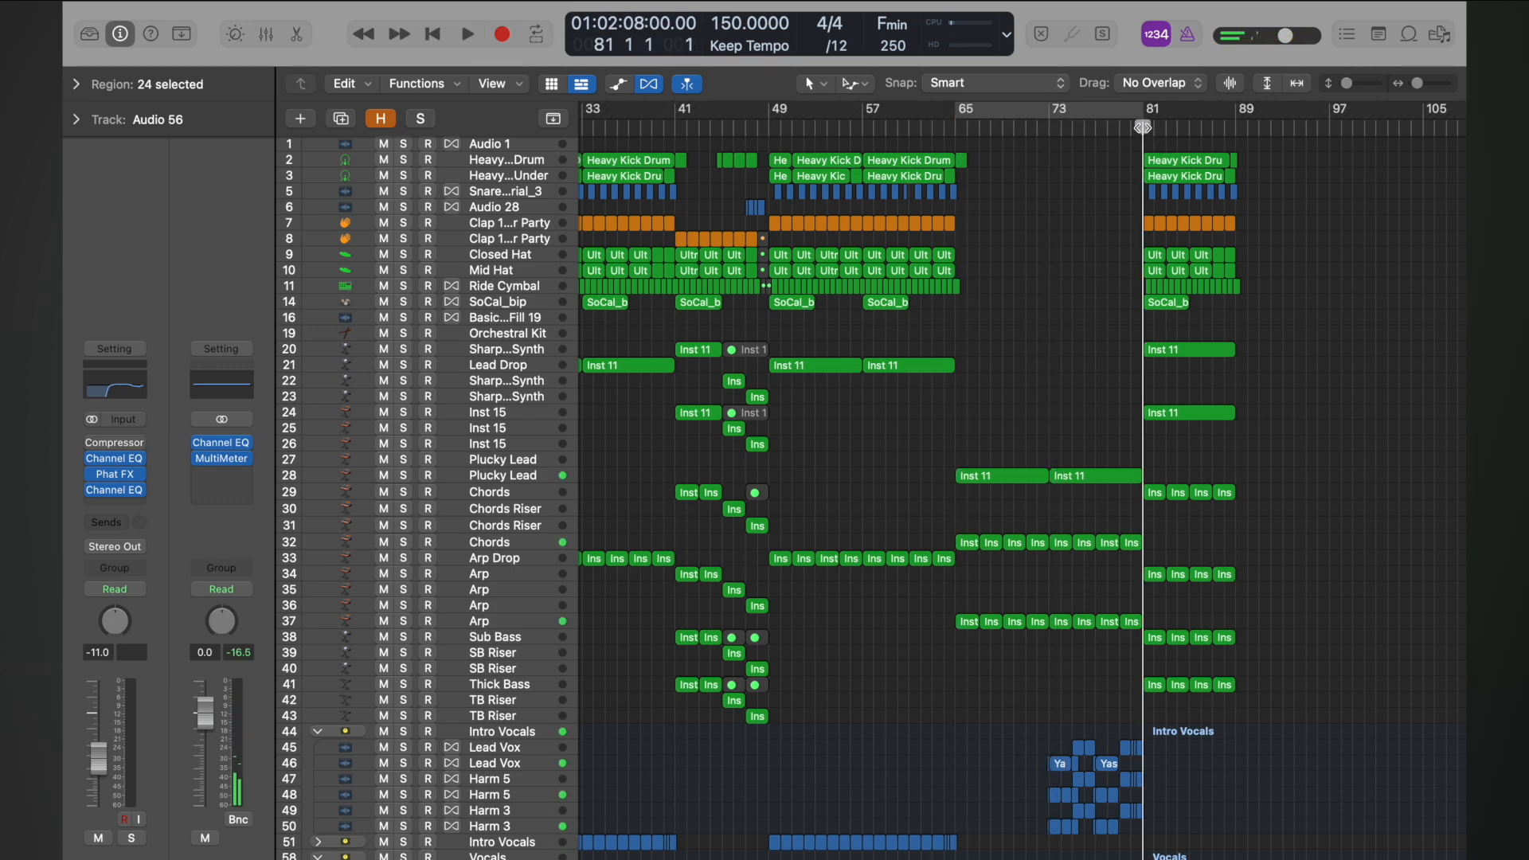
pyautogui.press('space')
pyautogui.click(1219, 127)
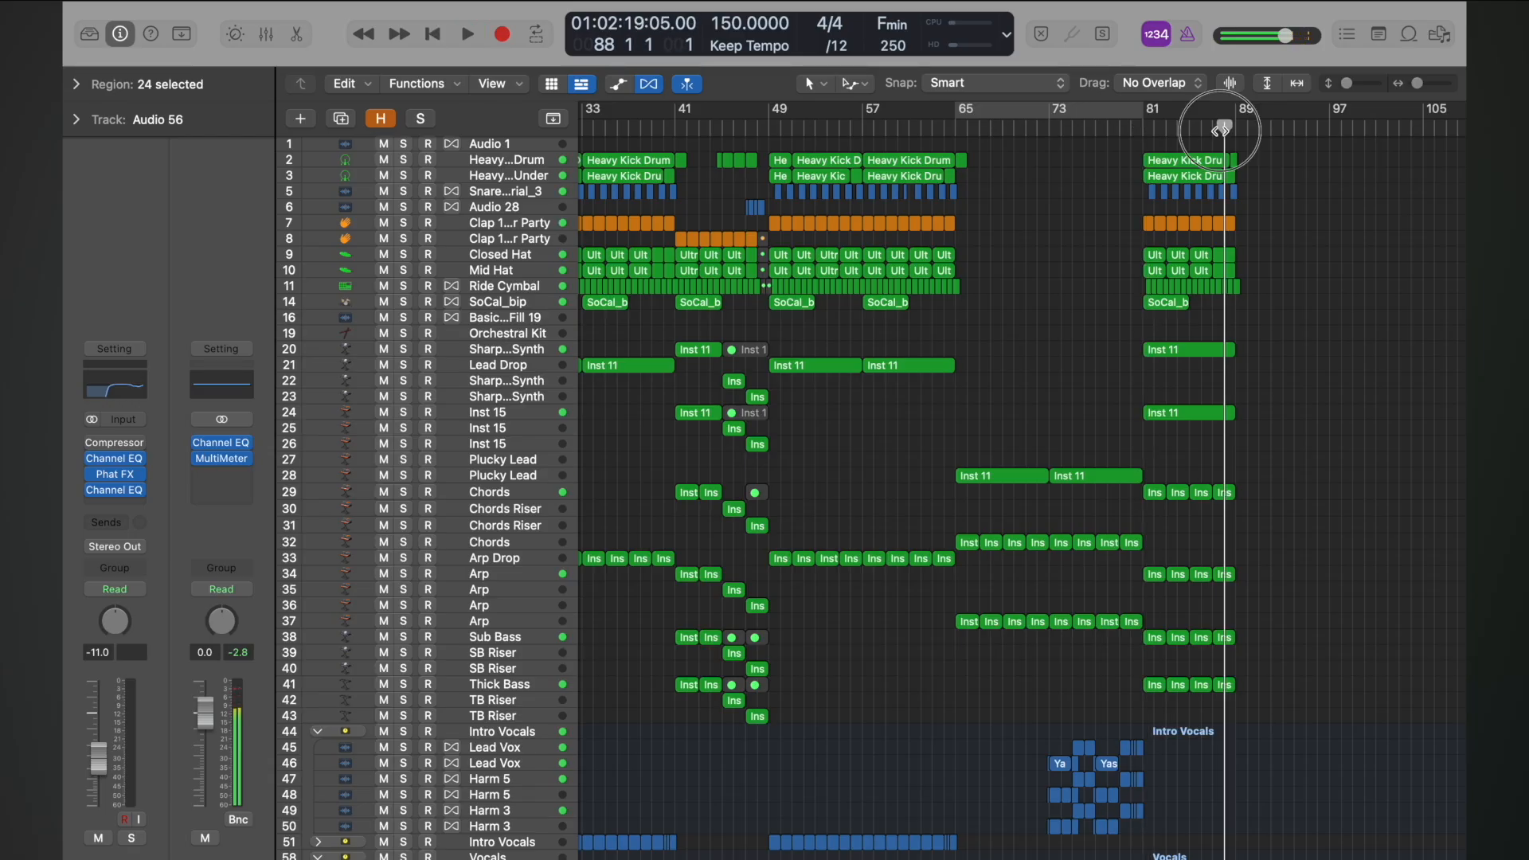
pyautogui.press('space')
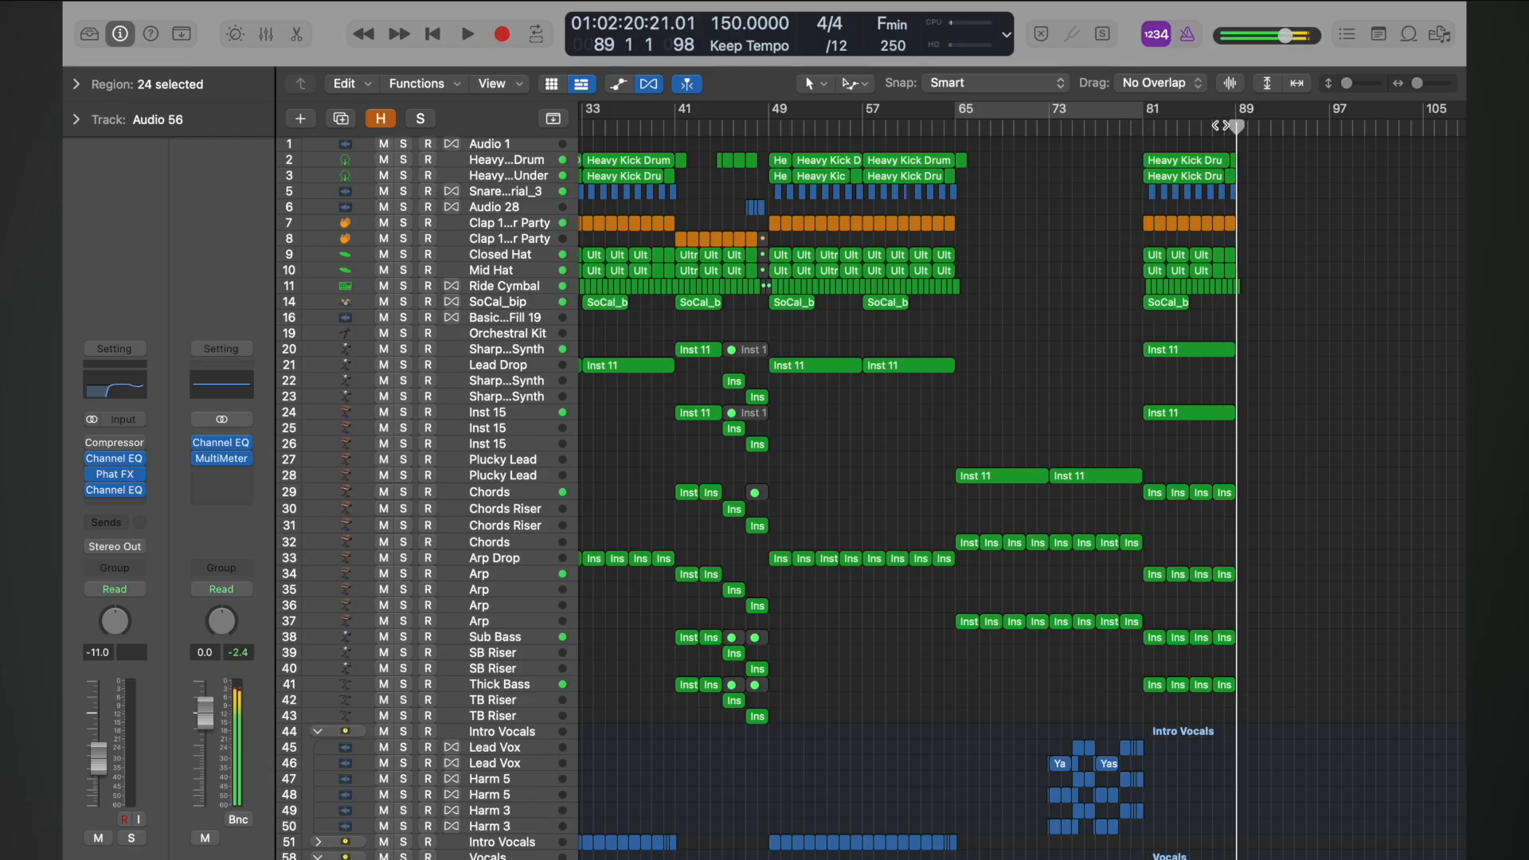
pyautogui.click(1266, 128)
pyautogui.click(1235, 123)
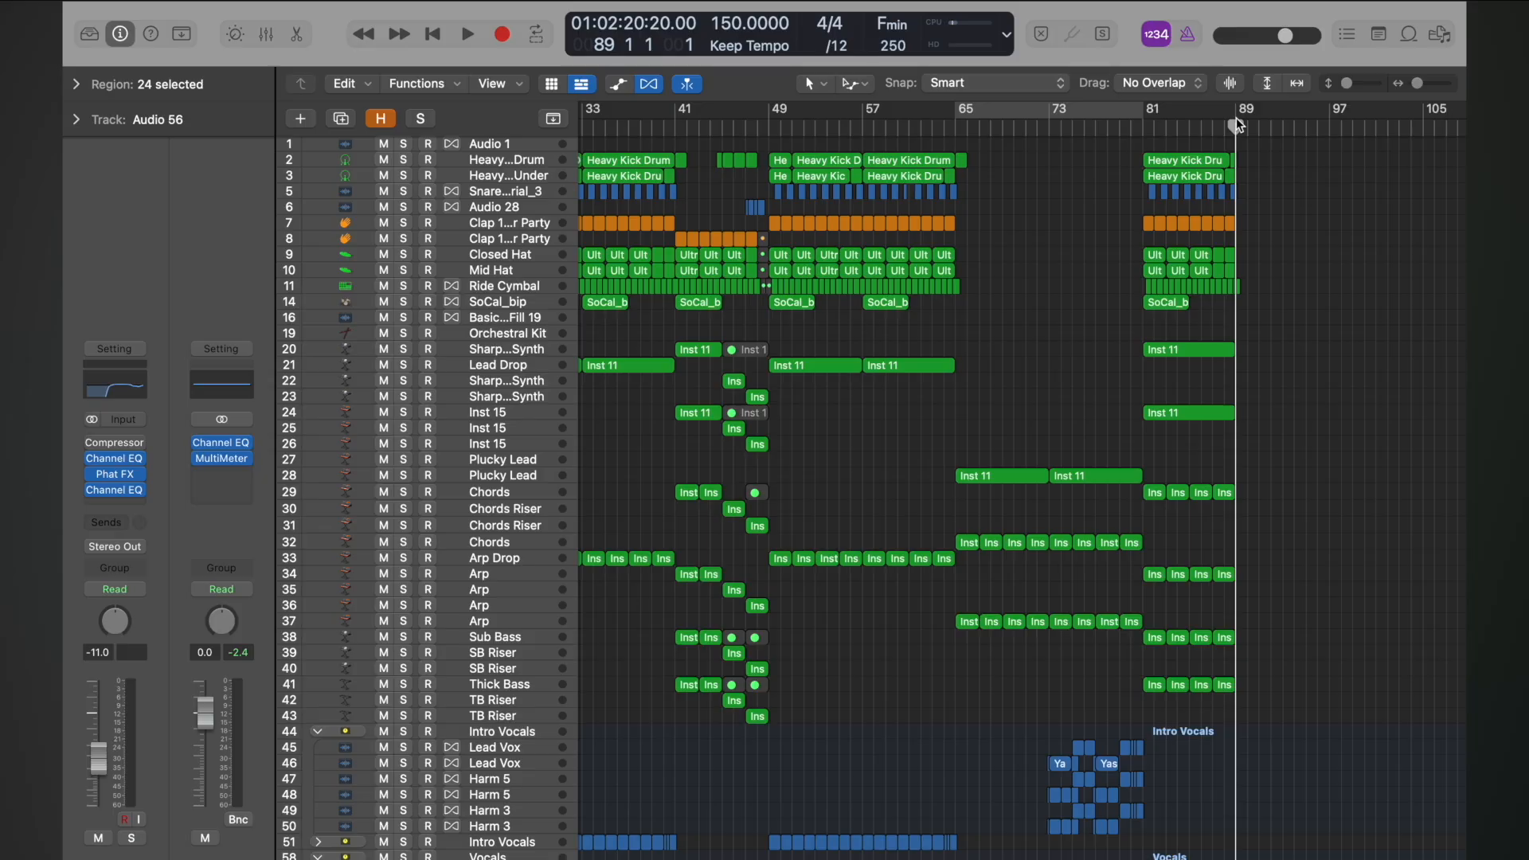
# - Play the first drop from bar 25 to hear its bass tracks
pyautogui.scroll(-15, 1237, 125)
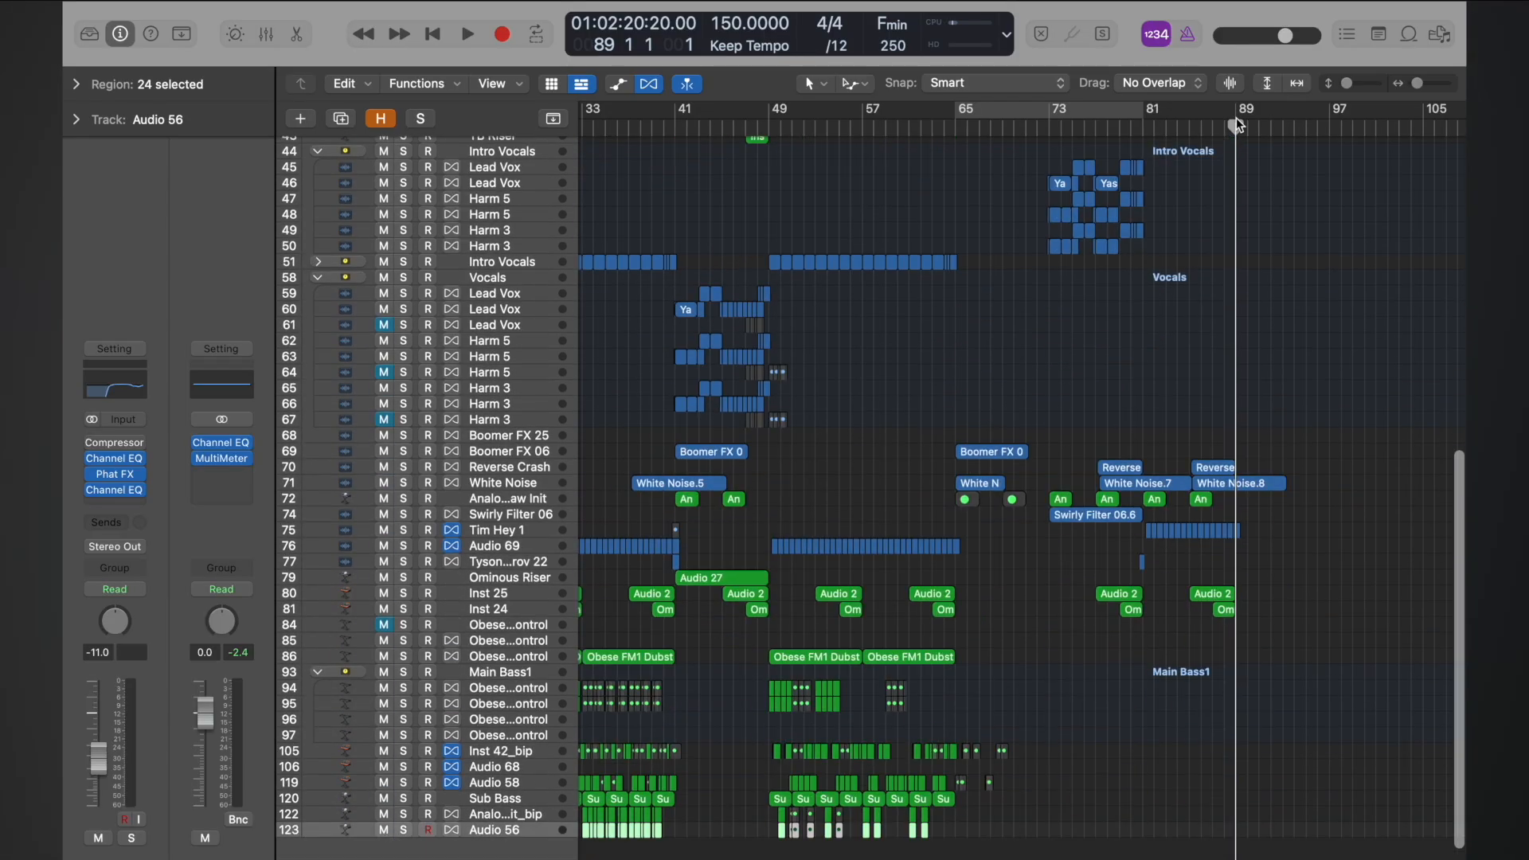
pyautogui.hscroll(-5, 1236, 125)
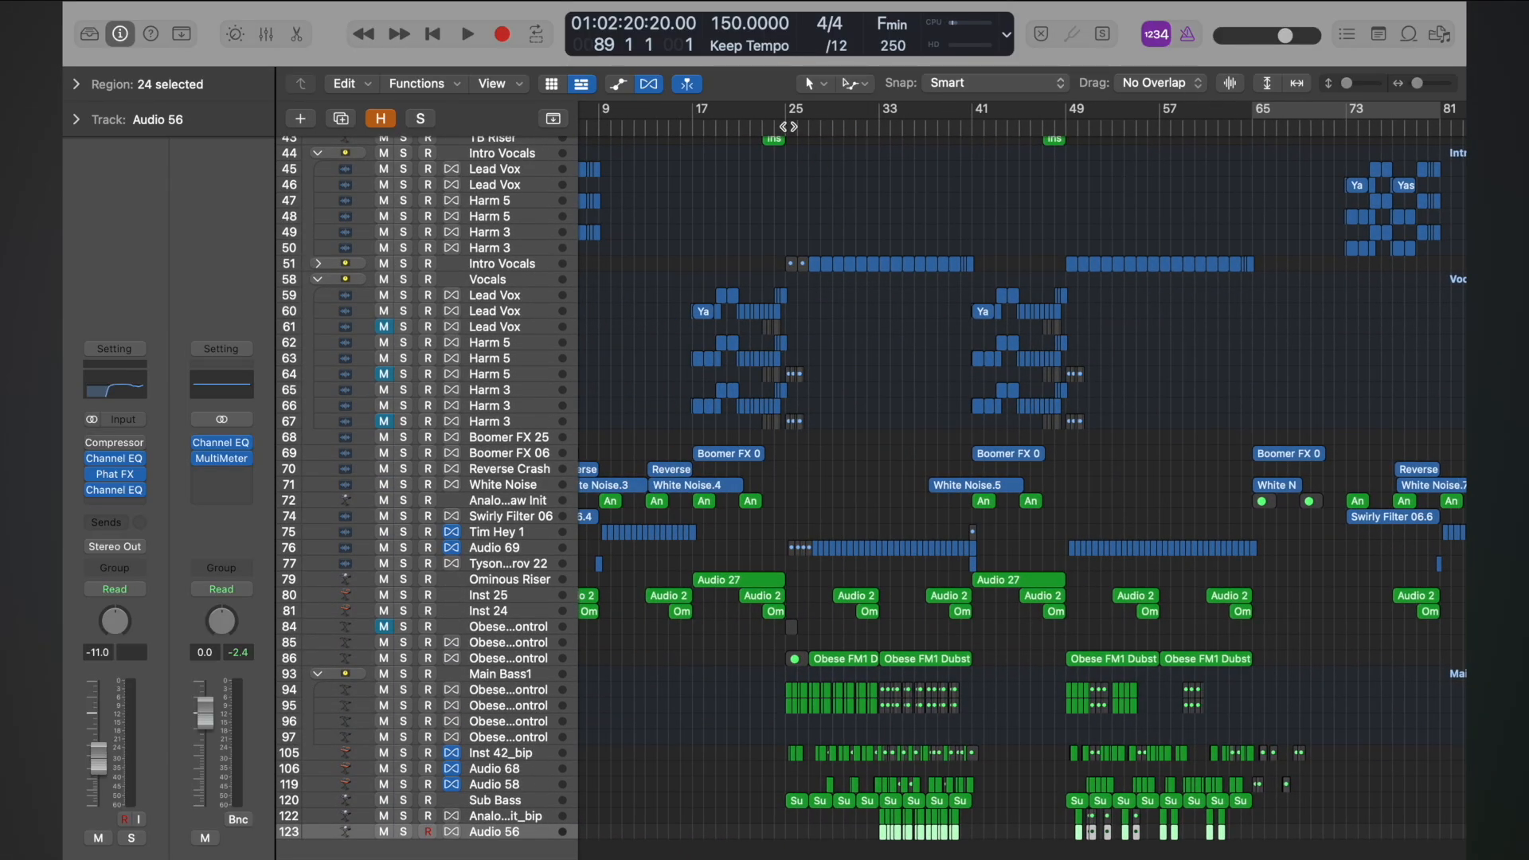
pyautogui.doubleClick(785, 126)
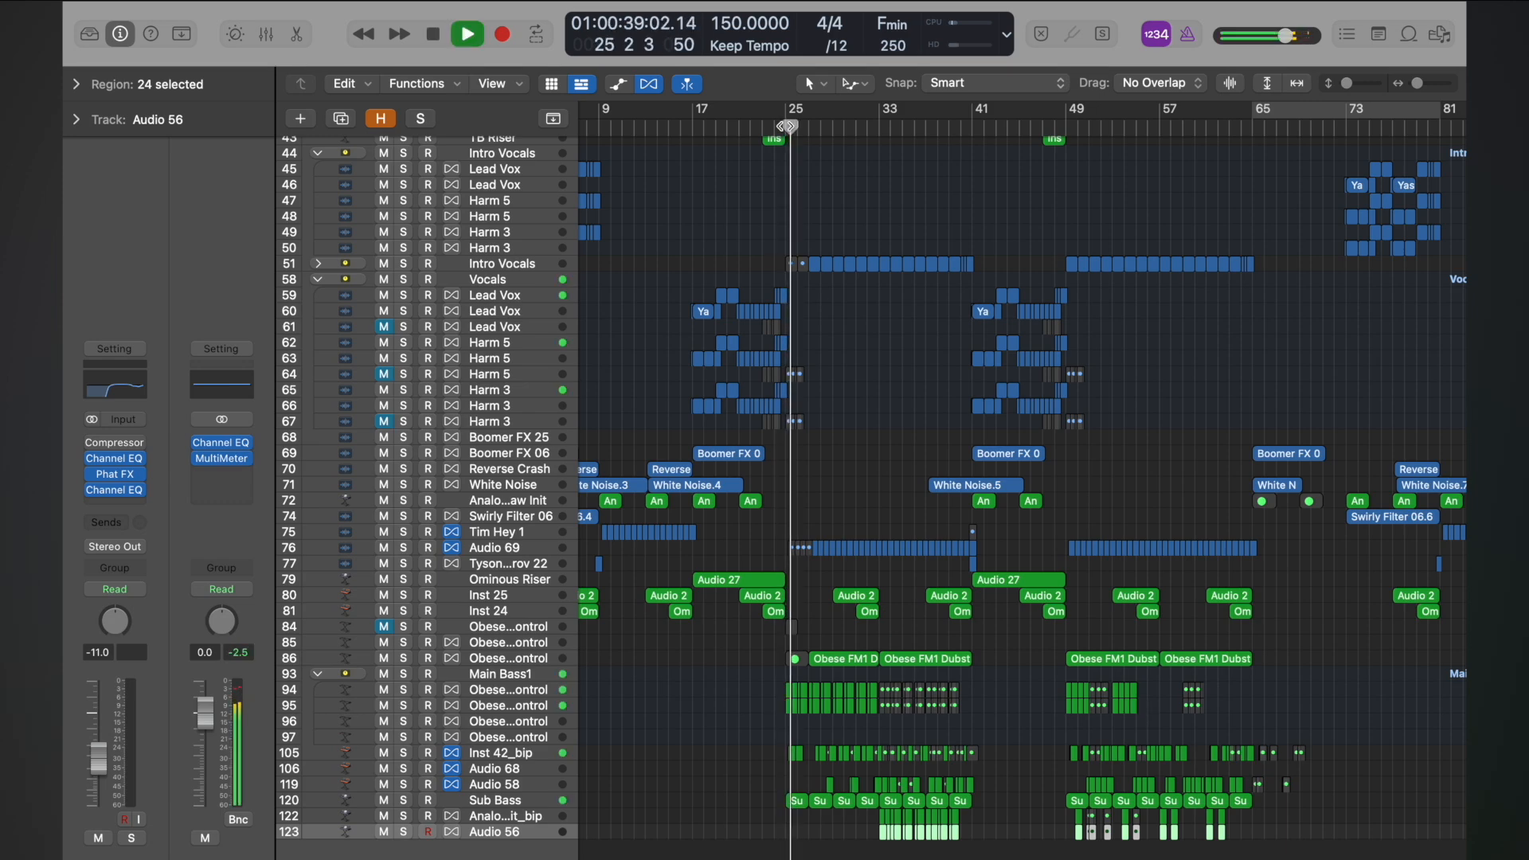
pyautogui.press('space')
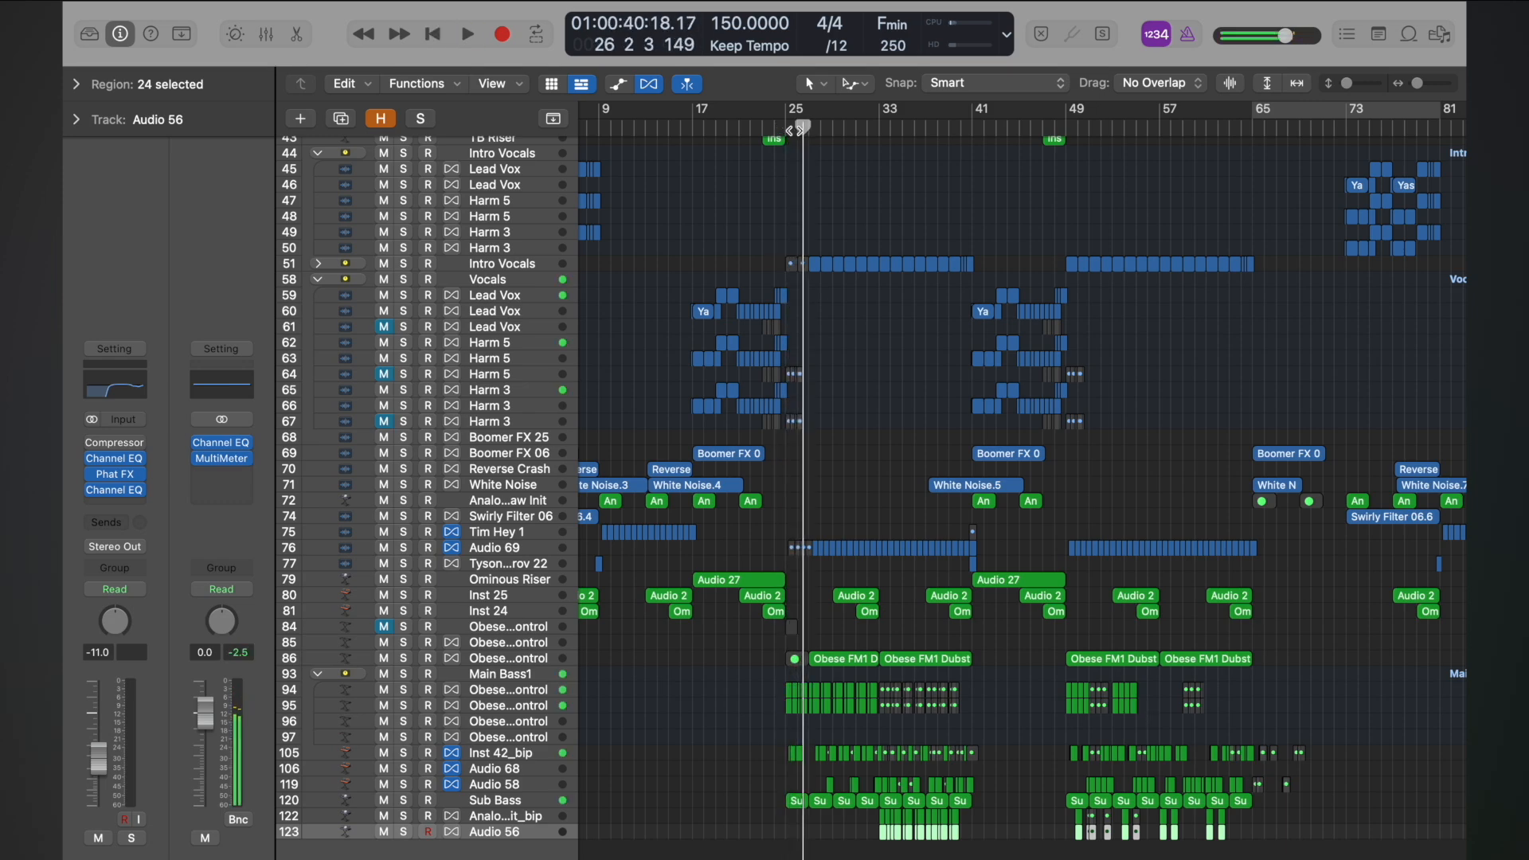
# - Solo the Sub Bass track and create a new track with duplicate settings directly below it
pyautogui.scroll(-1, 890, 452)
pyautogui.scroll(-2, 890, 451)
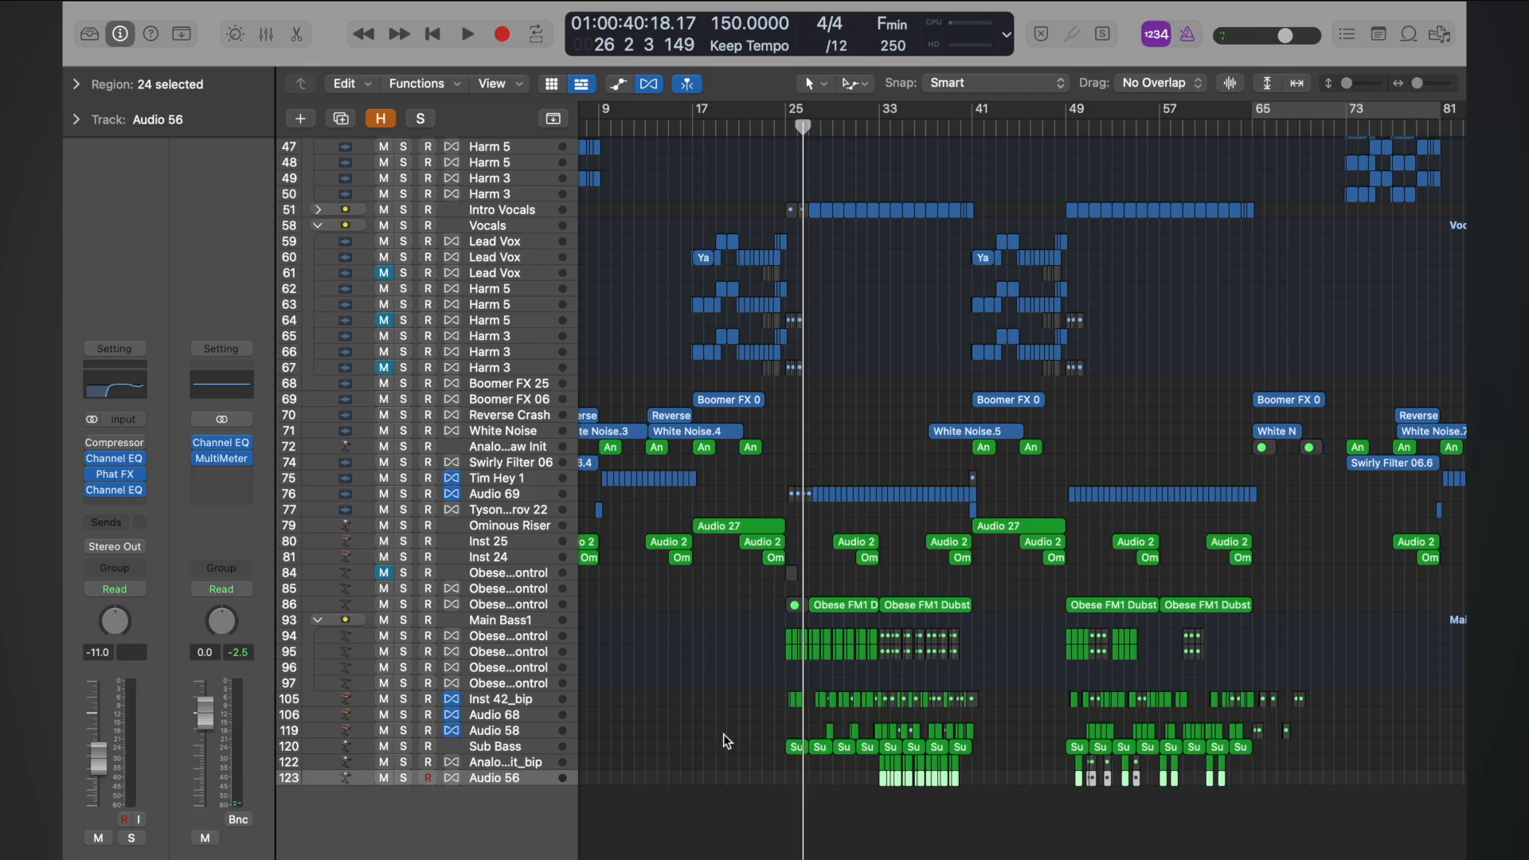
pyautogui.click(405, 747)
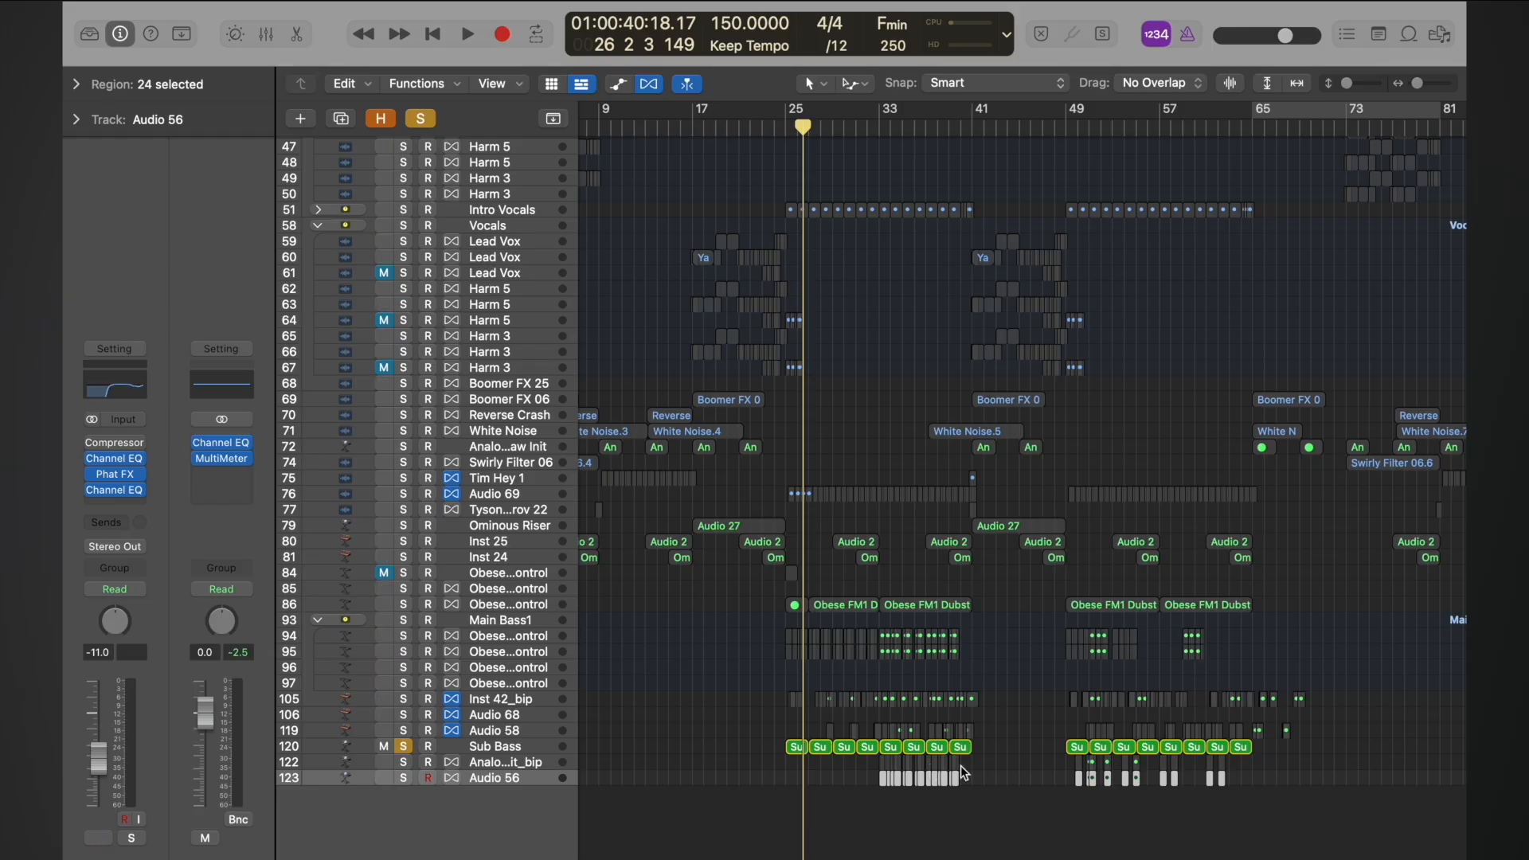
pyautogui.scroll(8, 961, 771)
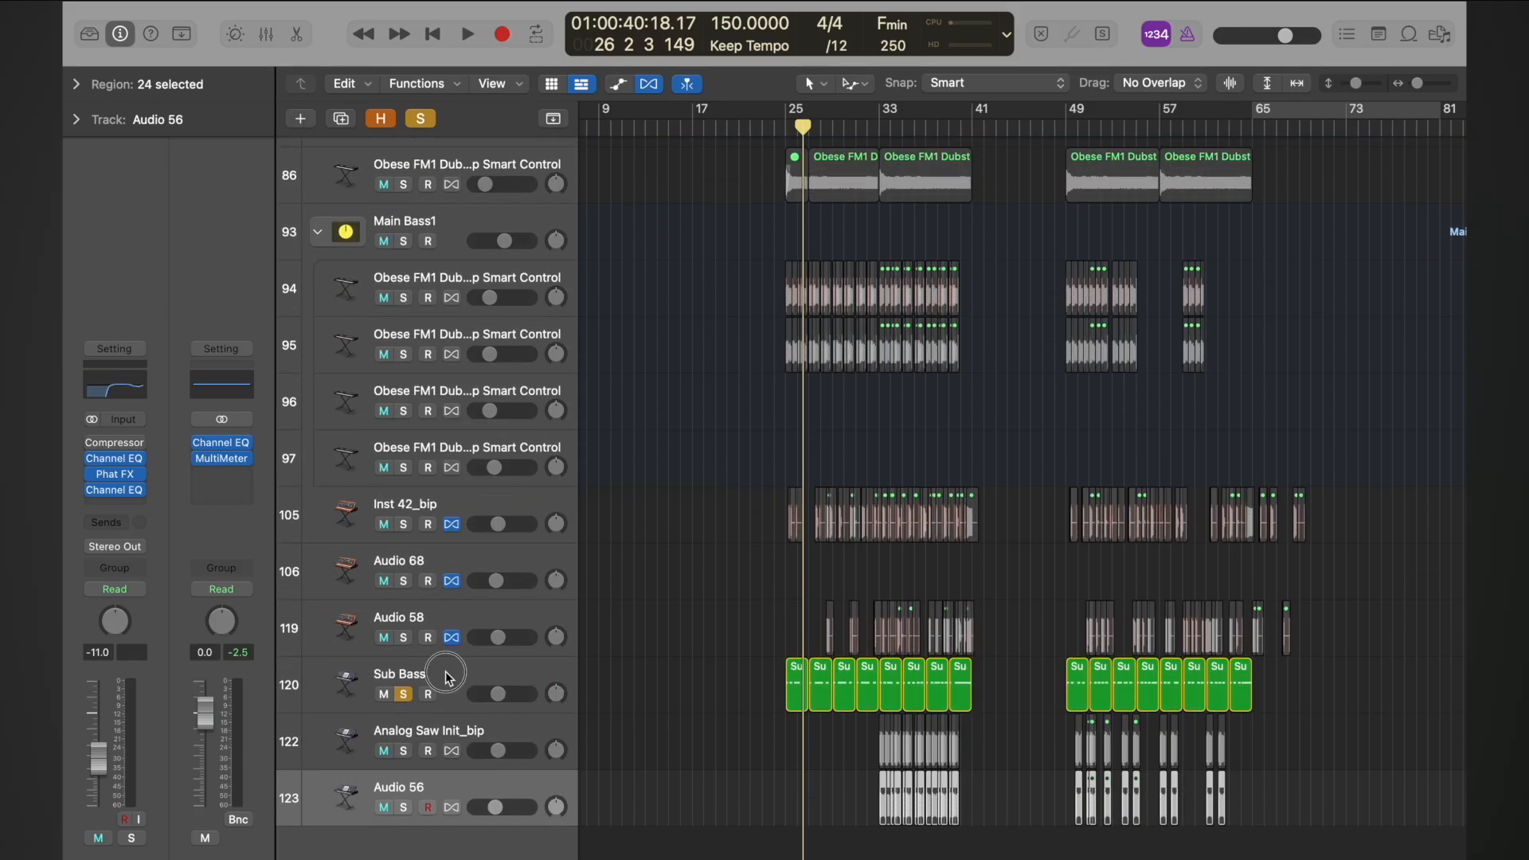
pyautogui.click(446, 675)
pyautogui.press('super+d')
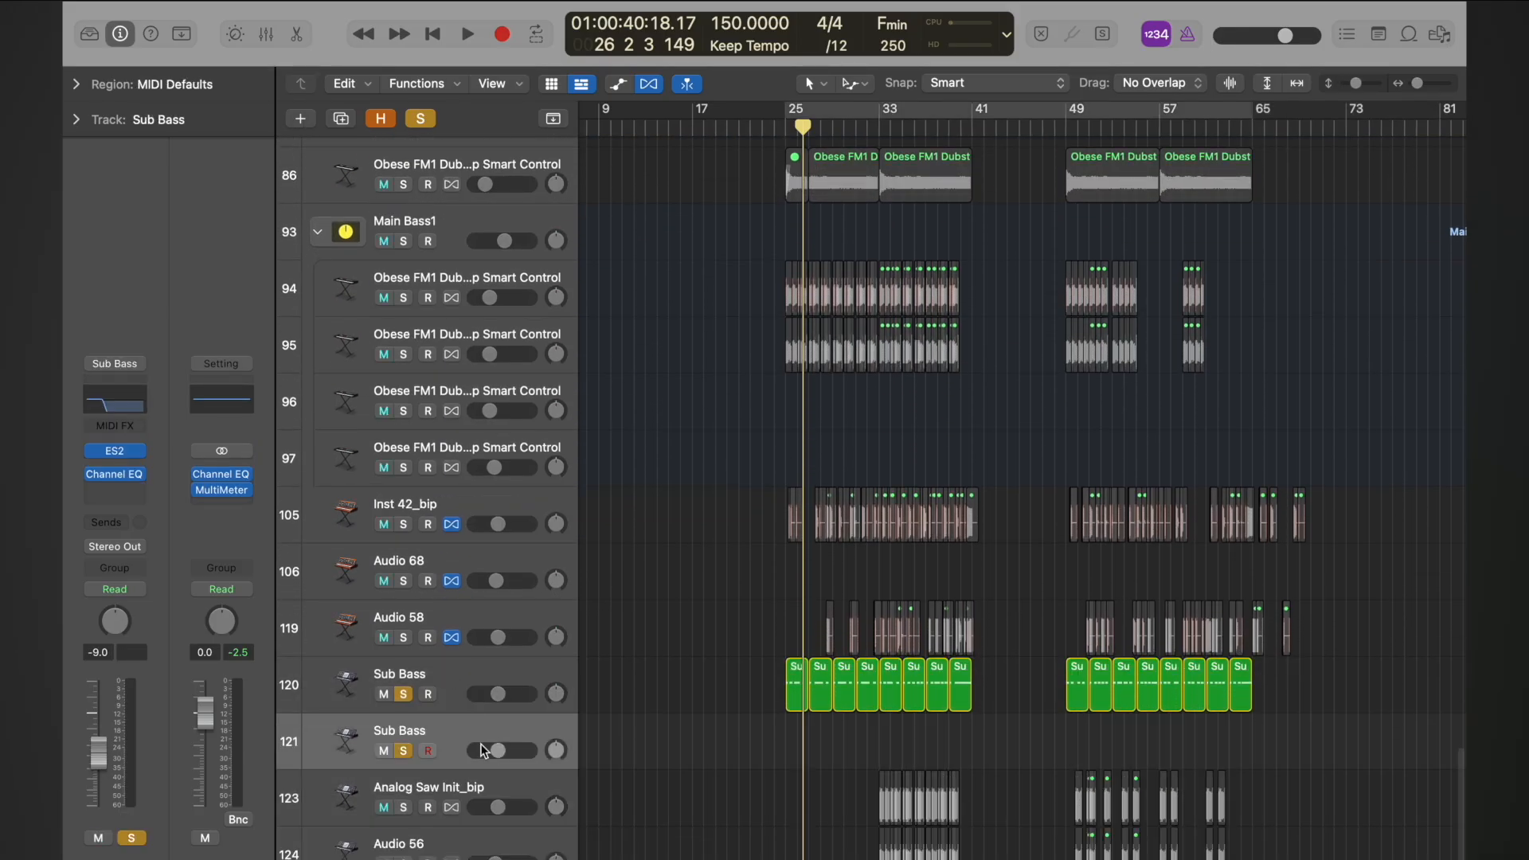
# - Copy all the Sub Bass regions onto the duplicate track and take the original Sub Bass out of solo
pyautogui.moveTo(726, 694); pyautogui.dragTo(1278, 693)
pyautogui.scroll(-5, 1292, 695)
pyautogui.scroll(-5, 1291, 696)
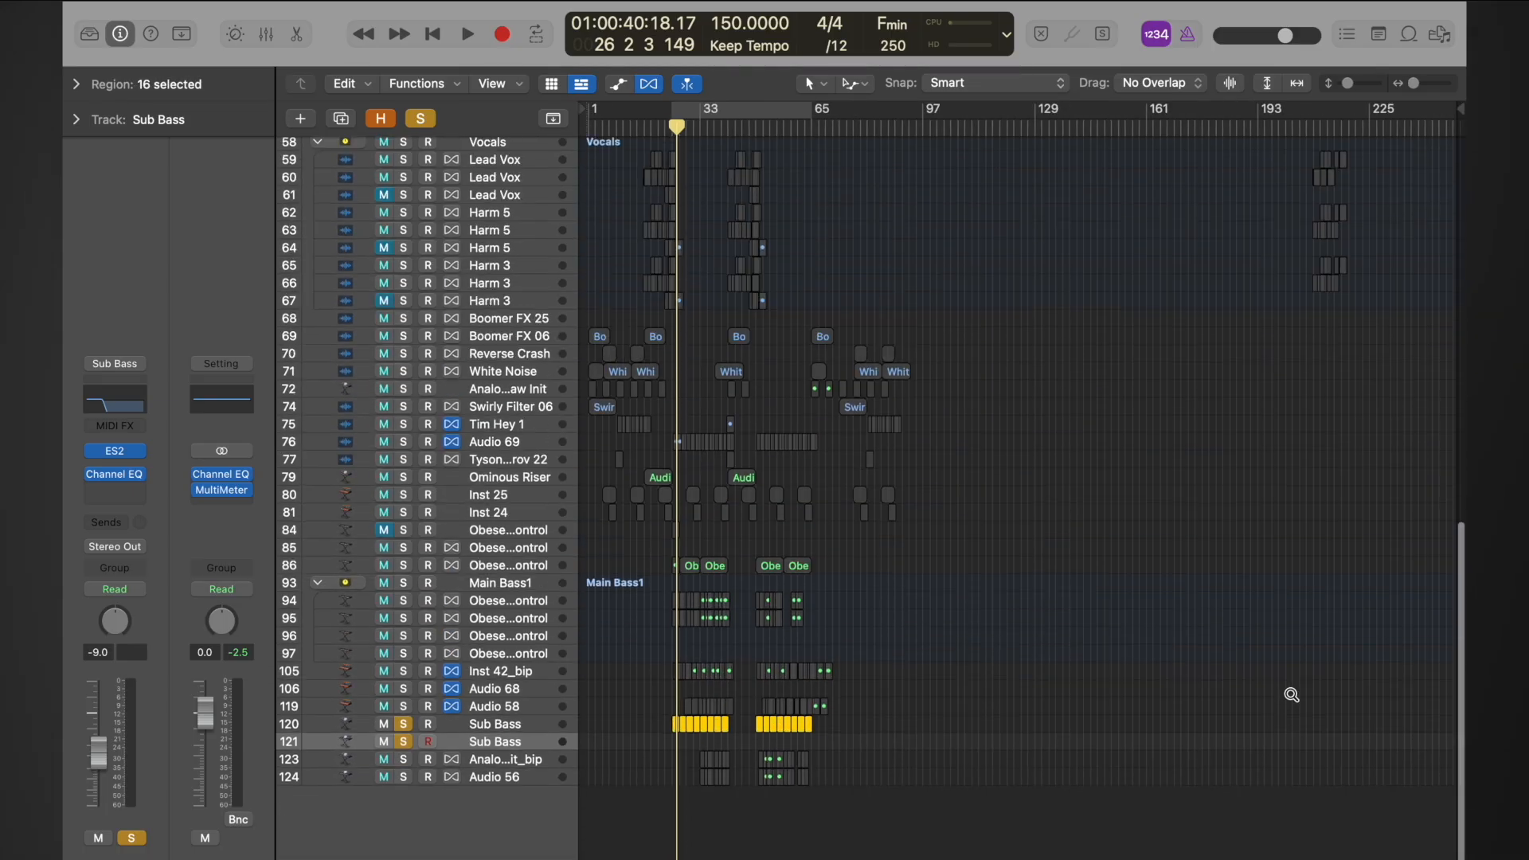
pyautogui.scroll(10, 1291, 695)
pyautogui.scroll(-5, 1291, 695)
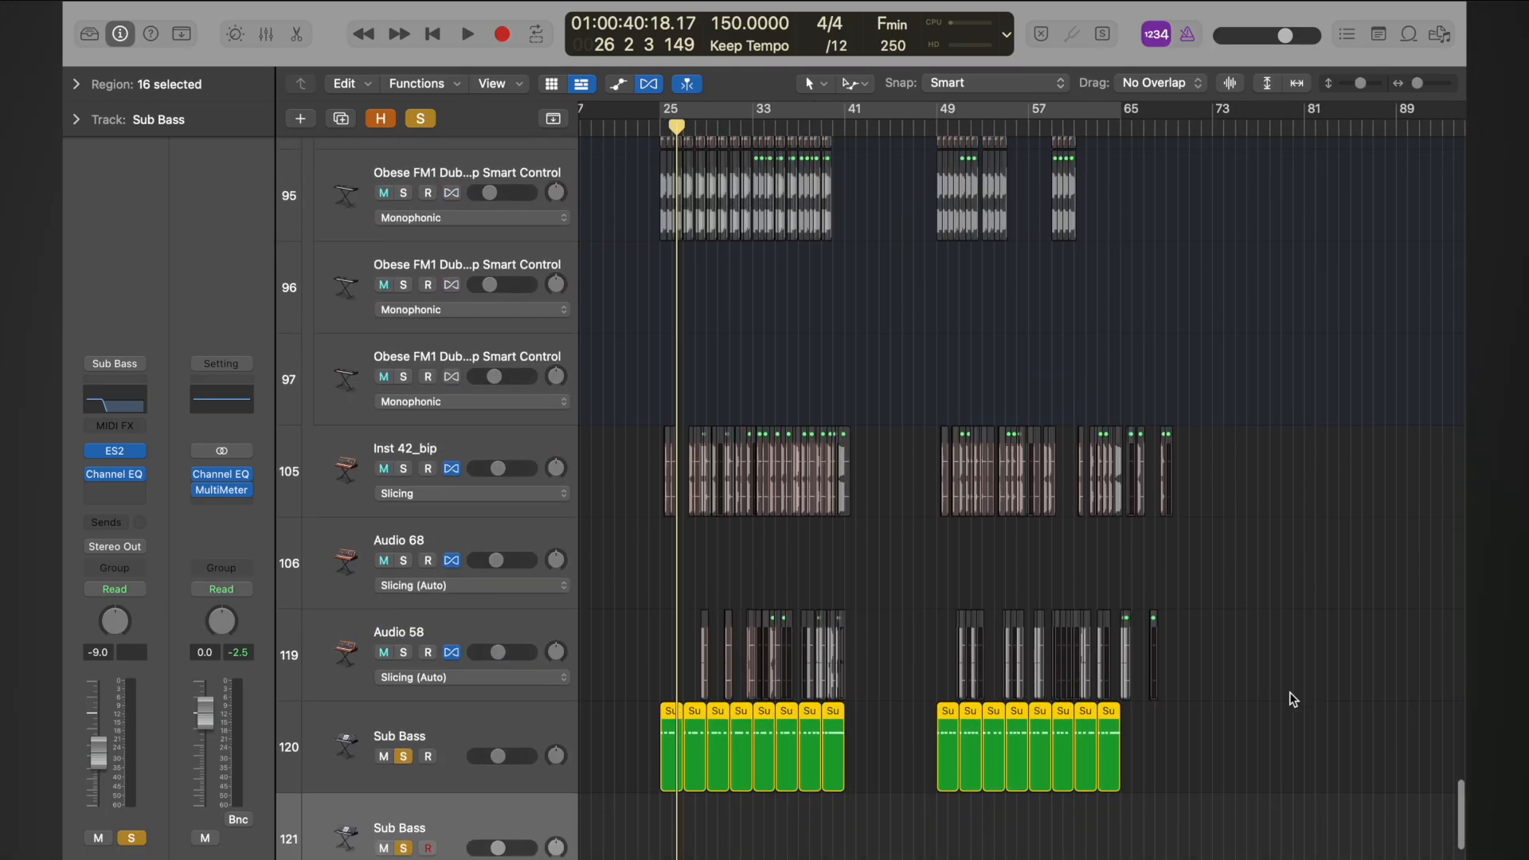
pyautogui.scroll(-5, 1290, 697)
pyautogui.moveTo(669, 456); pyautogui.dragTo(667, 531)
pyautogui.click(402, 474)
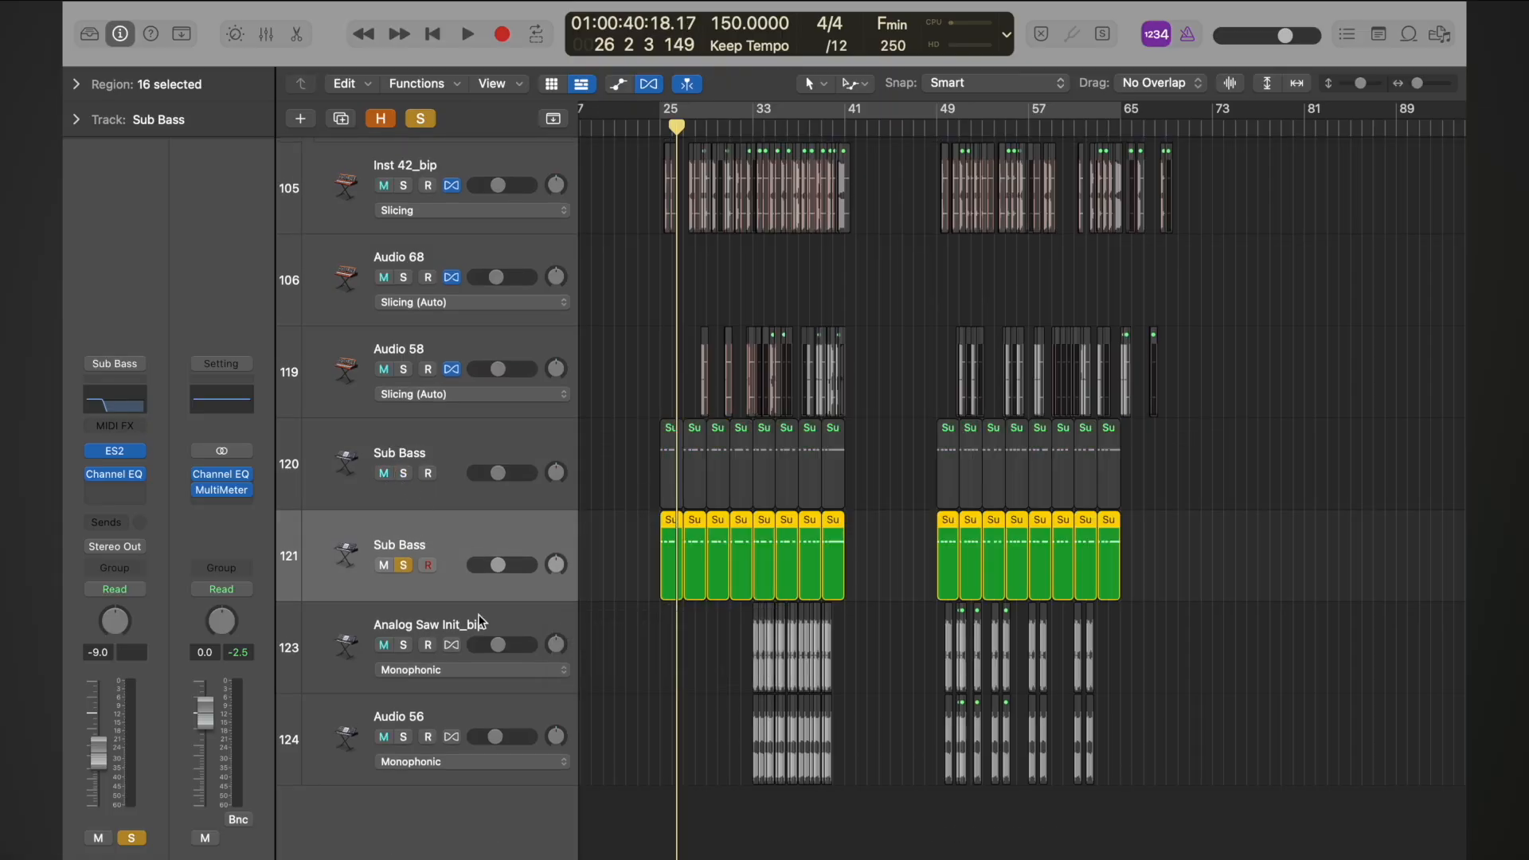
# - Audition the duplicate Sub Bass from bar 25 and load the Acid Etched Bass patch from the Synthesizer Bass sounds onto it
pyautogui.doubleClick(659, 129)
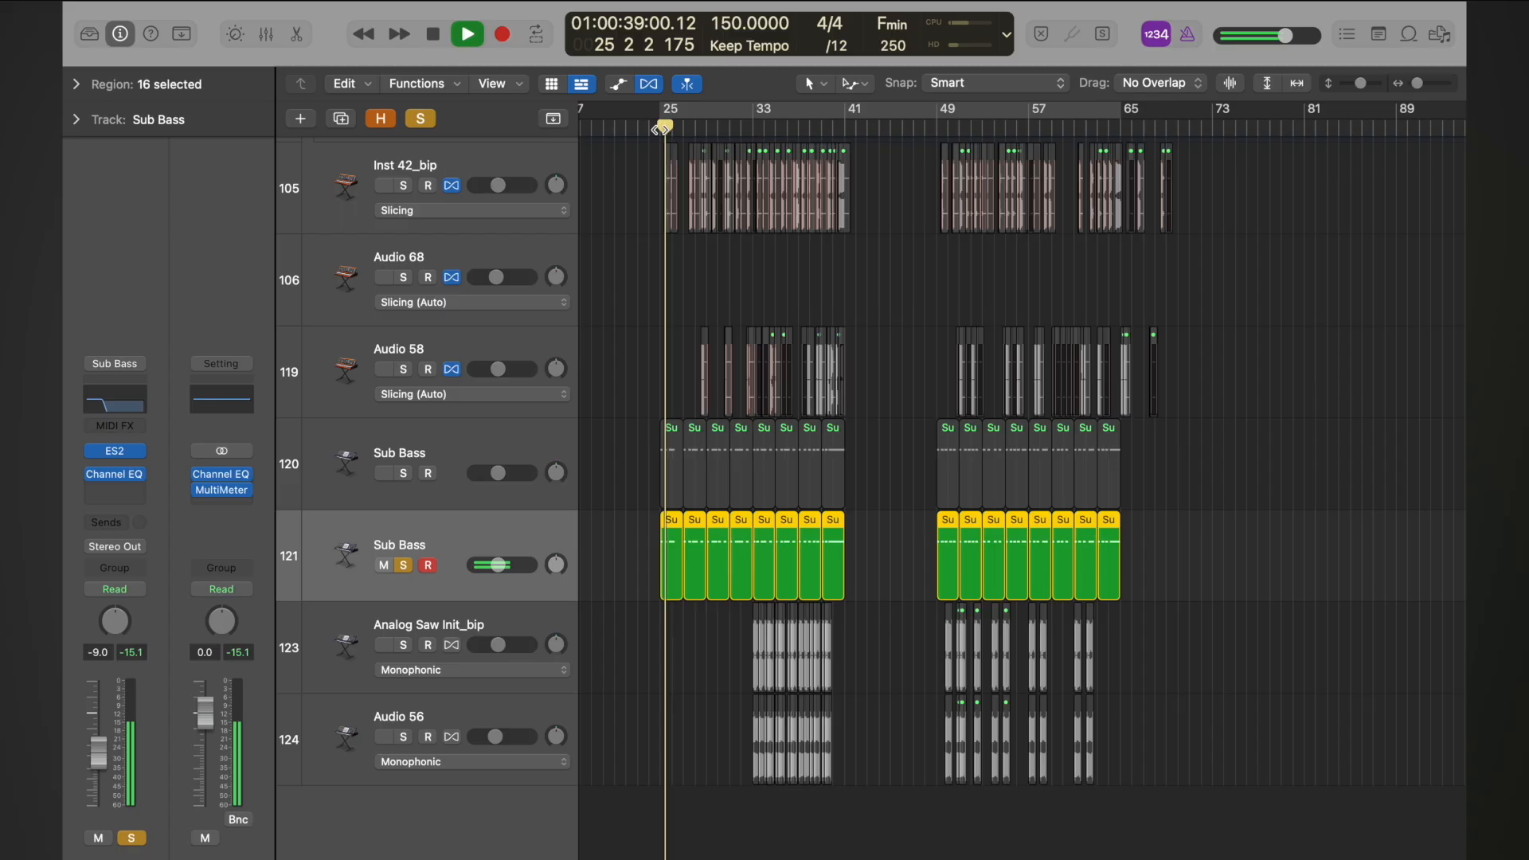
pyautogui.press('space')
pyautogui.click(126, 365)
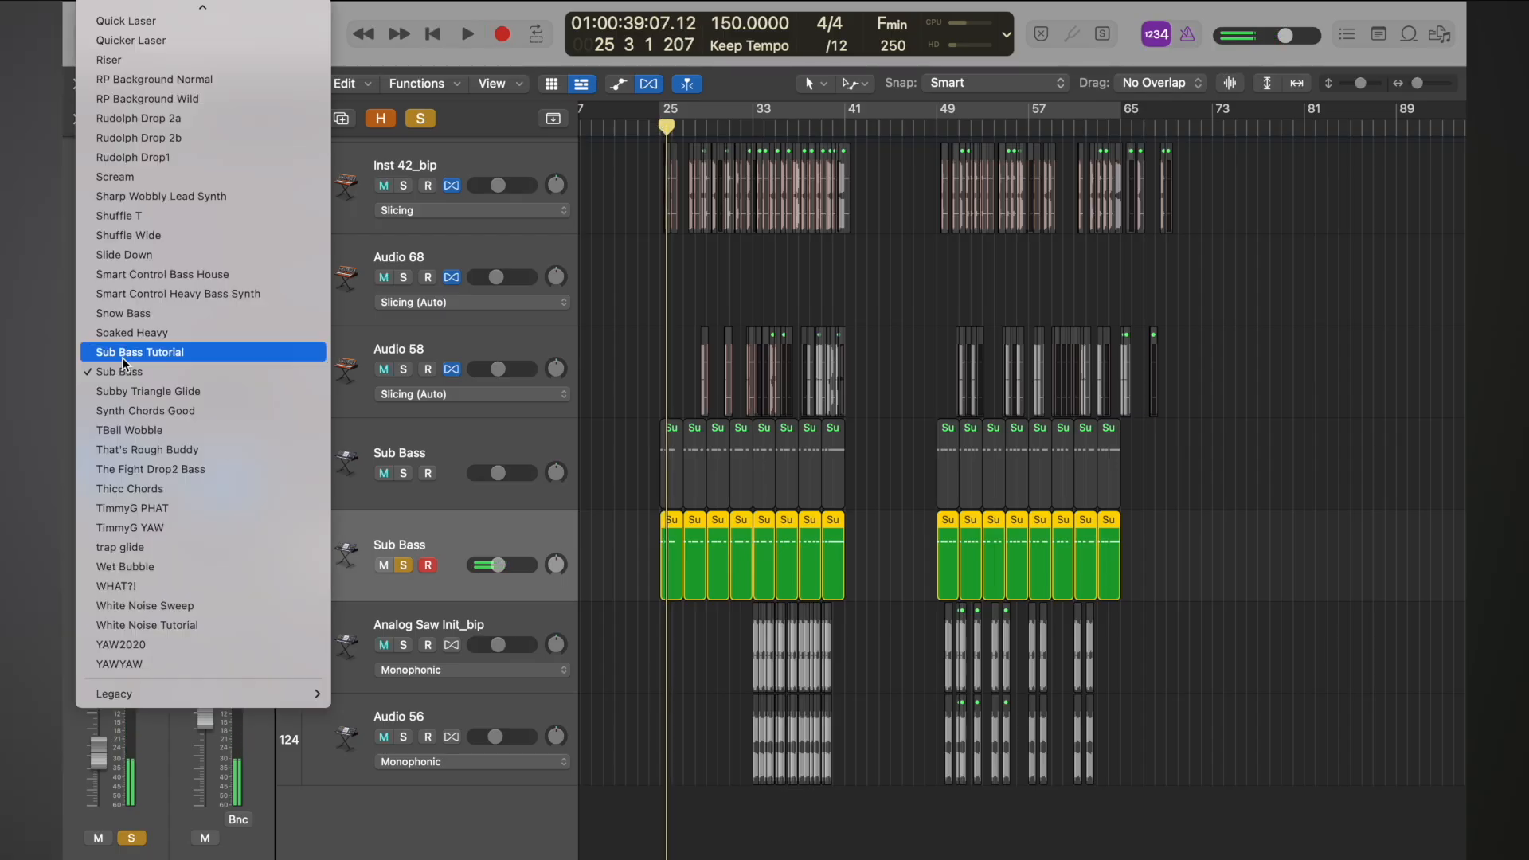
pyautogui.click(75, 360)
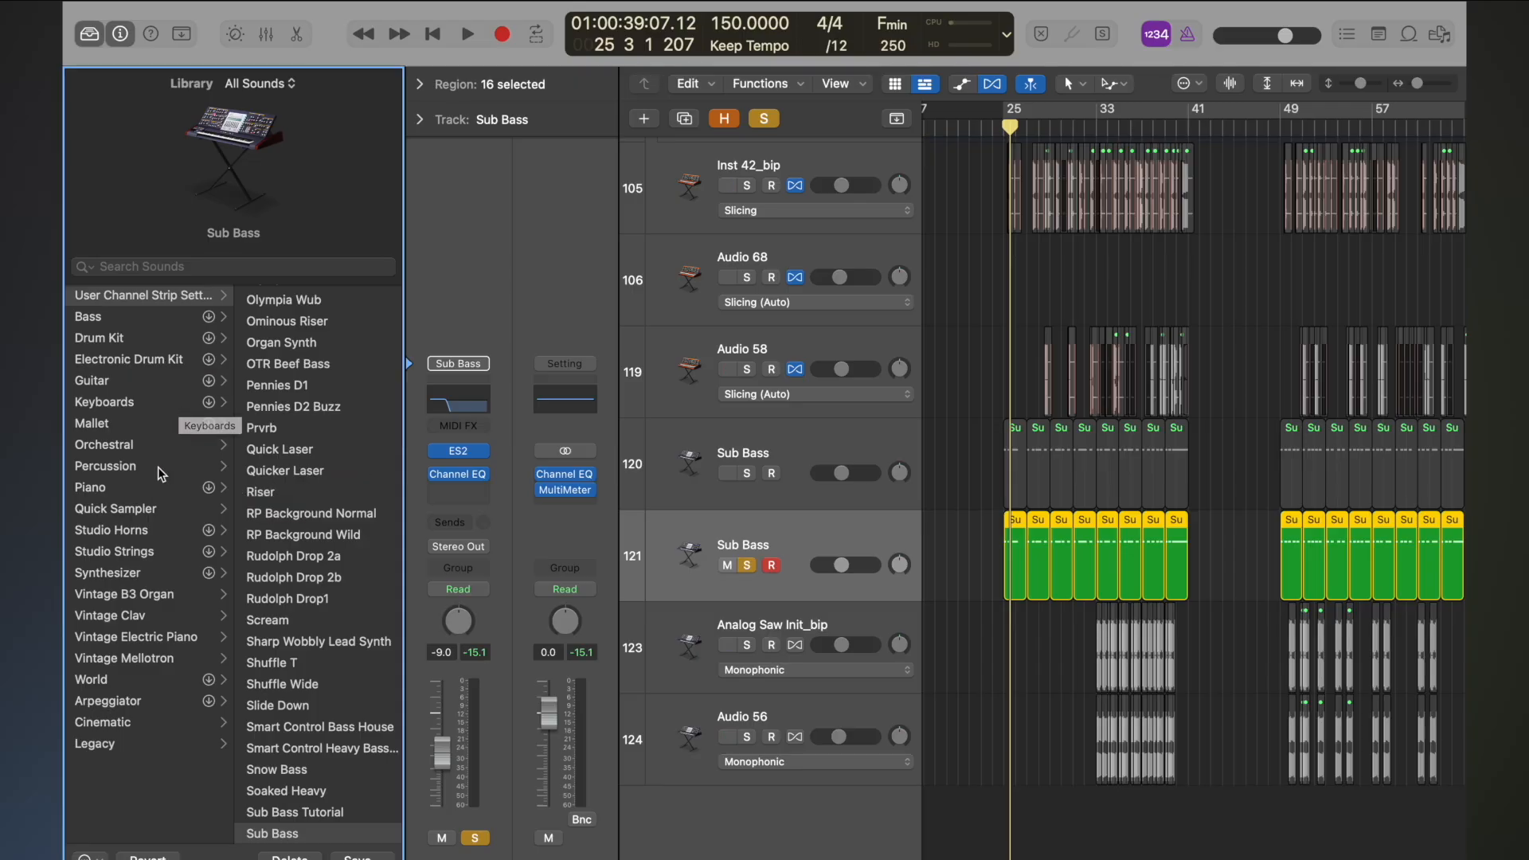
pyautogui.click(155, 572)
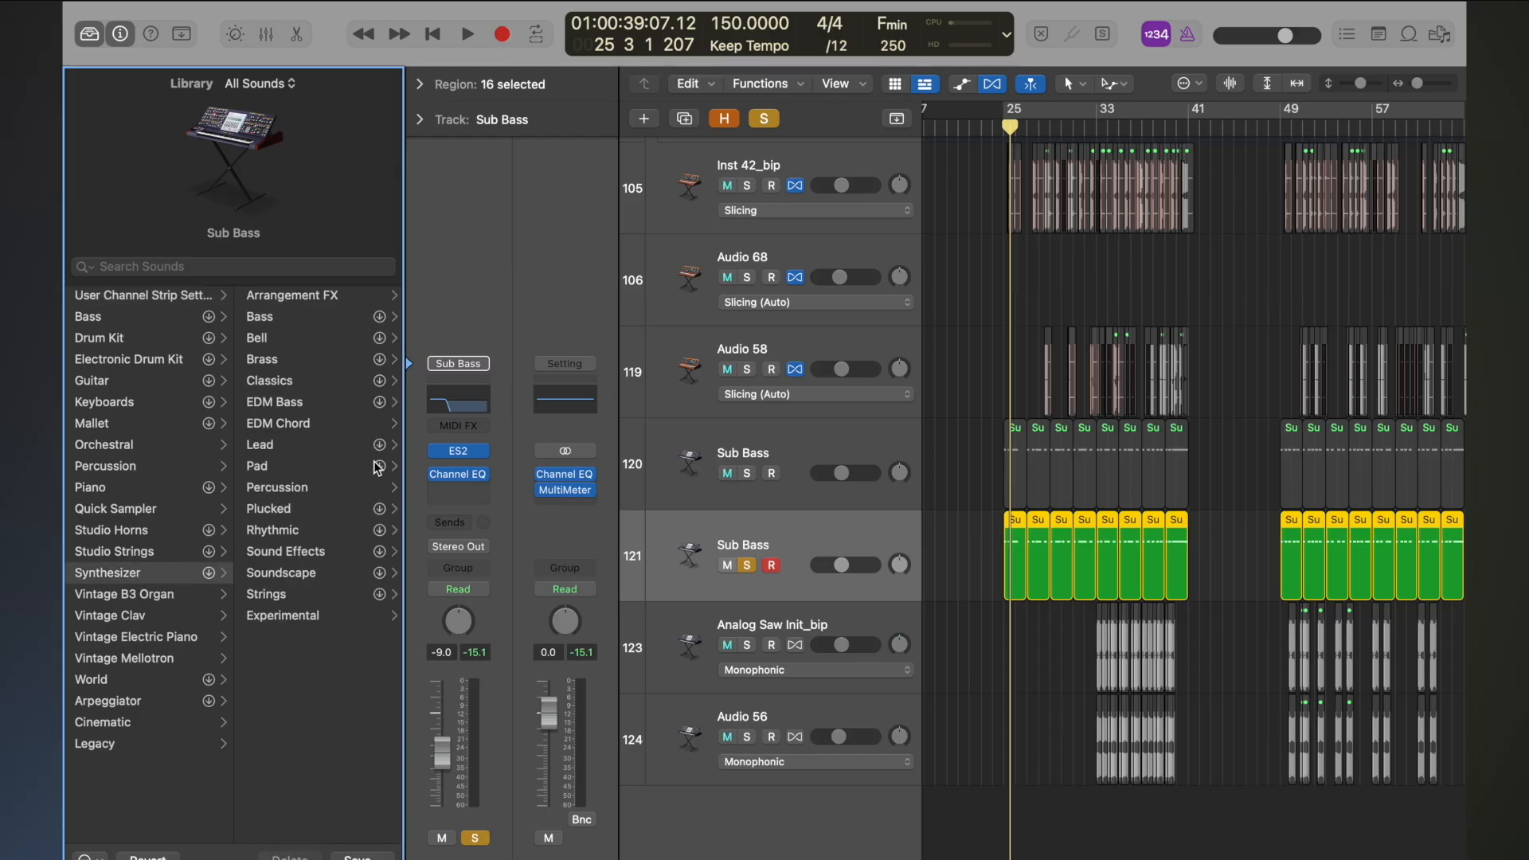
pyautogui.click(301, 318)
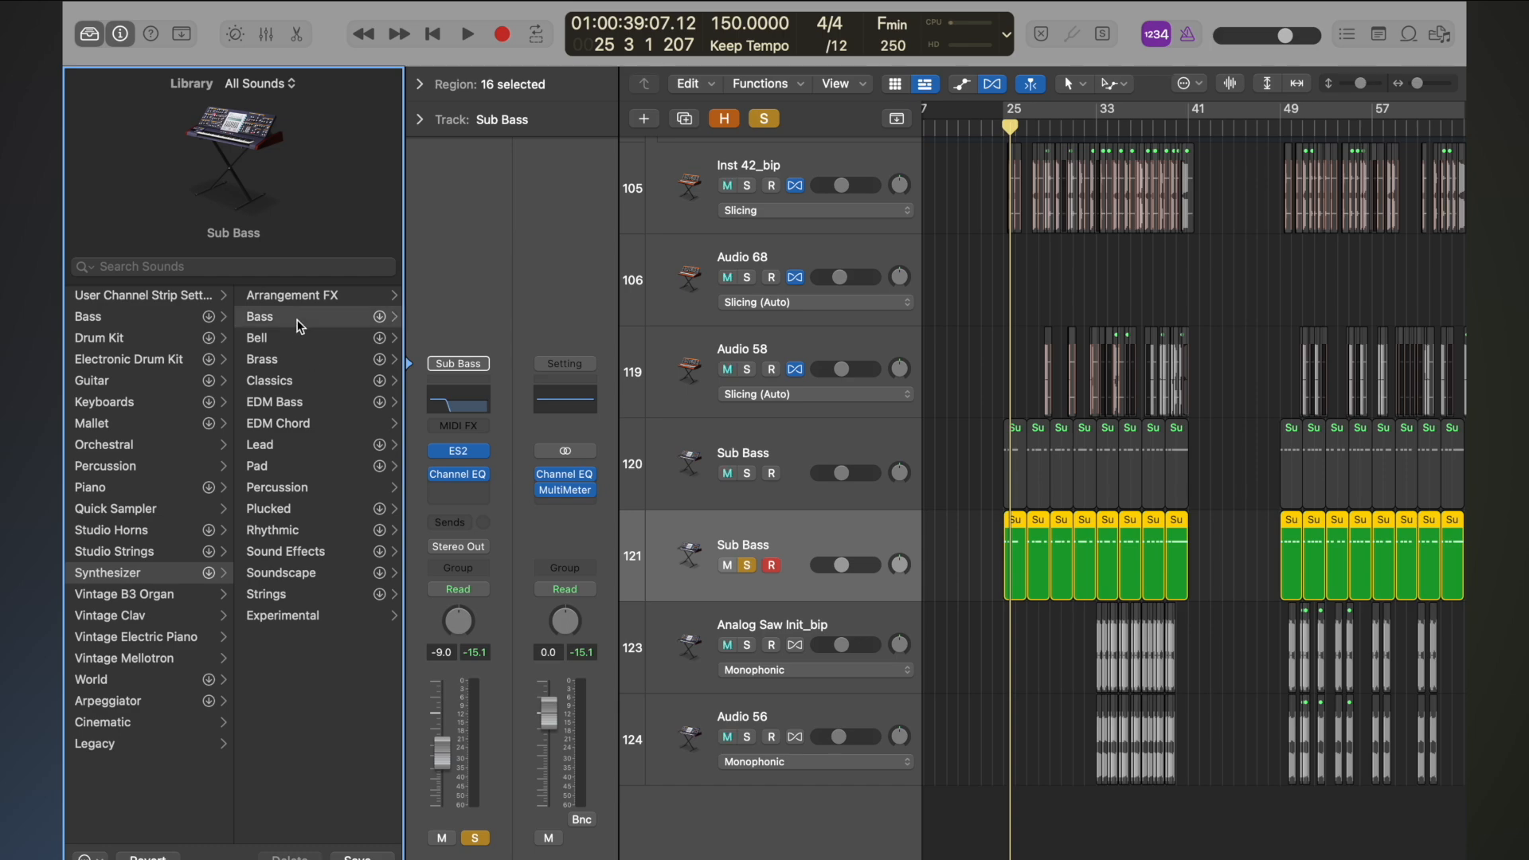
pyautogui.scroll(-4, 339, 354)
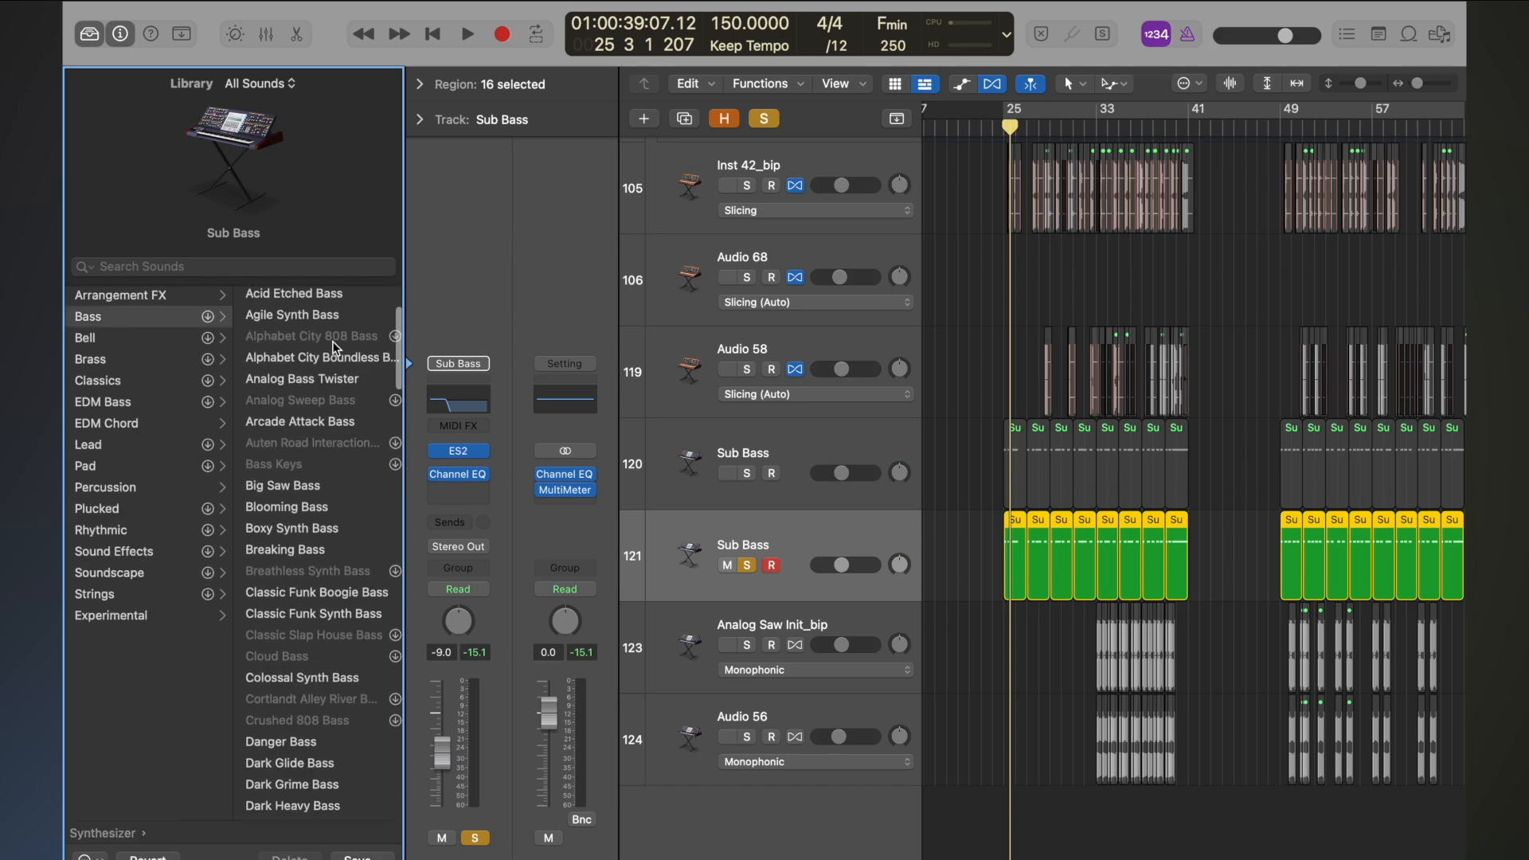
pyautogui.scroll(2, 334, 347)
pyautogui.scroll(2, 335, 347)
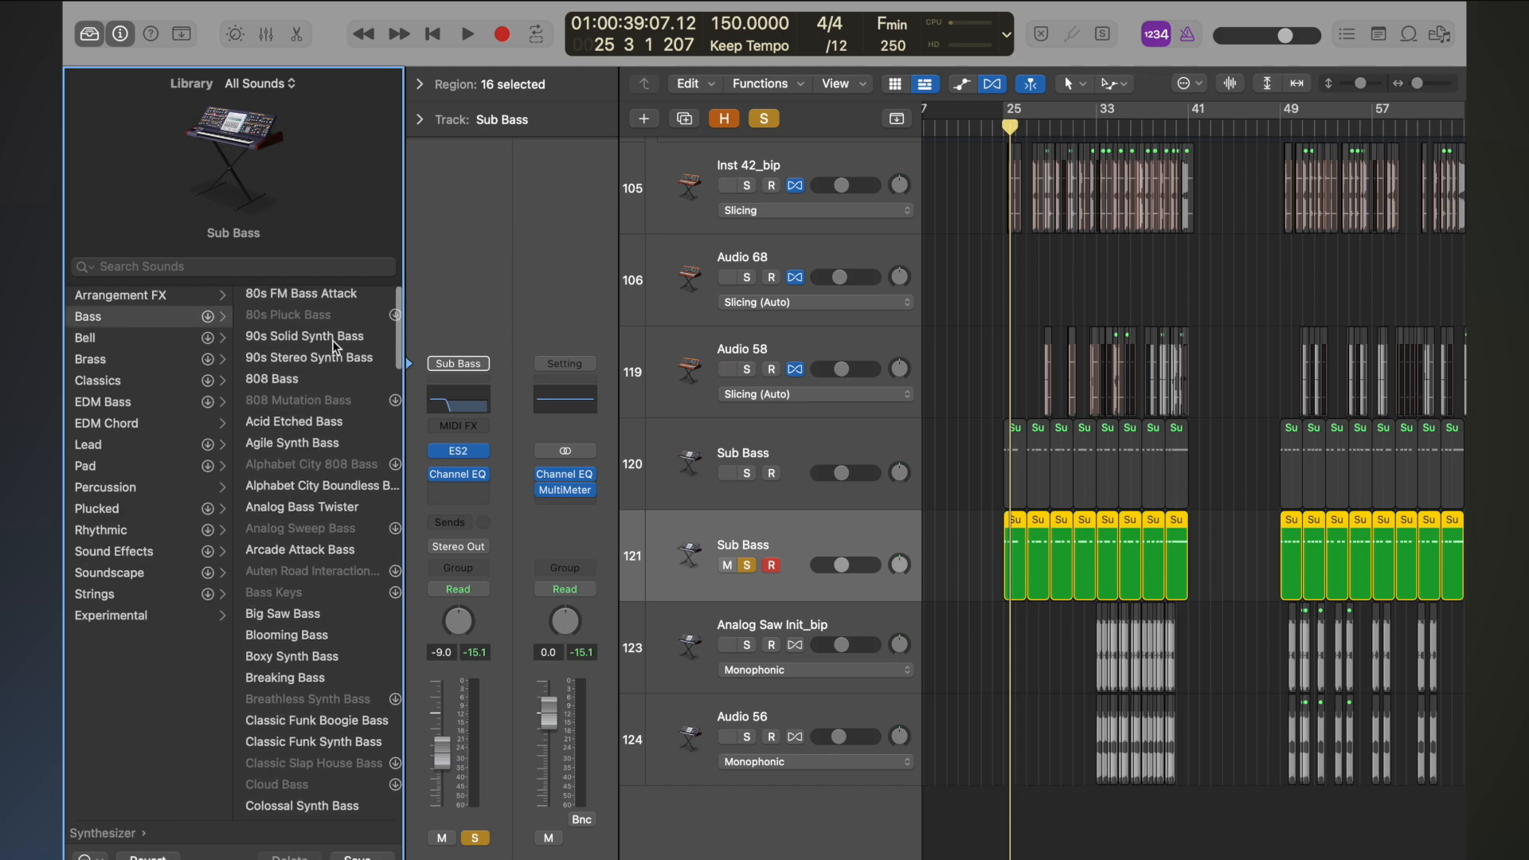
pyautogui.click(326, 422)
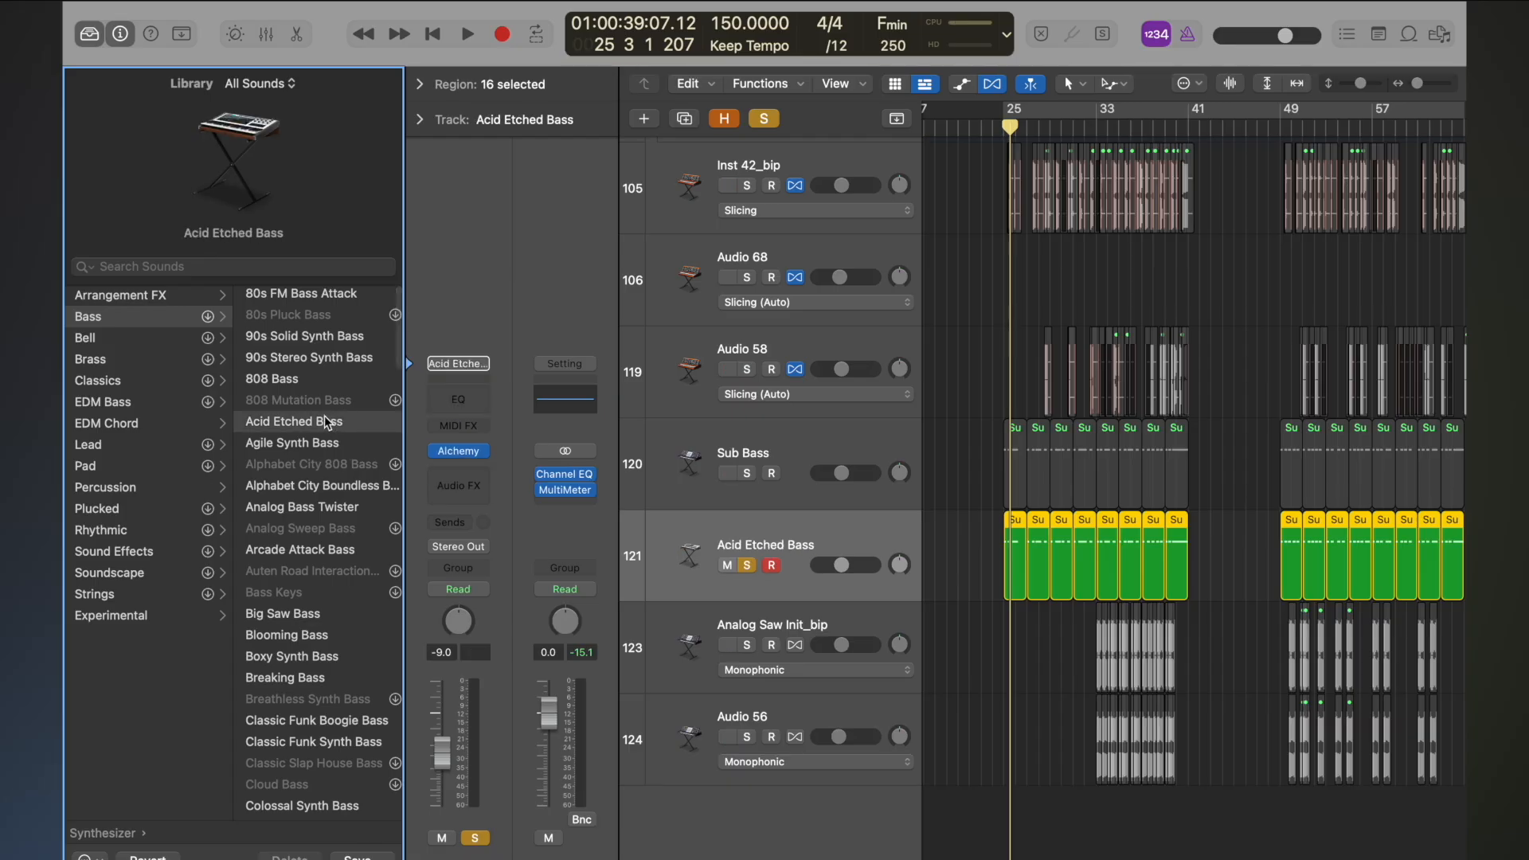
# - Open Musical Typing and audition the Acid Etched Bass patch with repeated F notes
pyautogui.press('super+k')
pyautogui.press('f')
pyautogui.press('f')
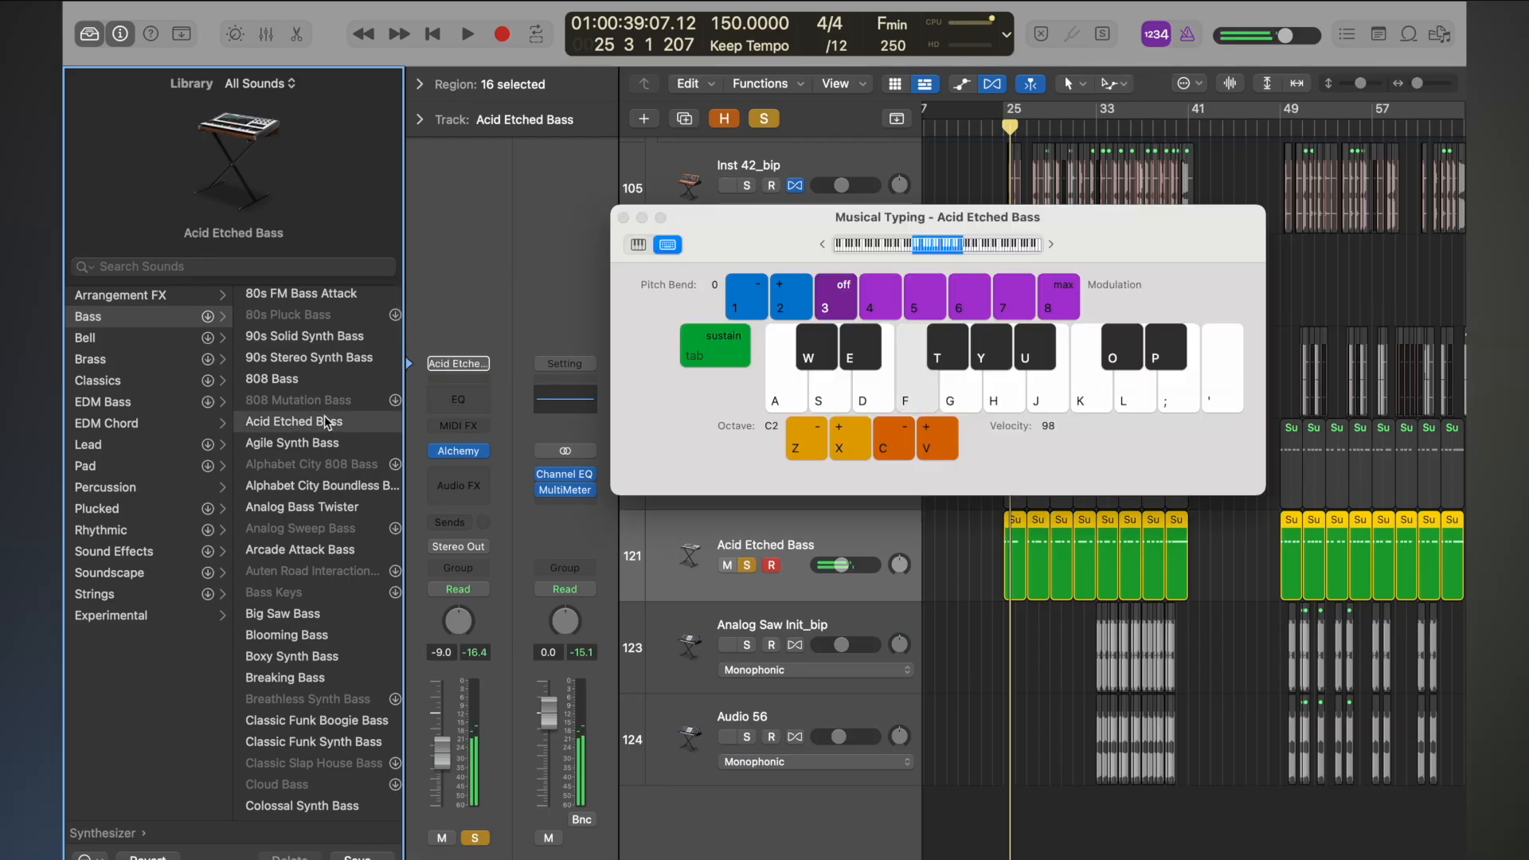
pyautogui.press('f')
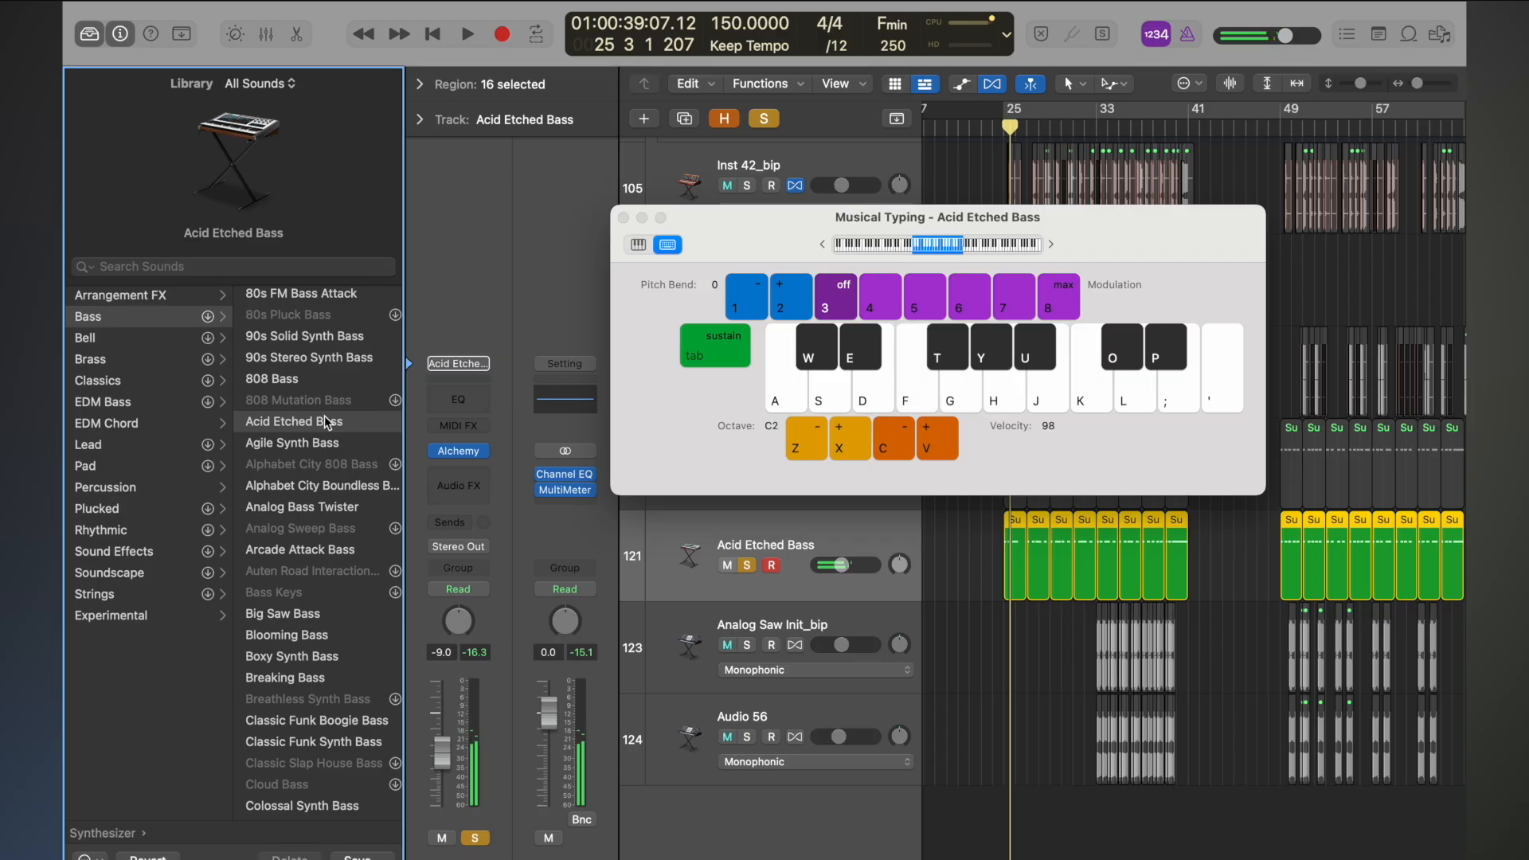
pyautogui.press('f')
pyautogui.press('f')
pyautogui.press('f')
pyautogui.press('f')
# - Add a Channel EQ to the Acid Etched Bass track and set its low cut to 155 Hz
pyautogui.click(456, 401)
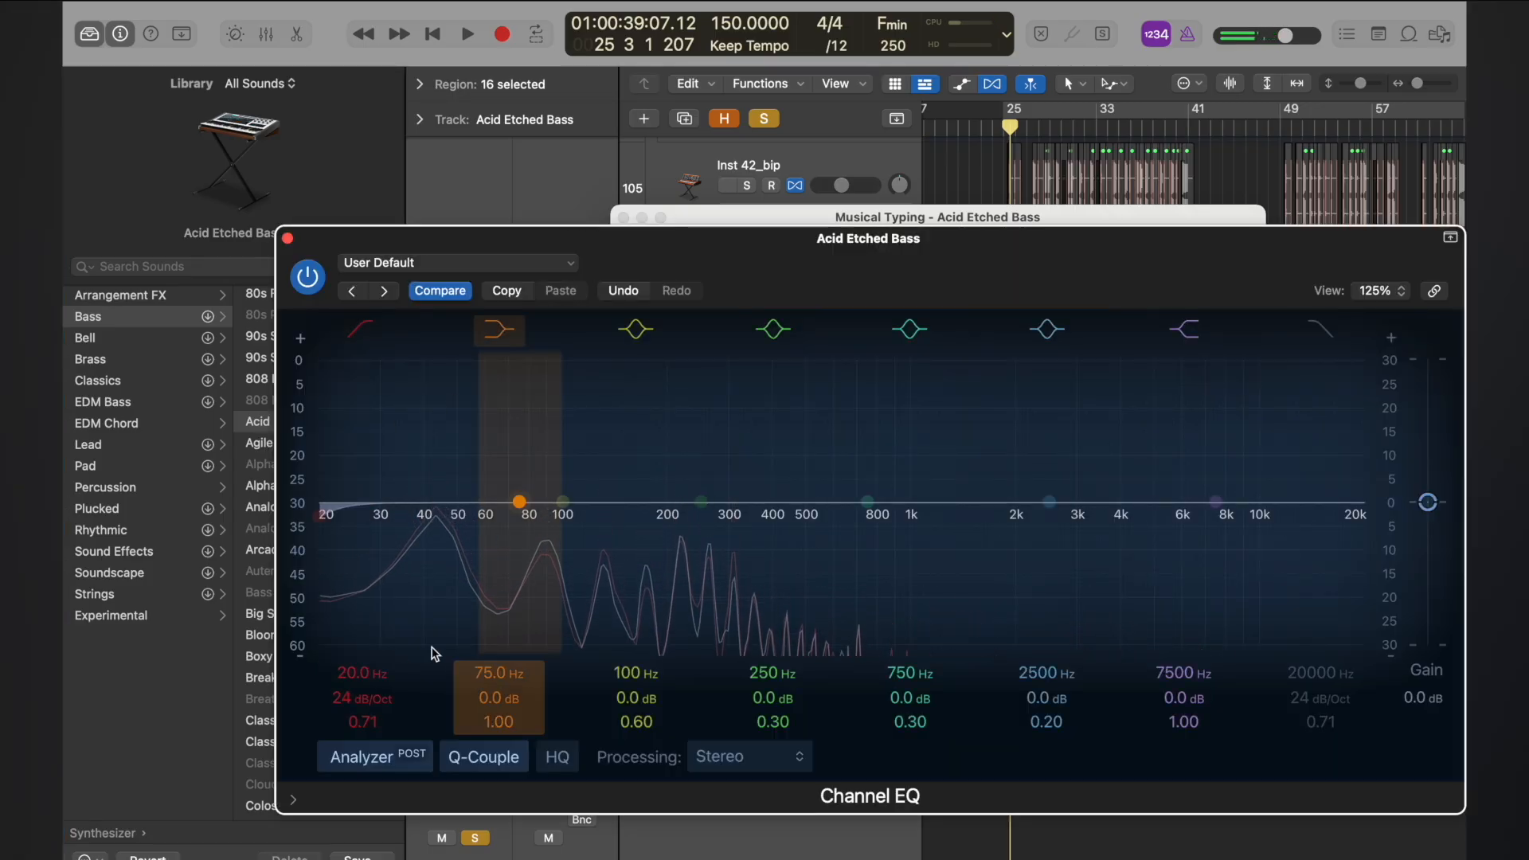
pyautogui.moveTo(351, 672); pyautogui.dragTo(351, 607)
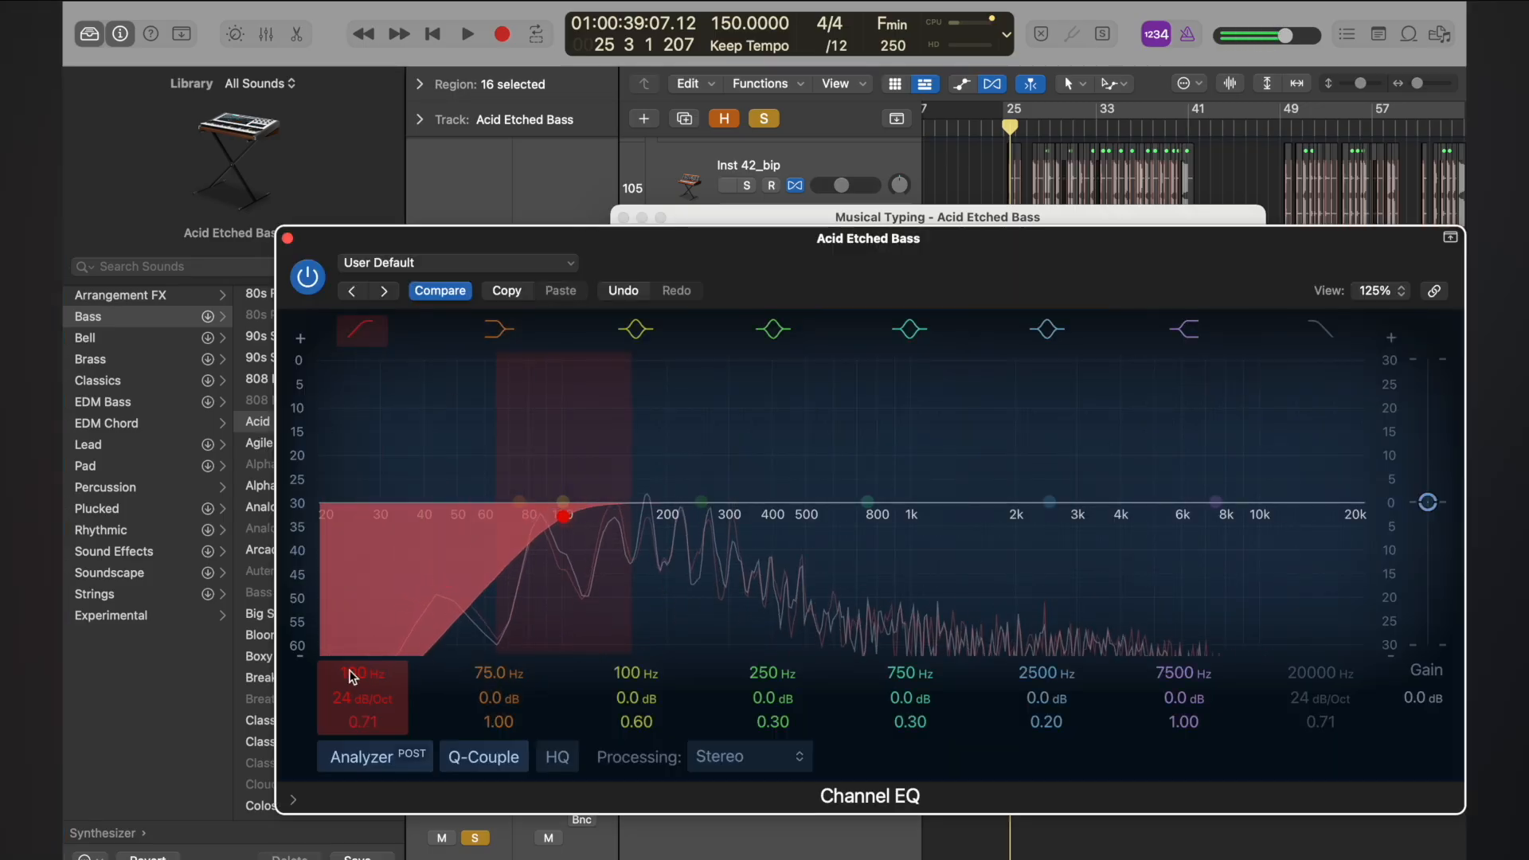
pyautogui.moveTo(351, 676); pyautogui.dragTo(350, 671)
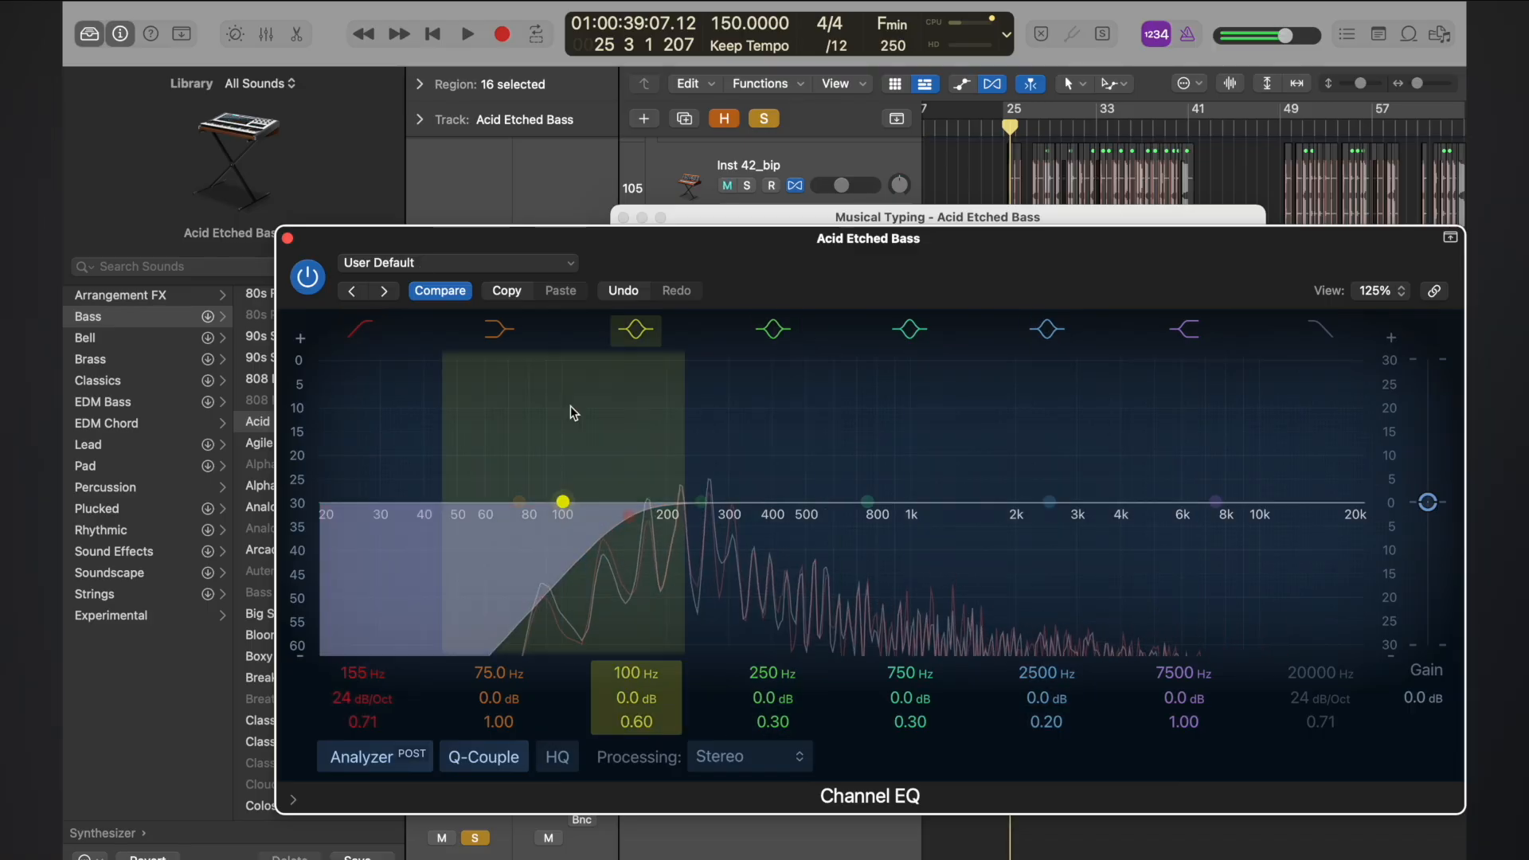
pyautogui.click(287, 237)
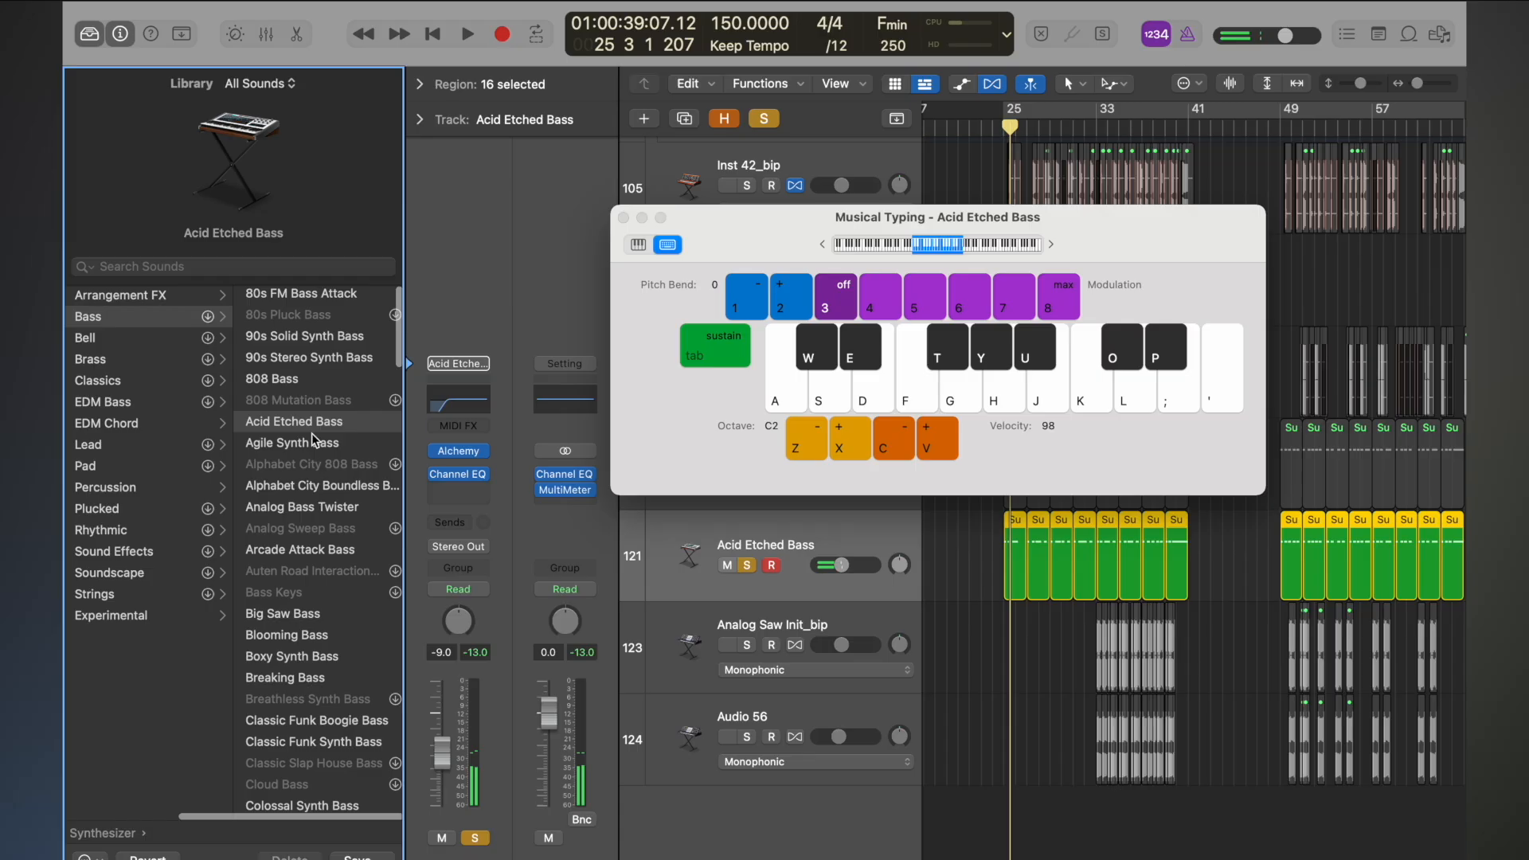
# - Load the Arcade Attack Bass patch onto the selected bass track and audition F notes across several octaves
pyautogui.scroll(-3, 336, 465)
pyautogui.click(320, 481)
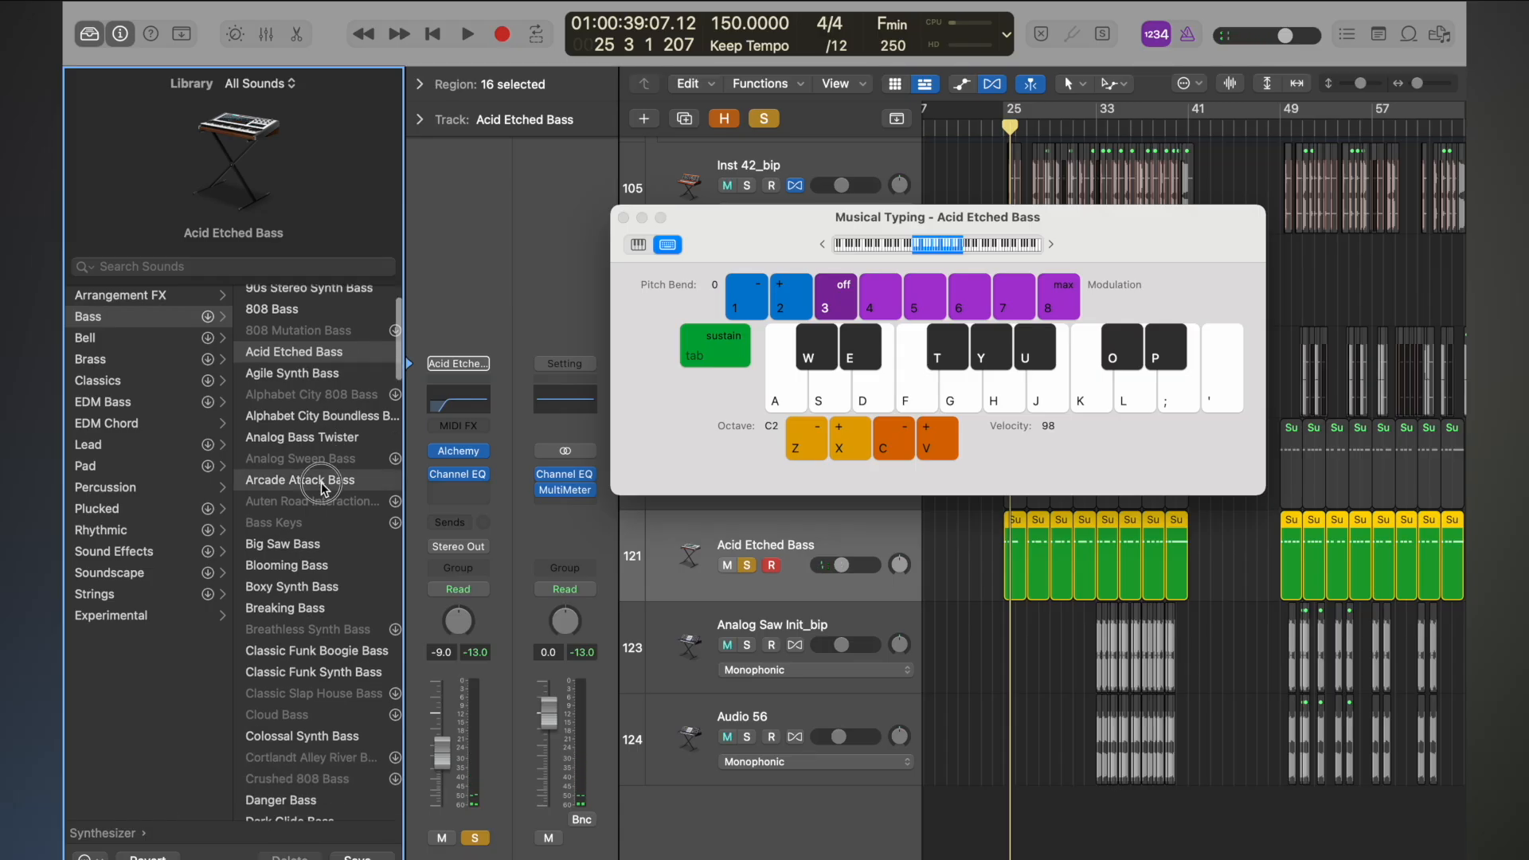
pyautogui.press('f')
pyautogui.press('f')
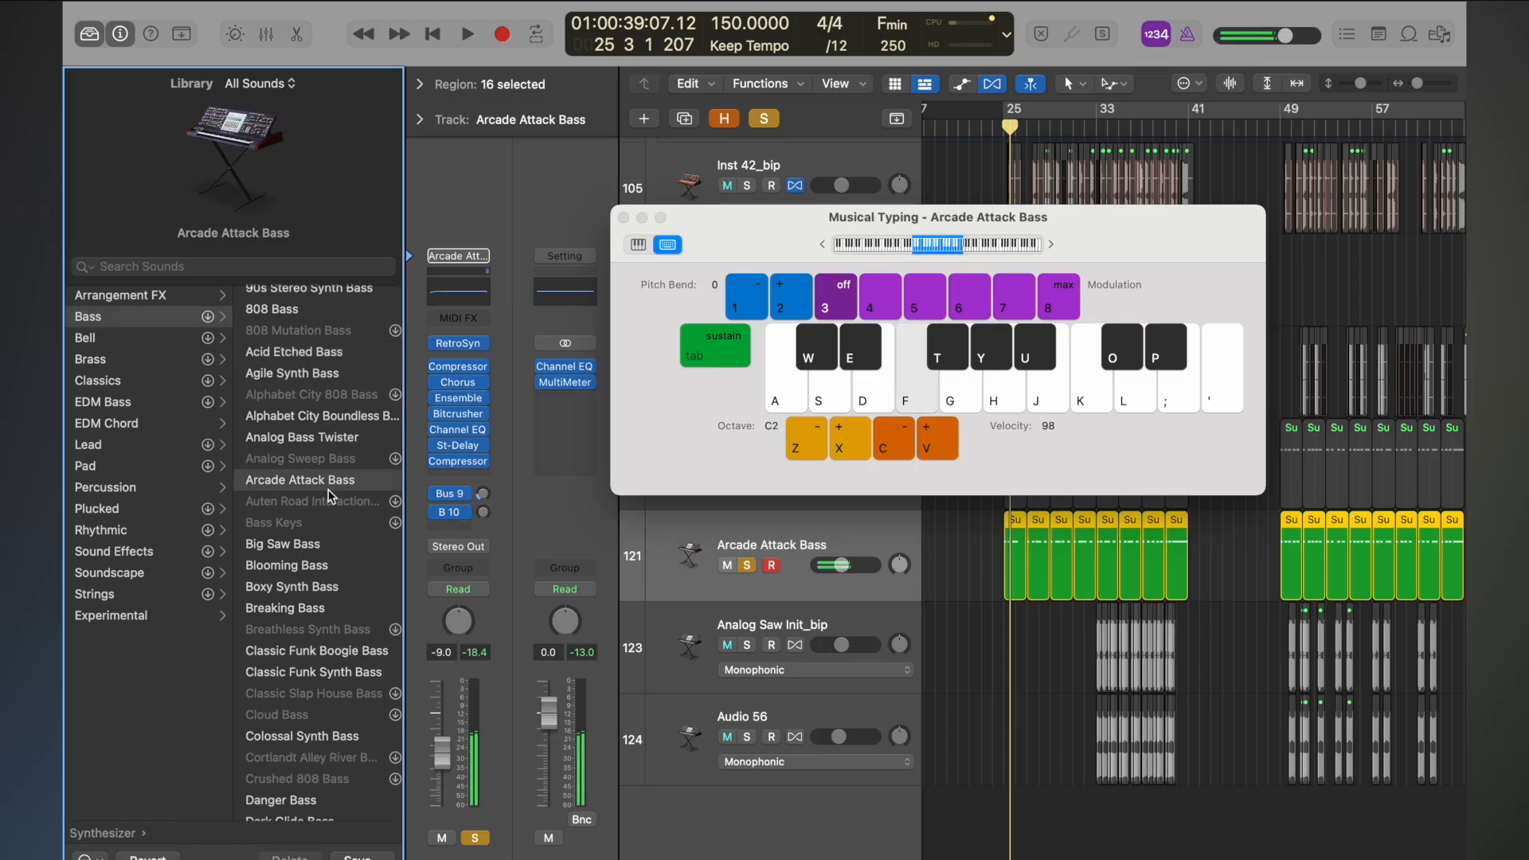
pyautogui.press('a')
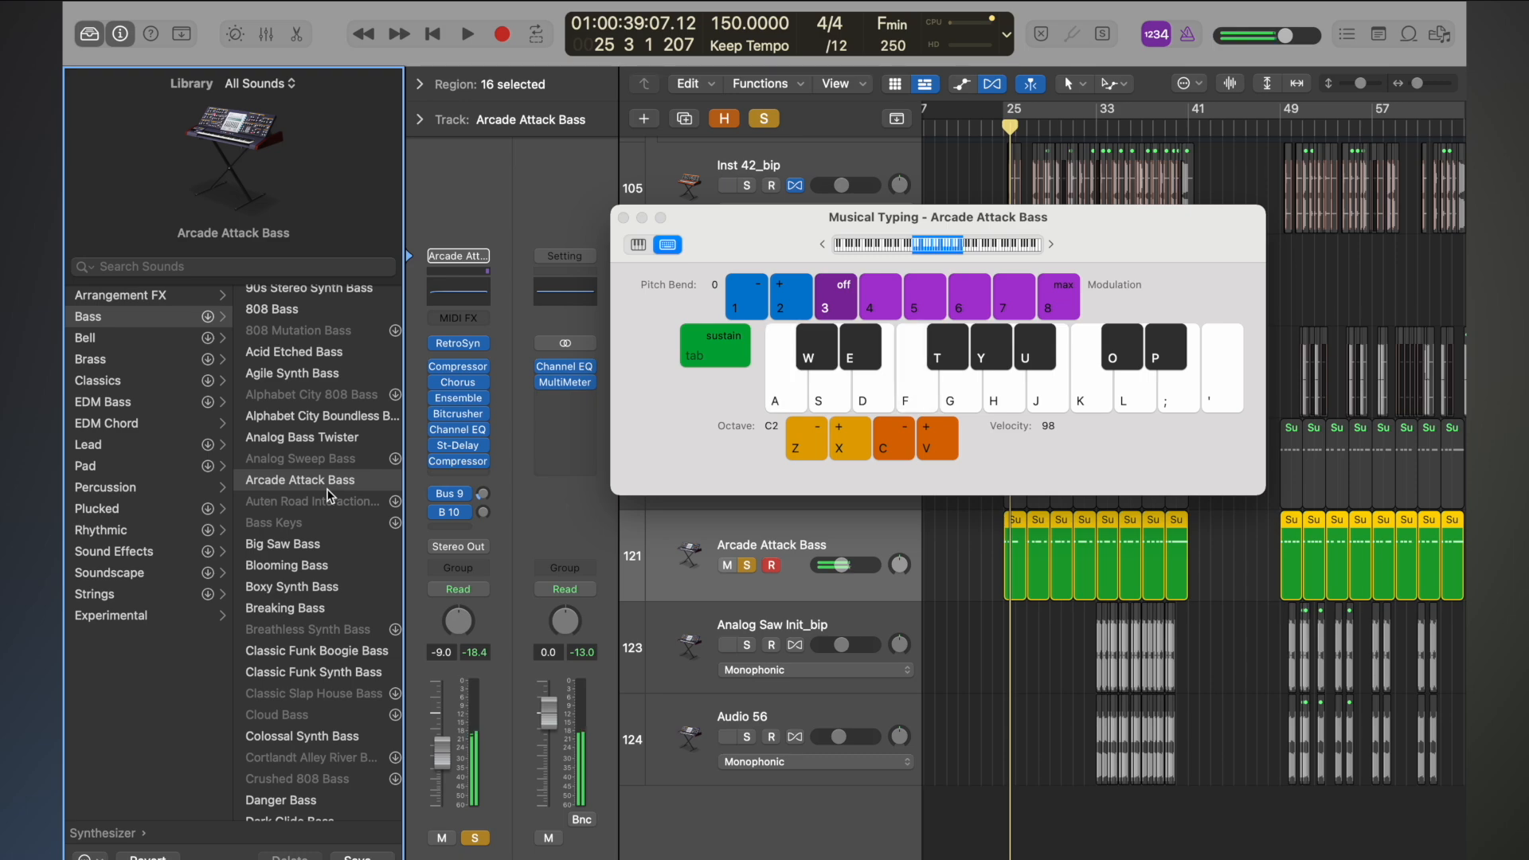
pyautogui.press('x')
pyautogui.press('z')
pyautogui.press('f')
pyautogui.press('z')
pyautogui.press('z')
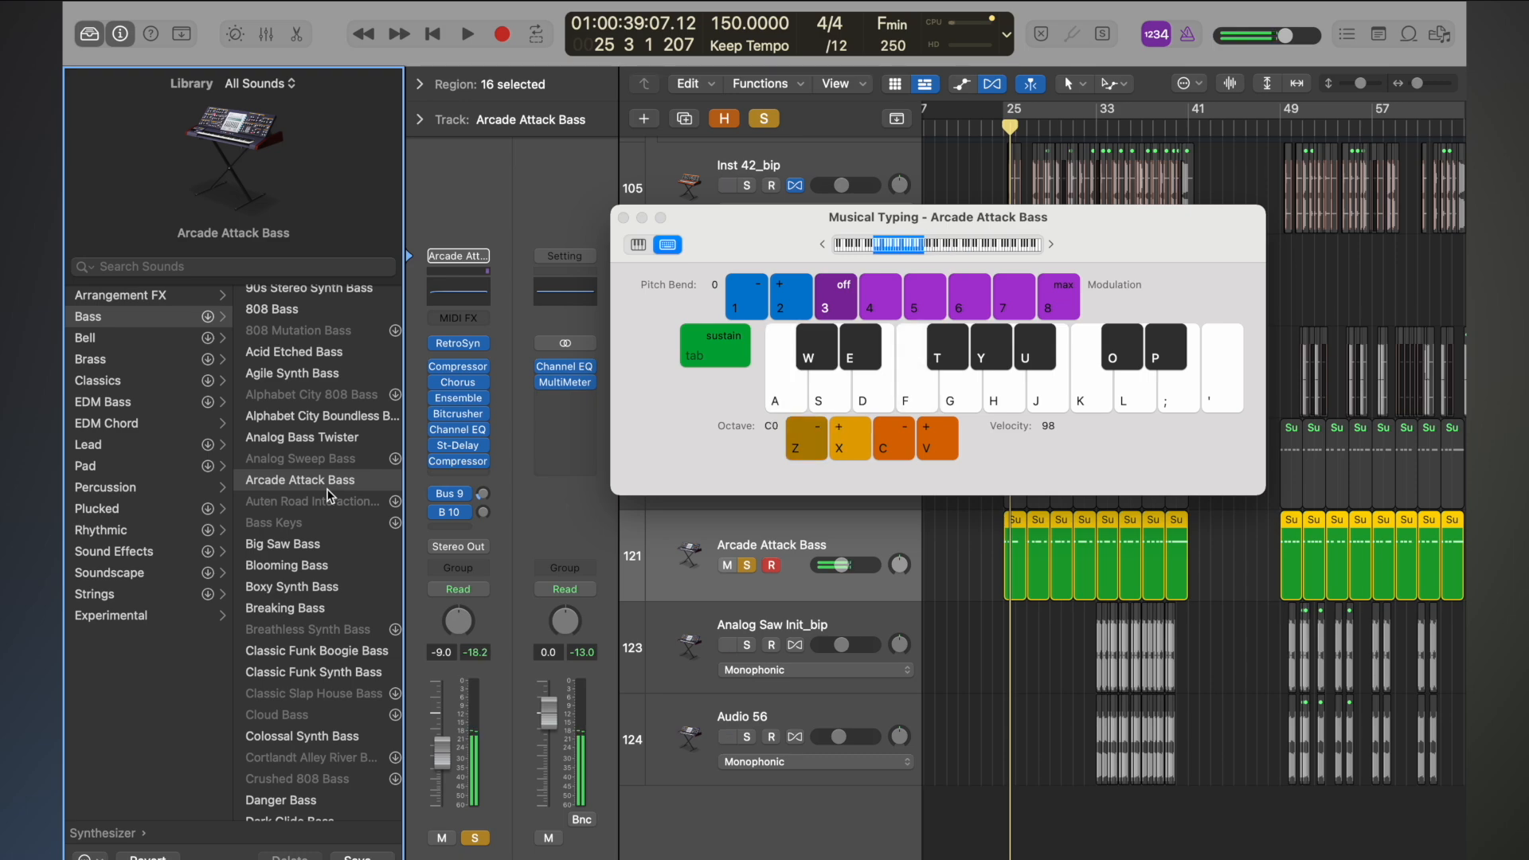
pyautogui.press('f')
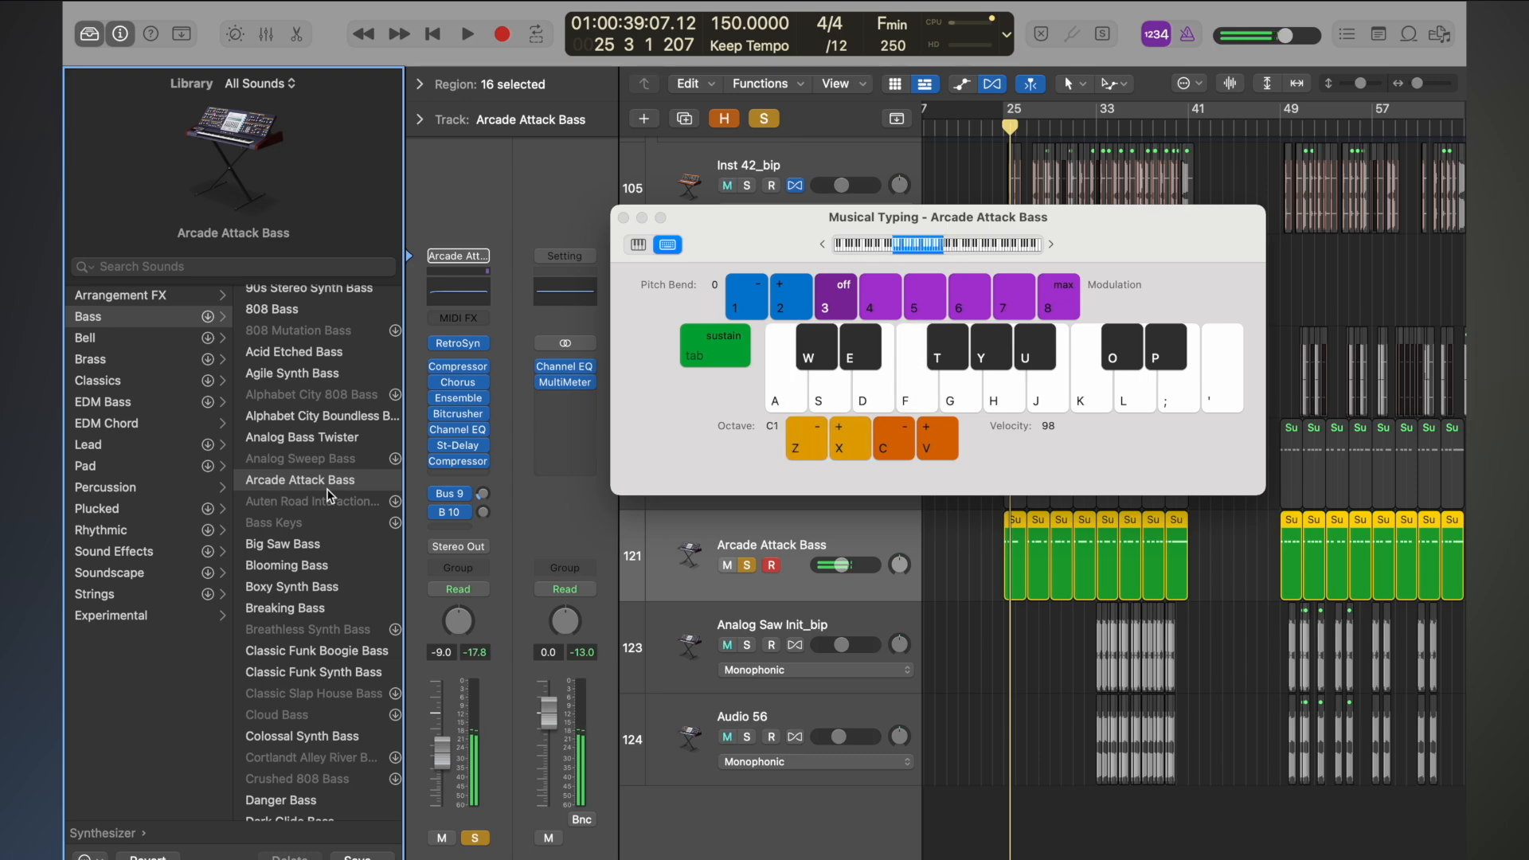
# - Try the Analog Bass Twister and Alphabet City Boundless Bass patches, auditioning each with F notes
pyautogui.click(317, 437)
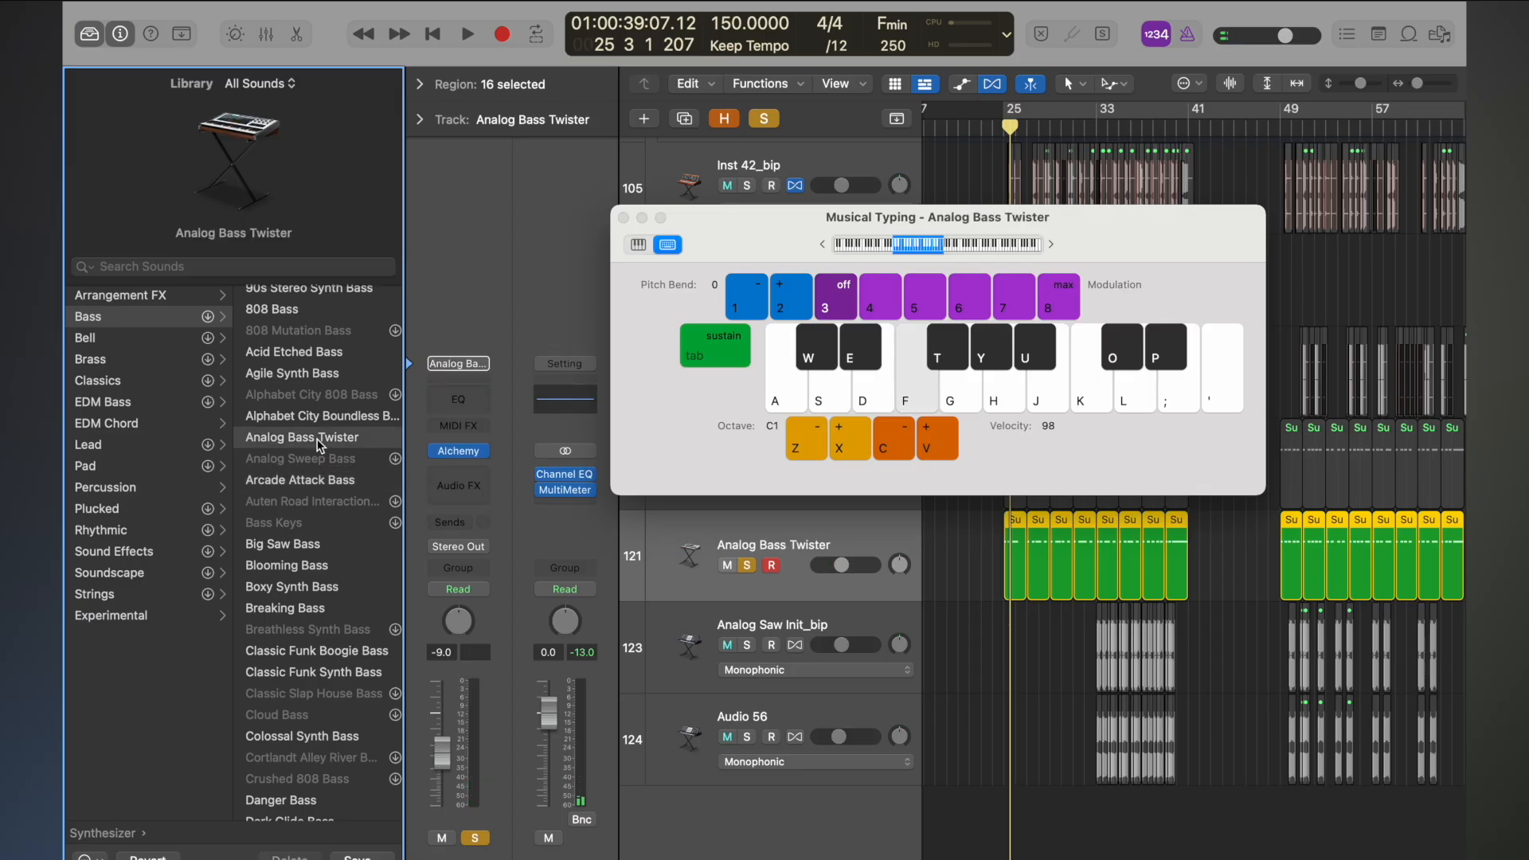
pyautogui.press('f')
pyautogui.press('f')
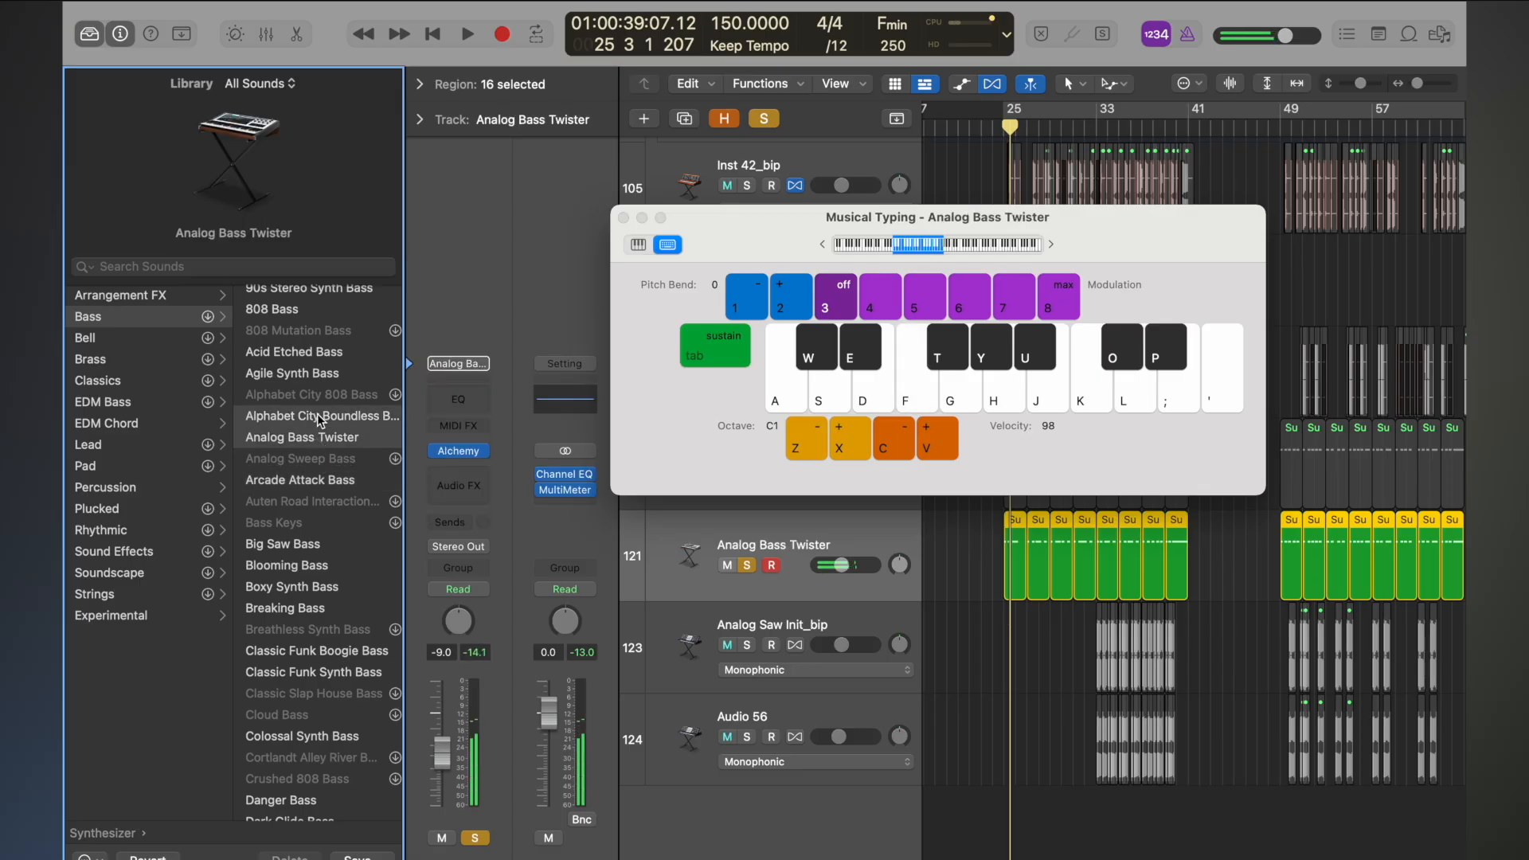
pyautogui.click(319, 418)
pyautogui.press('f')
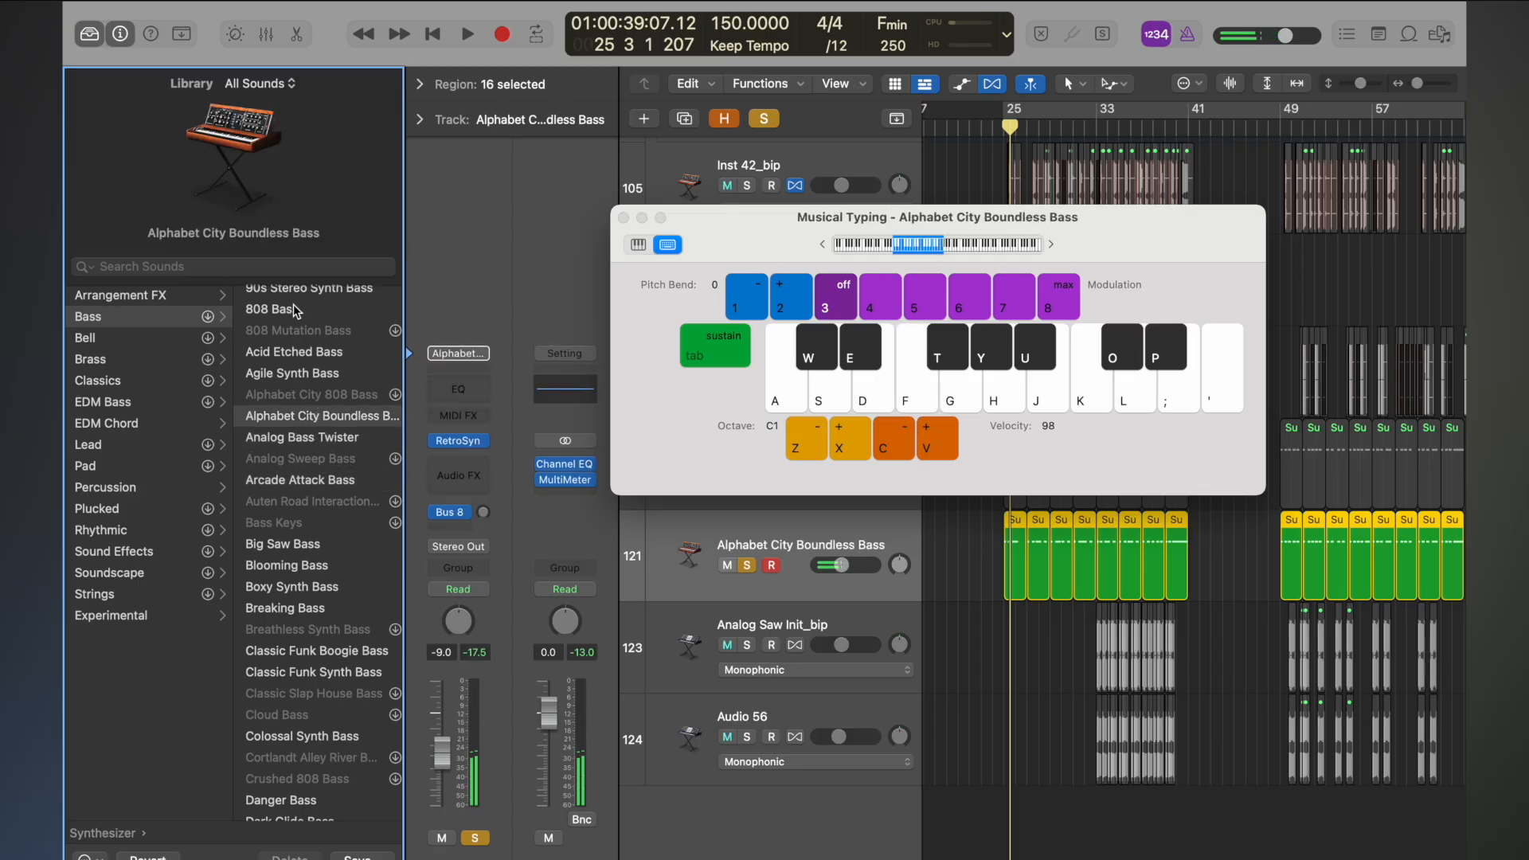
# - Load the 808 Bass patch and audition it with F notes one octave higher, at C2
pyautogui.scroll(2, 293, 305)
pyautogui.click(285, 344)
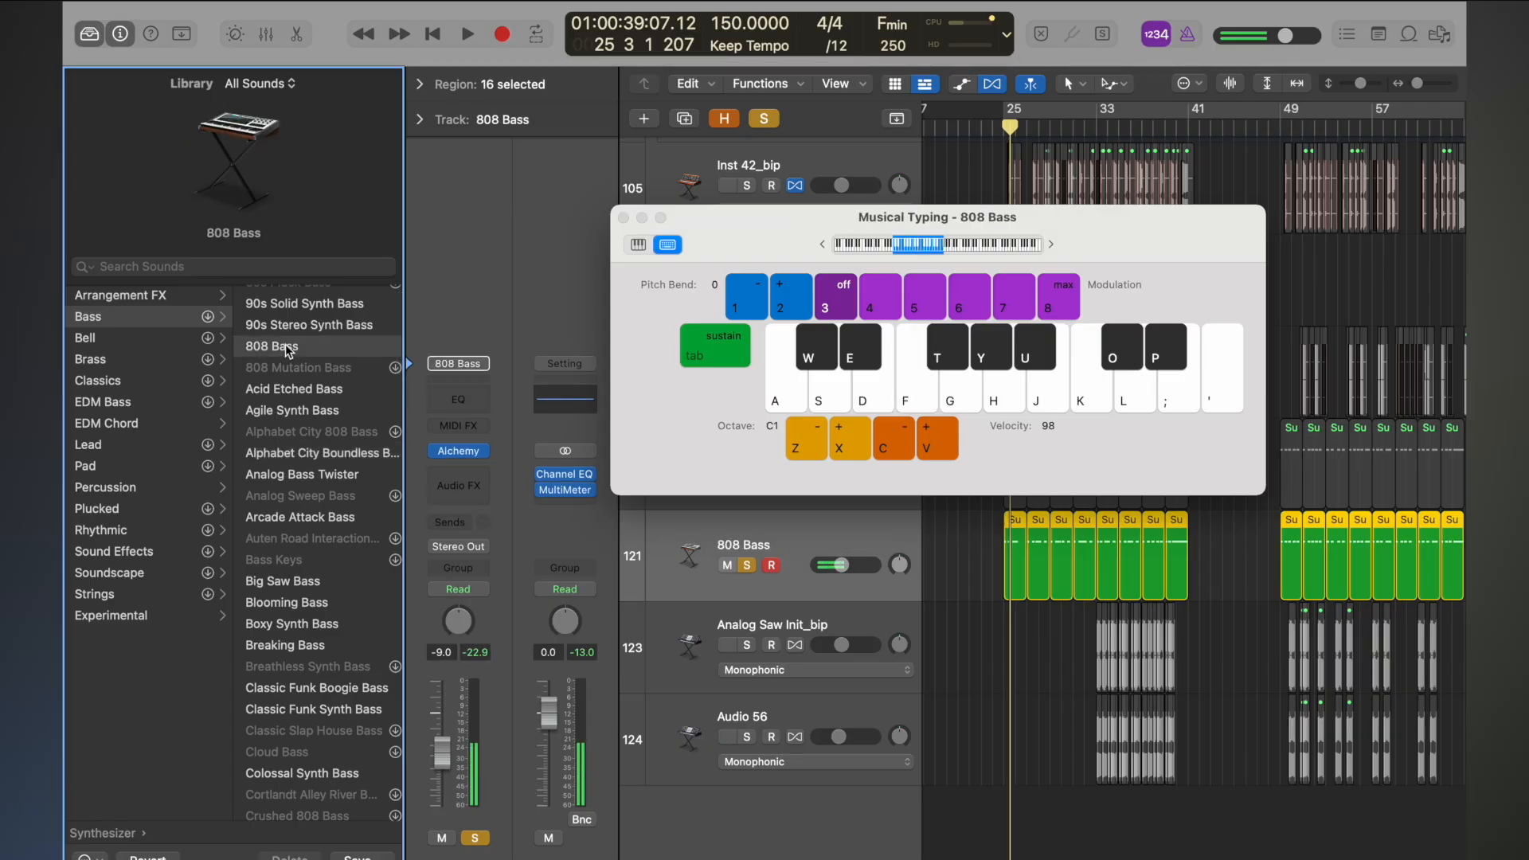
pyautogui.press('x')
pyautogui.press('f')
pyautogui.press('f')
# - Try the Blooming Bass and Big Saw Bass patches, auditioning each with F notes
pyautogui.scroll(-3, 331, 529)
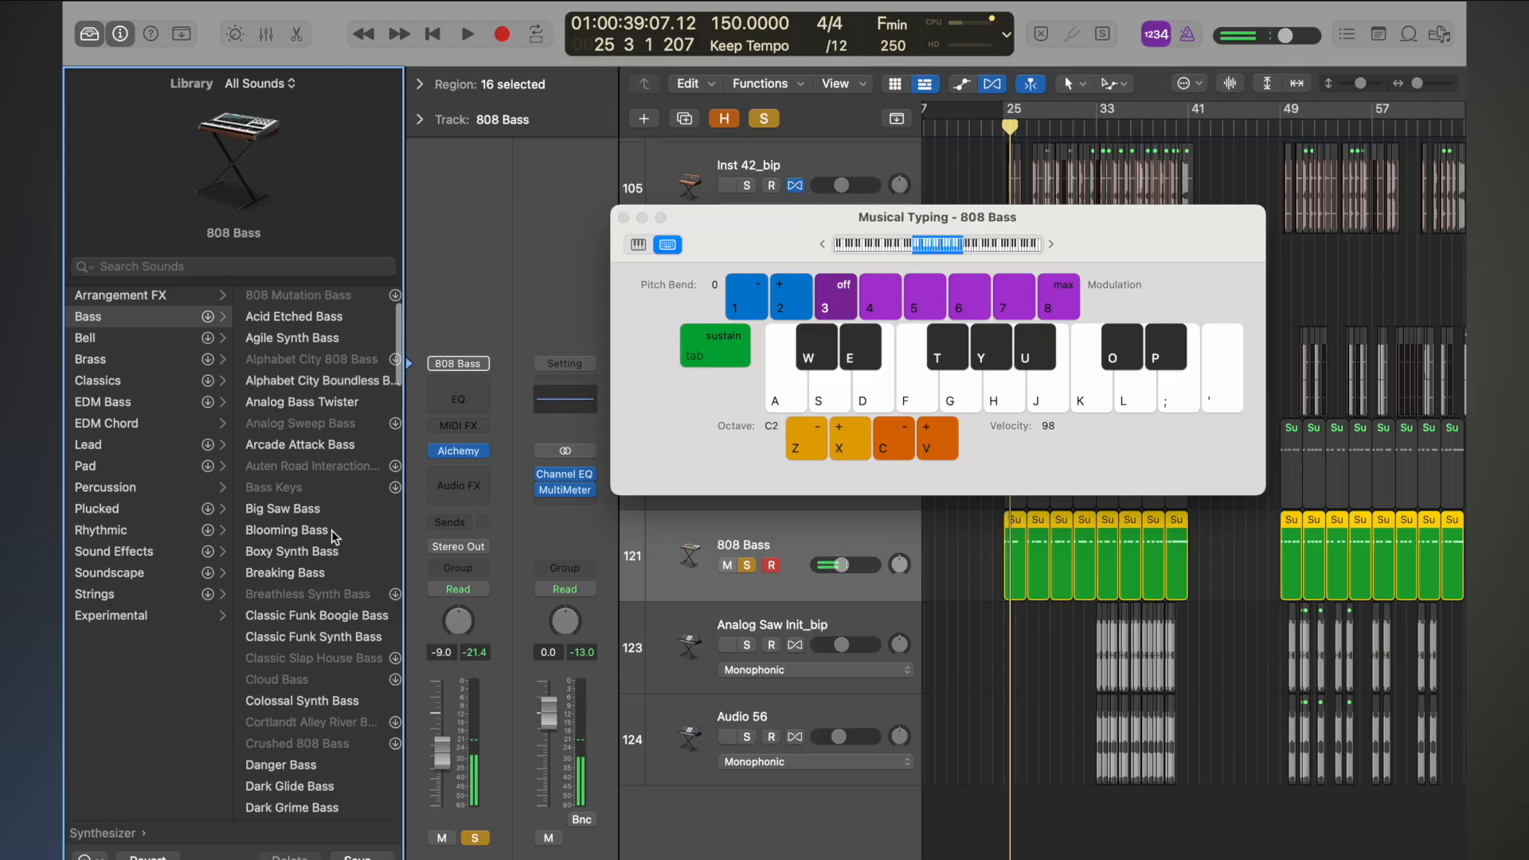
pyautogui.click(317, 532)
pyautogui.press('f')
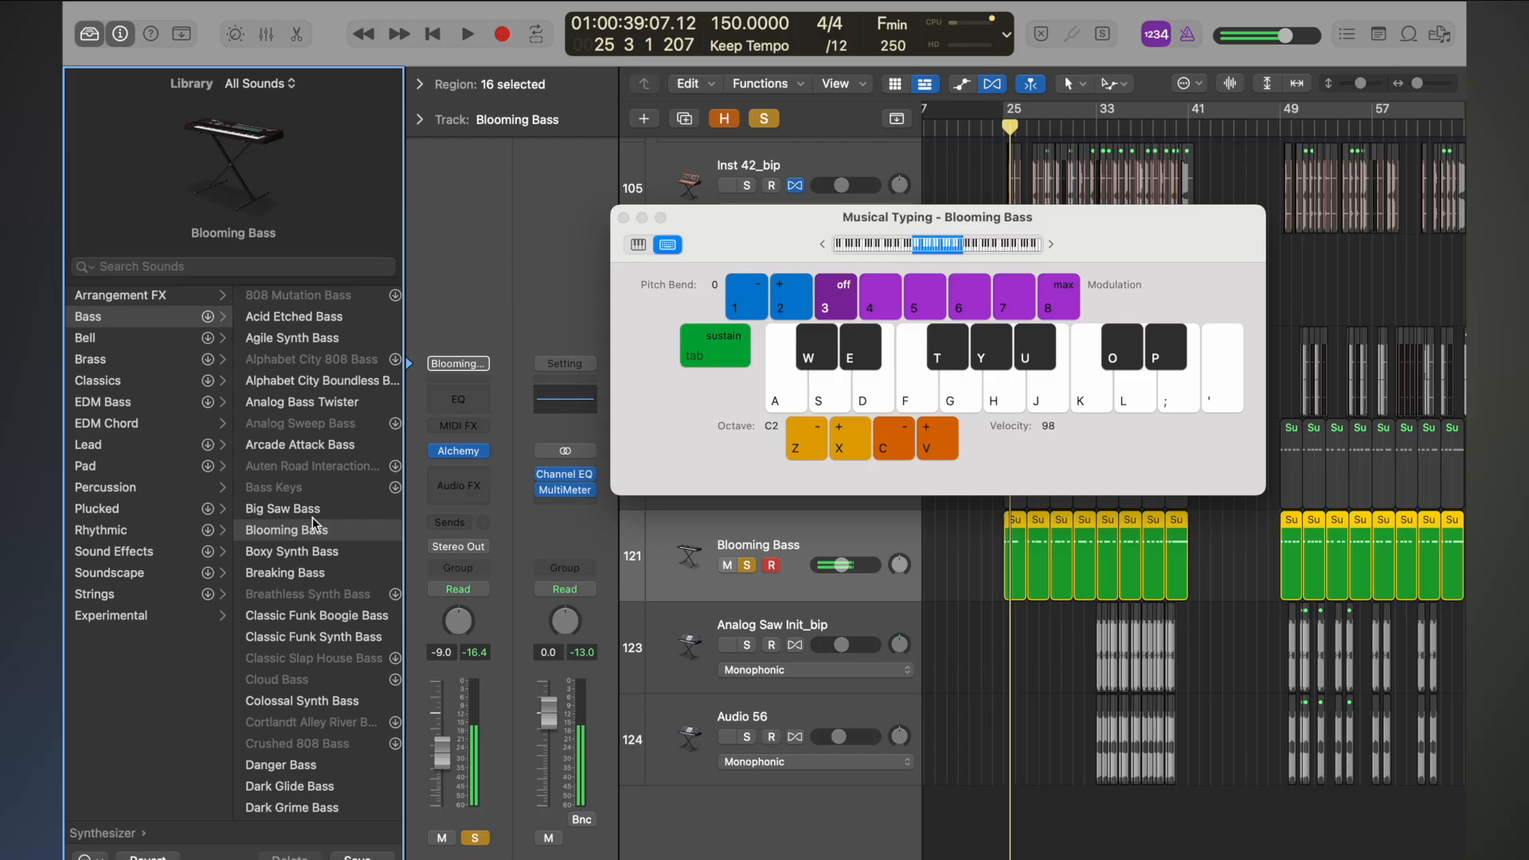
pyautogui.click(309, 509)
pyautogui.press('f')
pyautogui.press('f')
# - Try the Breaking Bass and Dark Glide Bass patches, auditioning each with an F note
pyautogui.scroll(-2, 315, 519)
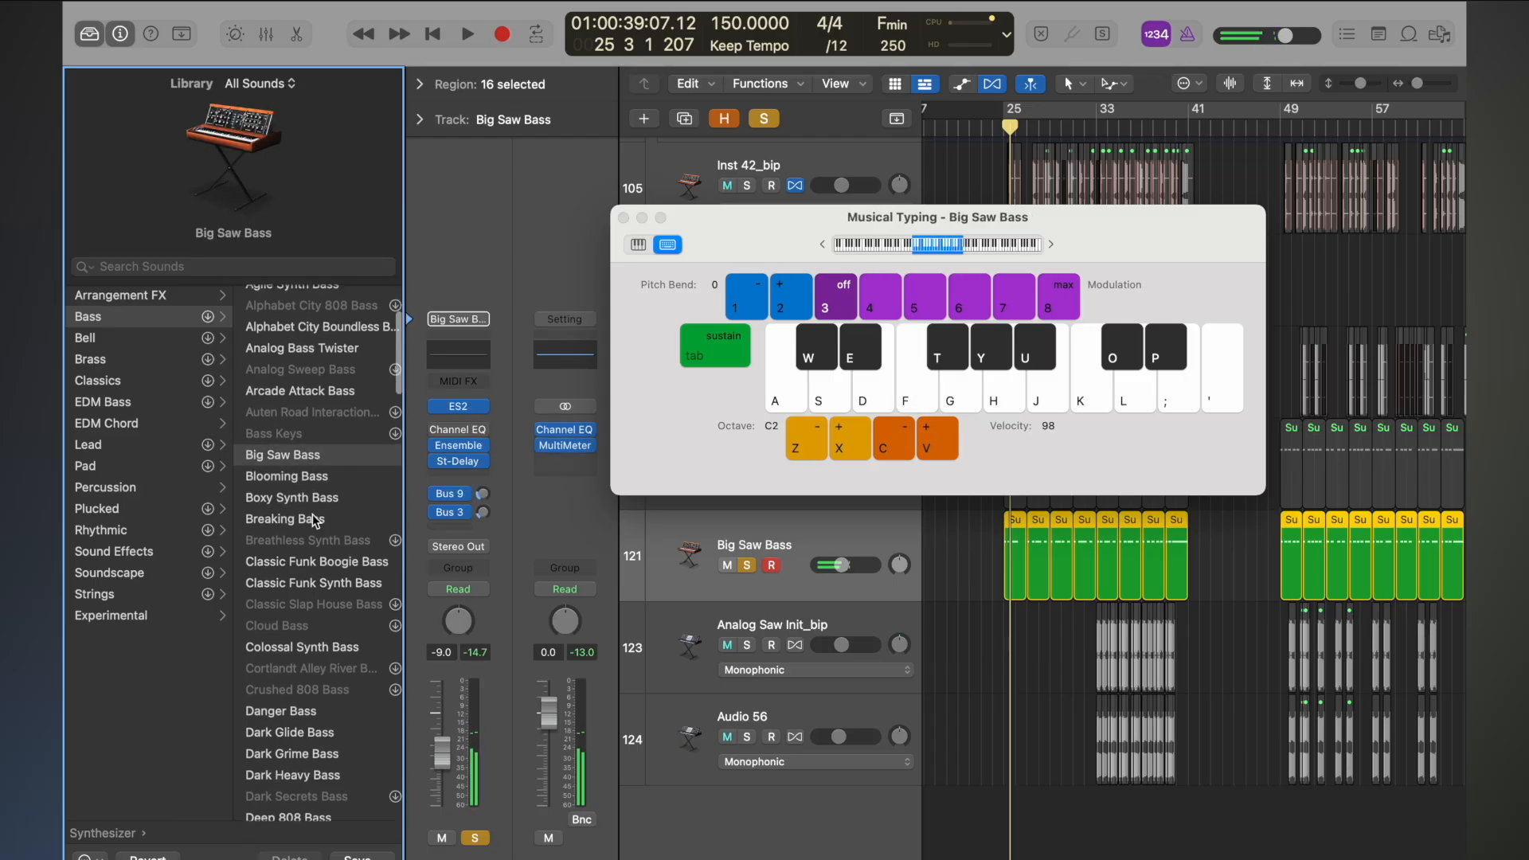
pyautogui.click(316, 521)
pyautogui.press('f')
pyautogui.scroll(-3, 315, 597)
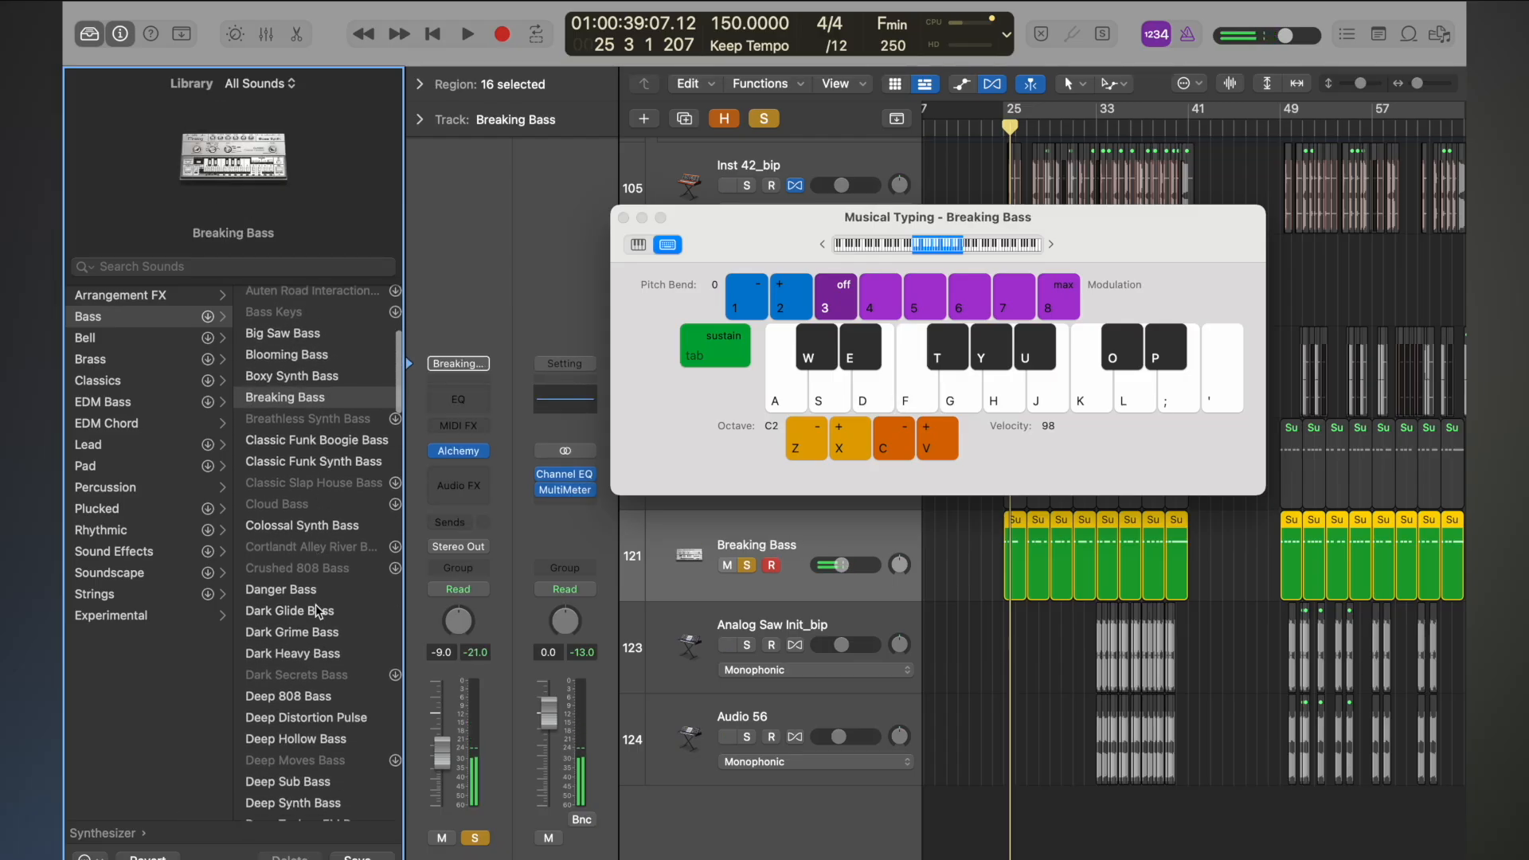
pyautogui.click(317, 610)
pyautogui.press('f')
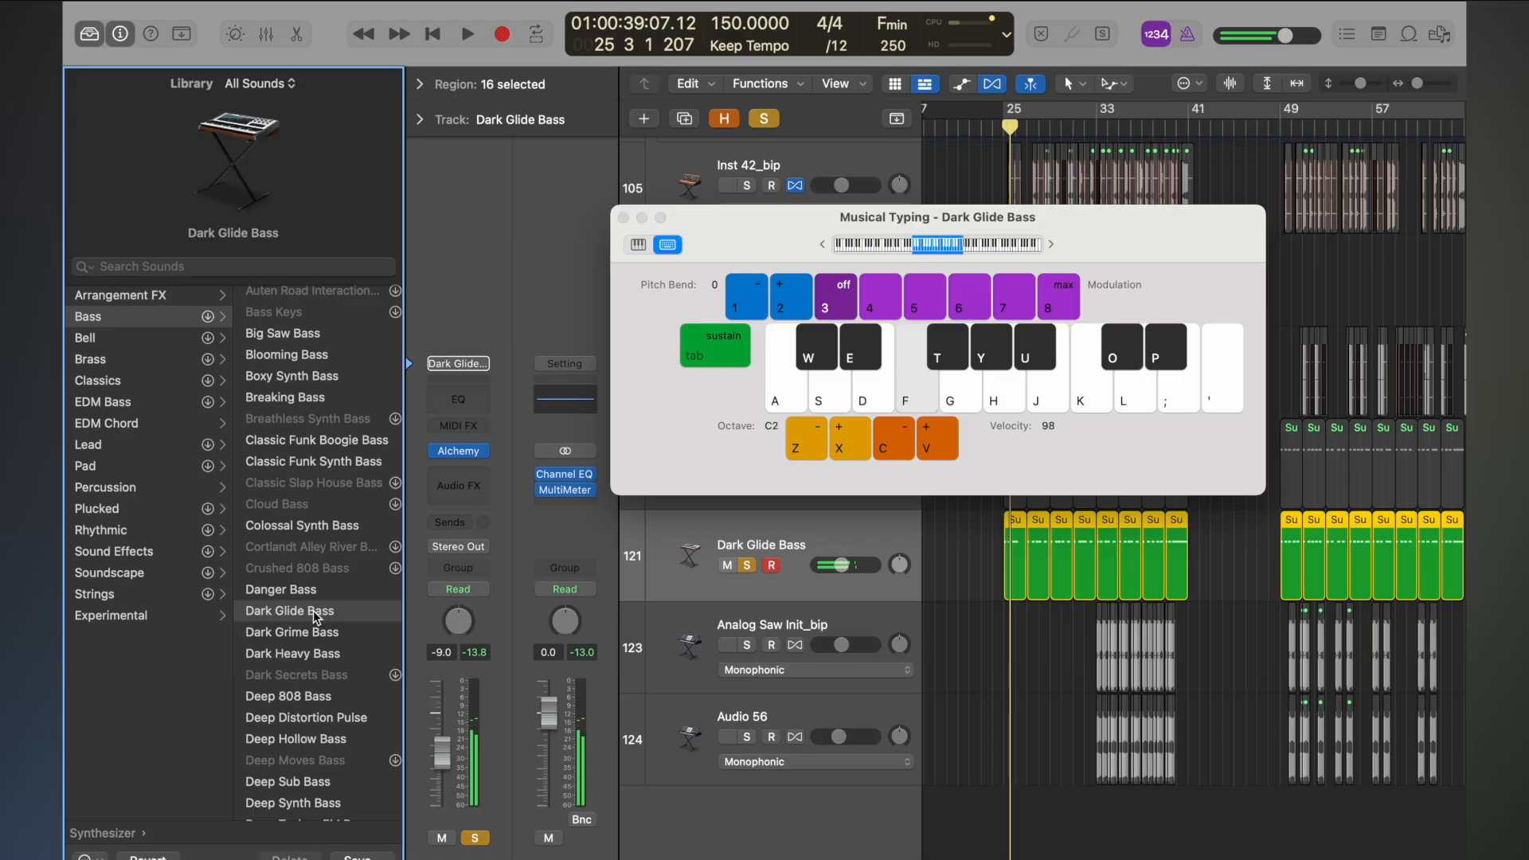
# - Reload the Acid Etched Bass patch onto the track and audition it with repeated F notes
pyautogui.scroll(5, 318, 607)
pyautogui.click(305, 426)
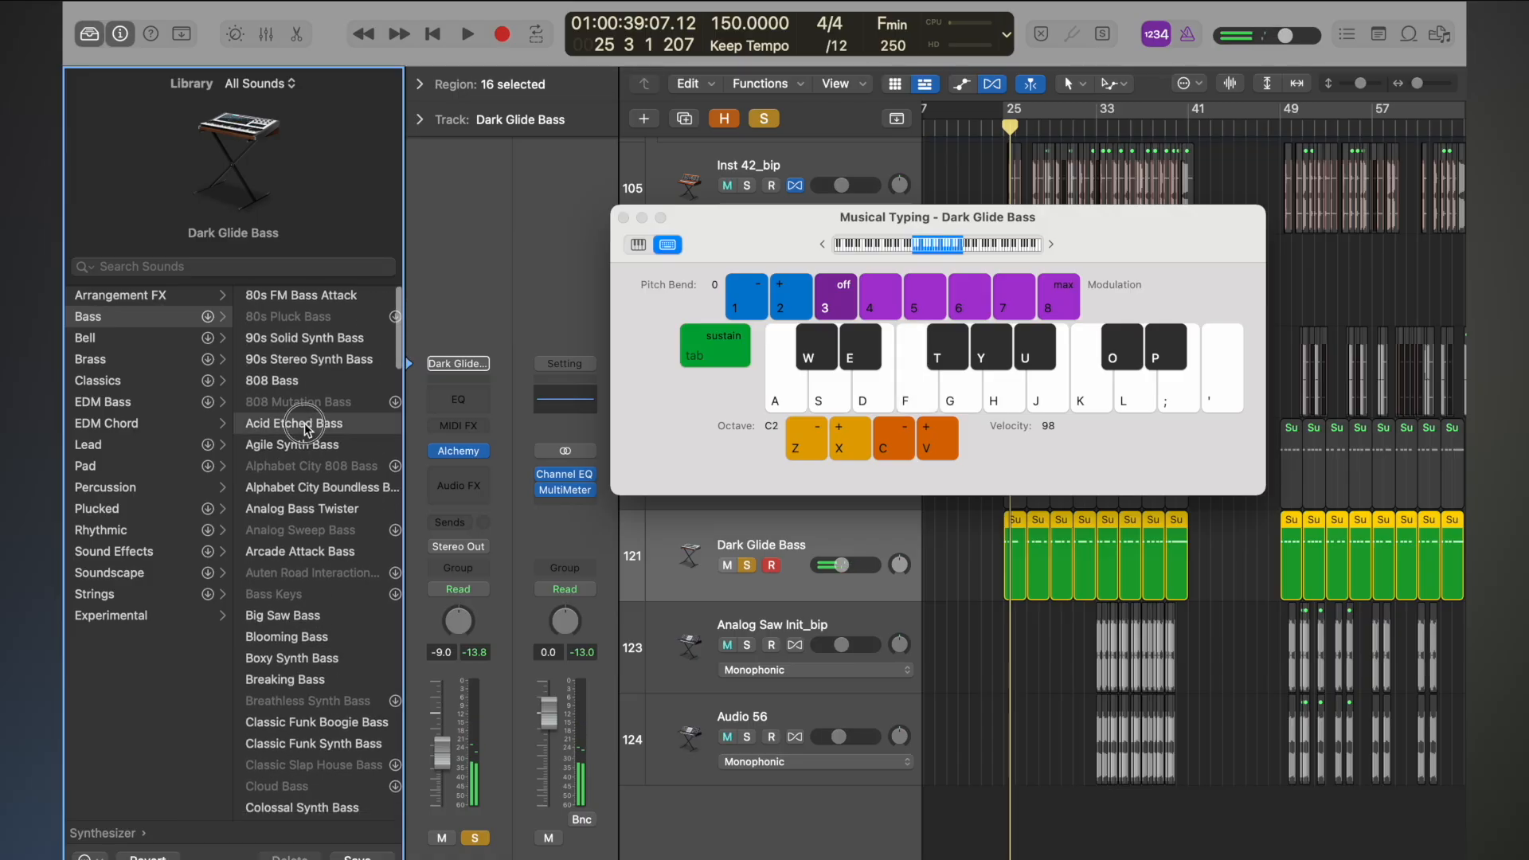
pyautogui.press('f')
pyautogui.press('f')
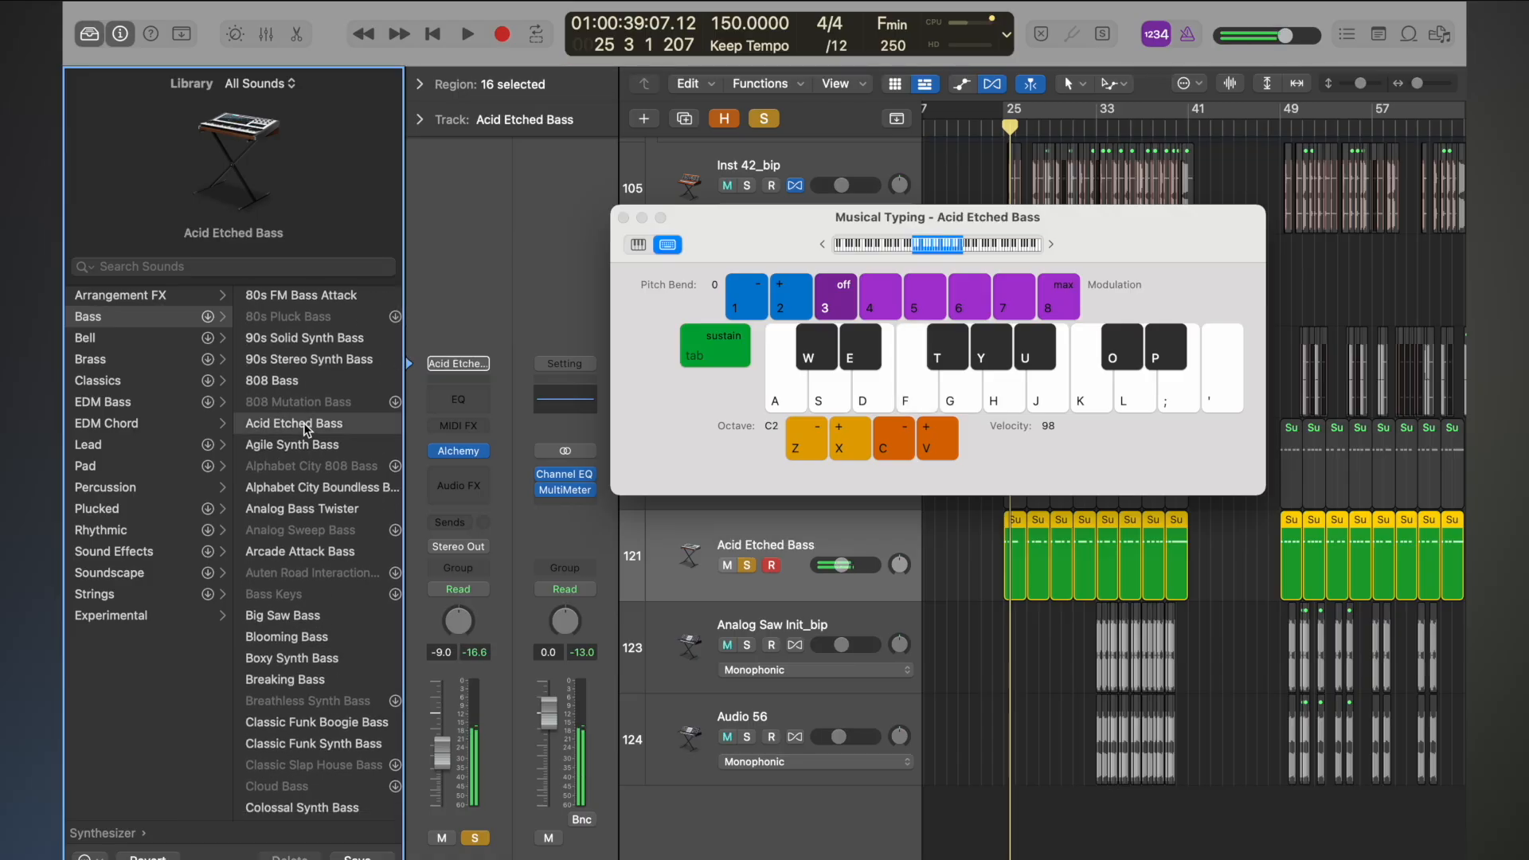
pyautogui.press('f')
pyautogui.press('f')
pyautogui.press('f')
pyautogui.press('f')
pyautogui.press('f')
pyautogui.press('f')
# - Compare the Acid Etched Bass F note across octaves between C0 and C2, and close Musical Typing
pyautogui.press('z')
pyautogui.press('f')
pyautogui.press('x')
pyautogui.press('f')
pyautogui.press('z')
pyautogui.press('f')
pyautogui.press('x')
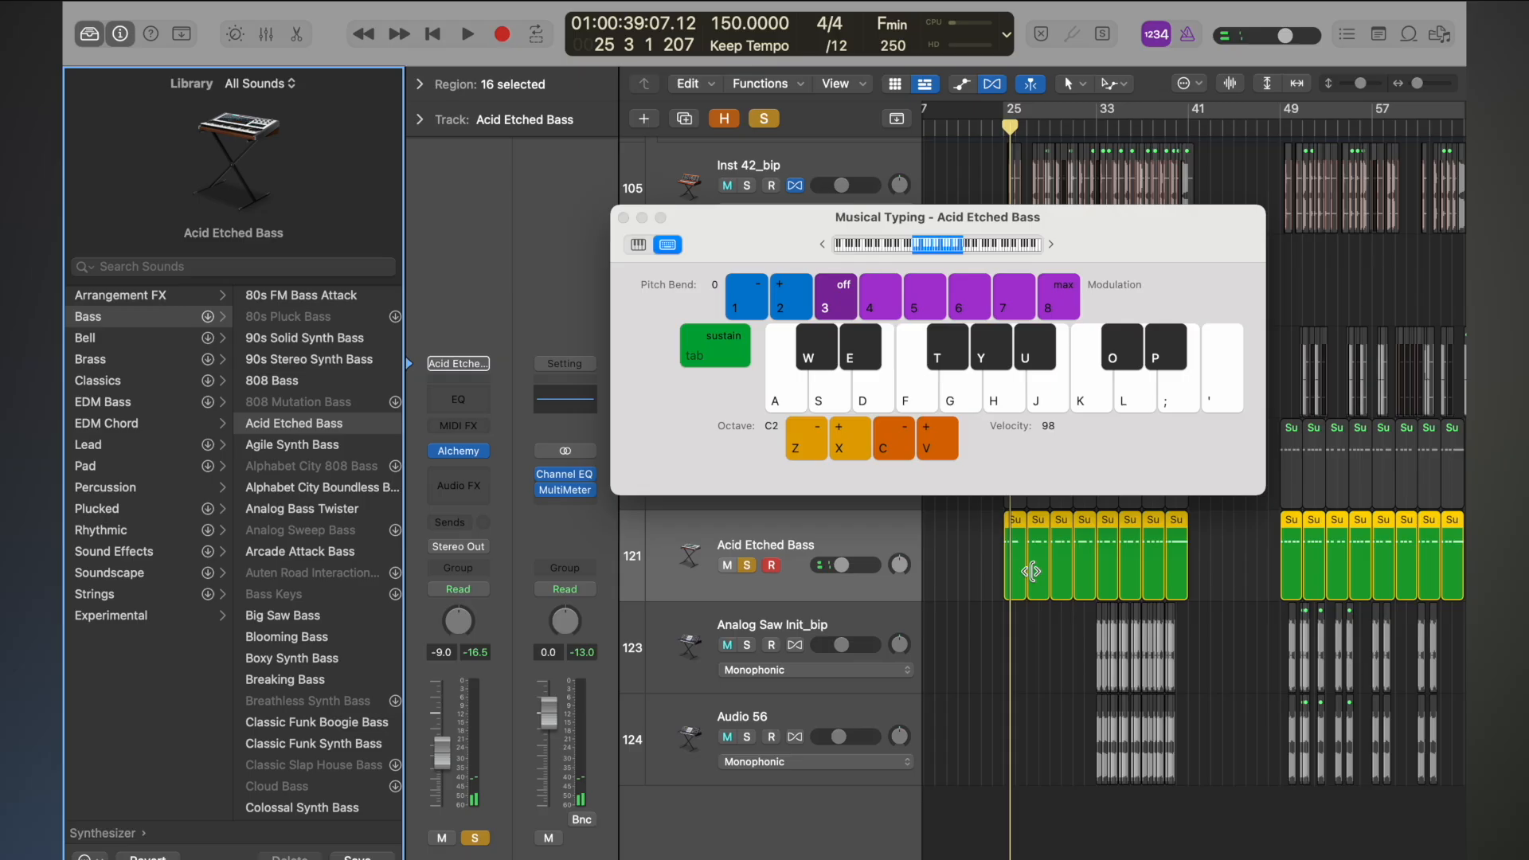
pyautogui.press('f')
pyautogui.press('z')
pyautogui.press('z')
pyautogui.press('f')
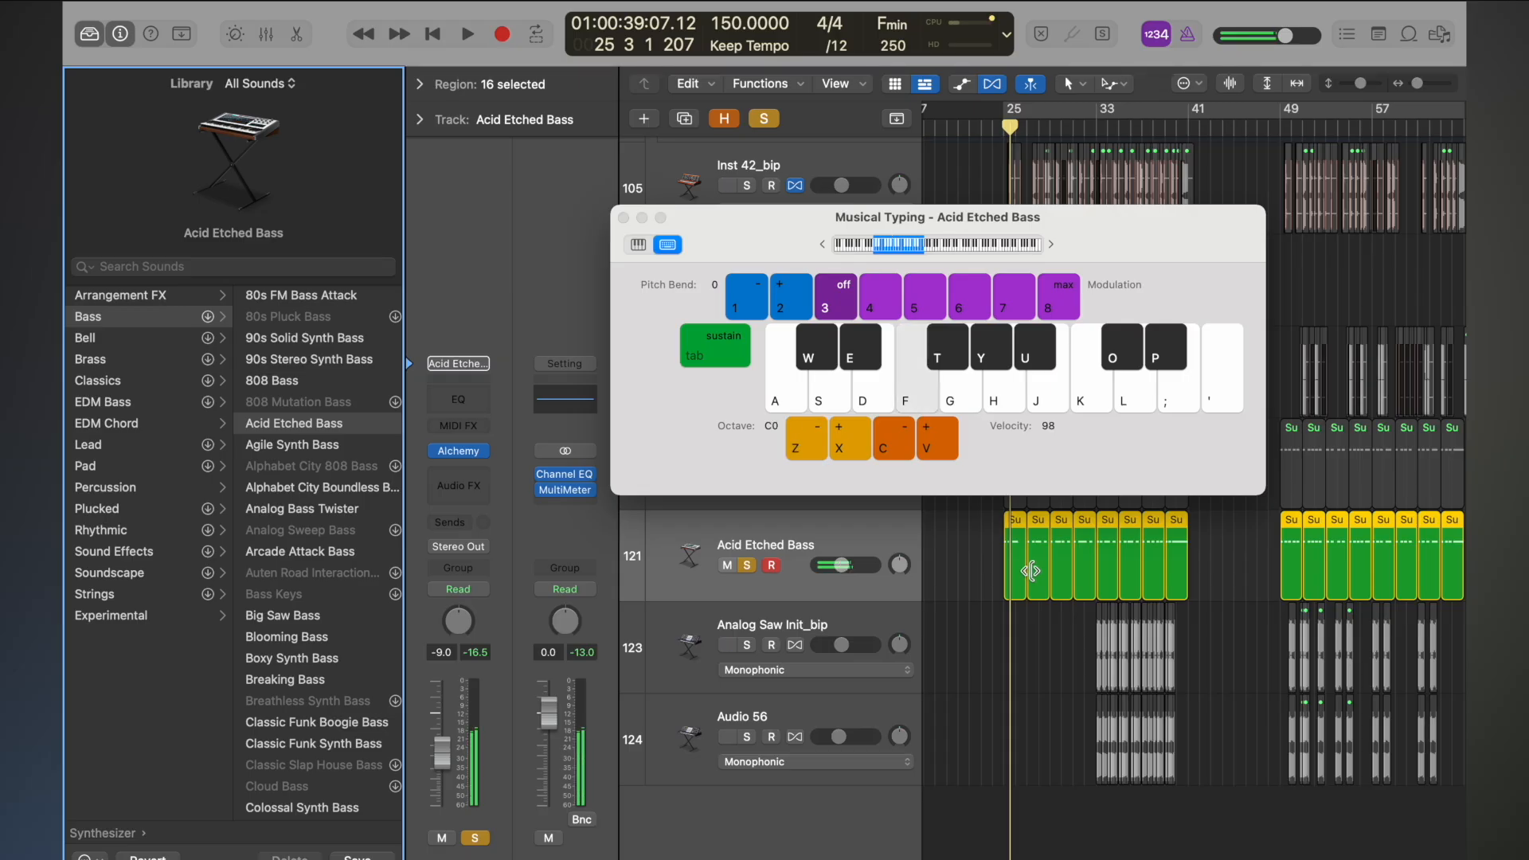
pyautogui.press('x')
pyautogui.press('x')
pyautogui.press('f')
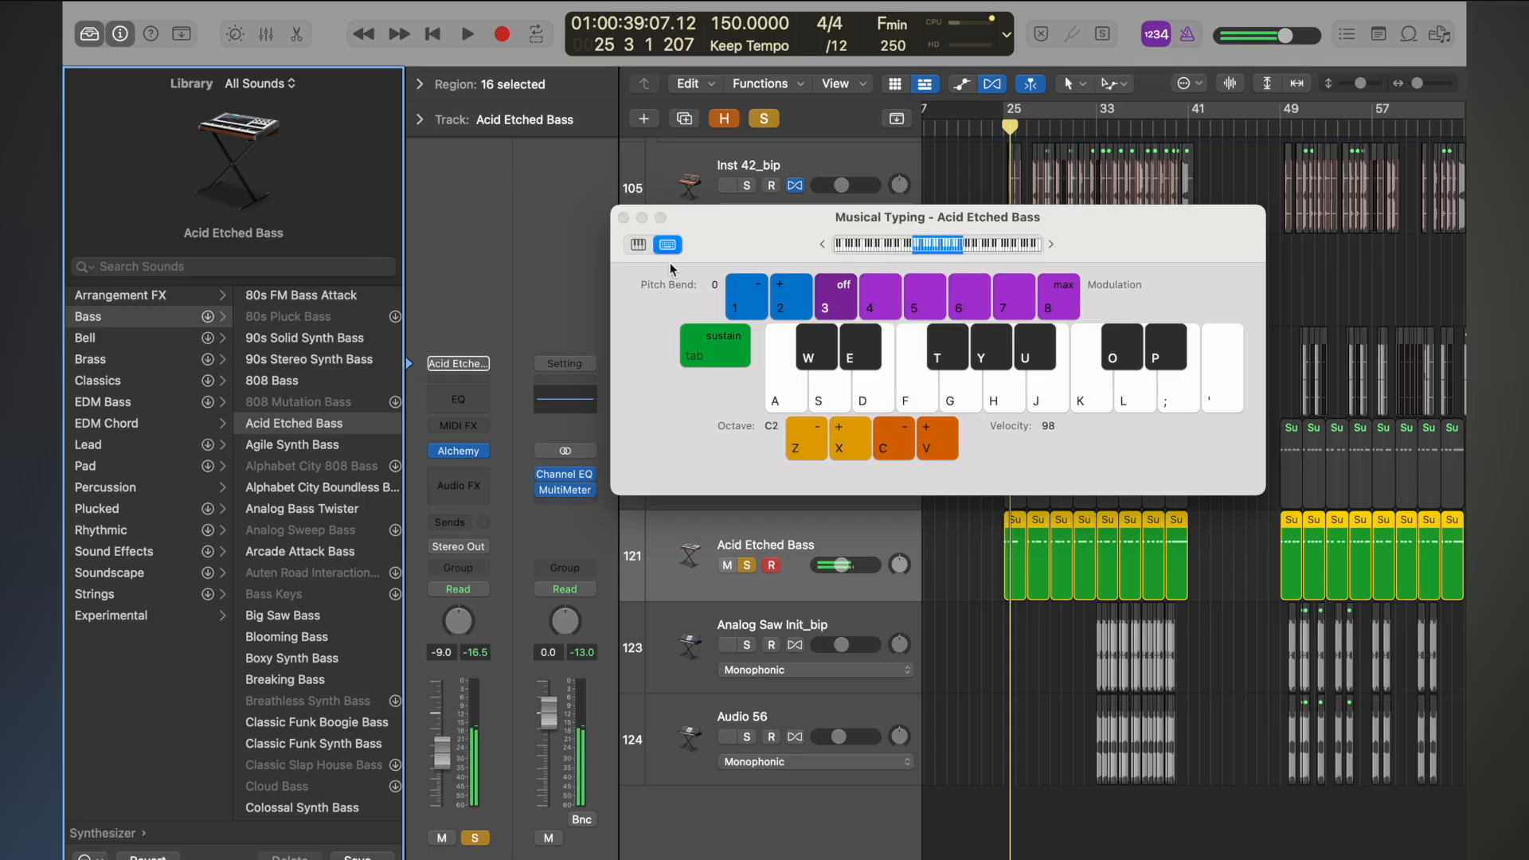
pyautogui.press('x')
pyautogui.press('z')
pyautogui.press('f')
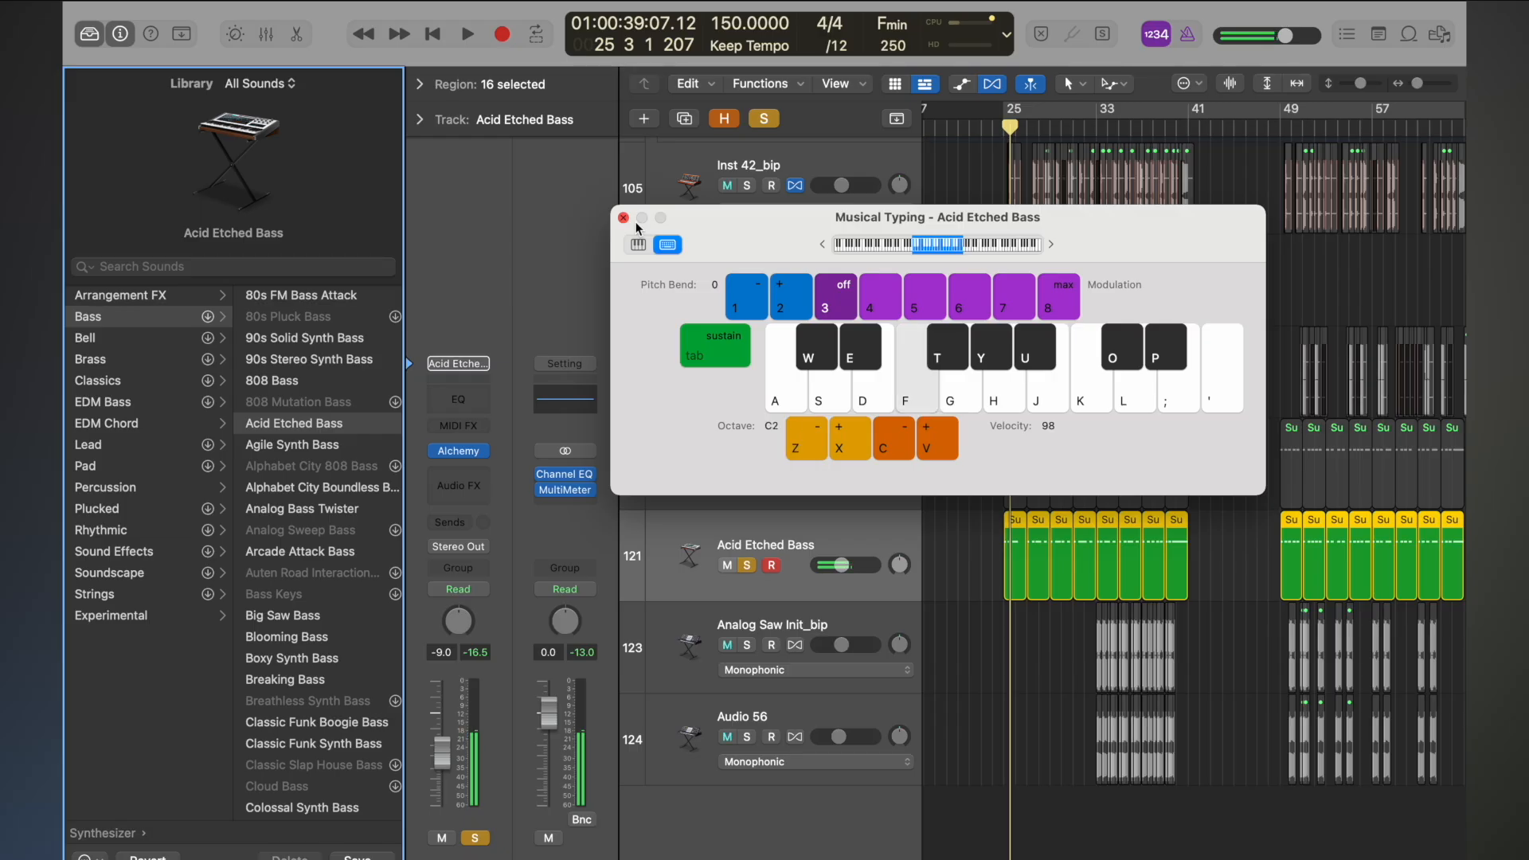
pyautogui.click(623, 218)
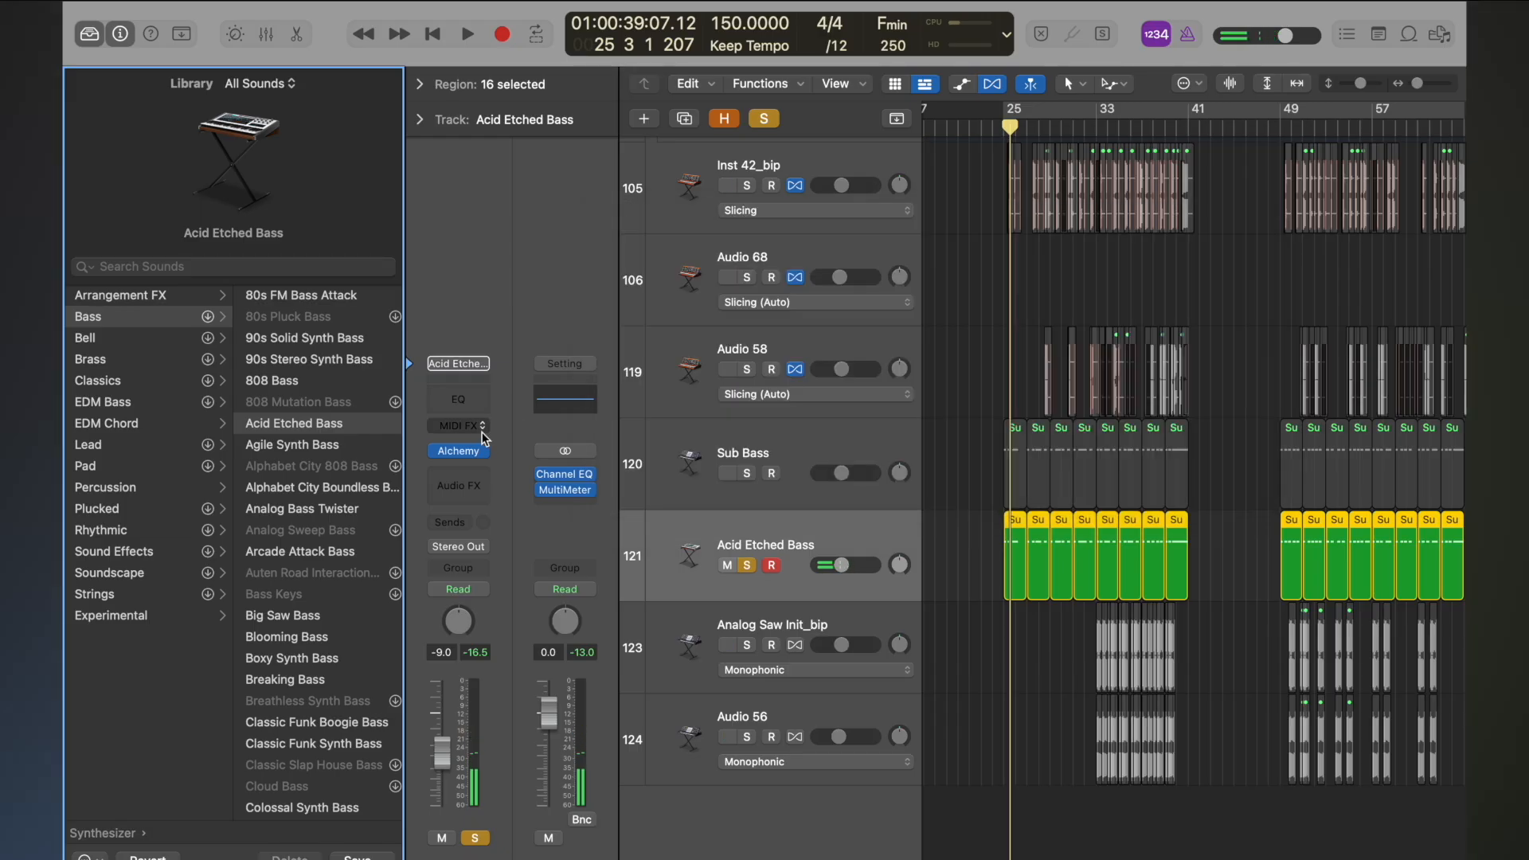
# - Add a Transposer MIDI effect to the Acid Etched Bass track and set its transposition to 24 semitones
pyautogui.click(478, 425)
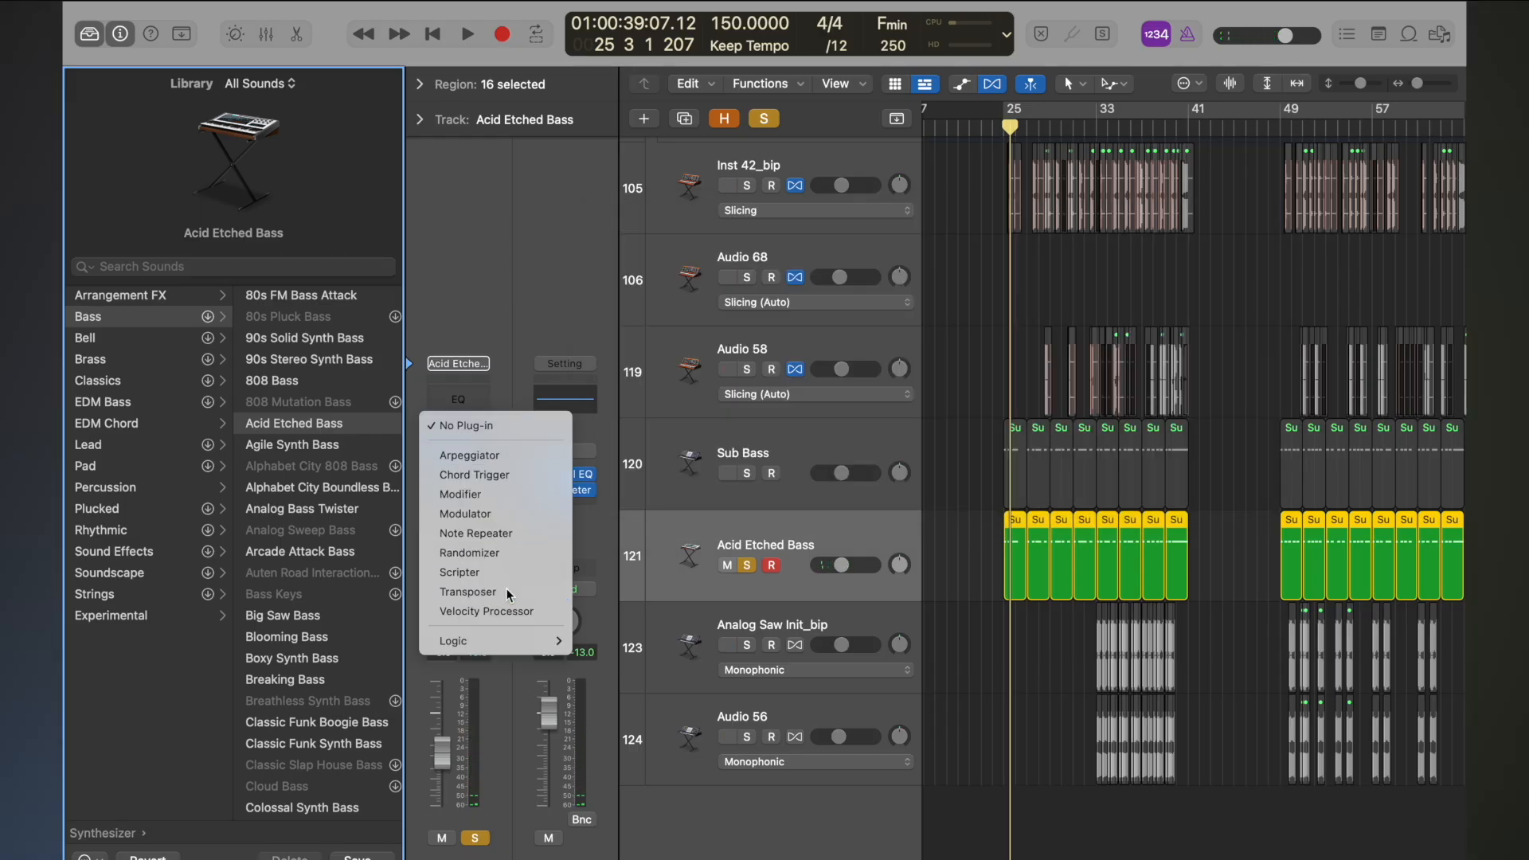
pyautogui.click(469, 592)
pyautogui.moveTo(707, 388); pyautogui.dragTo(1007, 405)
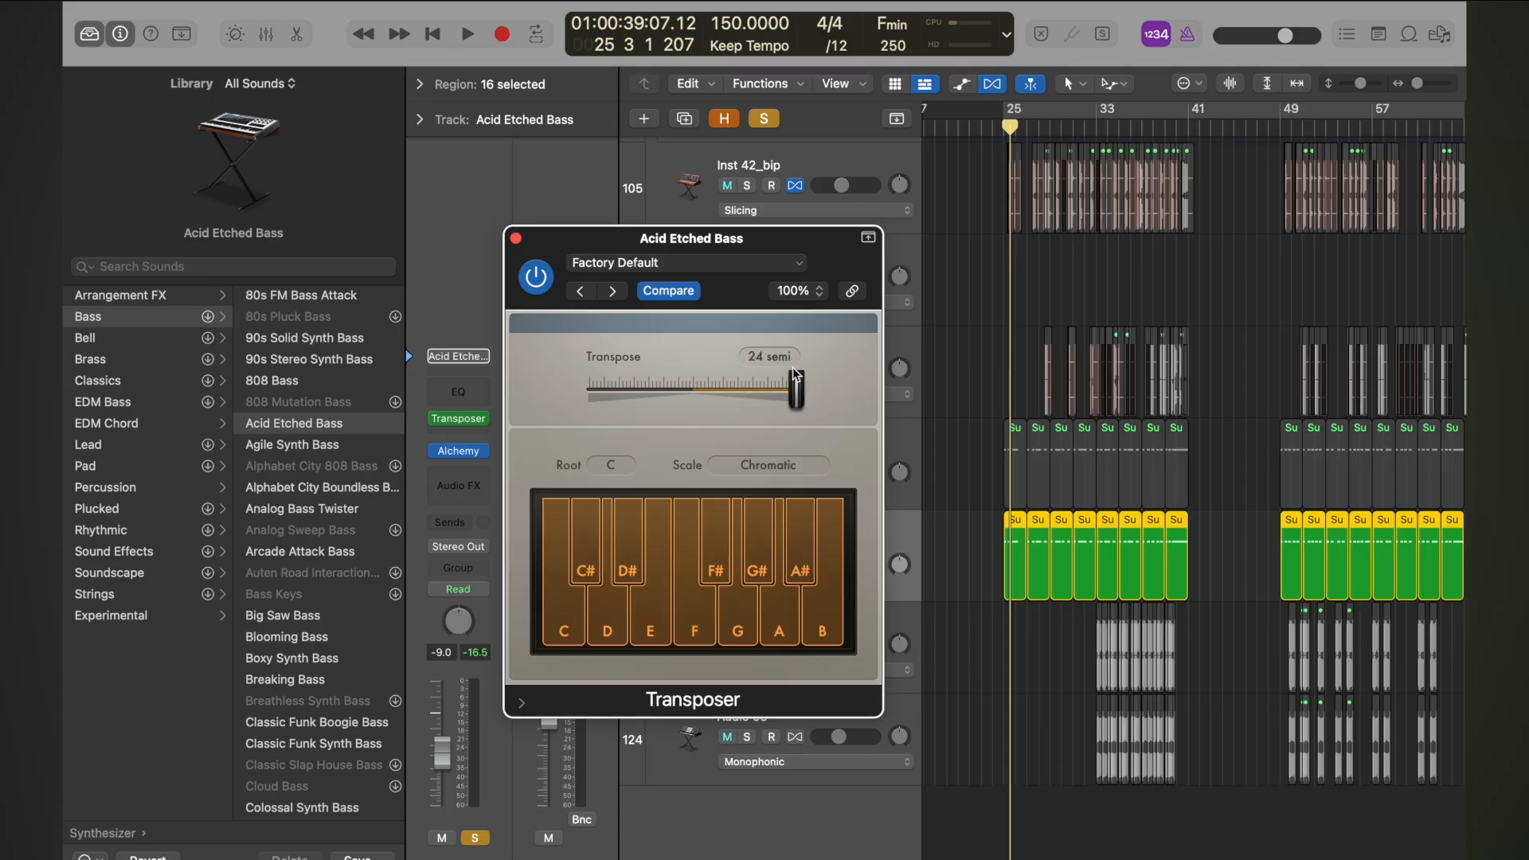
pyautogui.click(516, 238)
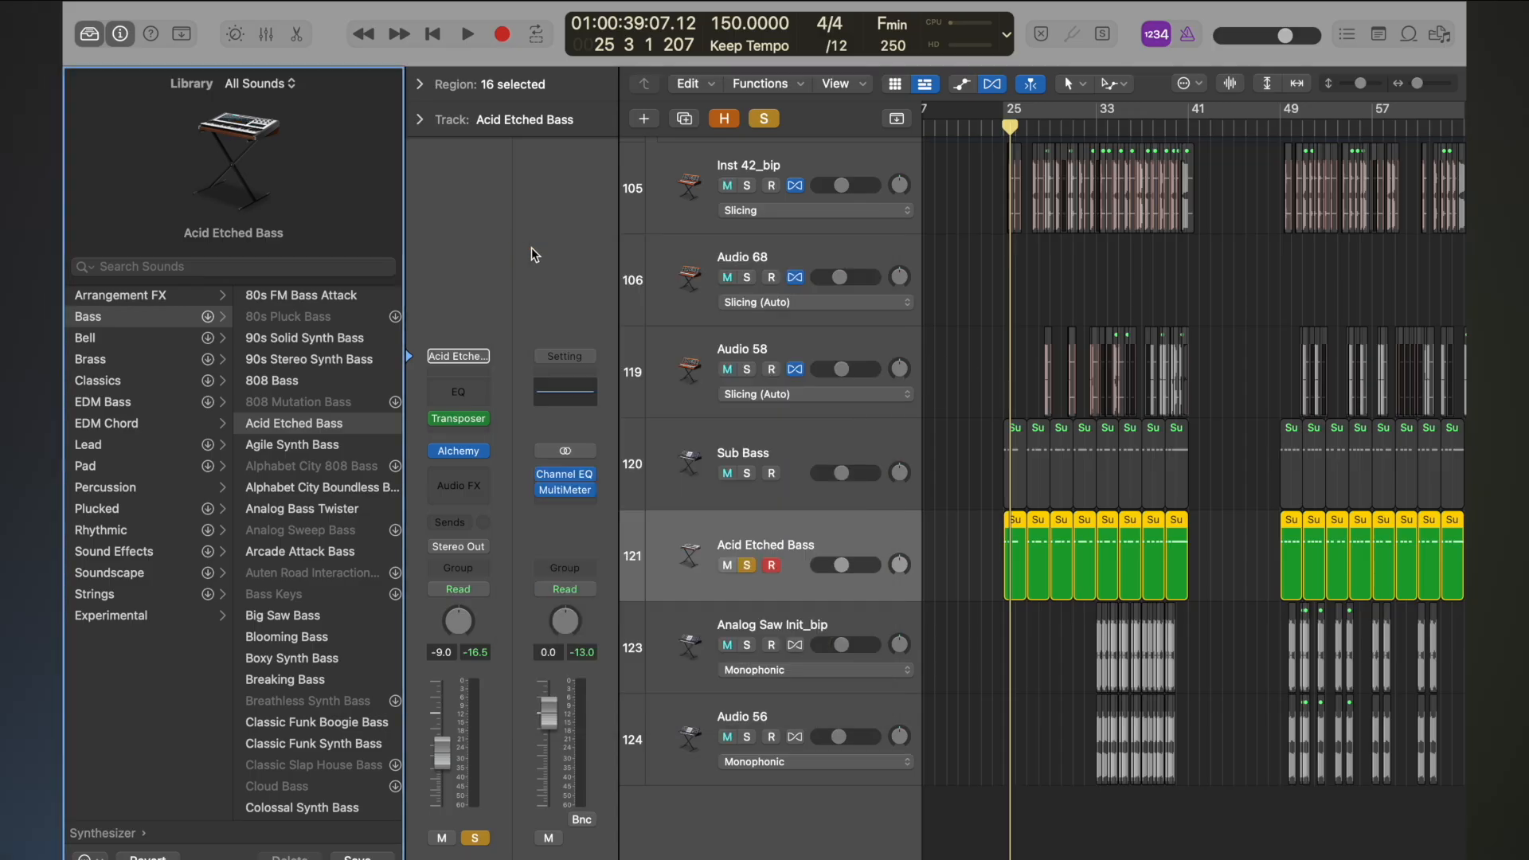
# - Play the soloed Acid Etched Bass from bar 25 and add a Channel EQ with a low cut at 180 Hz
pyautogui.press(',')
pyautogui.press('space')
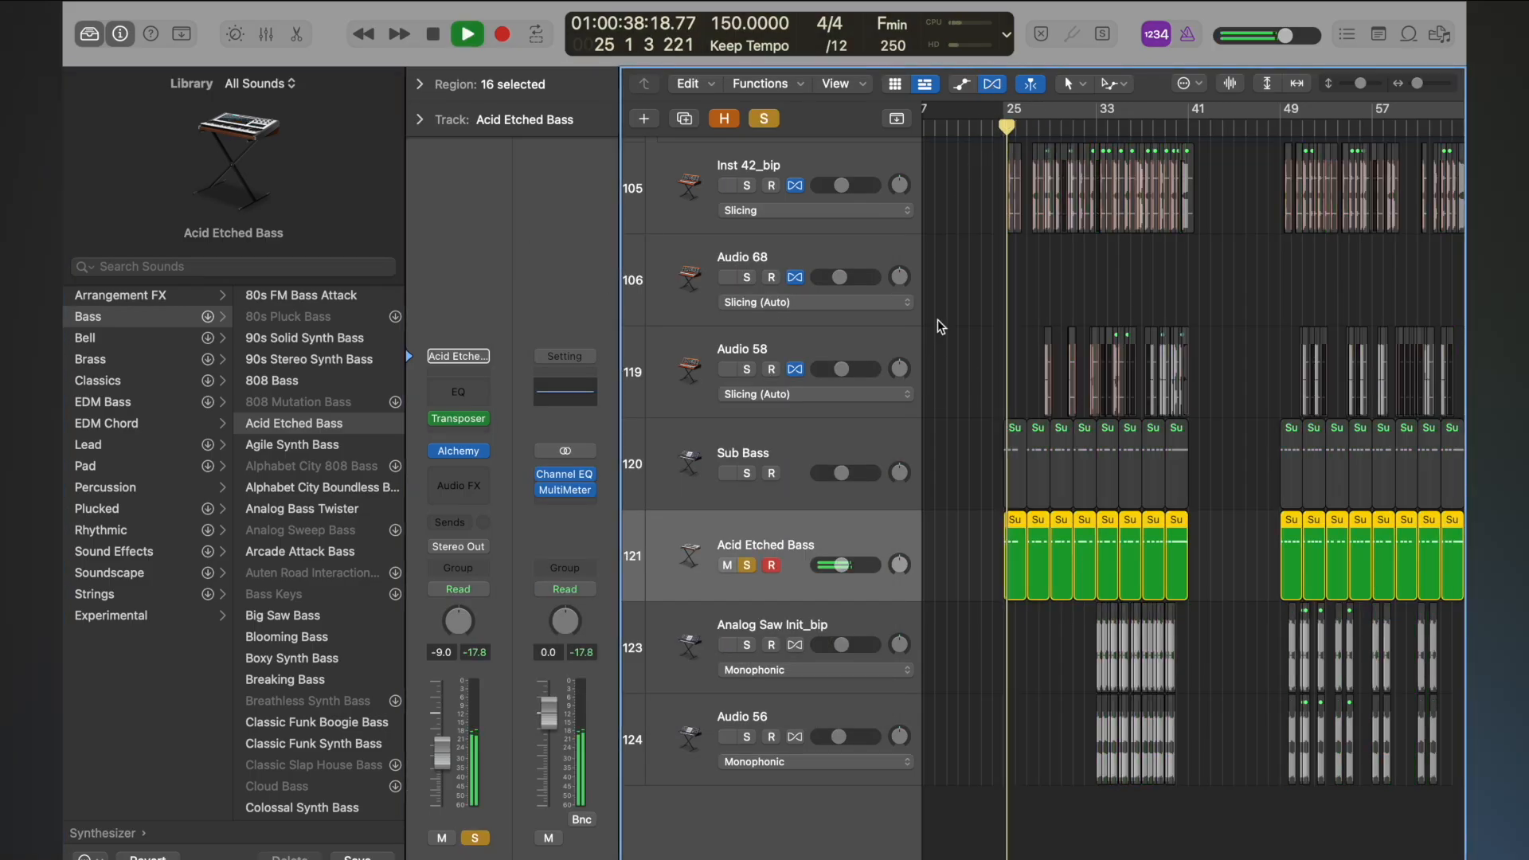
pyautogui.click(460, 394)
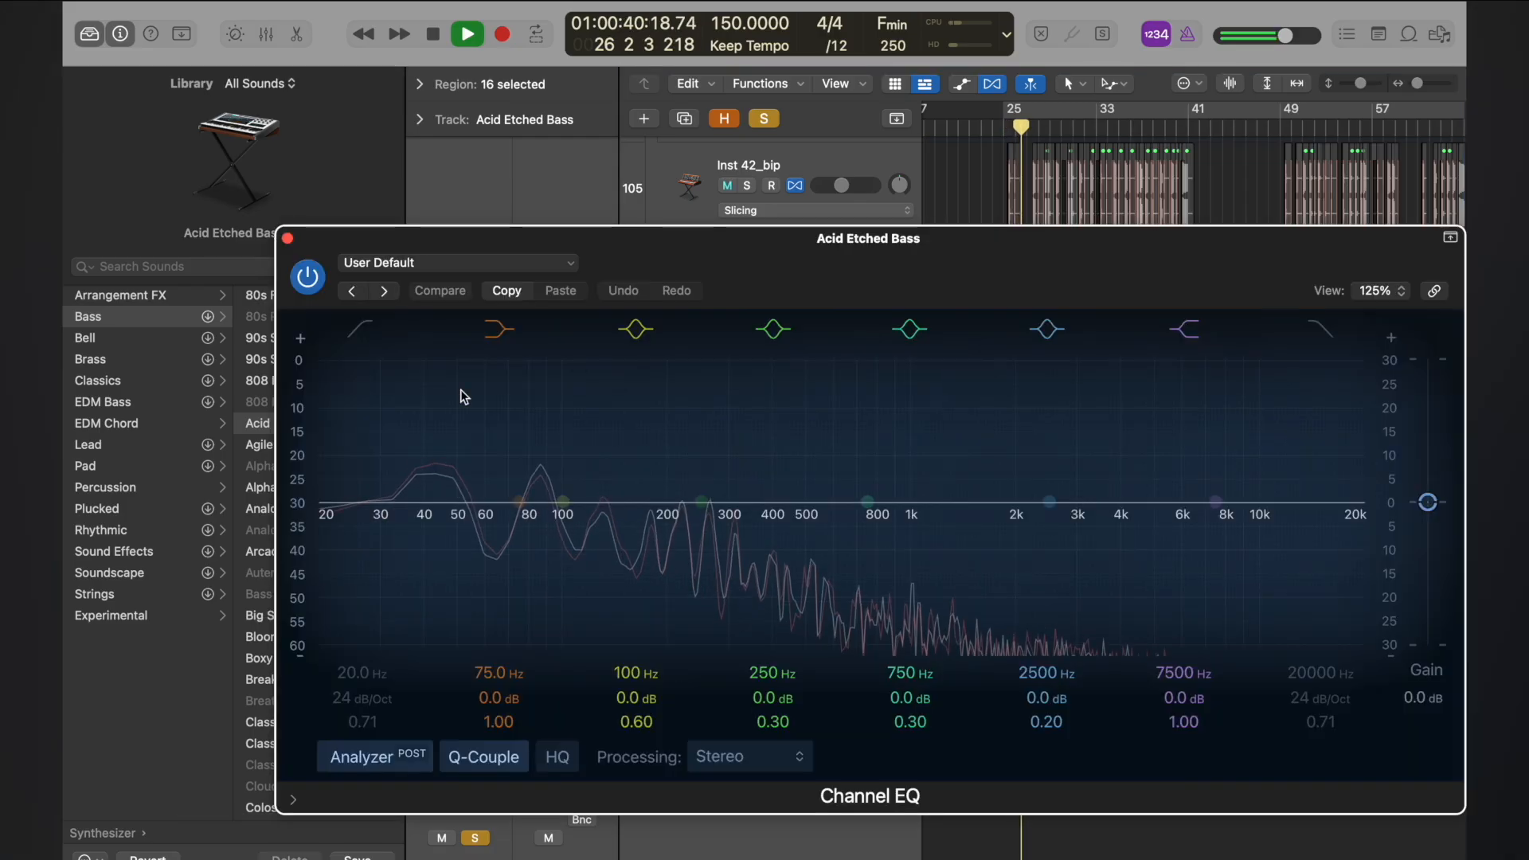
pyautogui.click(362, 335)
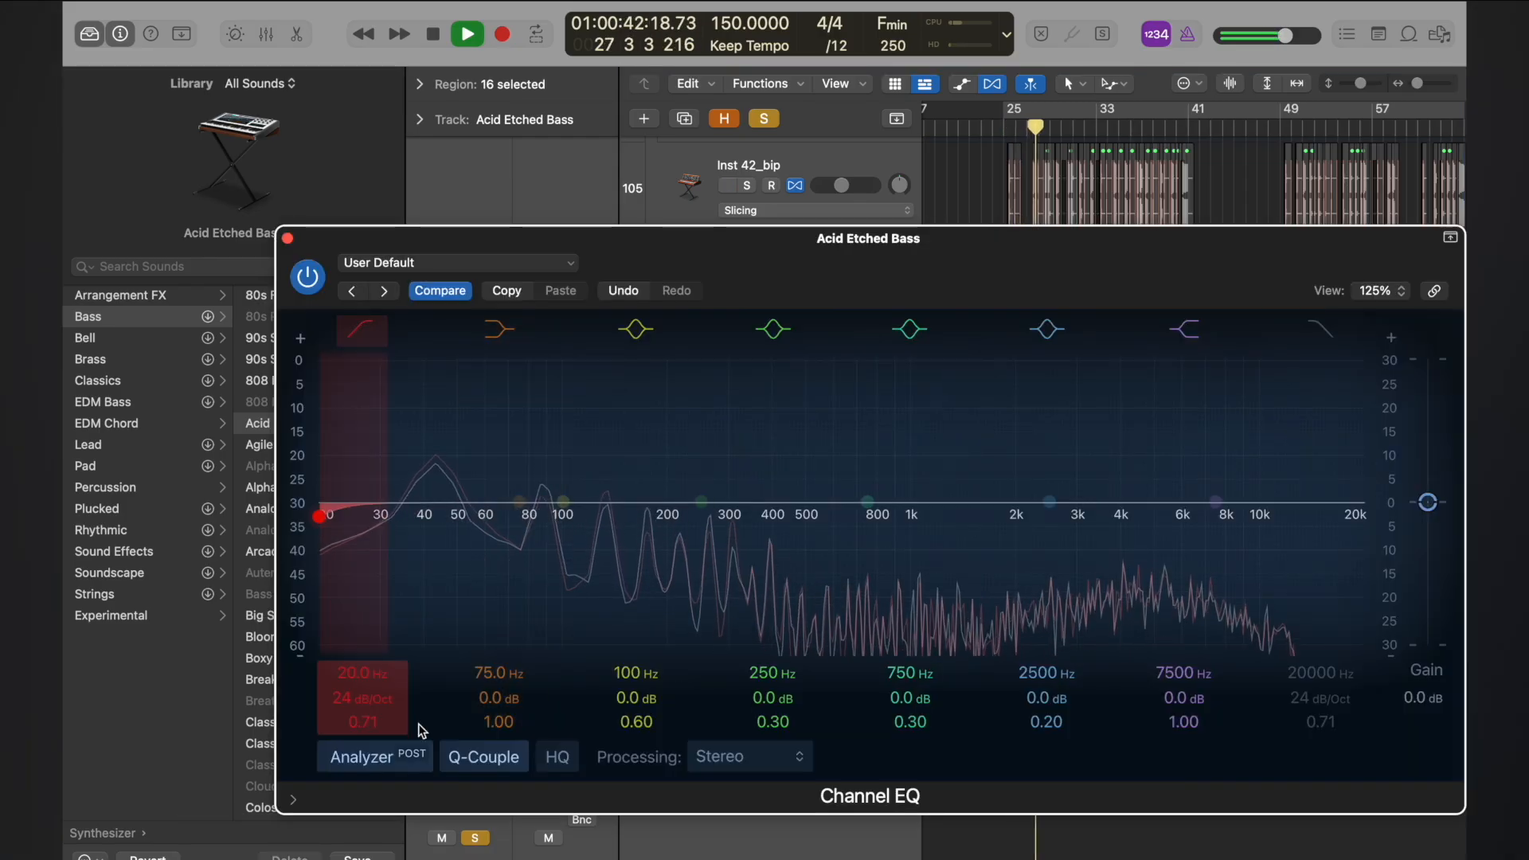
pyautogui.press('space')
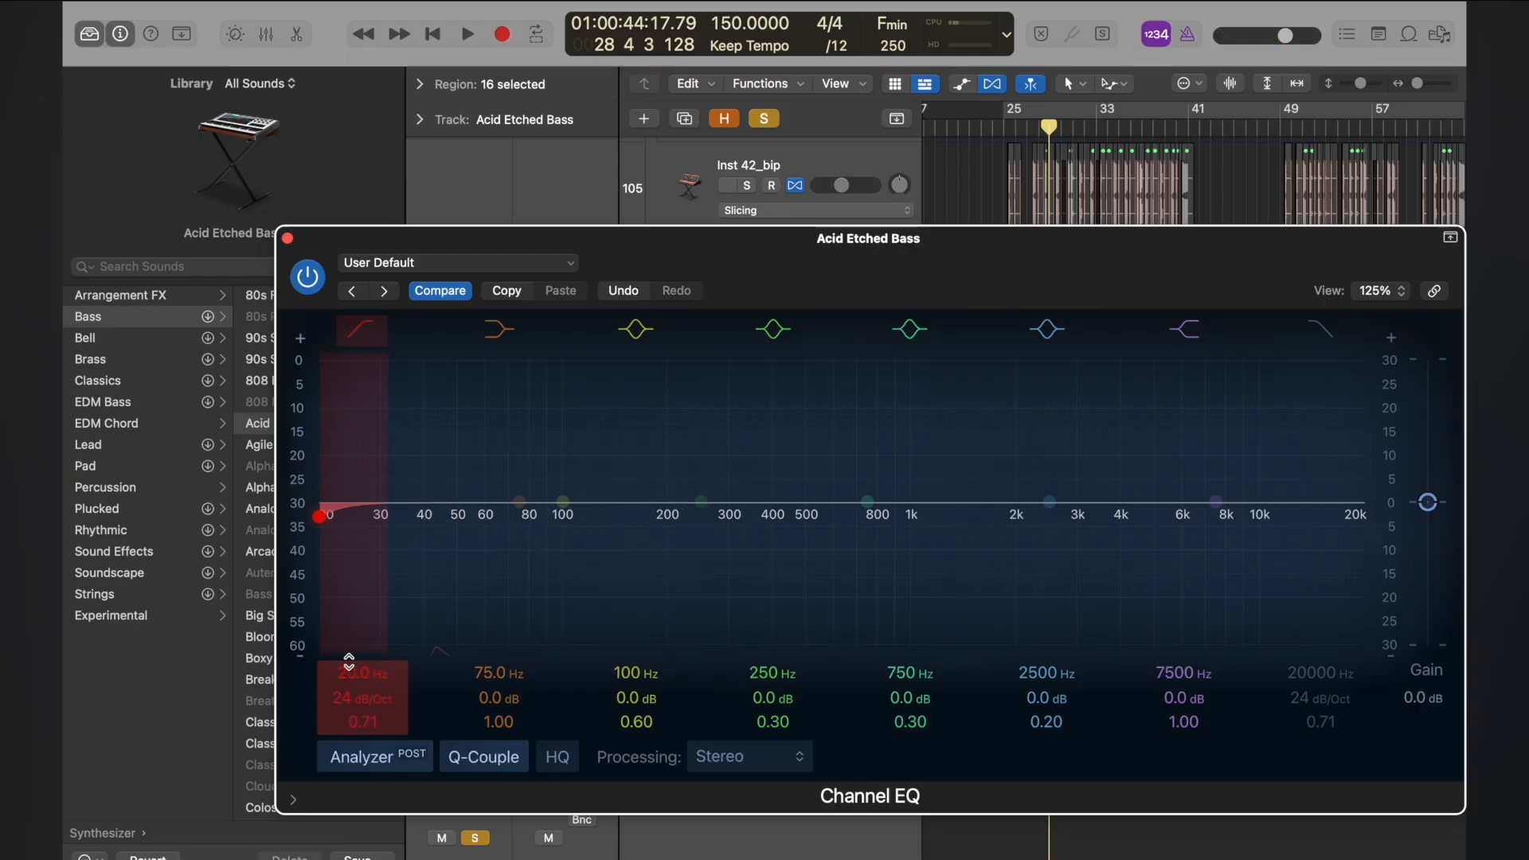
pyautogui.moveTo(362, 673); pyautogui.dragTo(363, 629)
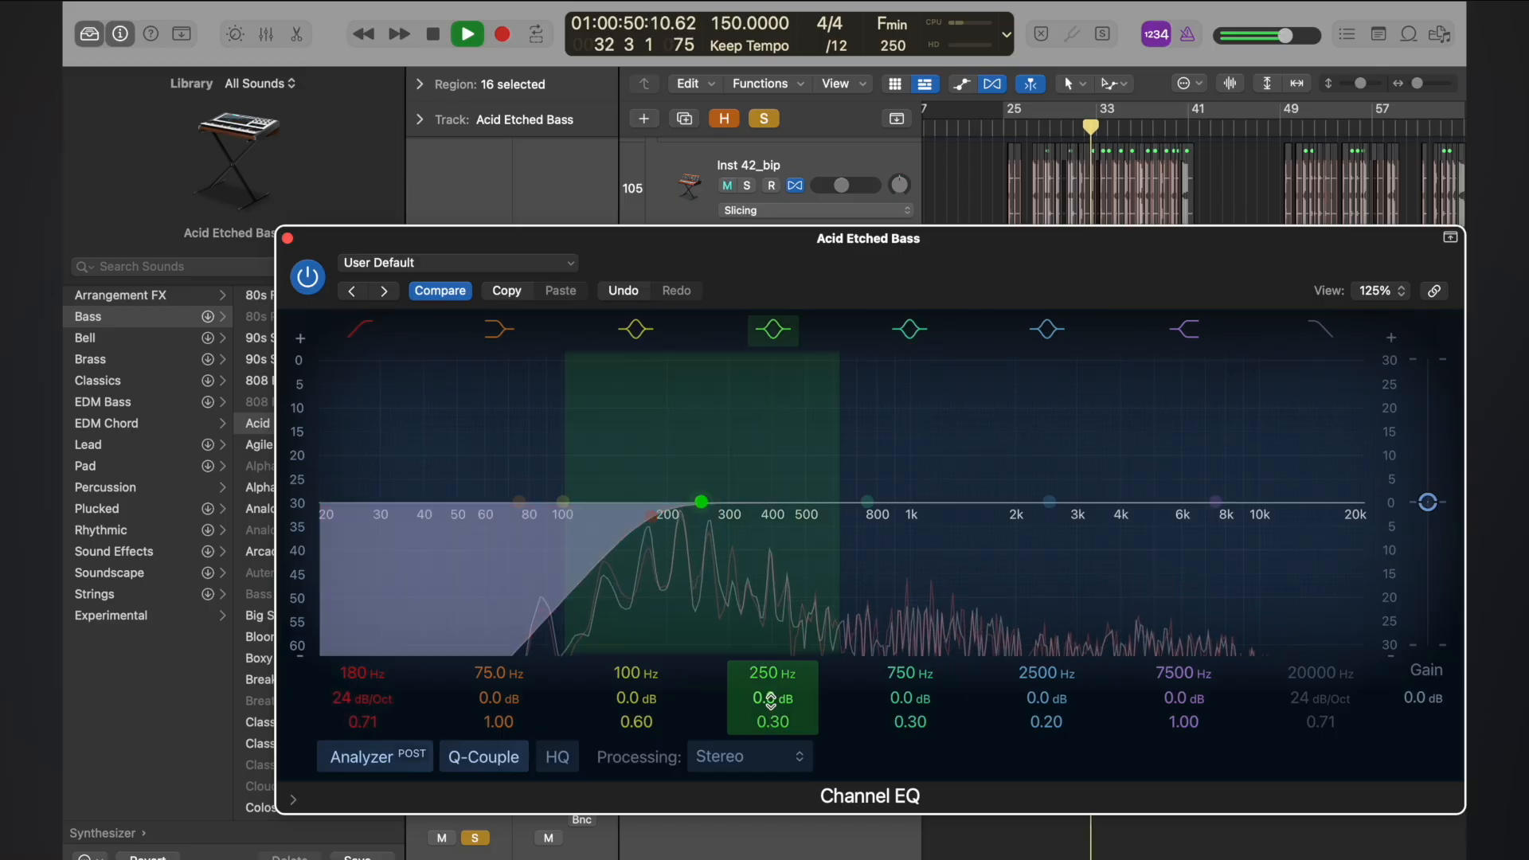
# - Shape the Channel EQ's highs with a -5.1 dB bell at 5200 Hz and a high cut at 5650 Hz, 18 dB/Oct
pyautogui.moveTo(1049, 501); pyautogui.dragTo(1163, 535)
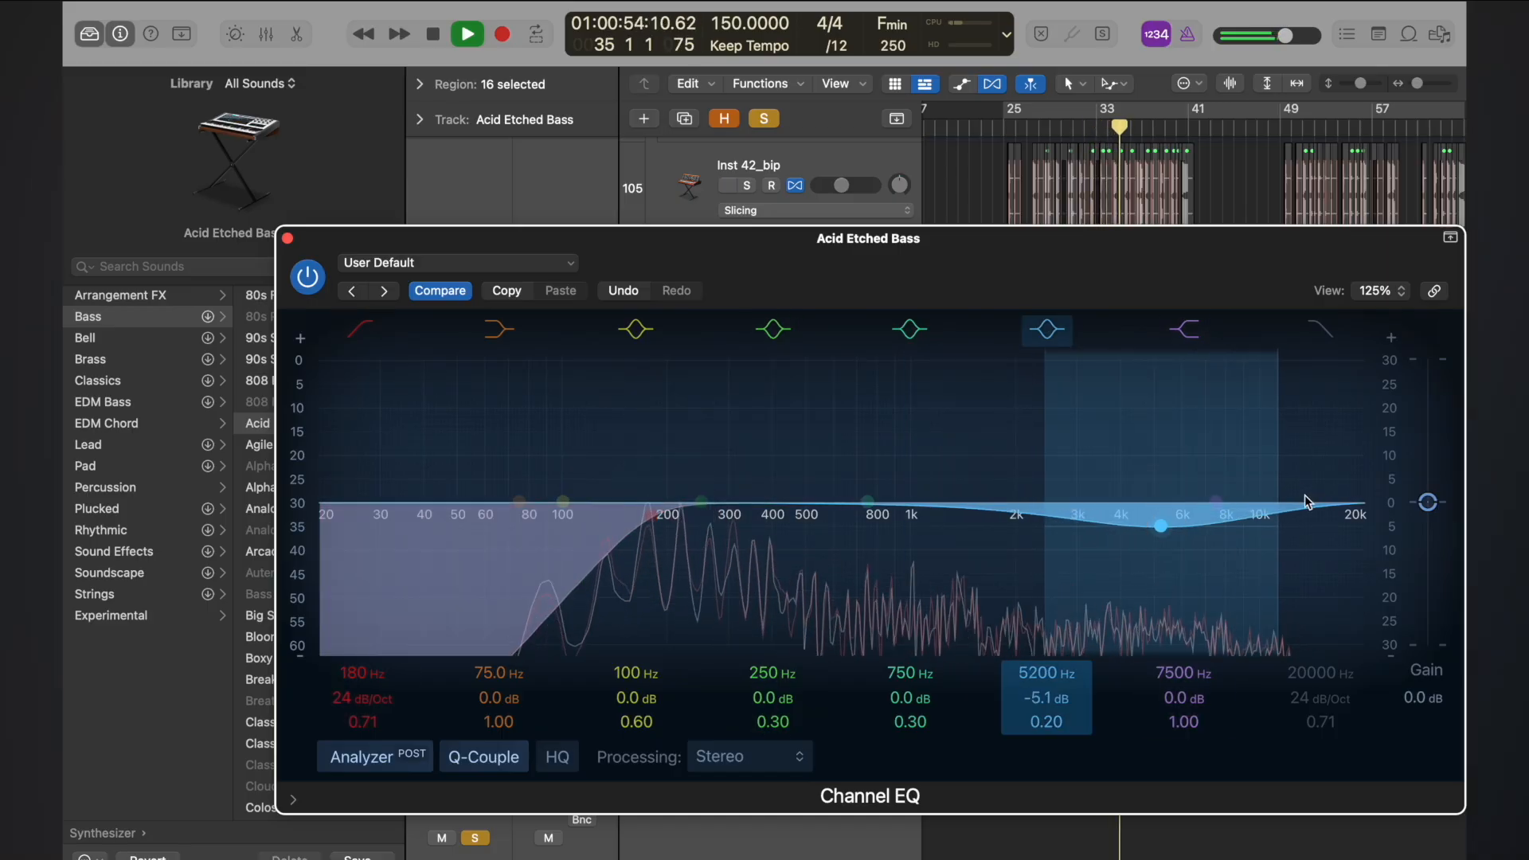
pyautogui.click(1322, 330)
pyautogui.moveTo(1364, 516); pyautogui.dragTo(1186, 516)
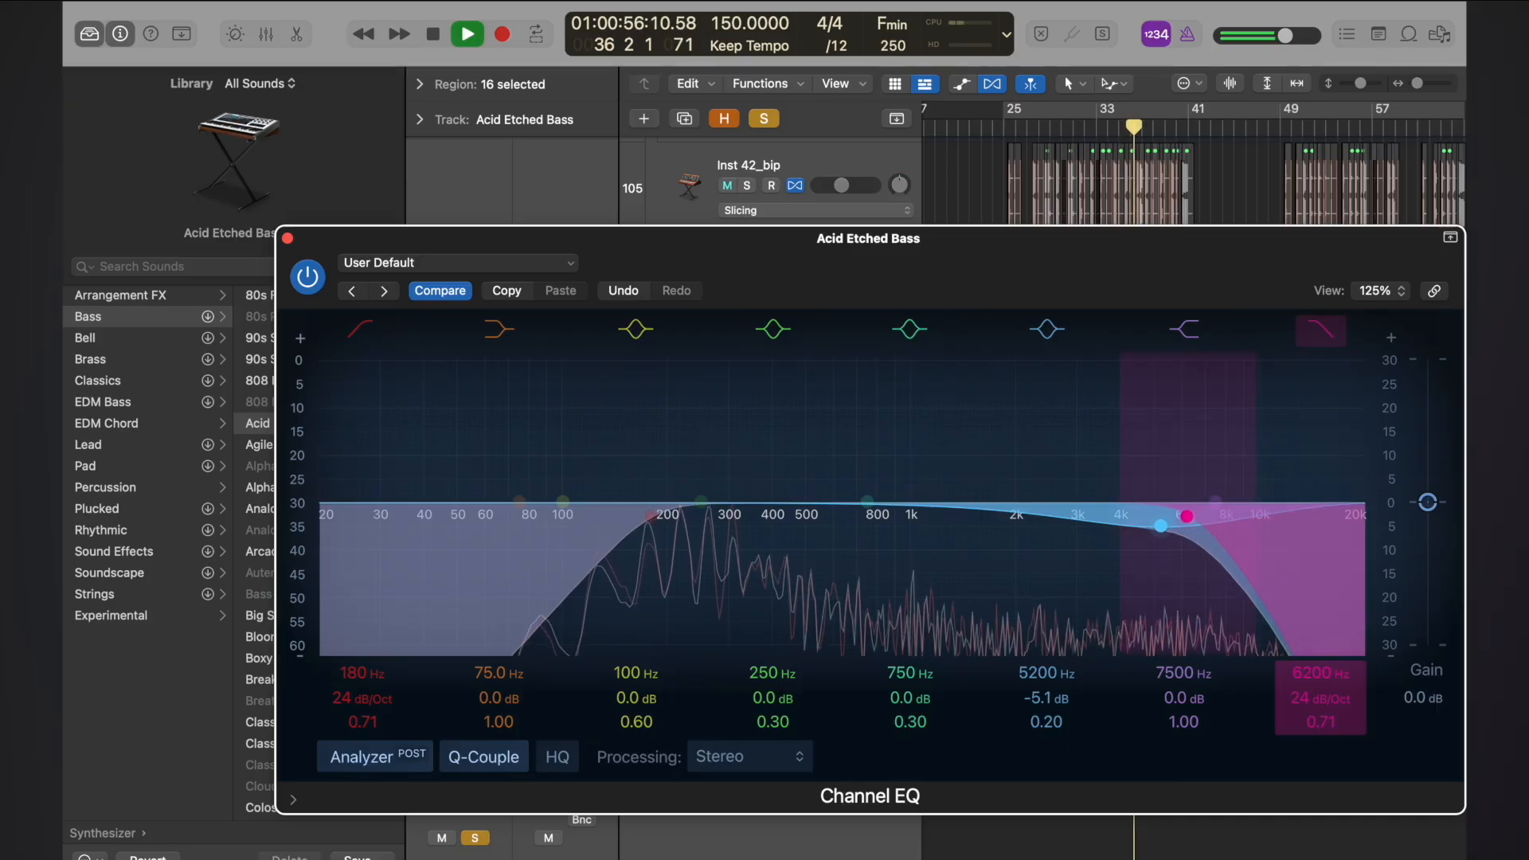
pyautogui.moveTo(1293, 693)
pyautogui.mouseDown()
pyautogui.moveTo(1292, 709)
pyautogui.moveTo(1300, 683)
pyautogui.mouseUp()
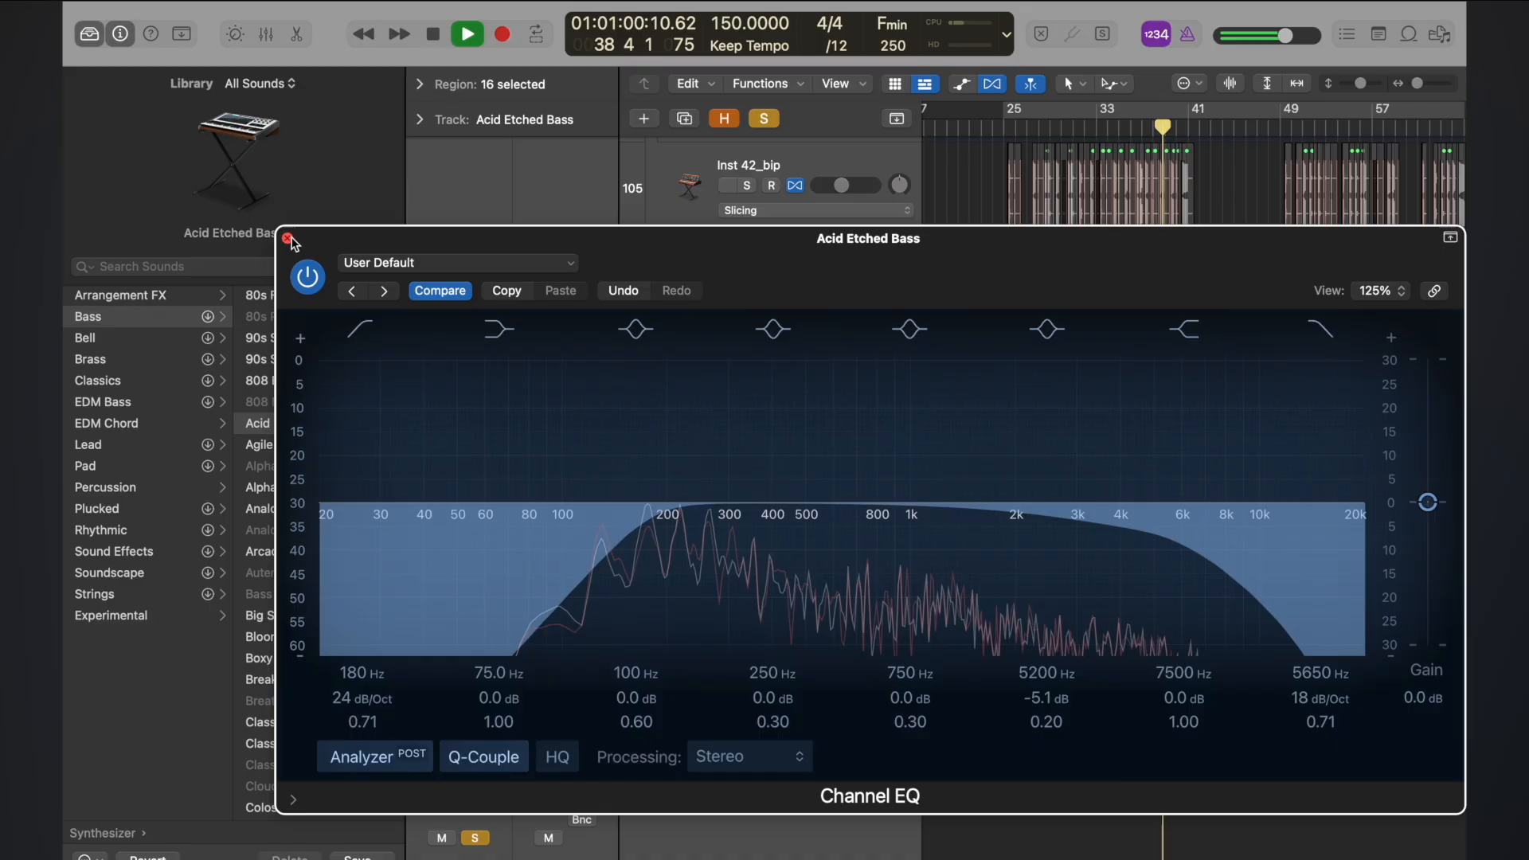
pyautogui.click(287, 239)
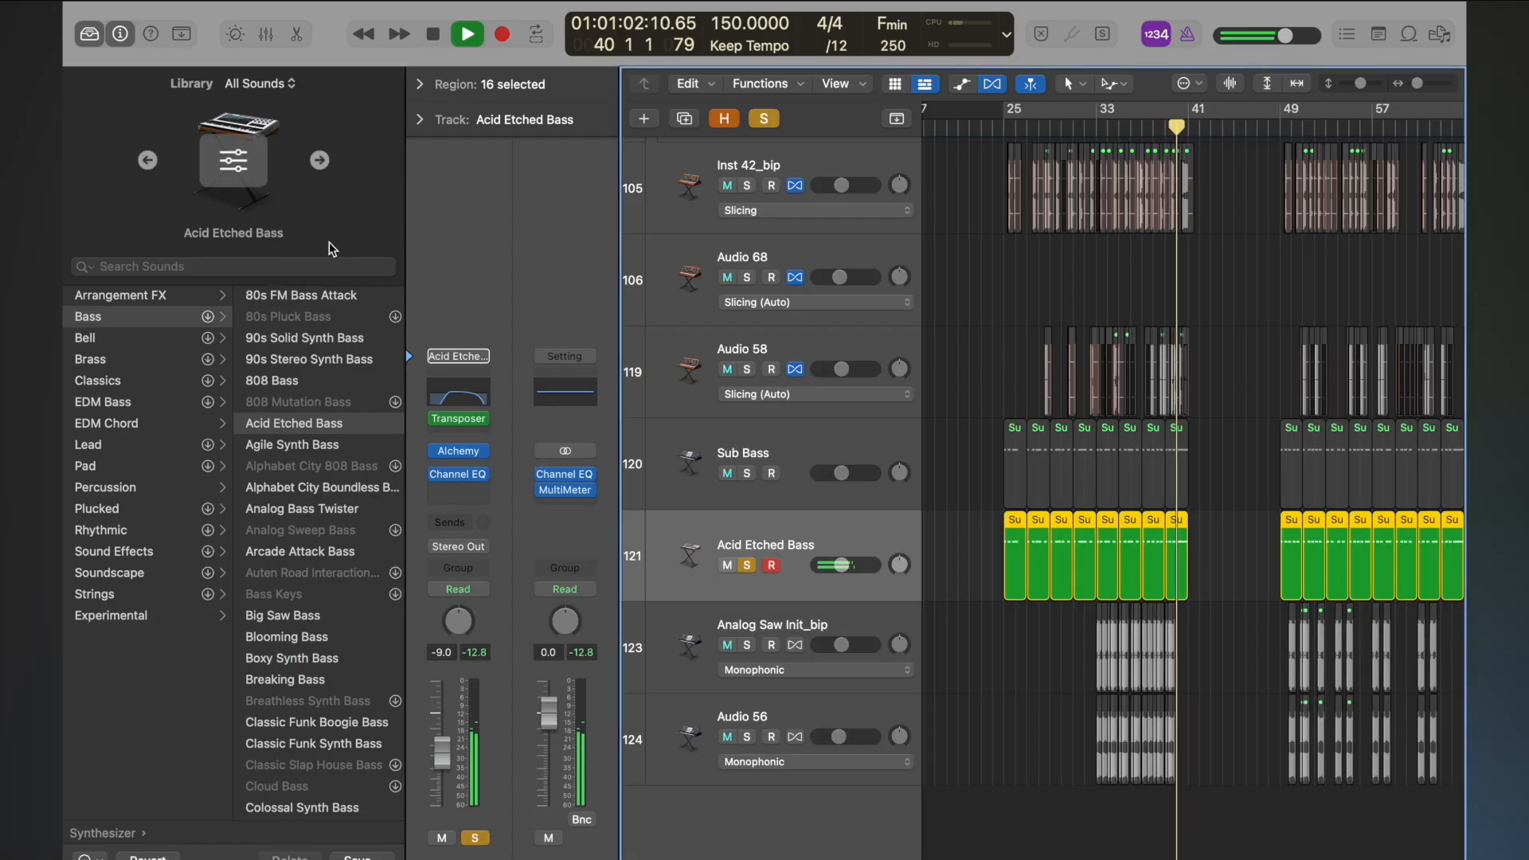
# - Turn off all track solos and play the full arrangement from bar 22 to hear the layered bass
pyautogui.press('space')
pyautogui.click(971, 128)
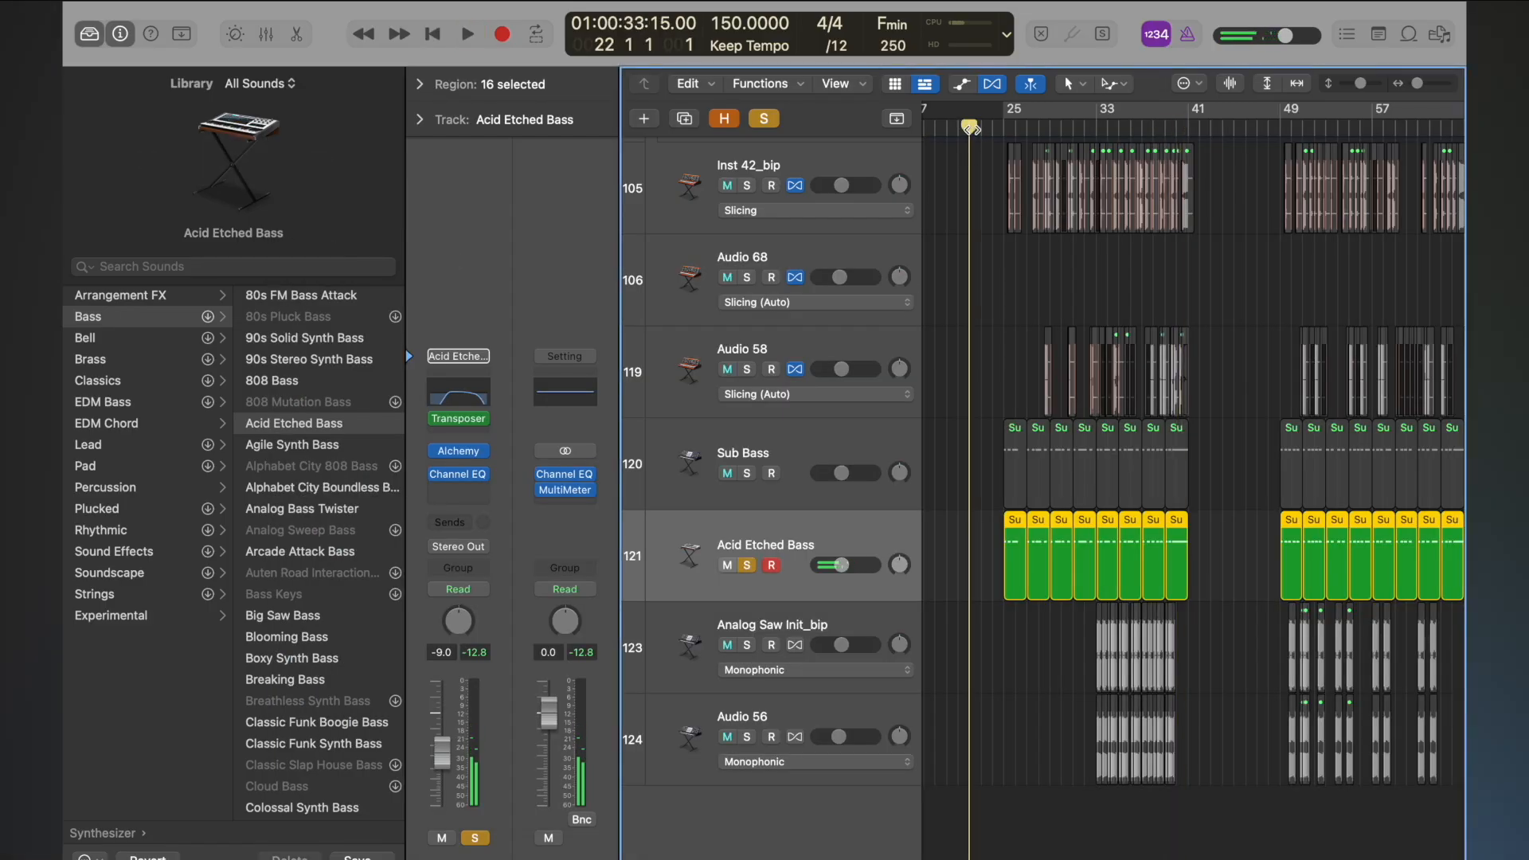
pyautogui.click(764, 119)
pyautogui.press('space')
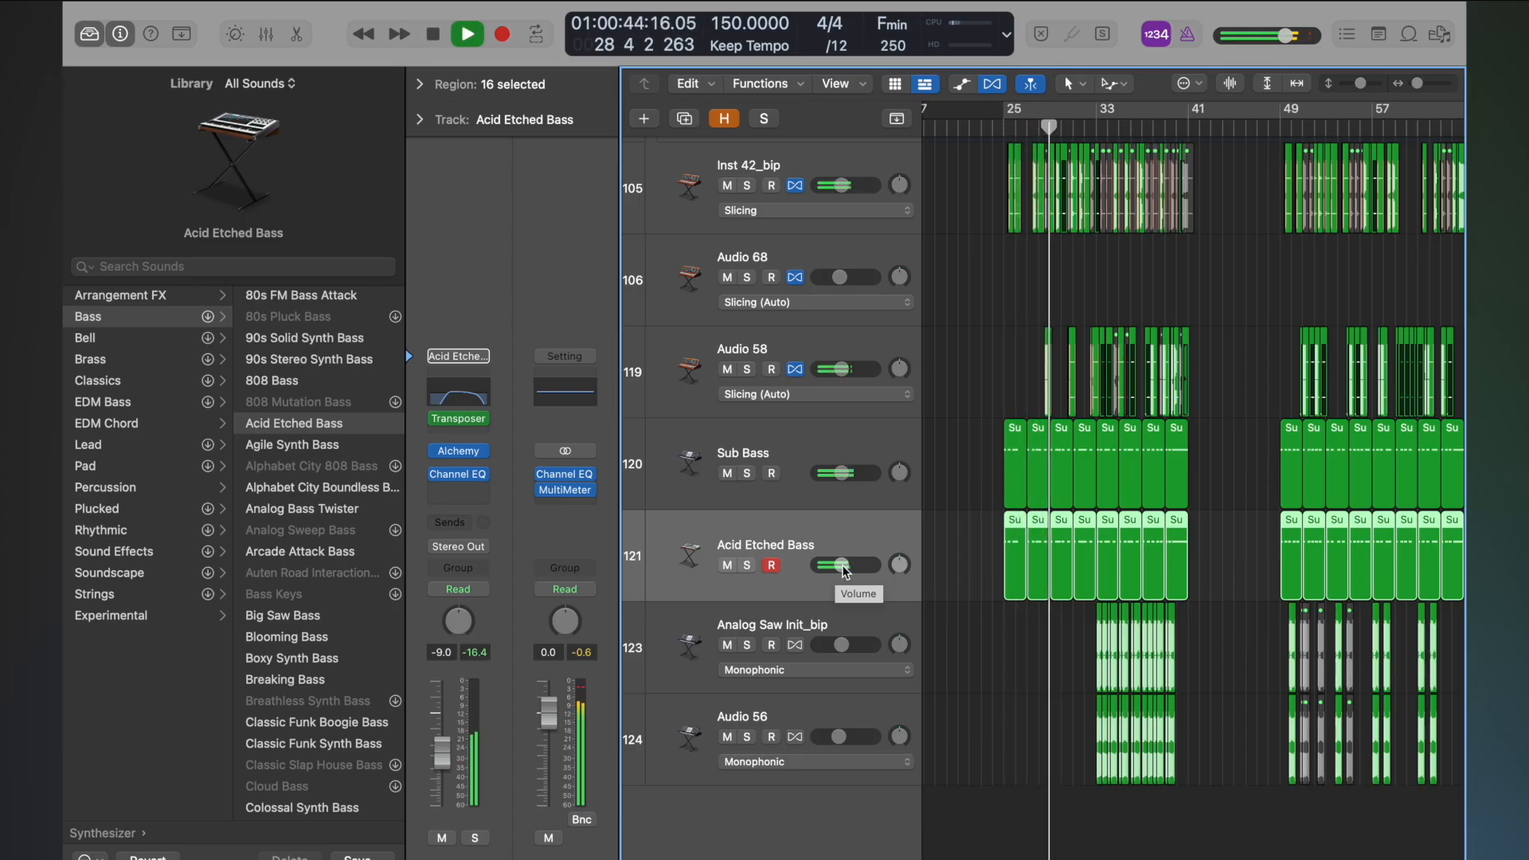
# - Balance the Acid Etched Bass volume at -10.4 dB, checking the layer soloed and in the full mix from bar 25
pyautogui.moveTo(846, 570); pyautogui.dragTo(799, 574)
pyautogui.click(747, 565)
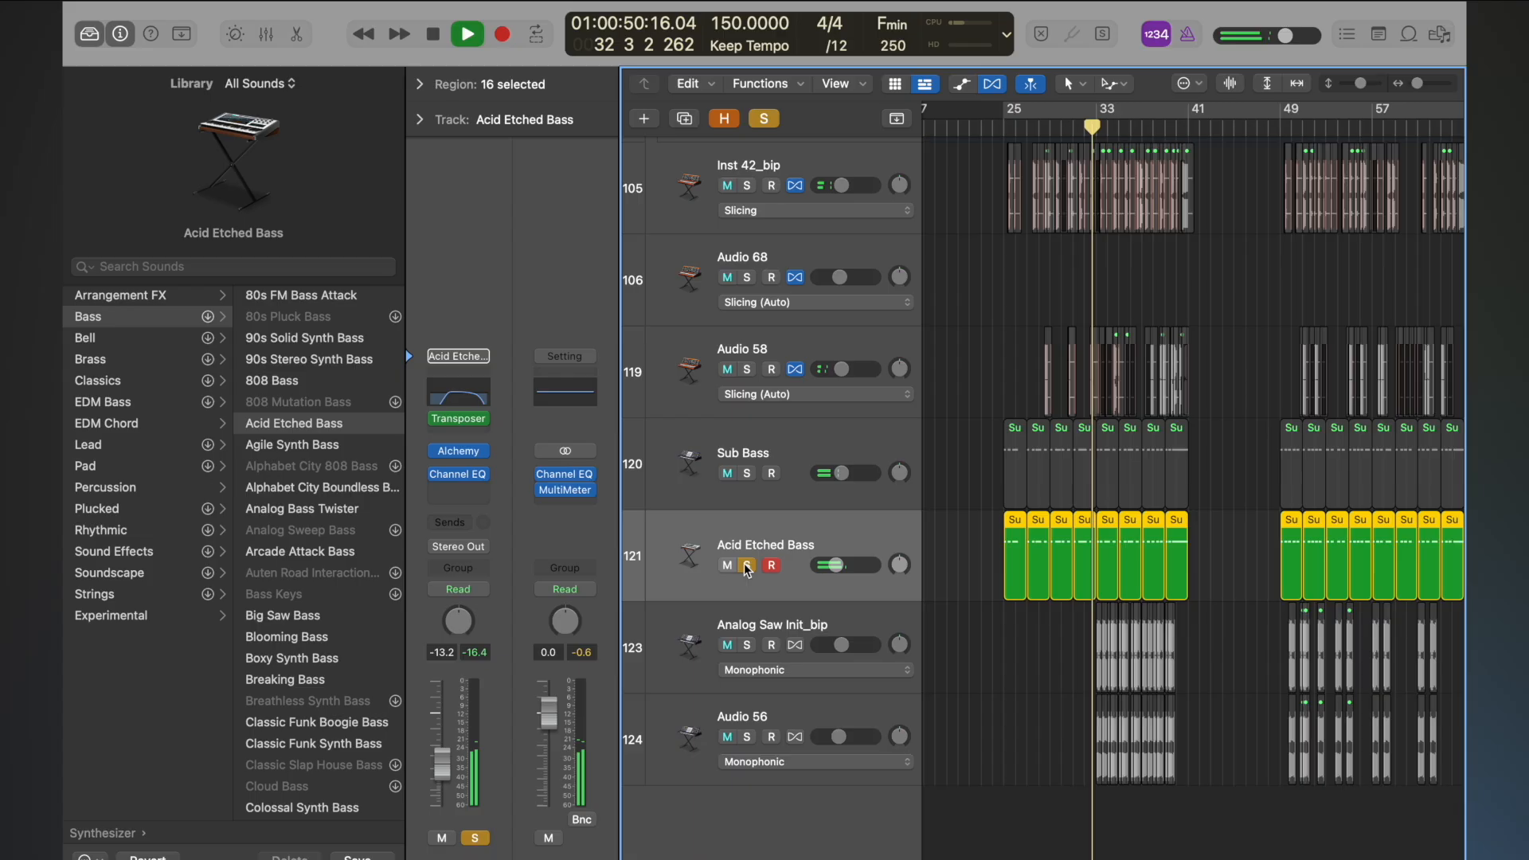
pyautogui.click(747, 566)
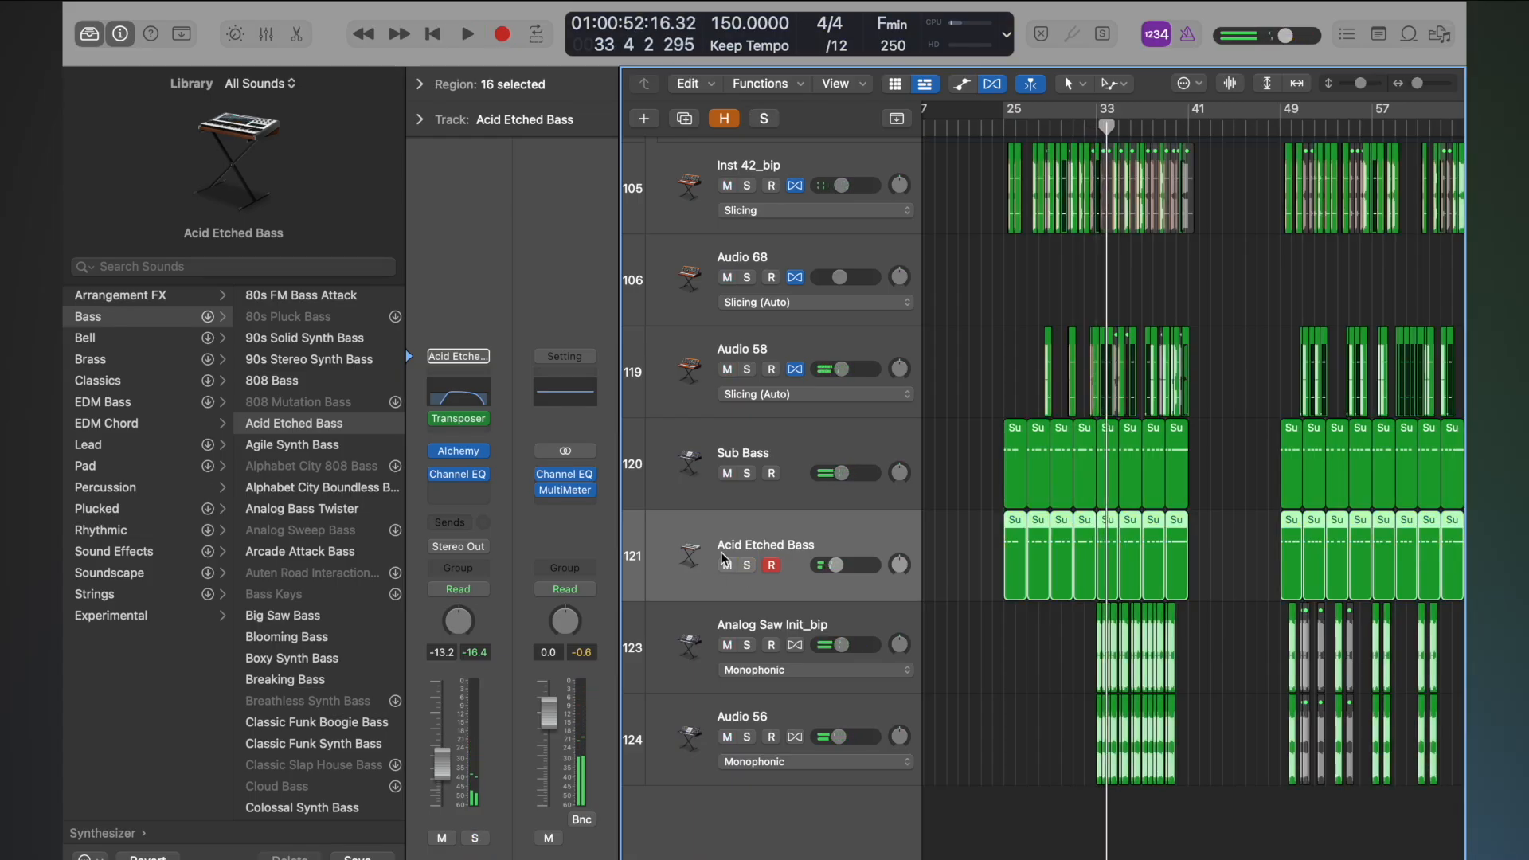
pyautogui.press('space')
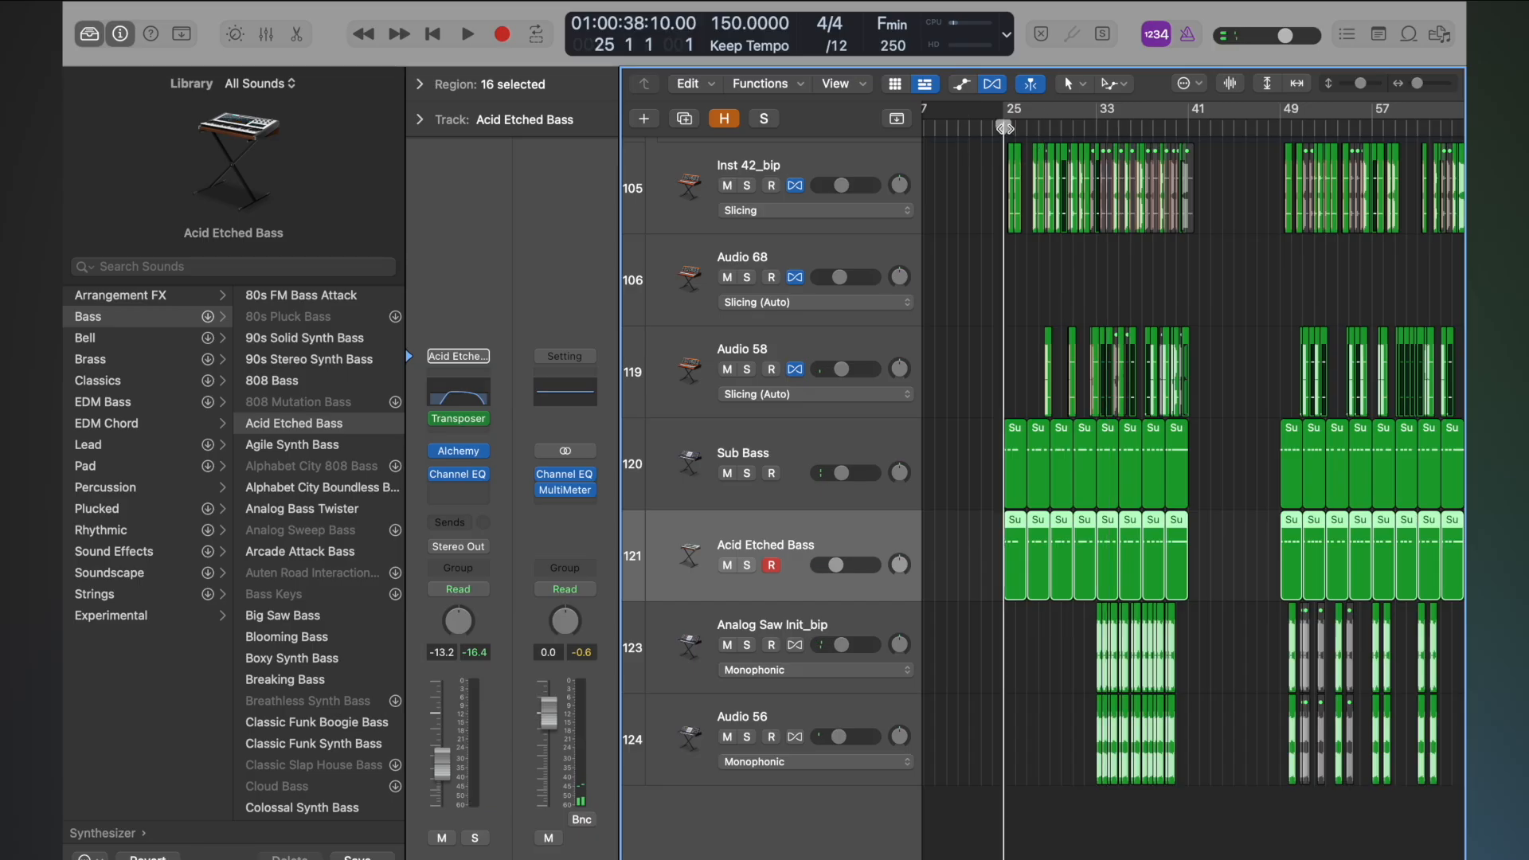
pyautogui.press('space')
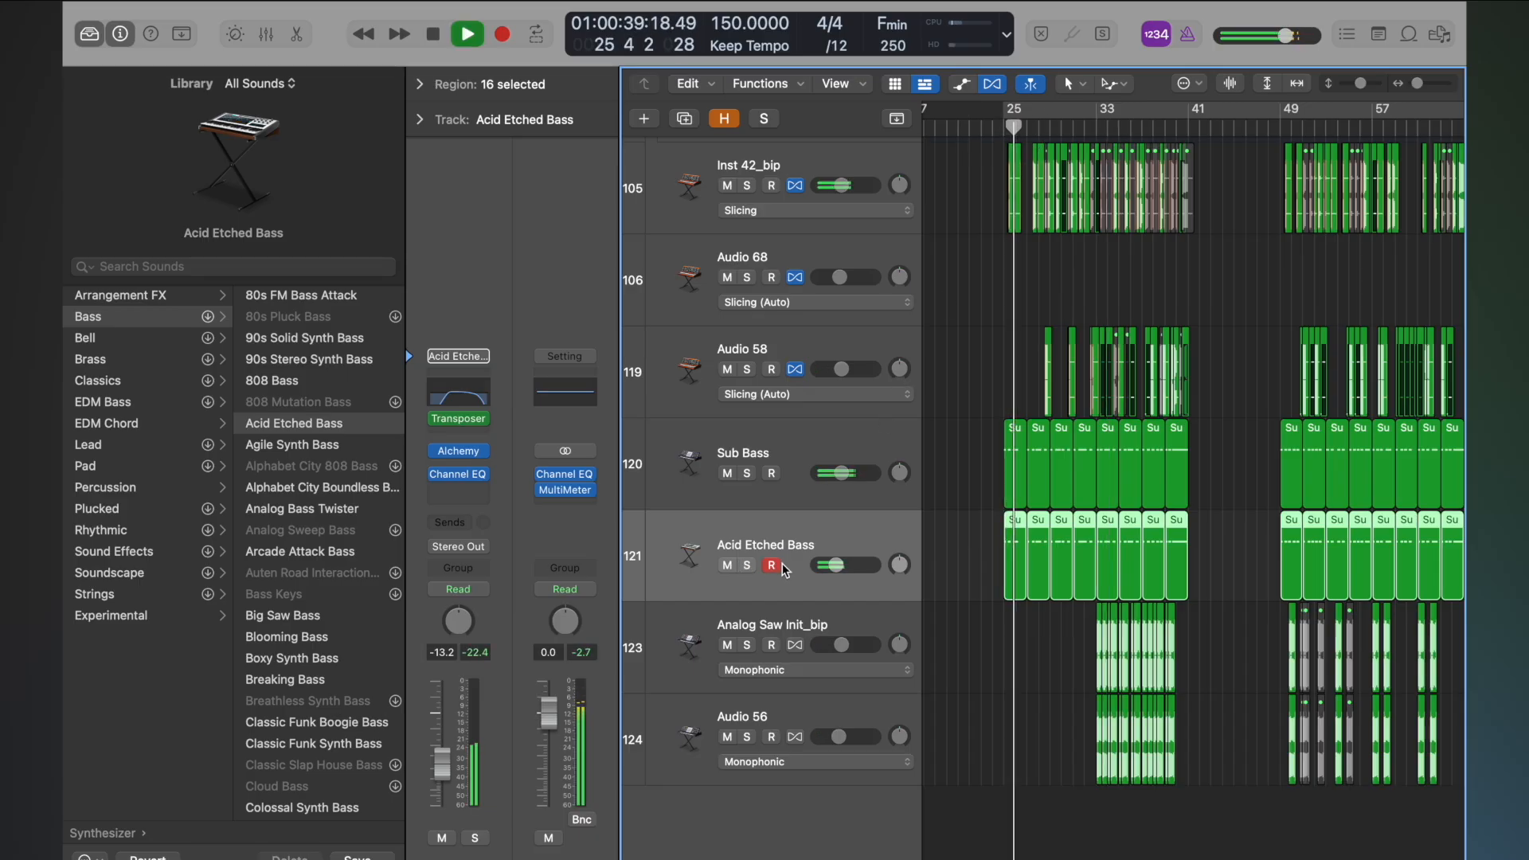
pyautogui.moveTo(836, 564)
pyautogui.mouseDown()
pyautogui.moveTo(883, 570)
pyautogui.moveTo(853, 580)
pyautogui.mouseUp()
pyautogui.press('space')
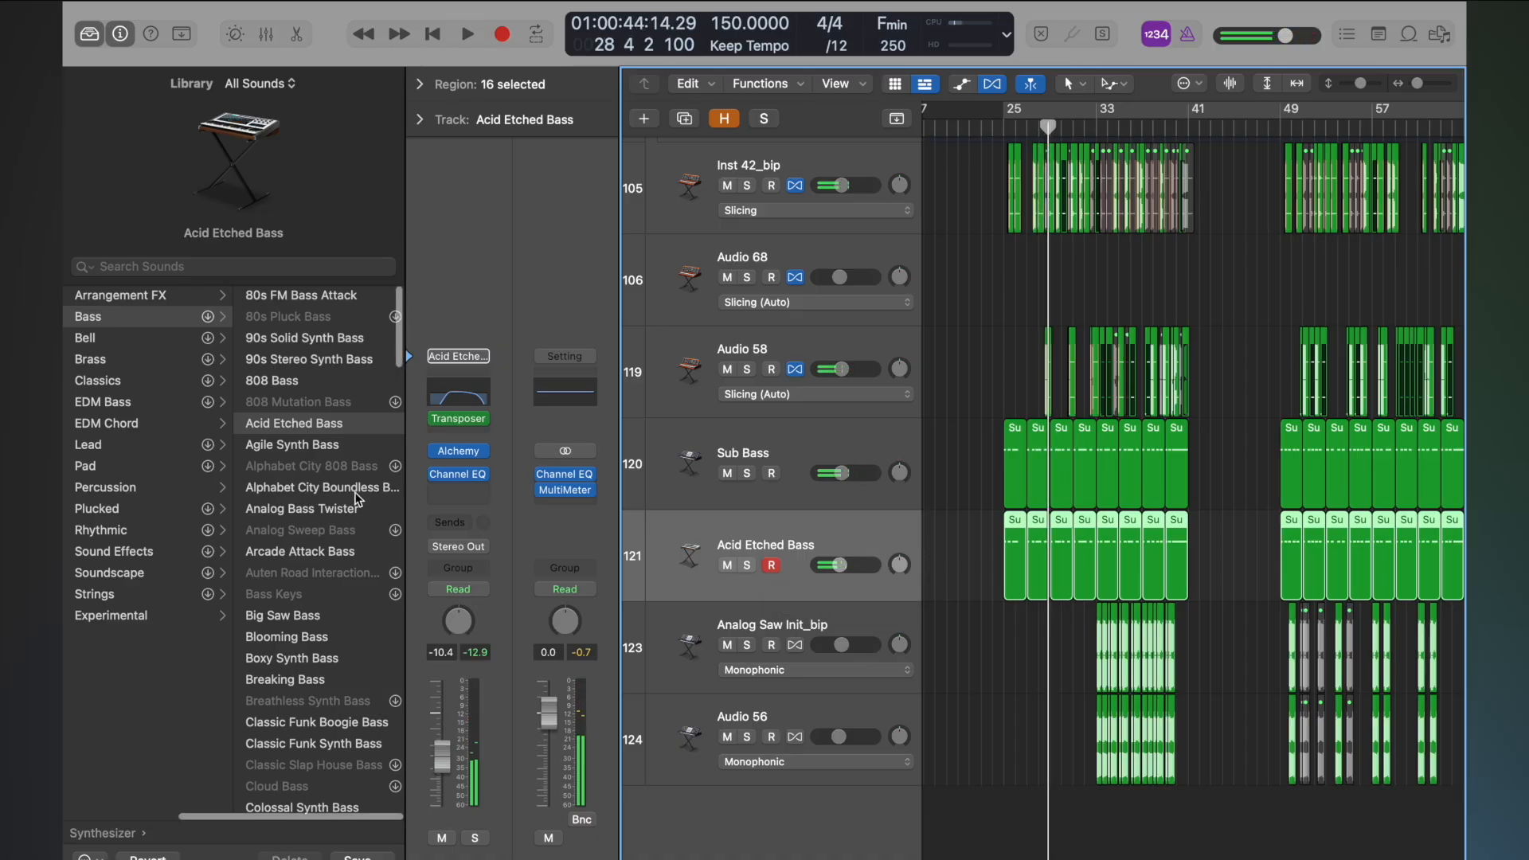
# - Audition the Analog Bass Twister and Agile Synth Bass patches on the bass layer track with Musical Typing notes
pyautogui.click(317, 508)
pyautogui.press('super+k')
pyautogui.press('f')
pyautogui.press('f')
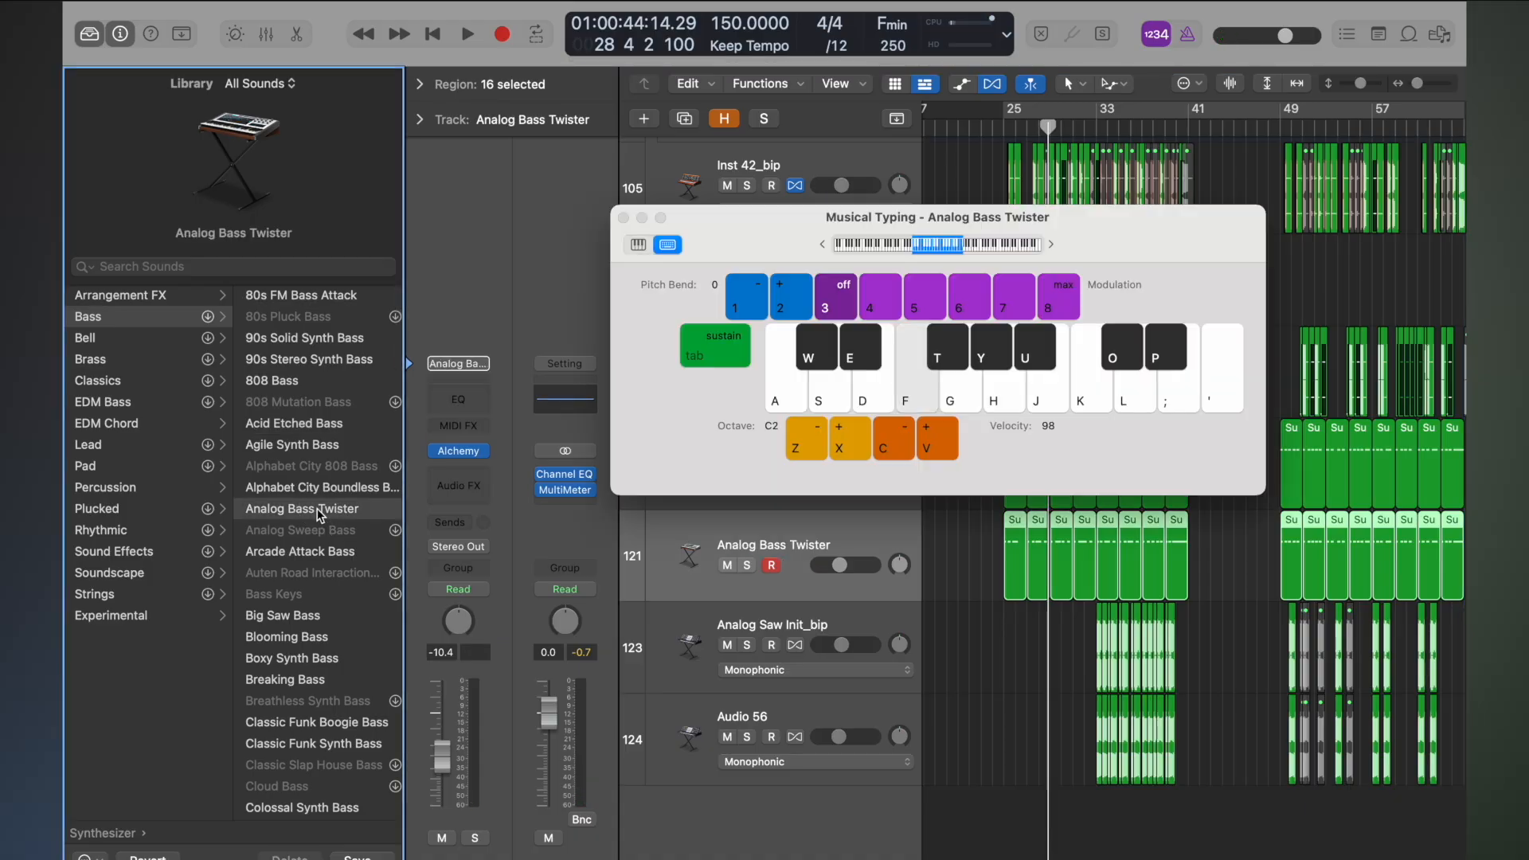
pyautogui.press('f')
pyautogui.press('f')
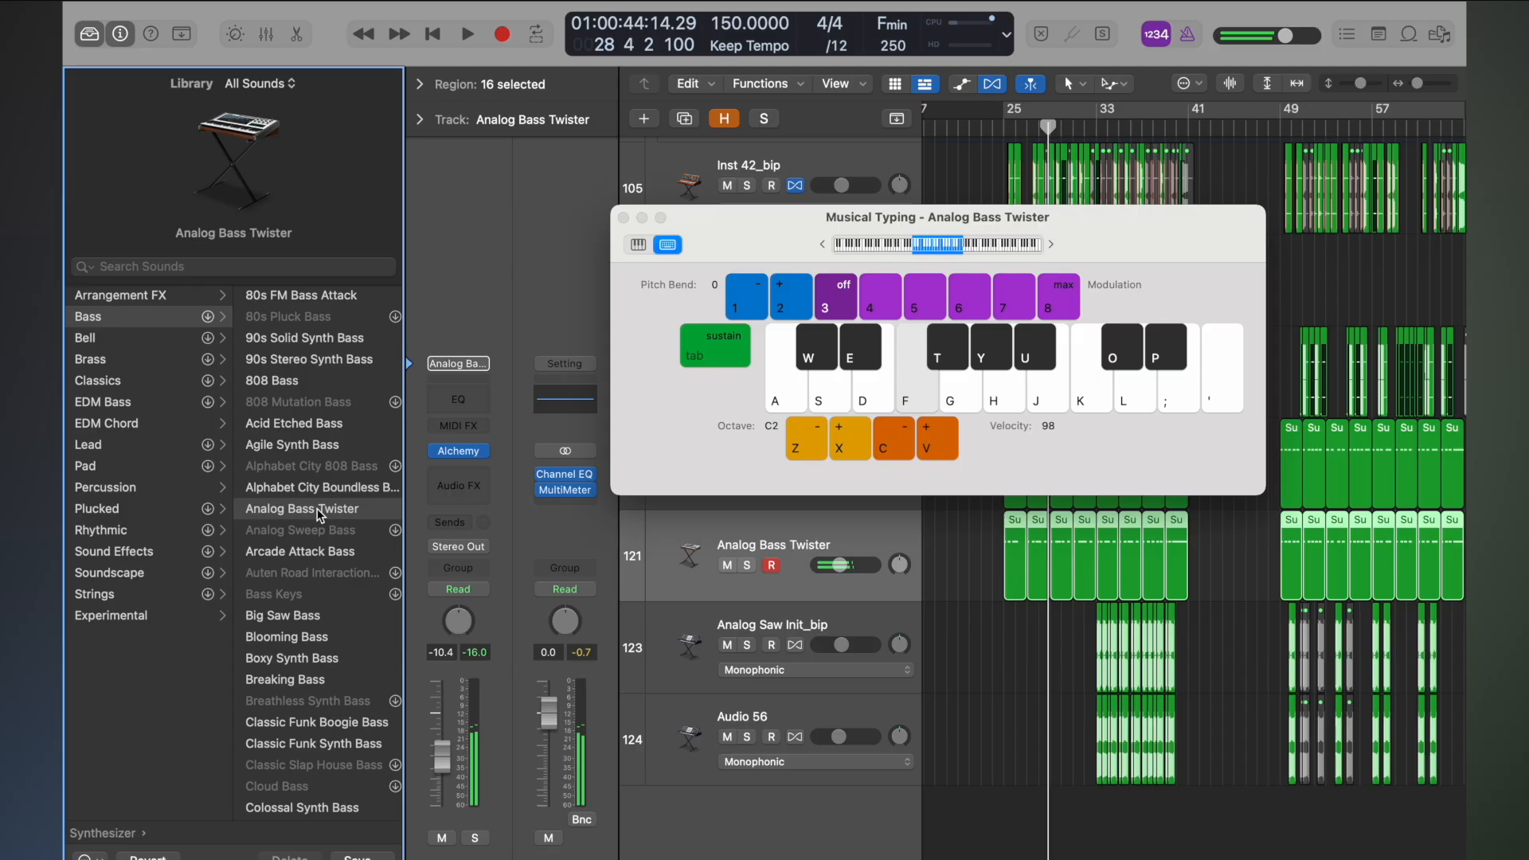
pyautogui.press('x')
pyautogui.press('f')
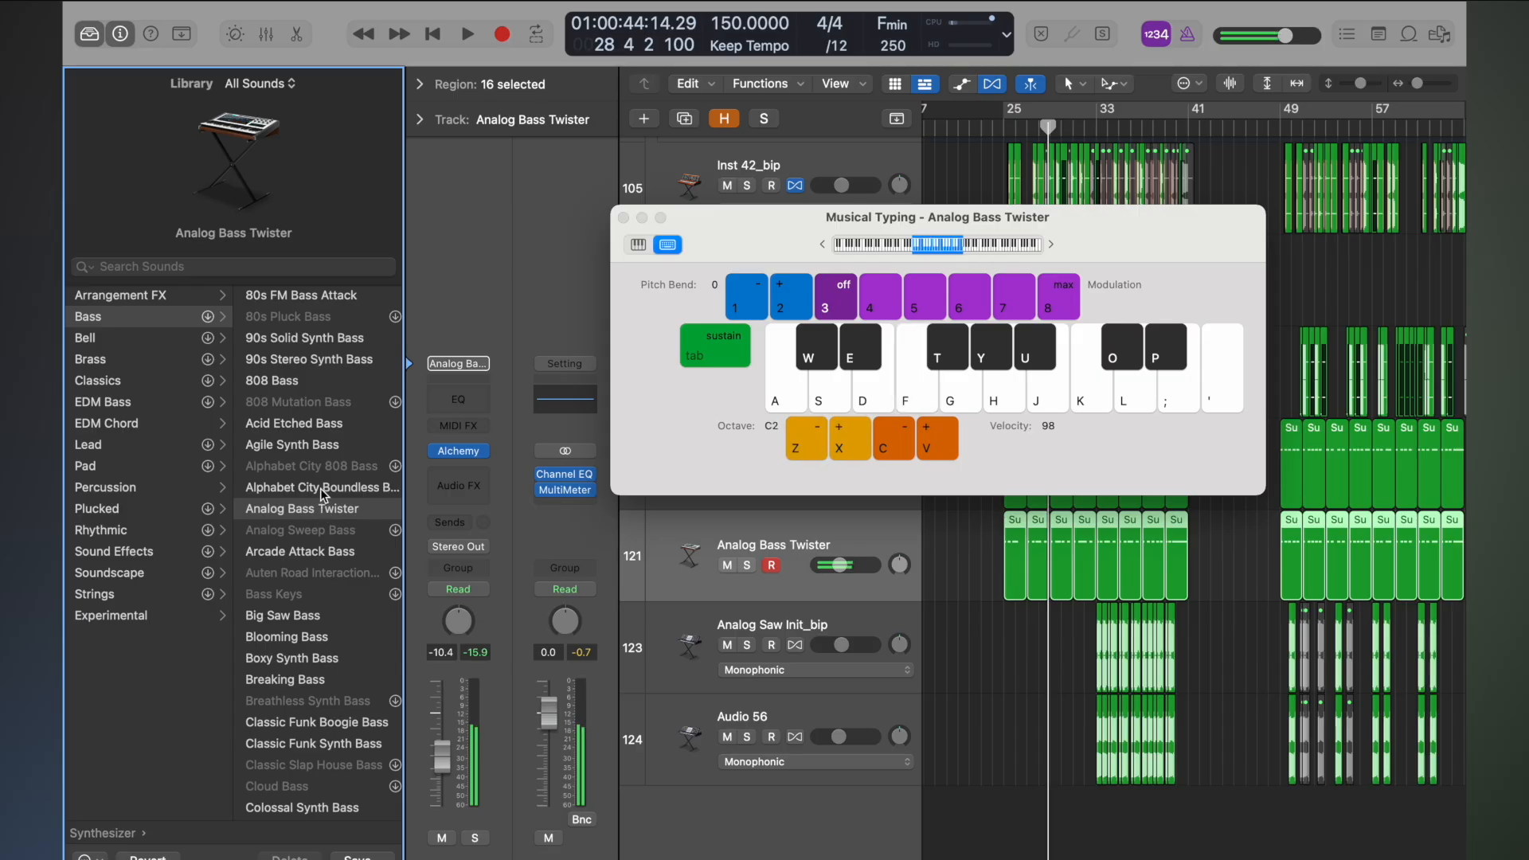
pyautogui.click(313, 439)
pyautogui.press('f')
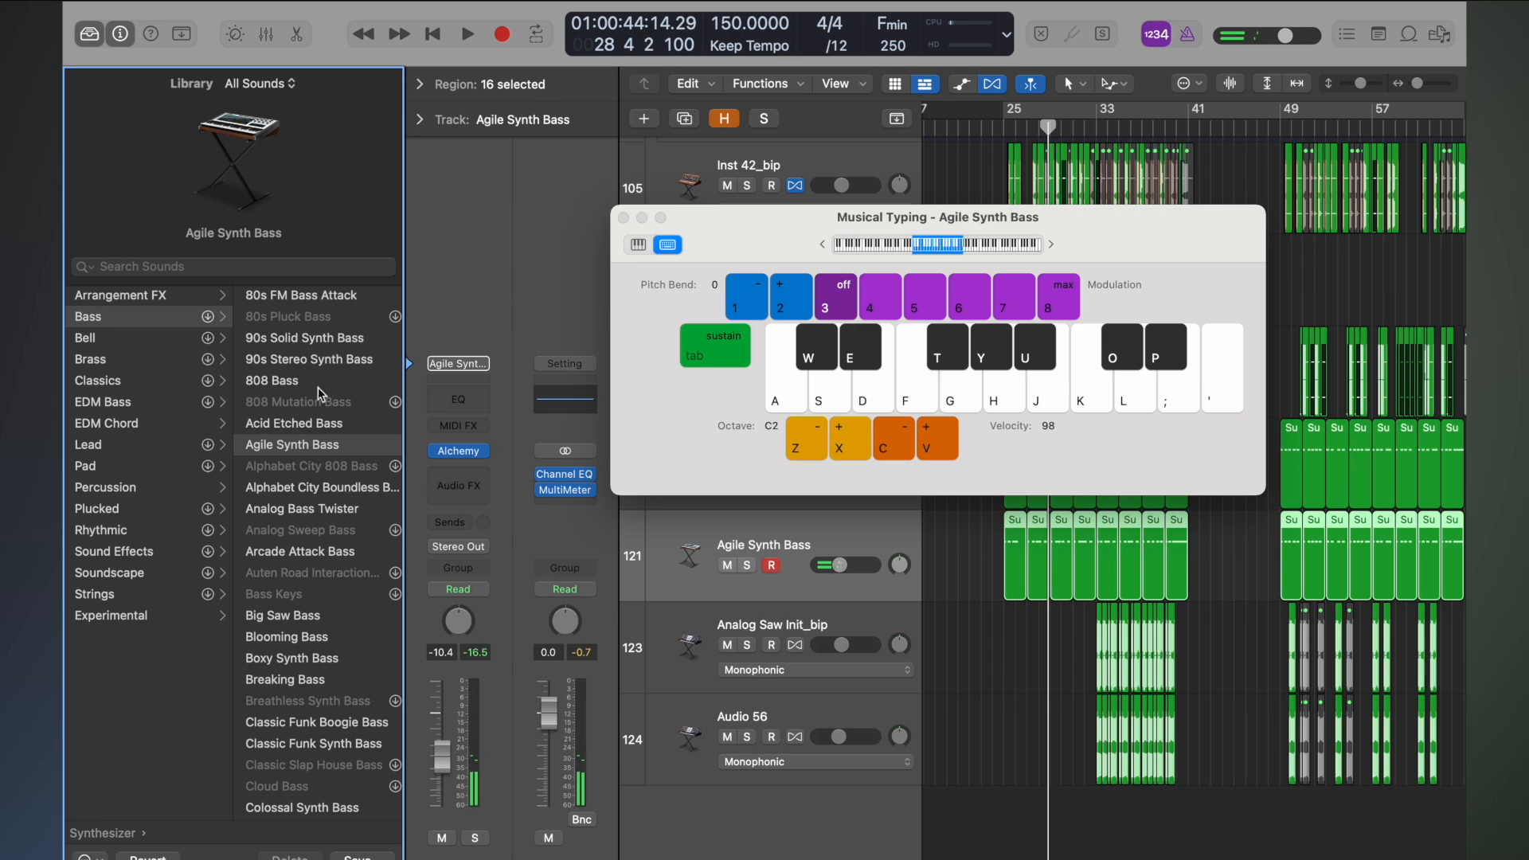
# - Load the Arcade Attack Bass patch on the layer track and play it soloed from bar 25
pyautogui.click(316, 548)
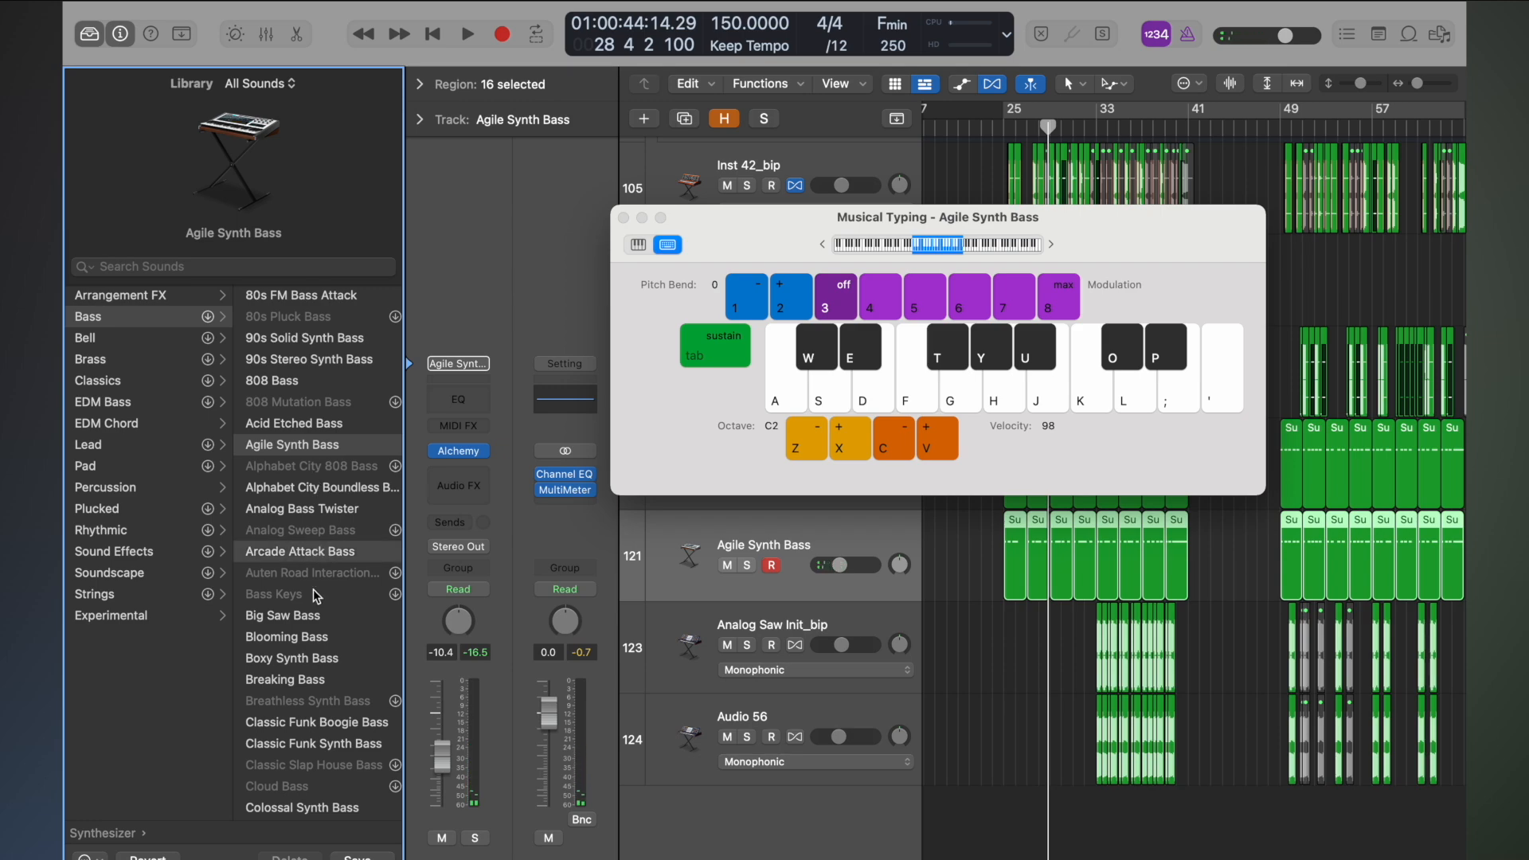
pyautogui.click(625, 218)
pyautogui.press('s')
pyautogui.click(1008, 122)
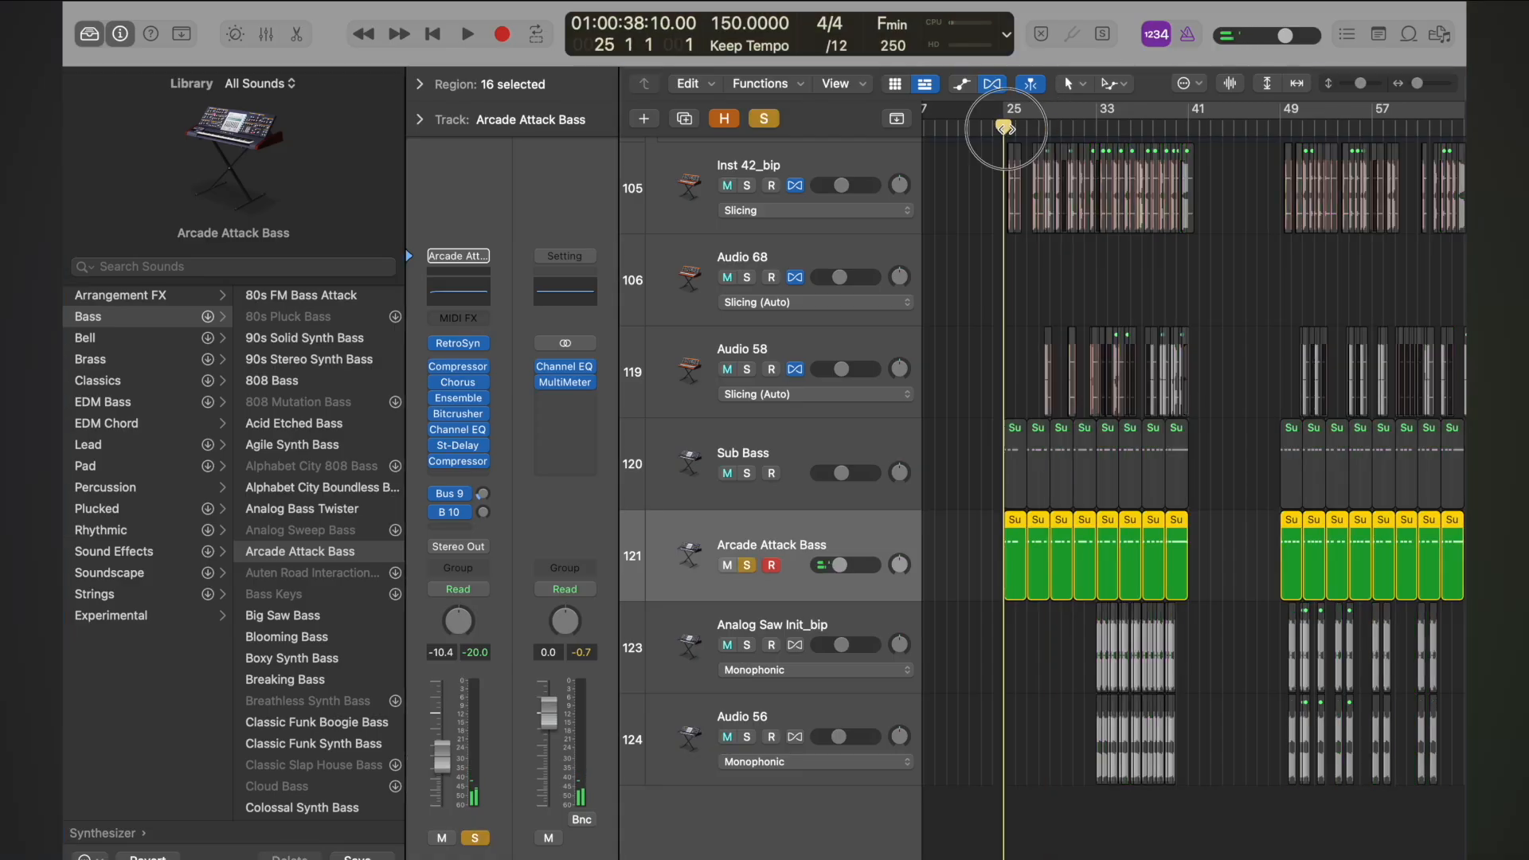
pyautogui.press('space')
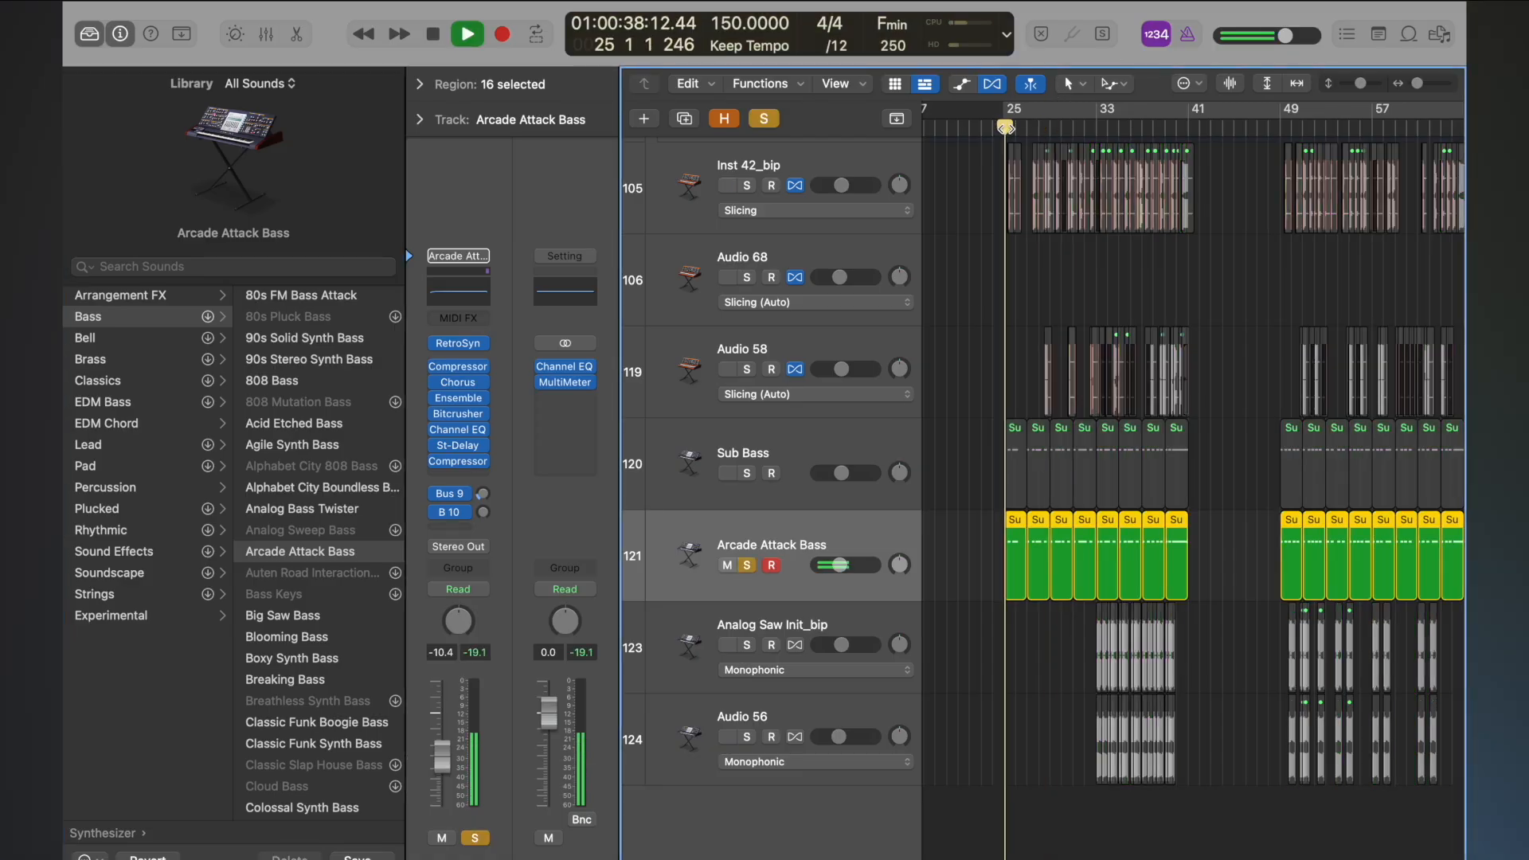
# - Audition the Arcade Attack Bass patch in several octaves using Musical Typing
pyautogui.click(476, 319)
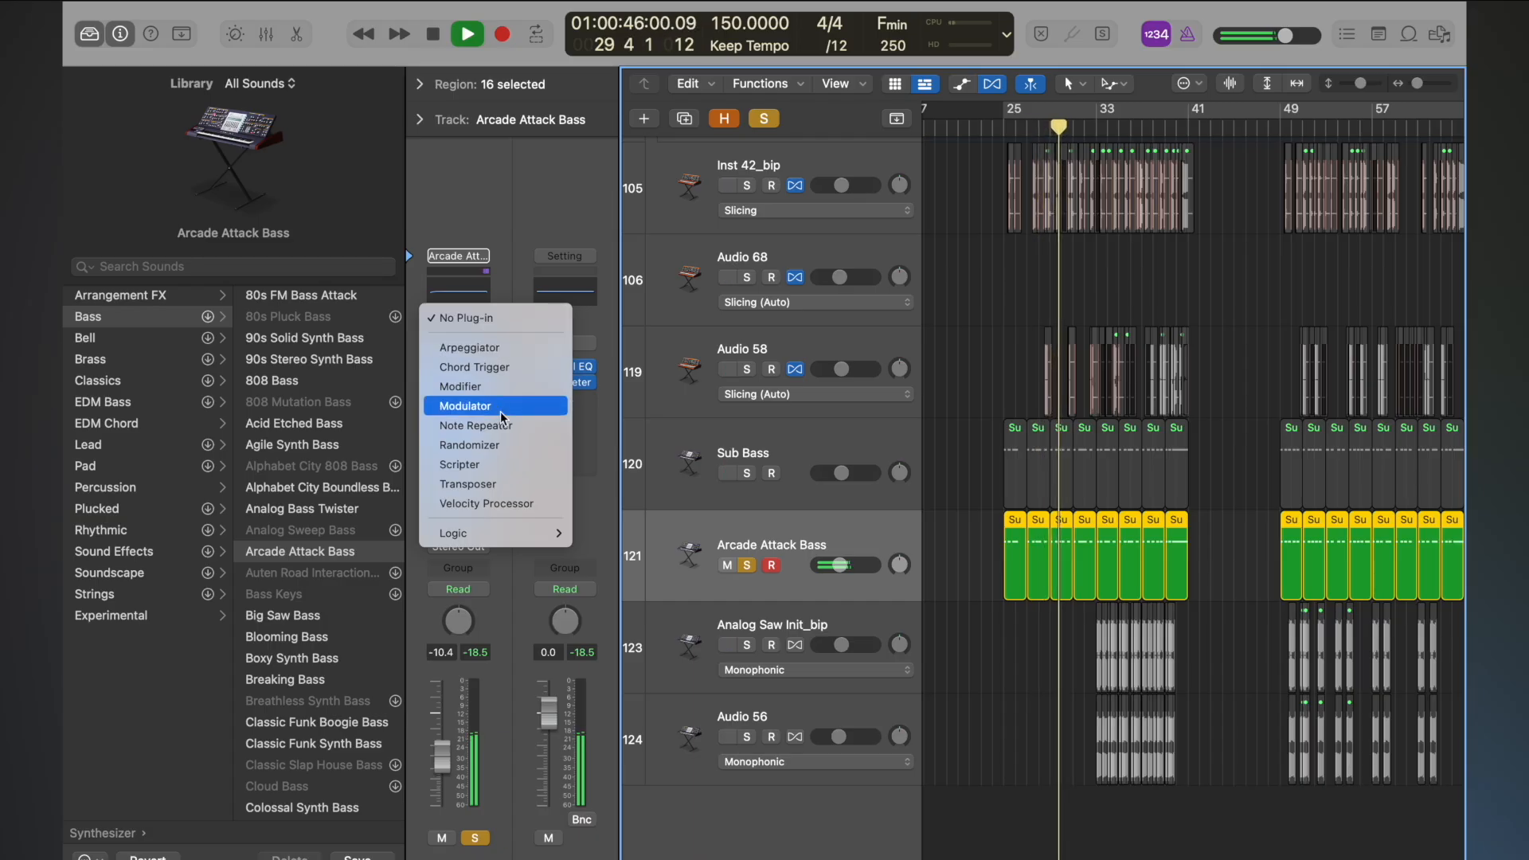
pyautogui.click(491, 224)
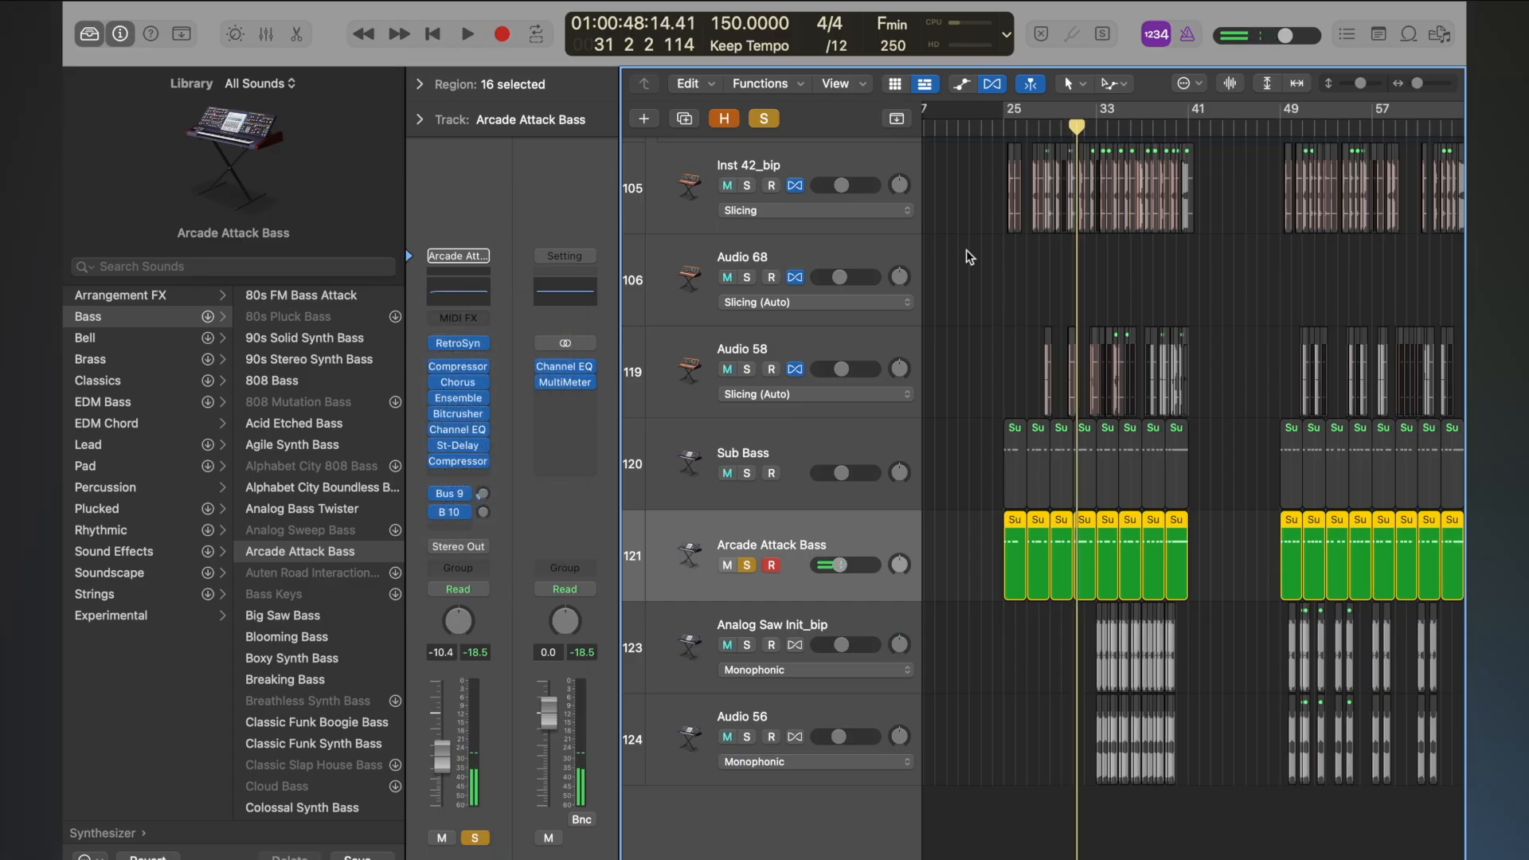
pyautogui.press('super+k')
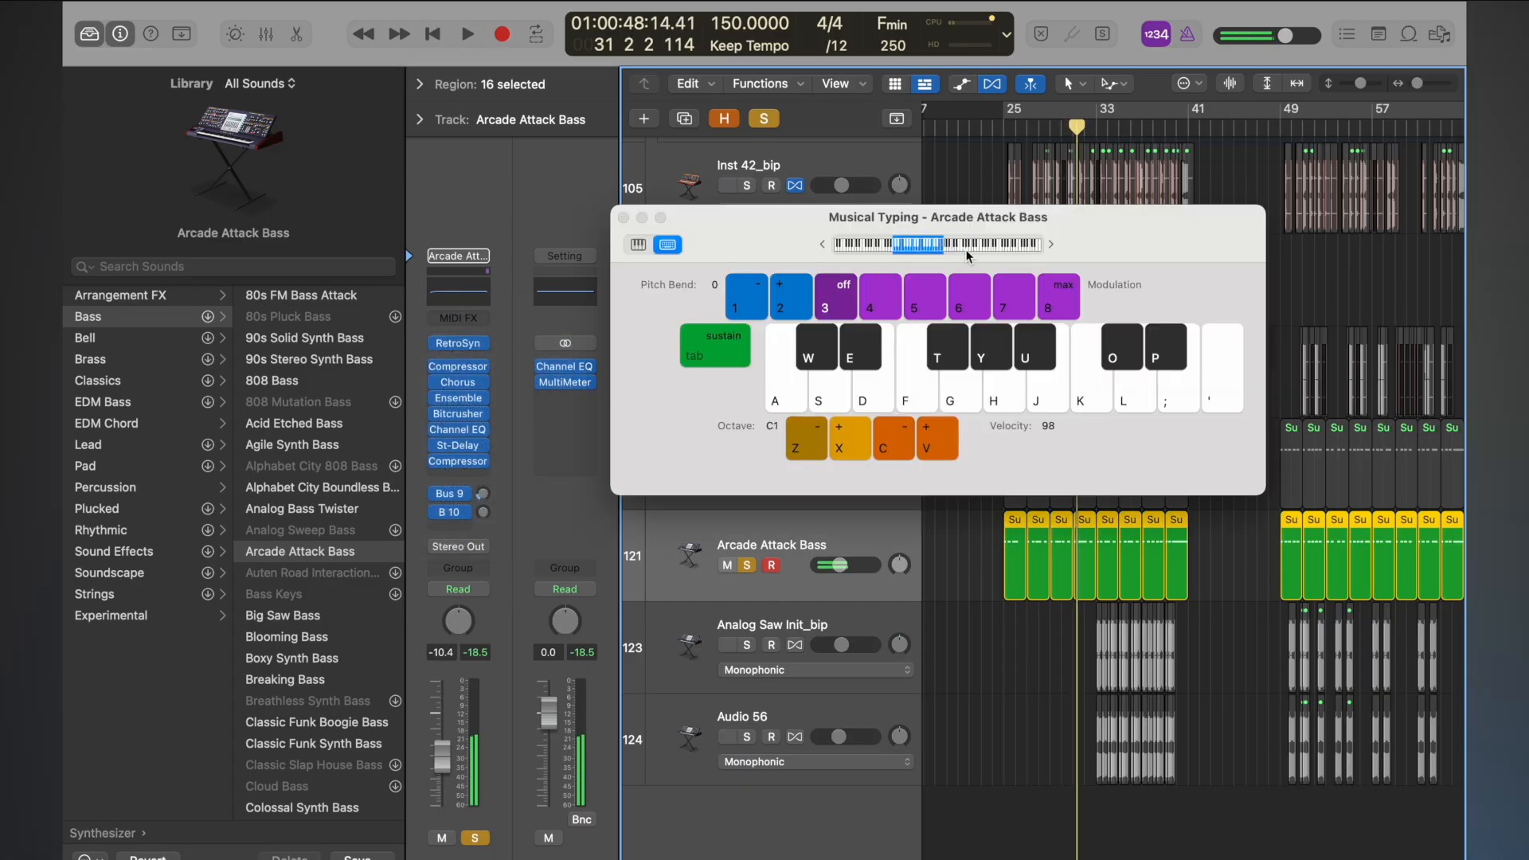
pyautogui.press('f')
pyautogui.press('z')
pyautogui.press('f')
pyautogui.press('x')
pyautogui.press('f')
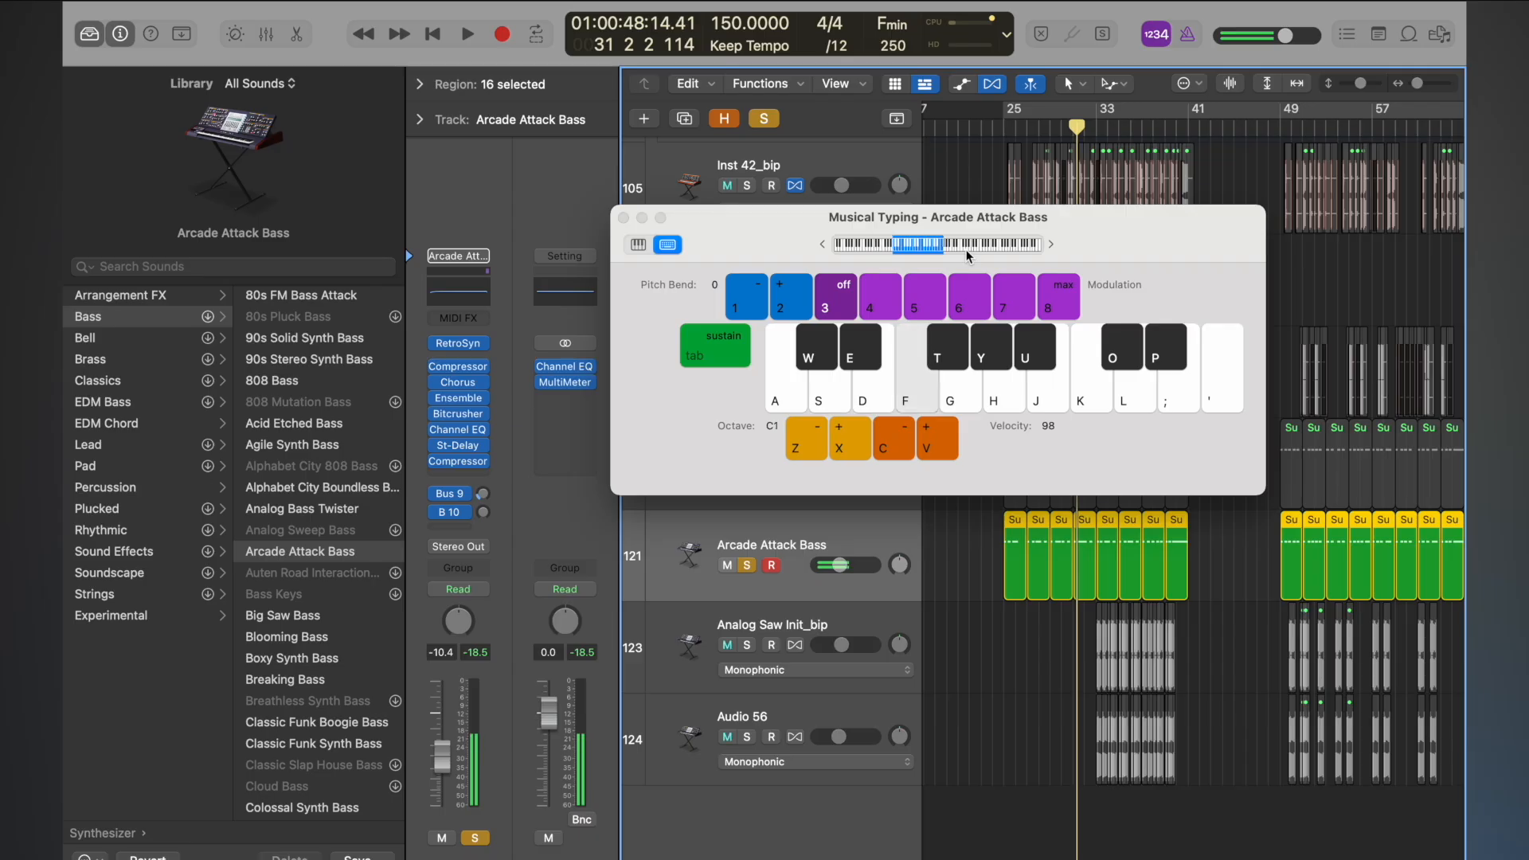
pyautogui.press('x')
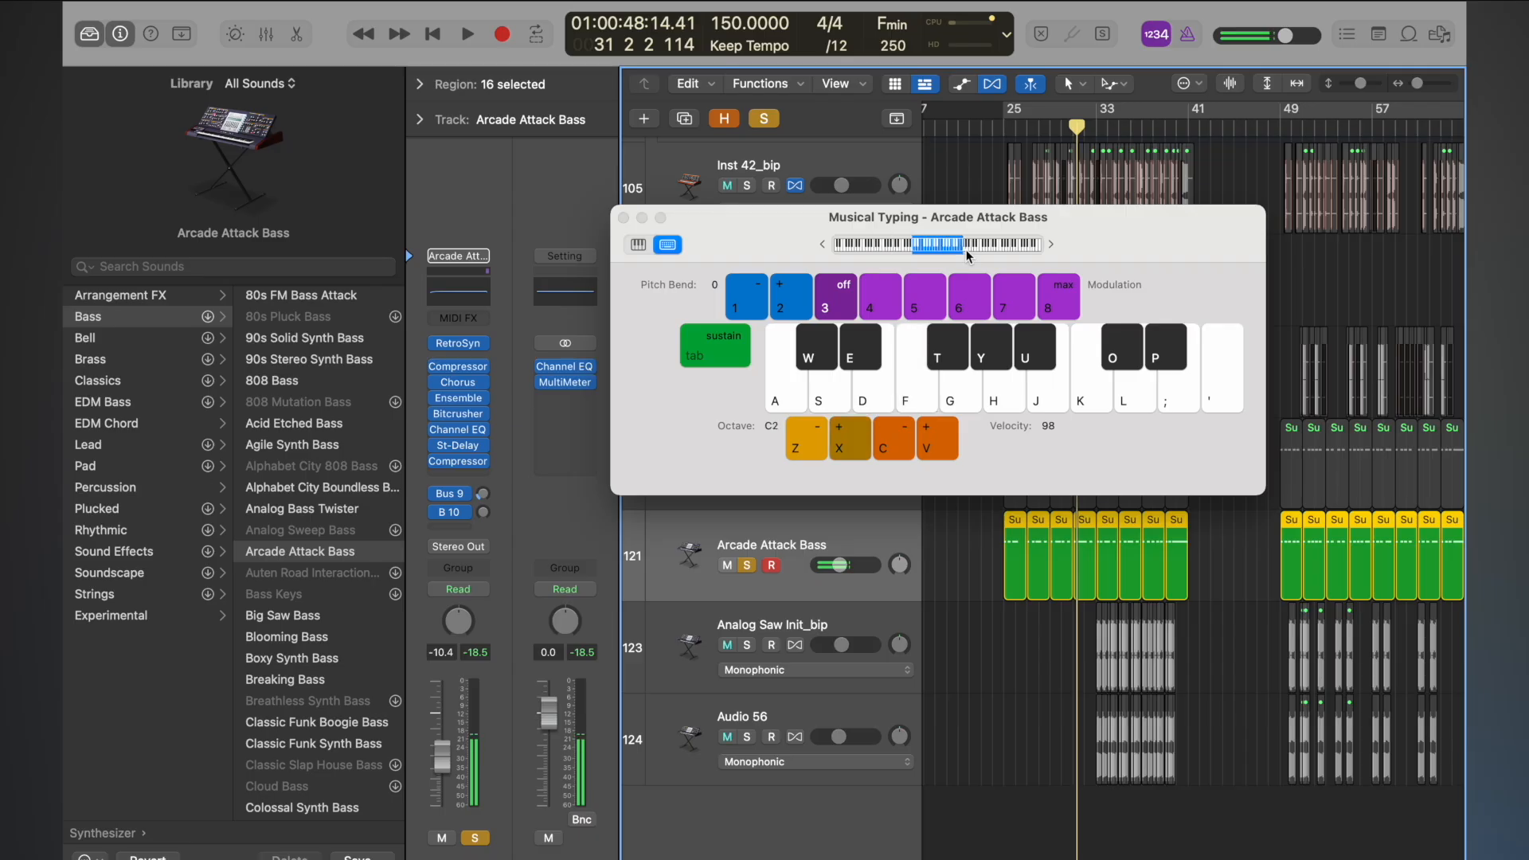
pyautogui.click(624, 217)
# - Add a Transposer MIDI effect to the Arcade Attack Bass, set it to 24 semitones and play it from bar 25
pyautogui.click(460, 318)
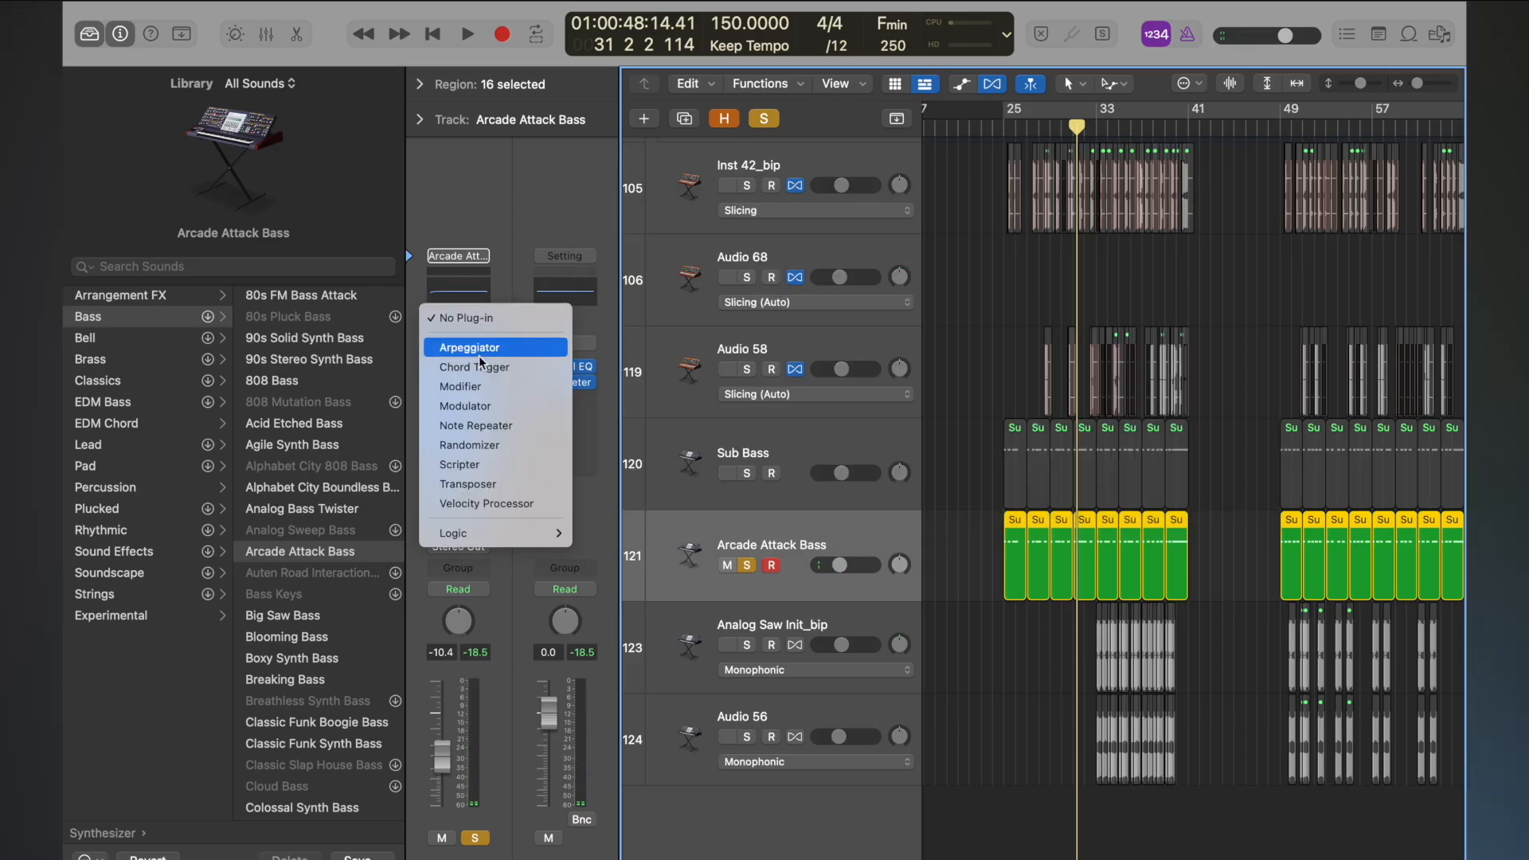
pyautogui.click(507, 486)
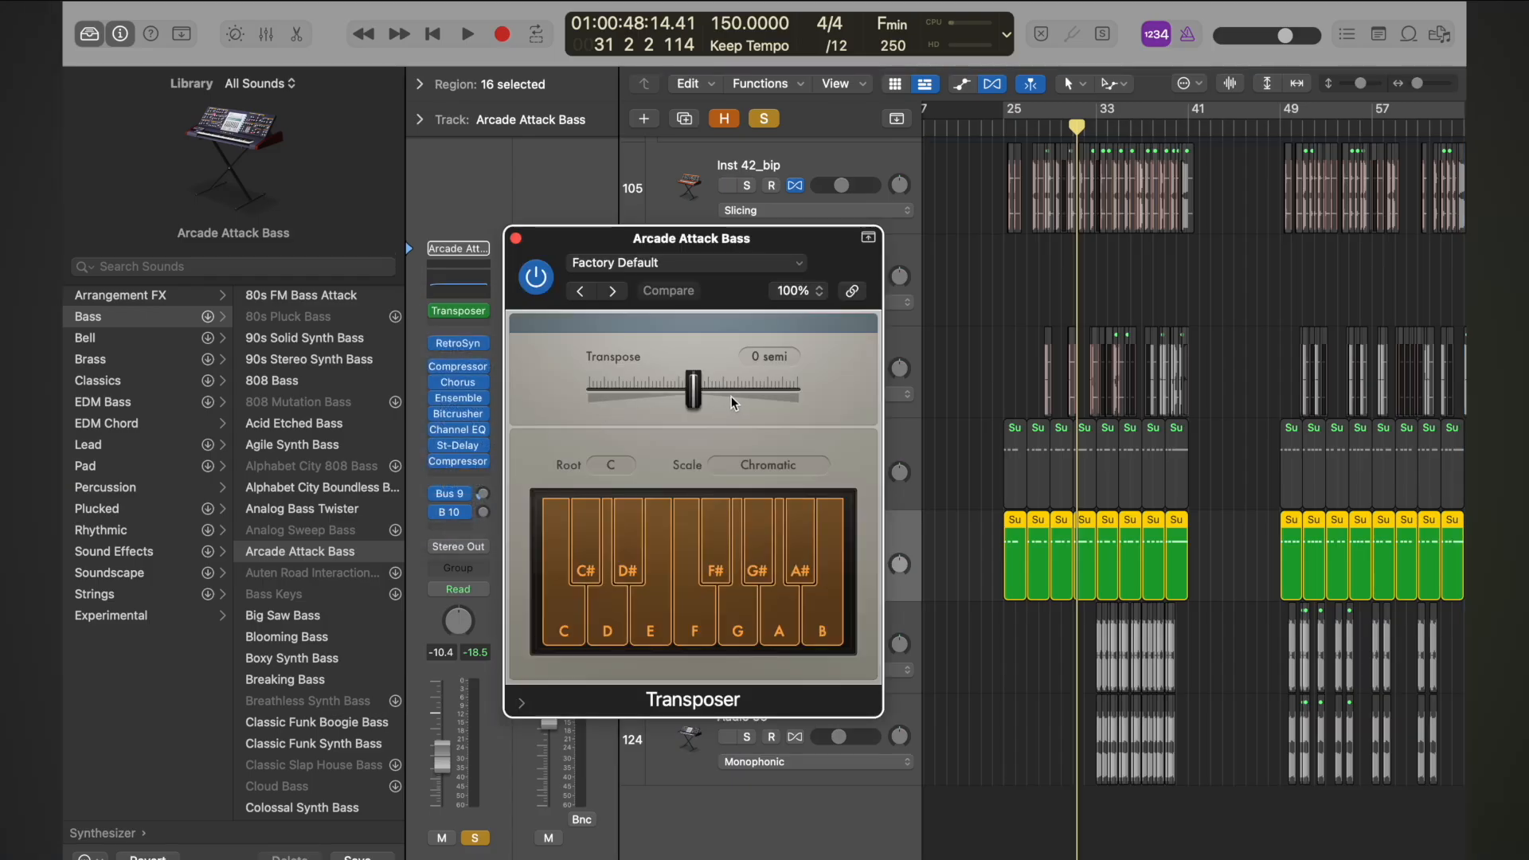
pyautogui.moveTo(694, 390); pyautogui.dragTo(1016, 418)
pyautogui.click(1005, 127)
pyautogui.press('space')
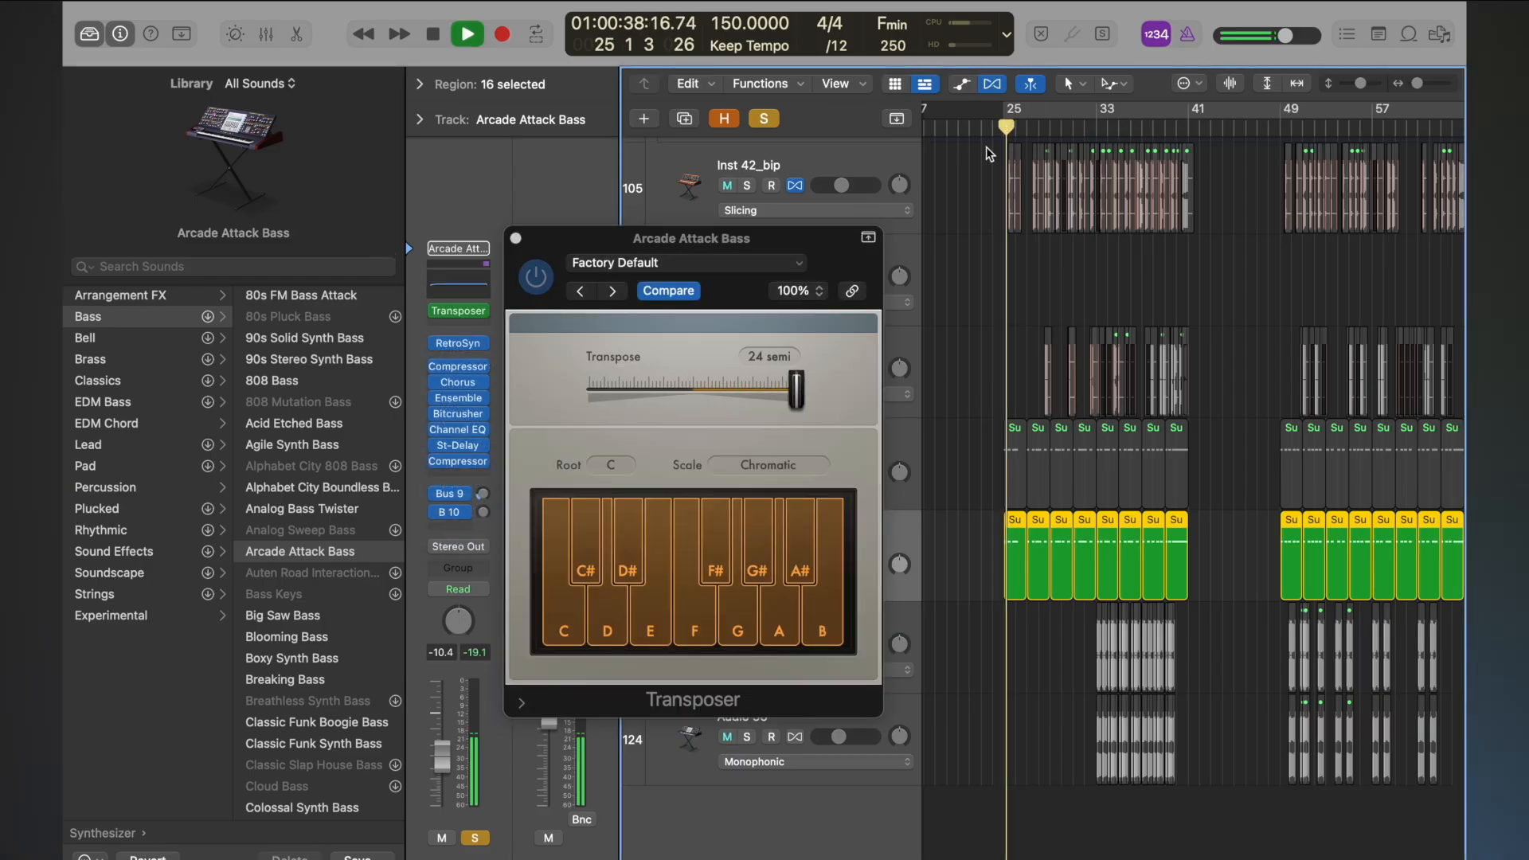
pyautogui.click(515, 238)
# - Stop playback and recall the default setting in the Arcade Attack Bass track's Channel EQ
pyautogui.click(462, 286)
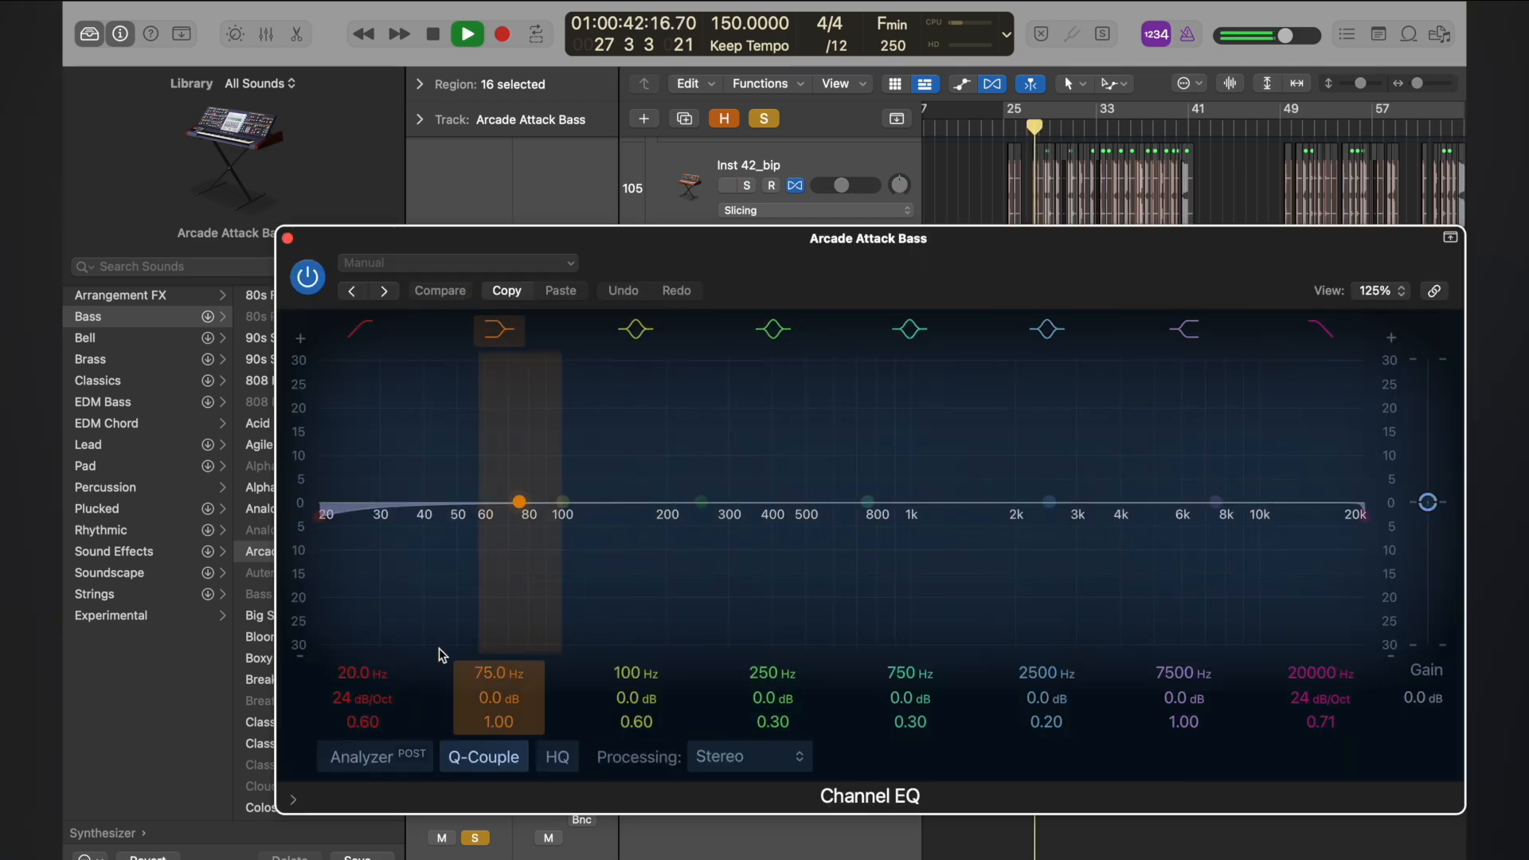
pyautogui.click(289, 239)
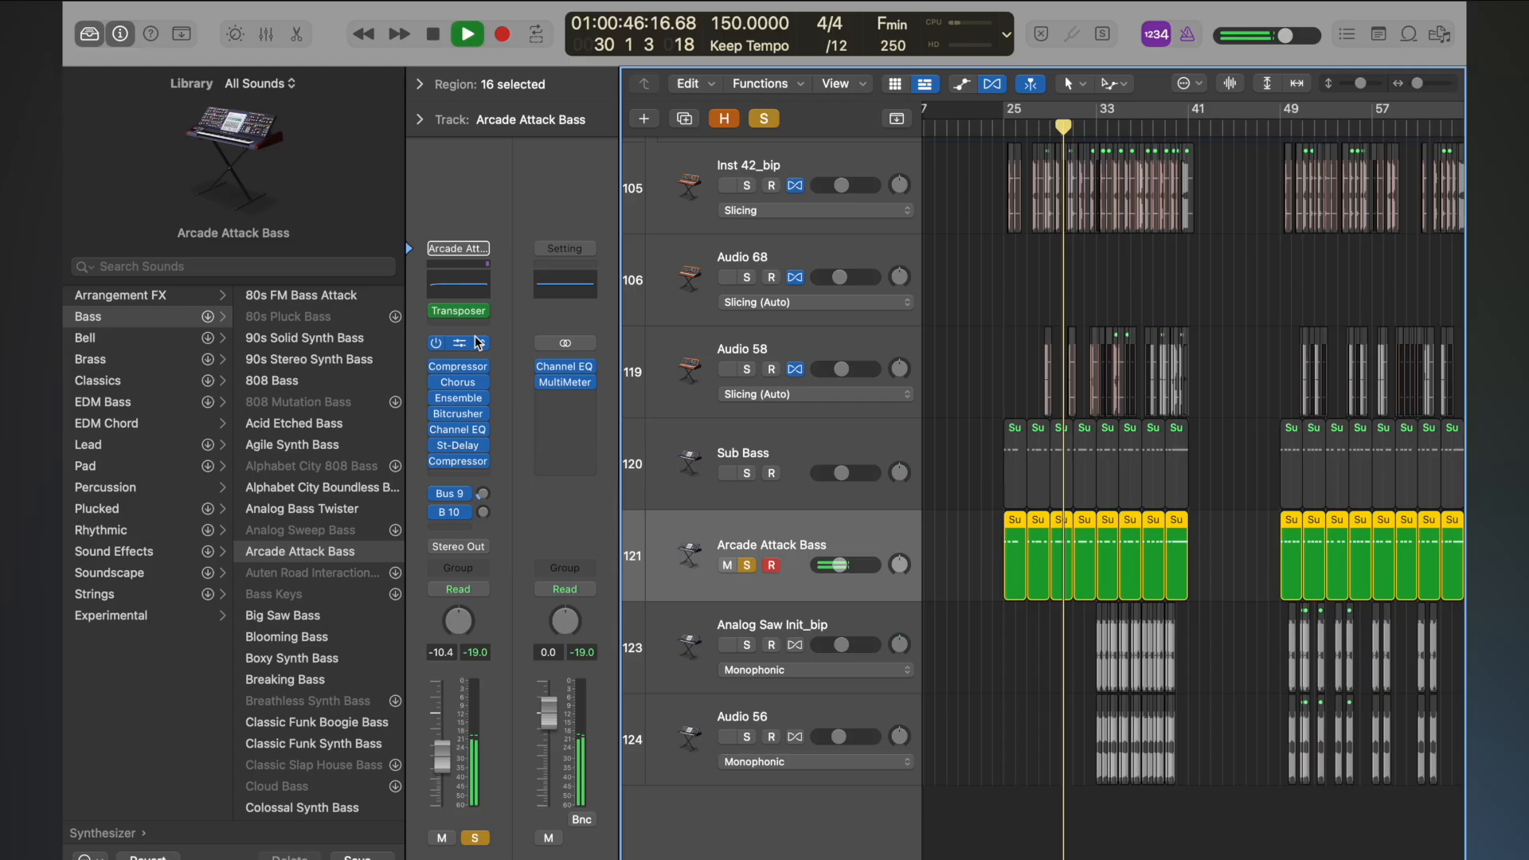
pyautogui.press('space')
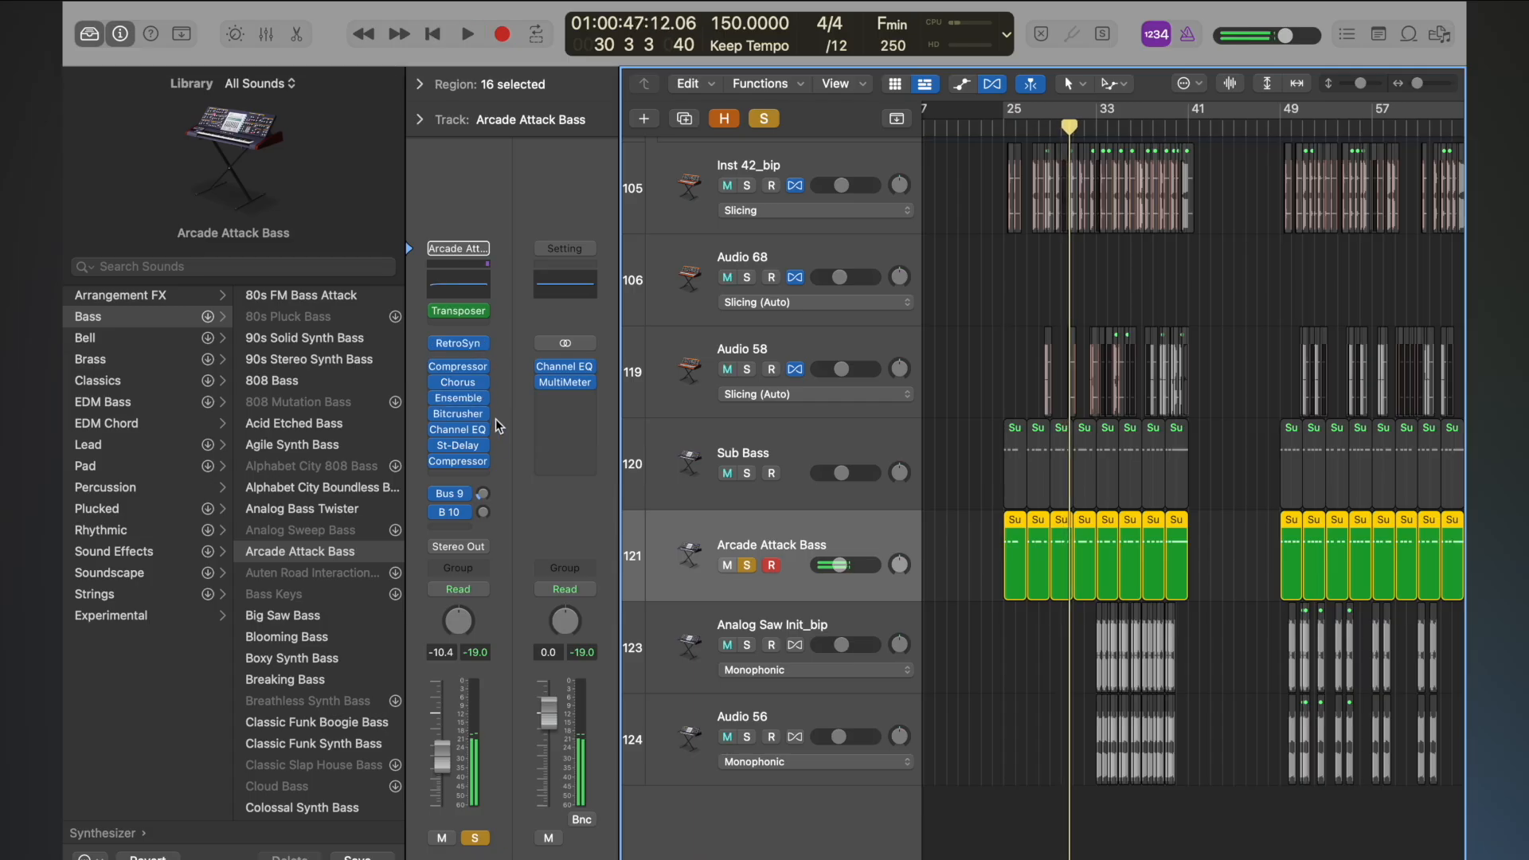
pyautogui.doubleClick(472, 285)
pyautogui.click(426, 268)
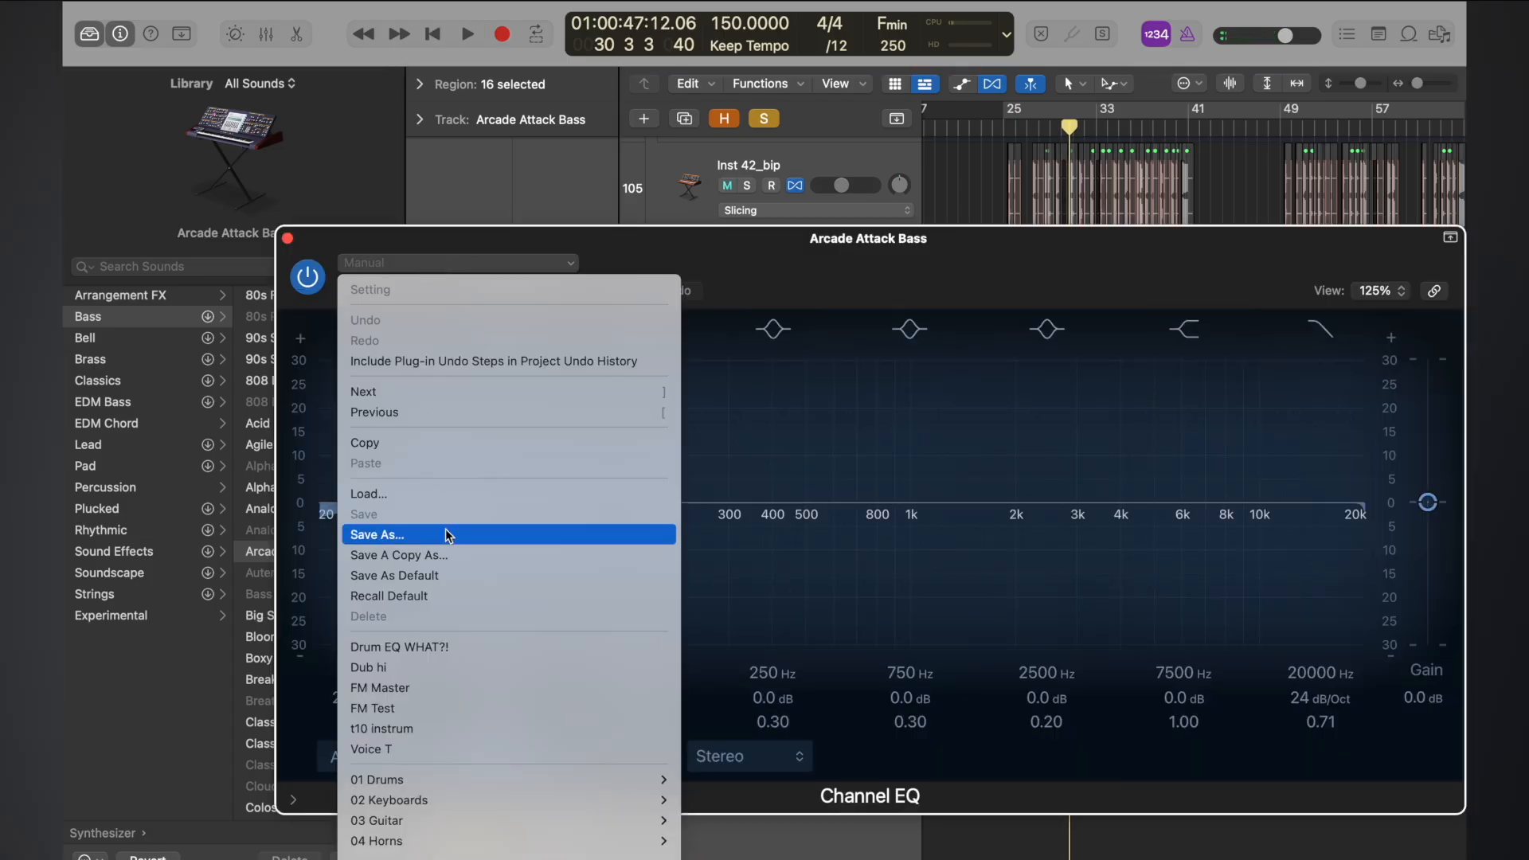
pyautogui.scroll(-2, 448, 535)
pyautogui.click(486, 555)
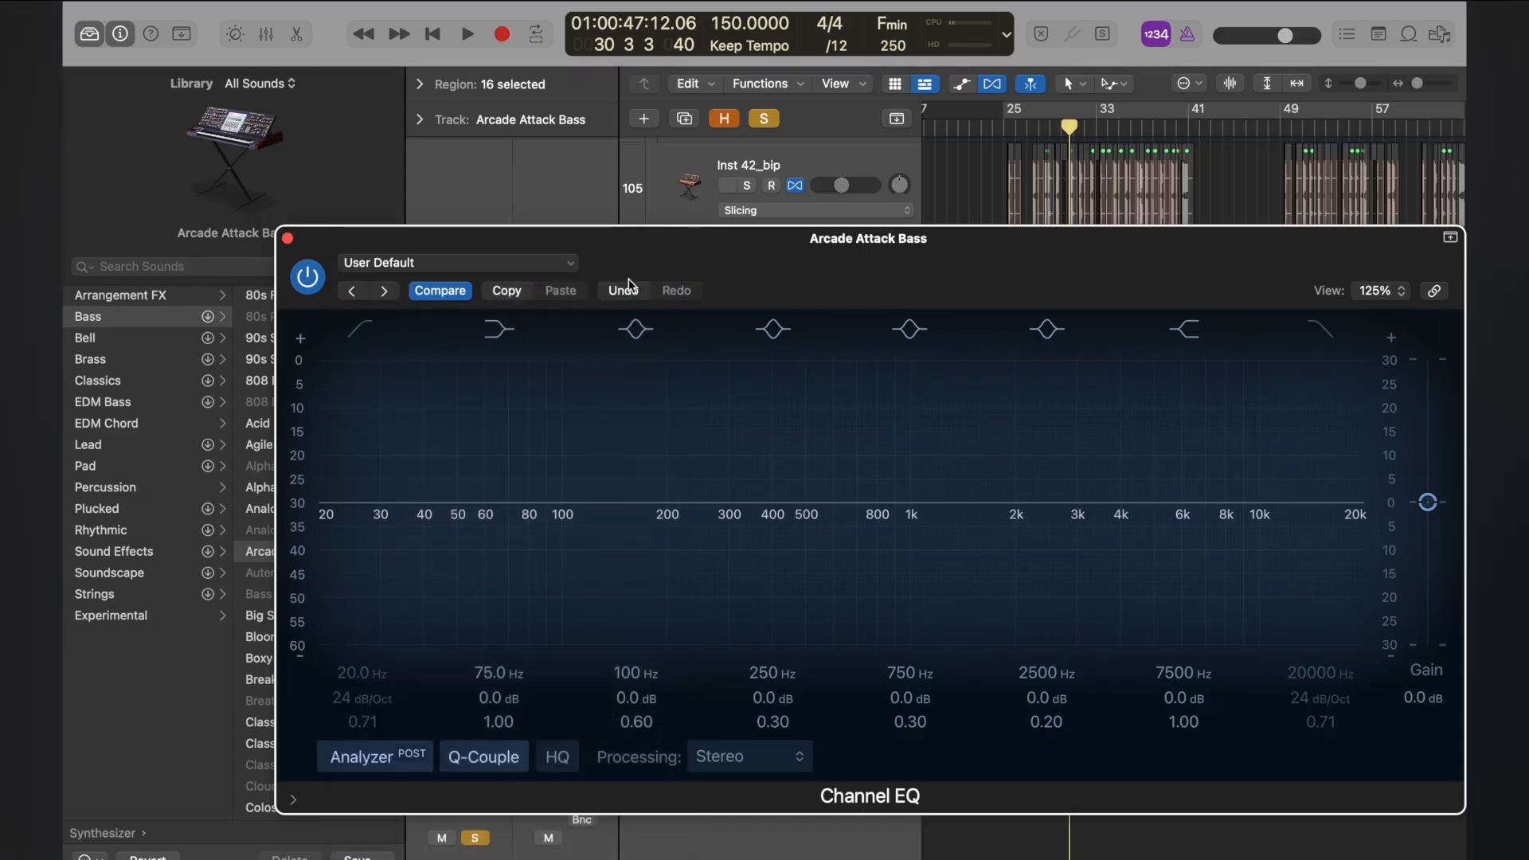
# - Play the soloed Arcade Attack Bass from bar 25 and add a Channel EQ low cut at 218 Hz
pyautogui.moveTo(629, 262); pyautogui.dragTo(707, 371)
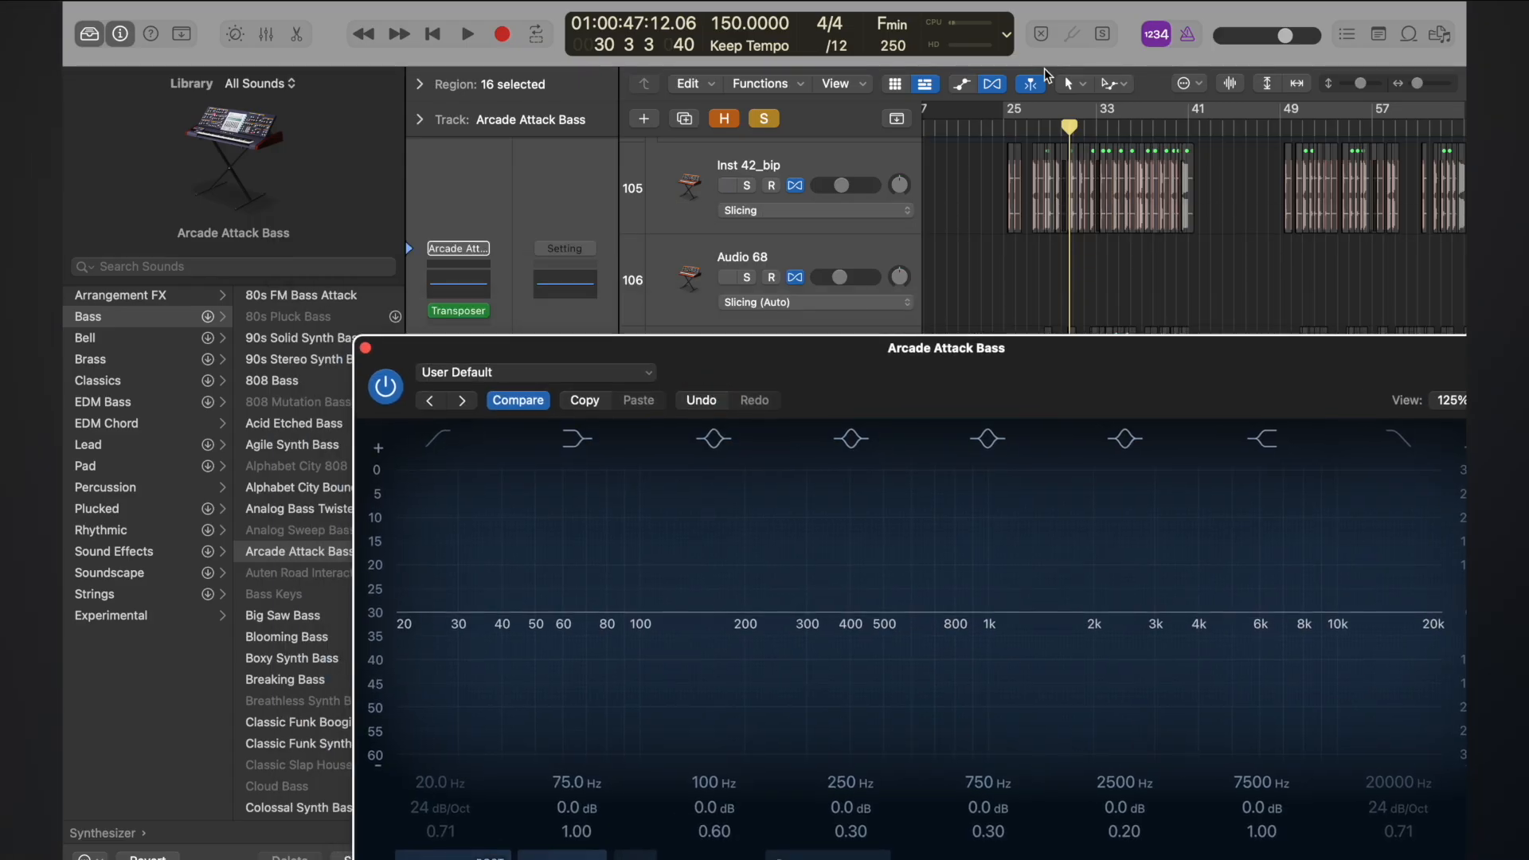
pyautogui.doubleClick(1005, 126)
pyautogui.moveTo(963, 393); pyautogui.dragTo(900, 227)
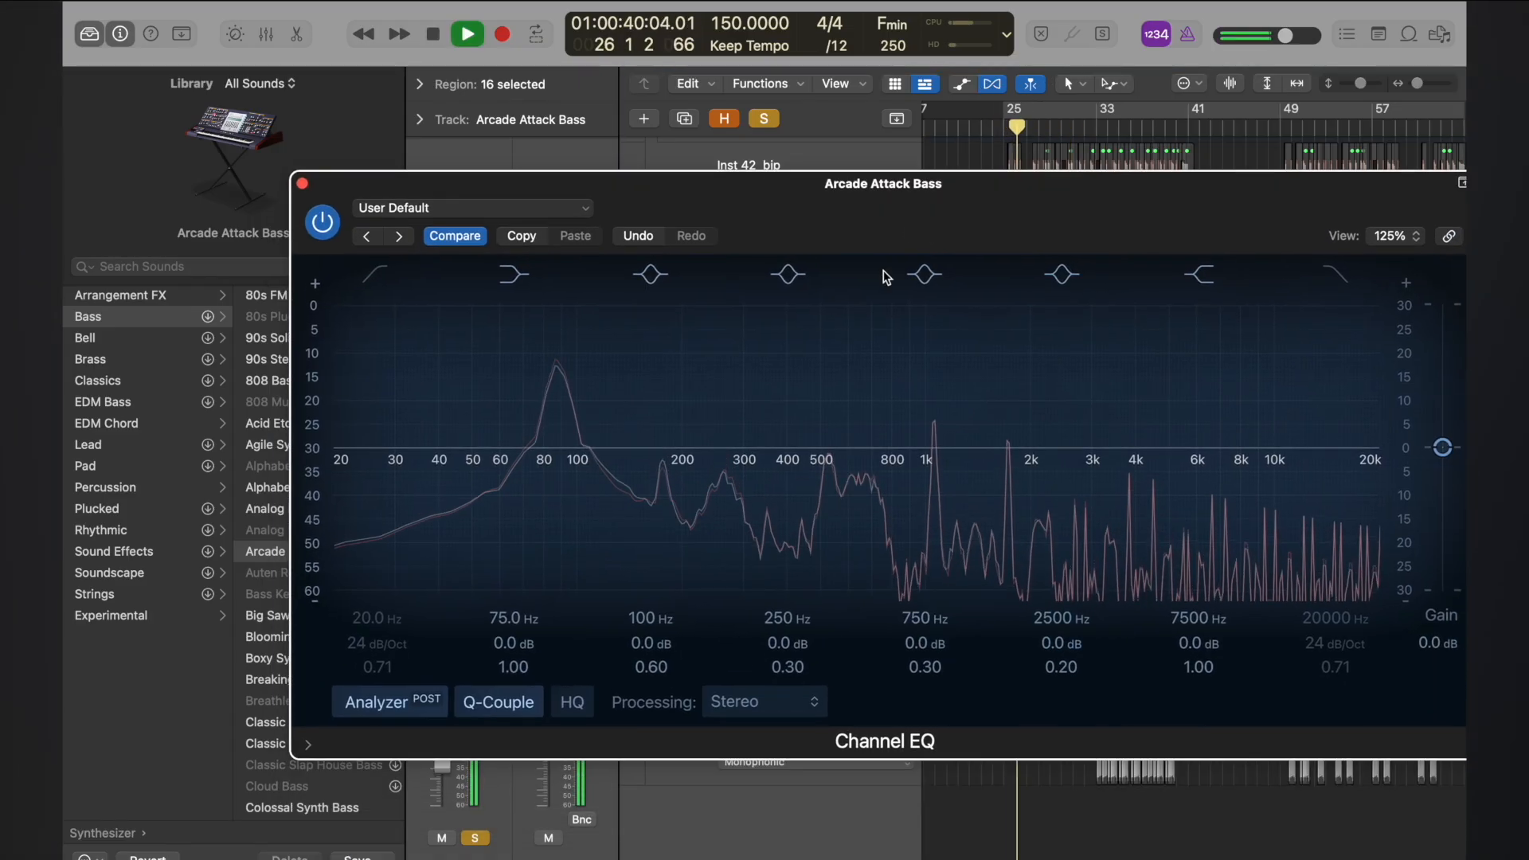
pyautogui.click(363, 275)
pyautogui.moveTo(372, 616); pyautogui.dragTo(373, 517)
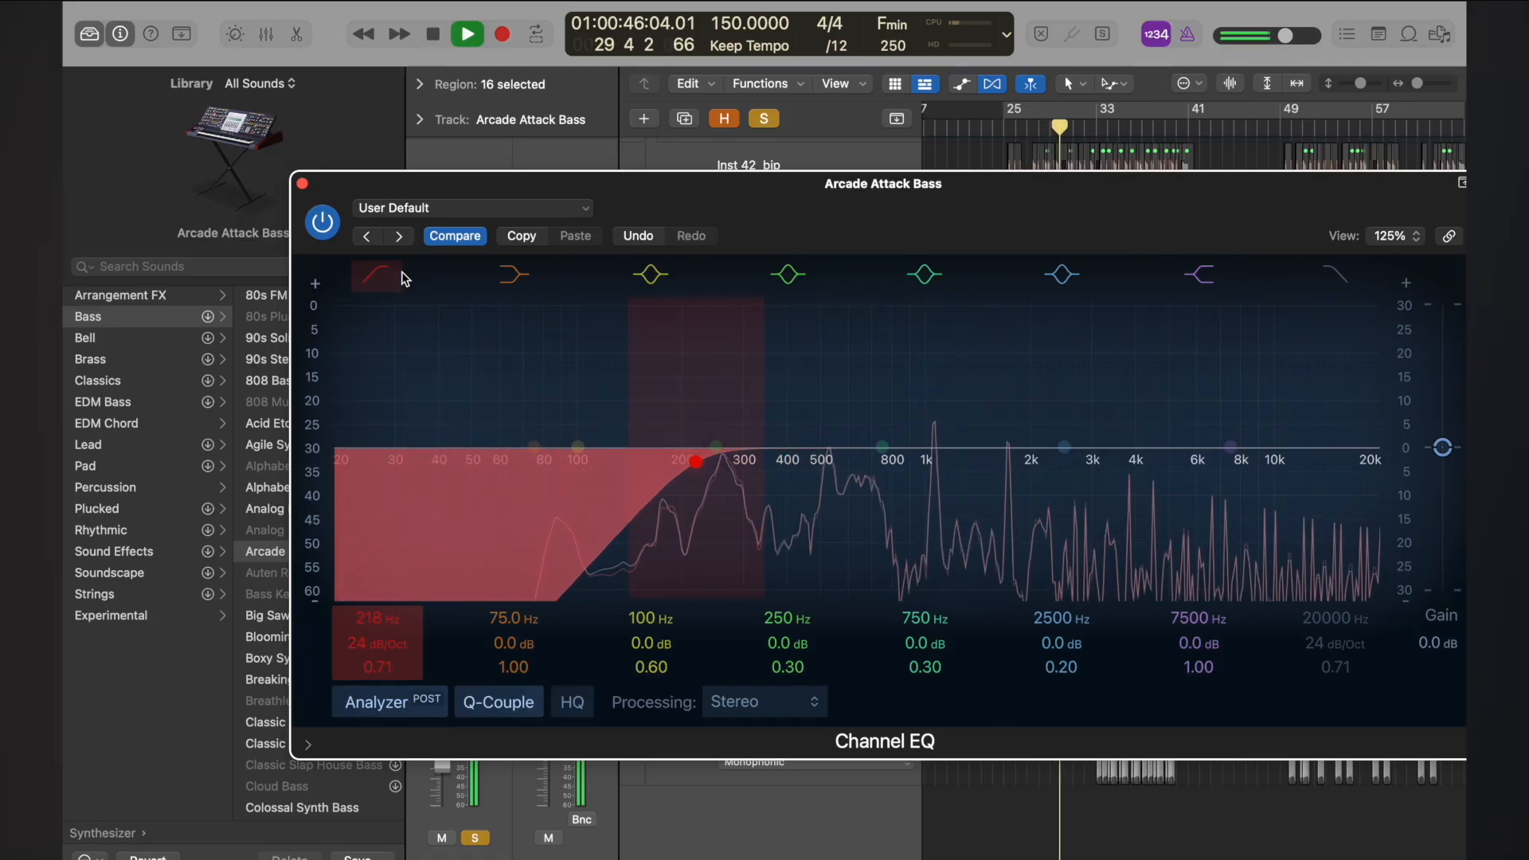
pyautogui.click(301, 183)
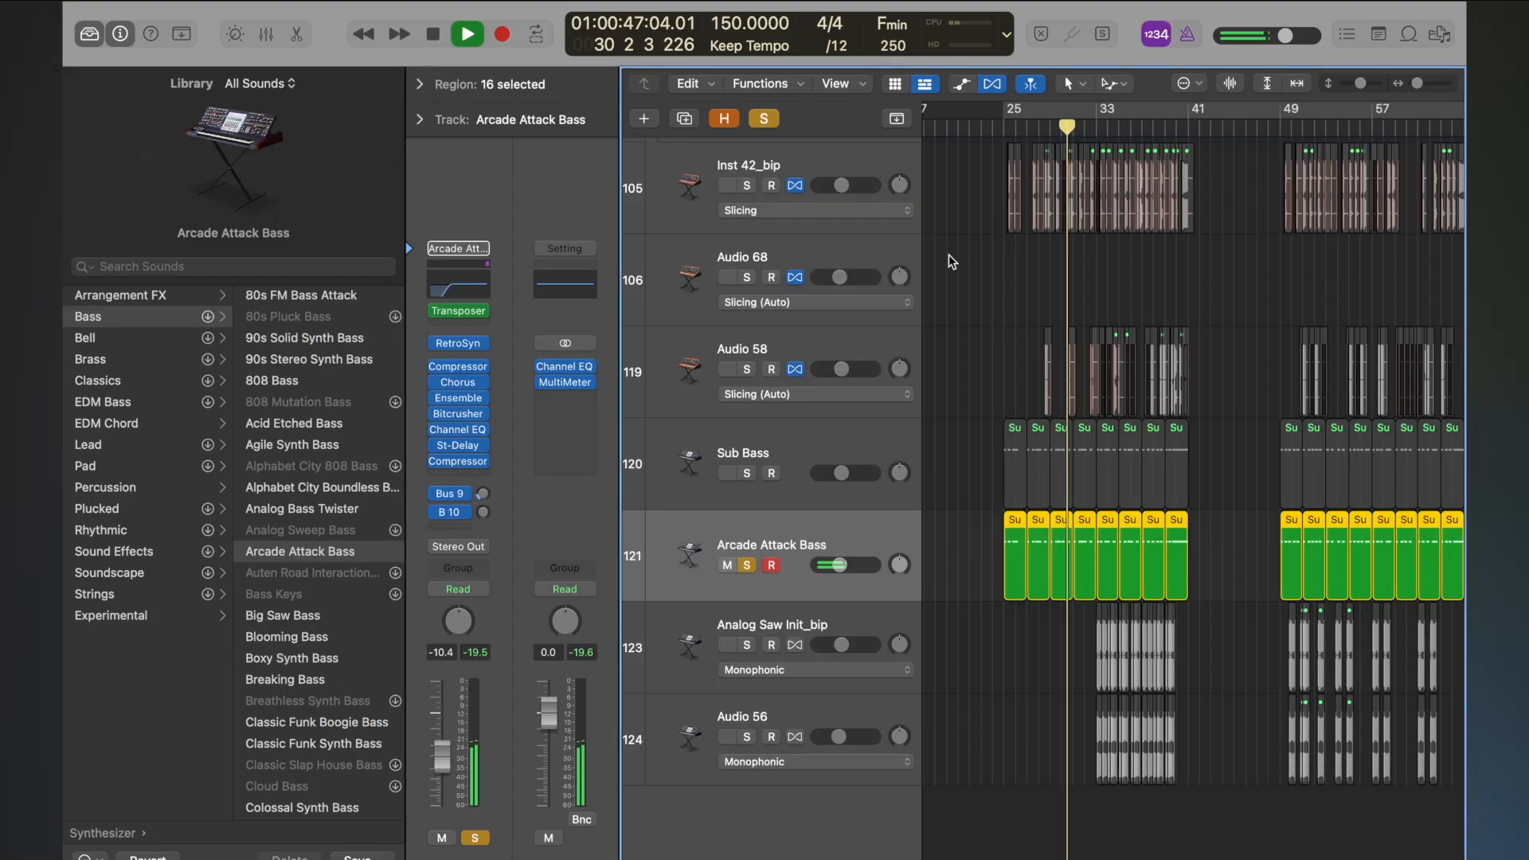
# - Check the Arcade Attack Bass in the full mix, solo it and set its Bitcrusher drive to 8.5 dB
pyautogui.click(1000, 128)
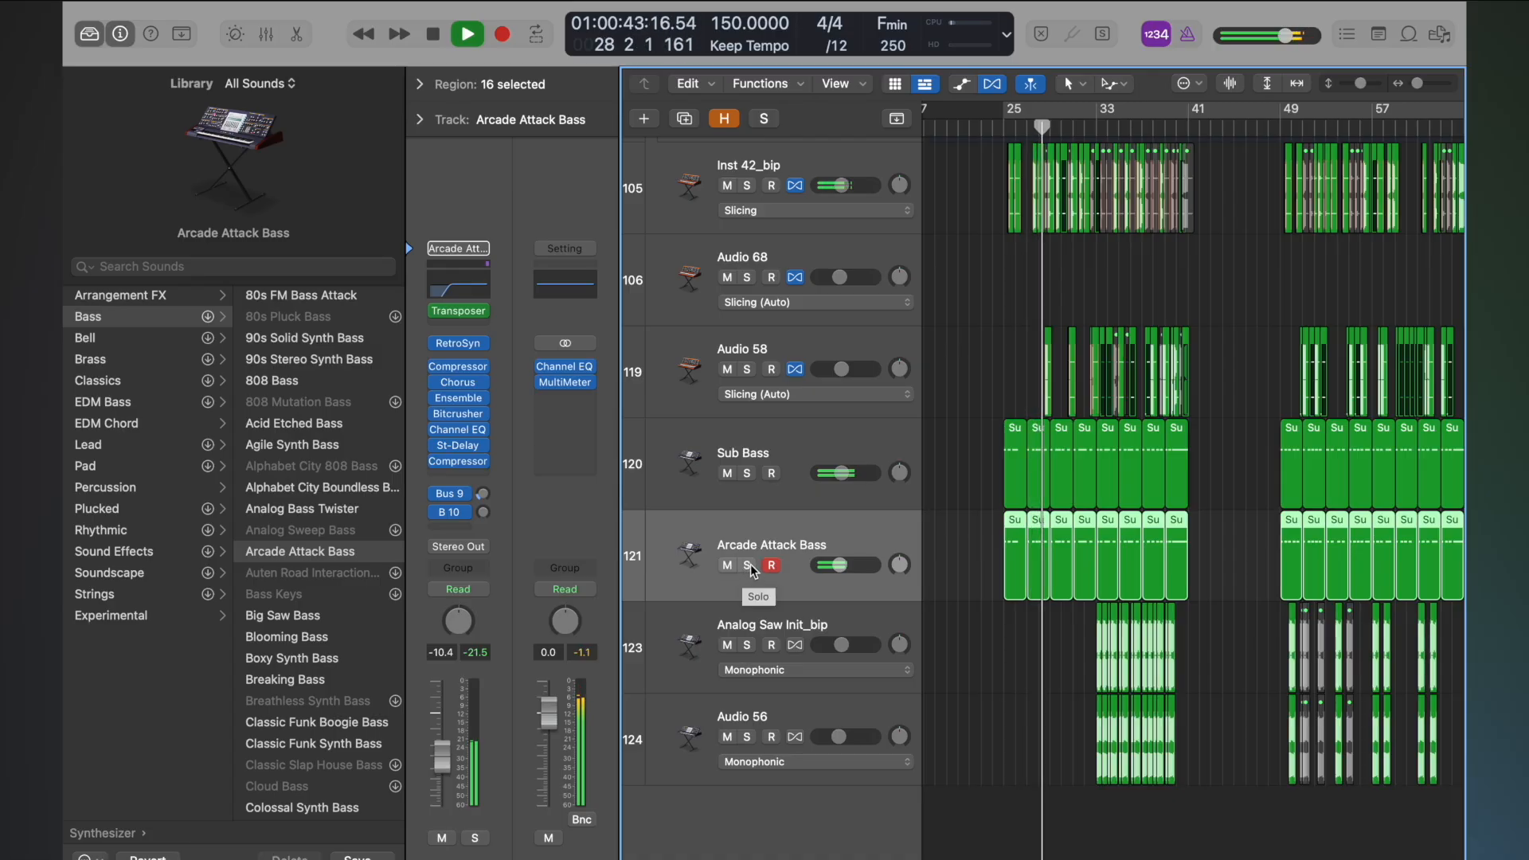
pyautogui.press('s')
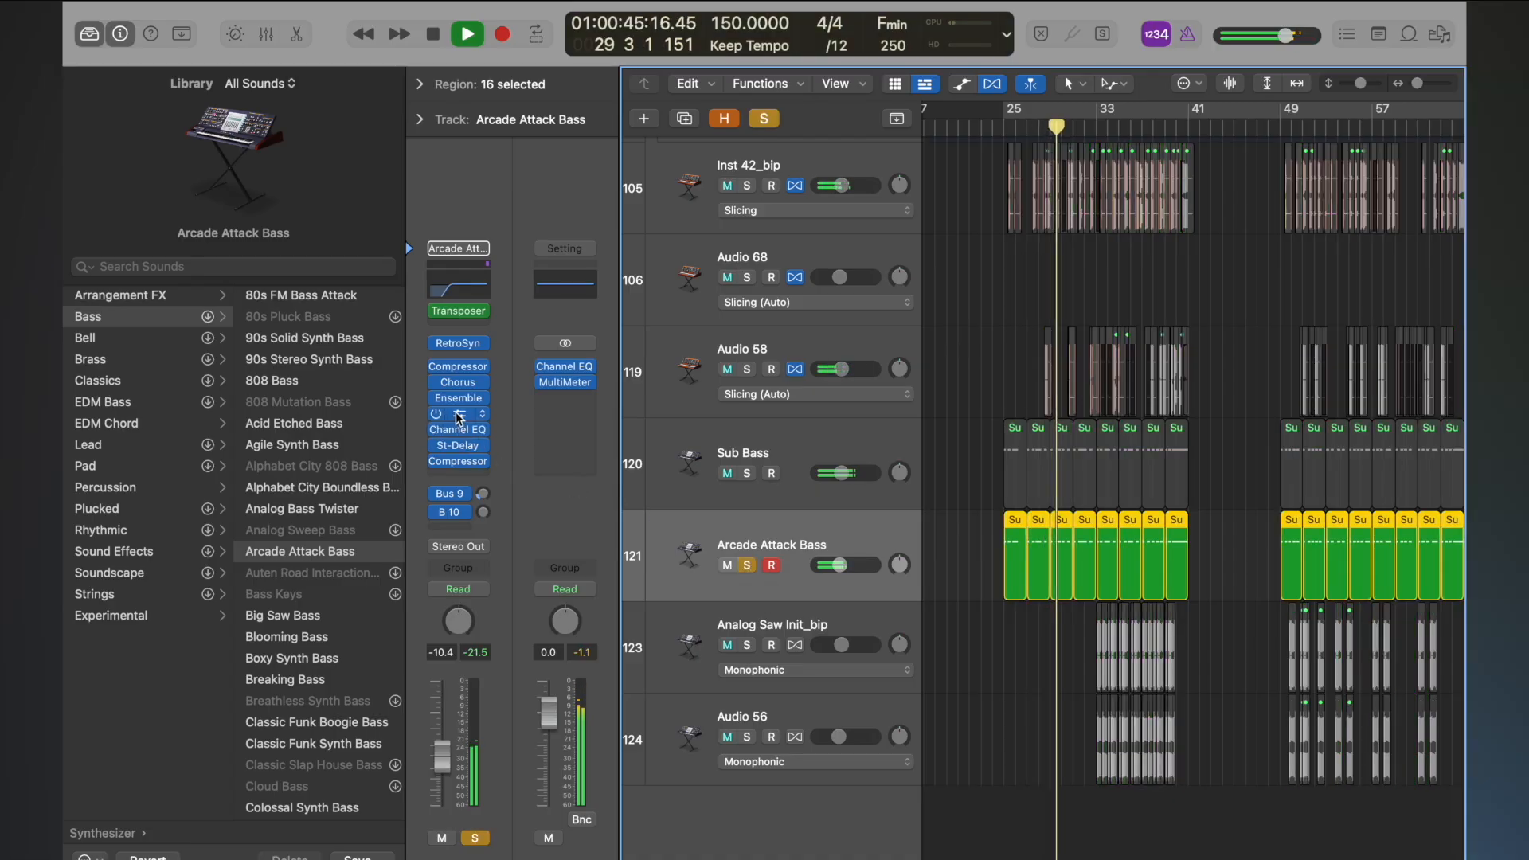
pyautogui.click(460, 415)
pyautogui.moveTo(580, 539); pyautogui.dragTo(571, 509)
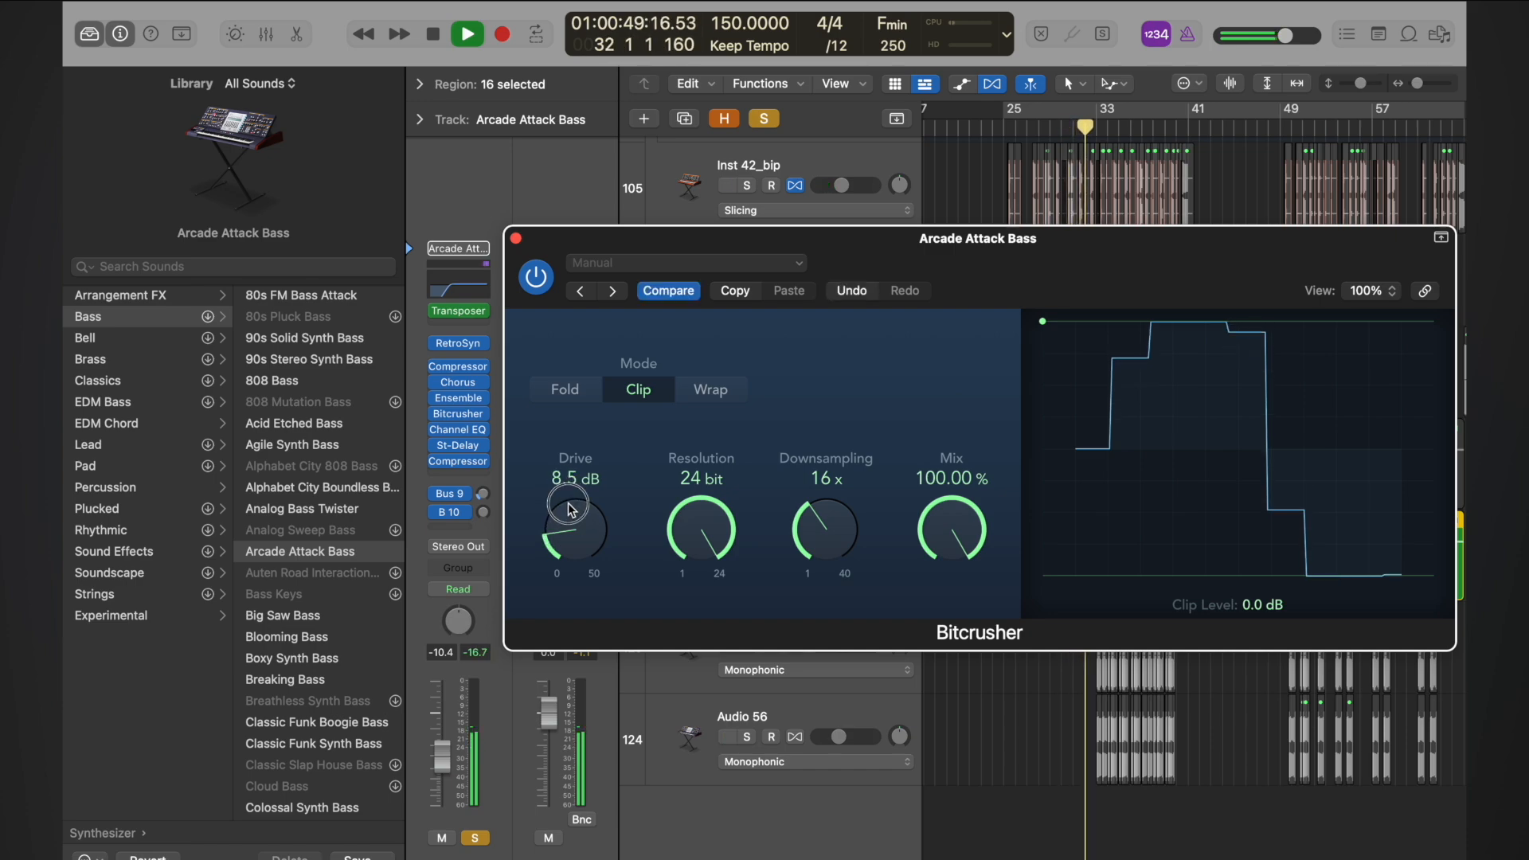
# - Replay the bass from bar 24, turn off all track solos to hear the full mix, and close the Bitcrusher
pyautogui.click(996, 149)
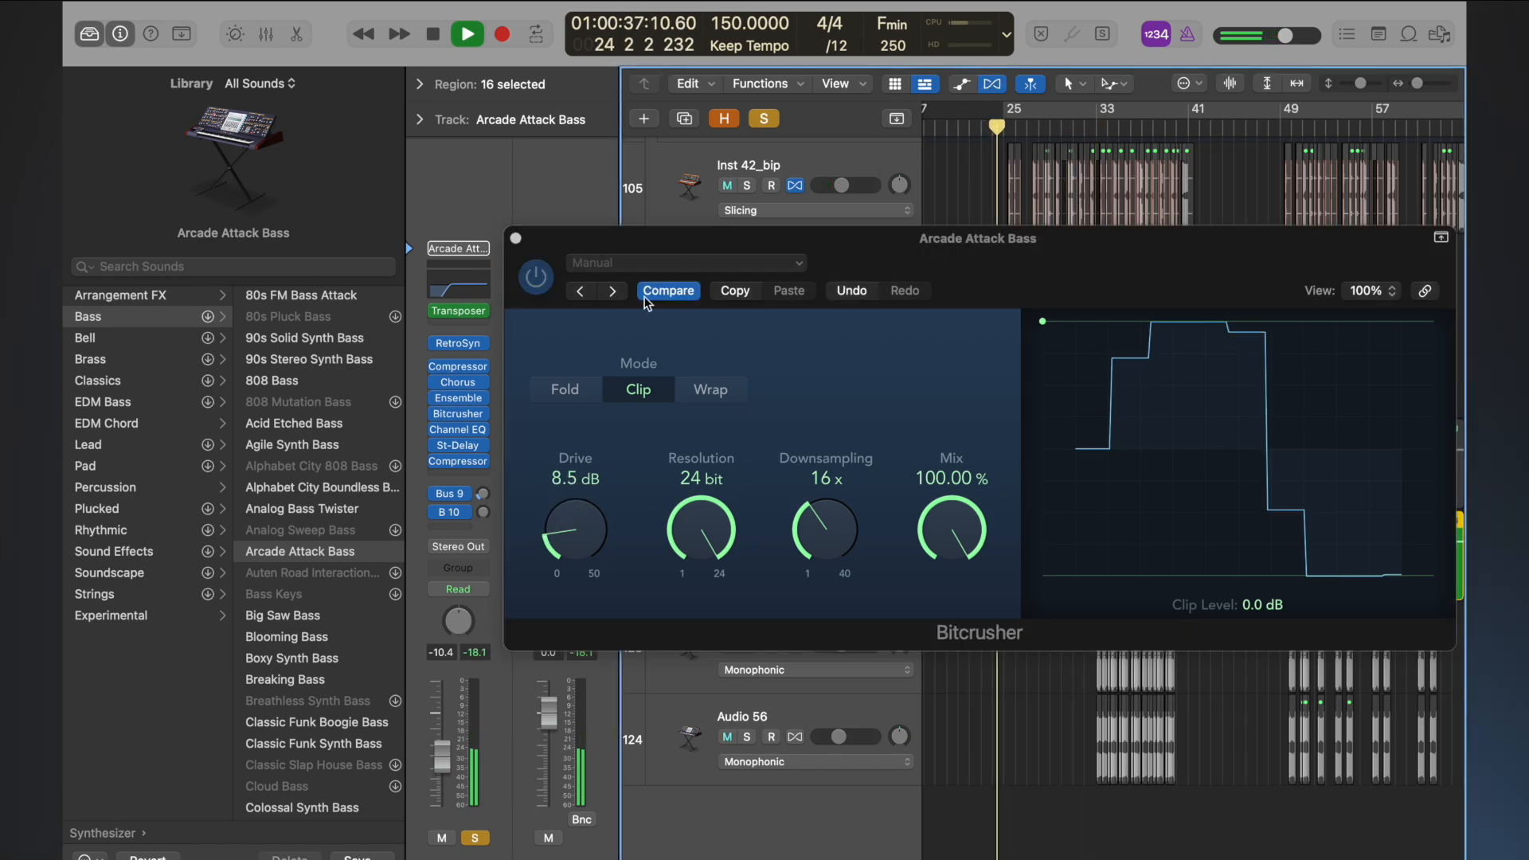
pyautogui.click(763, 120)
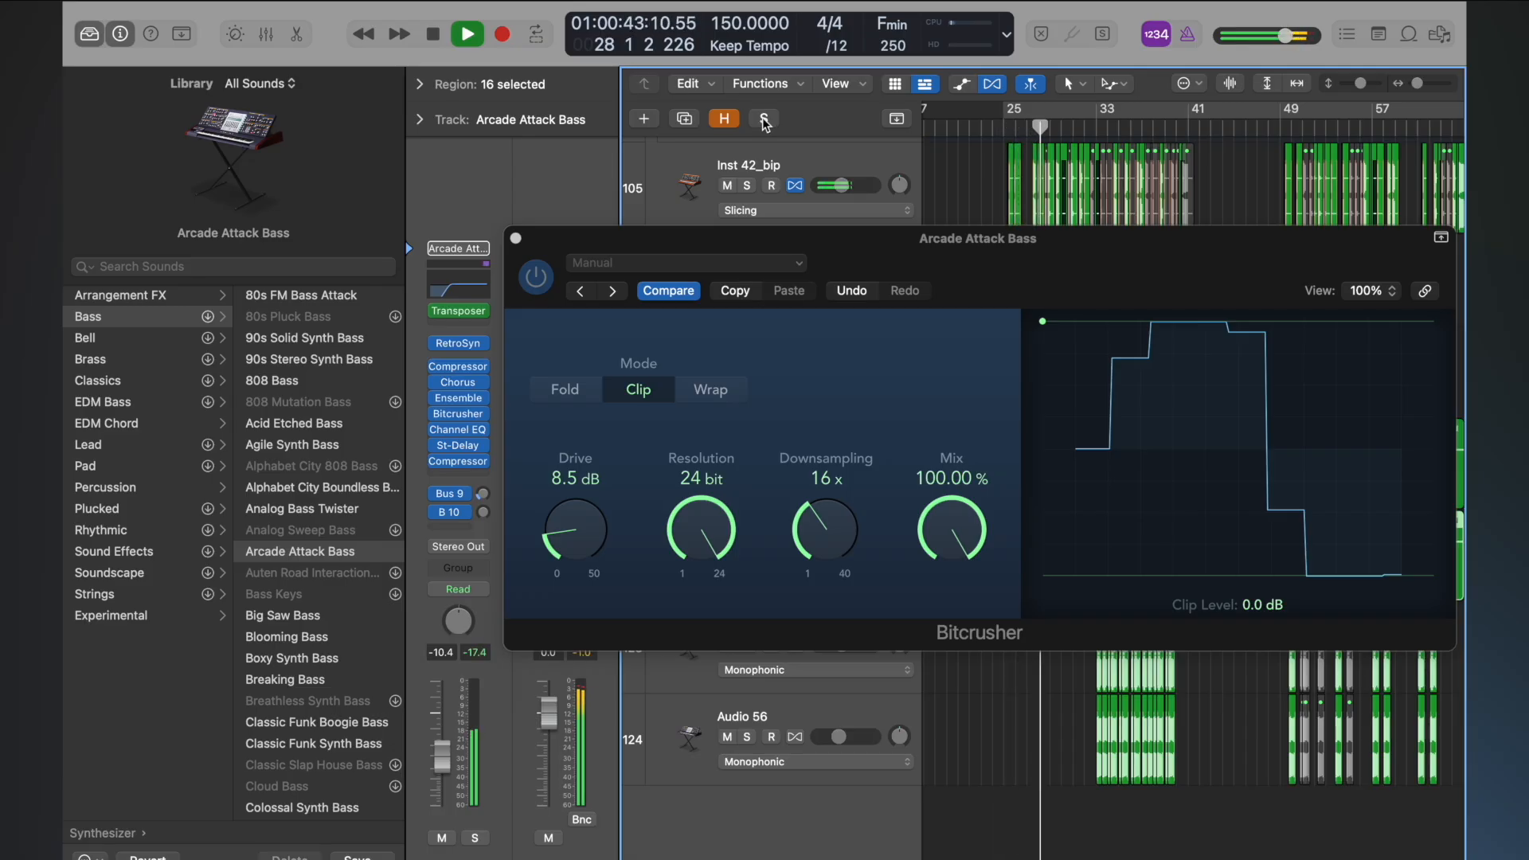
pyautogui.click(515, 238)
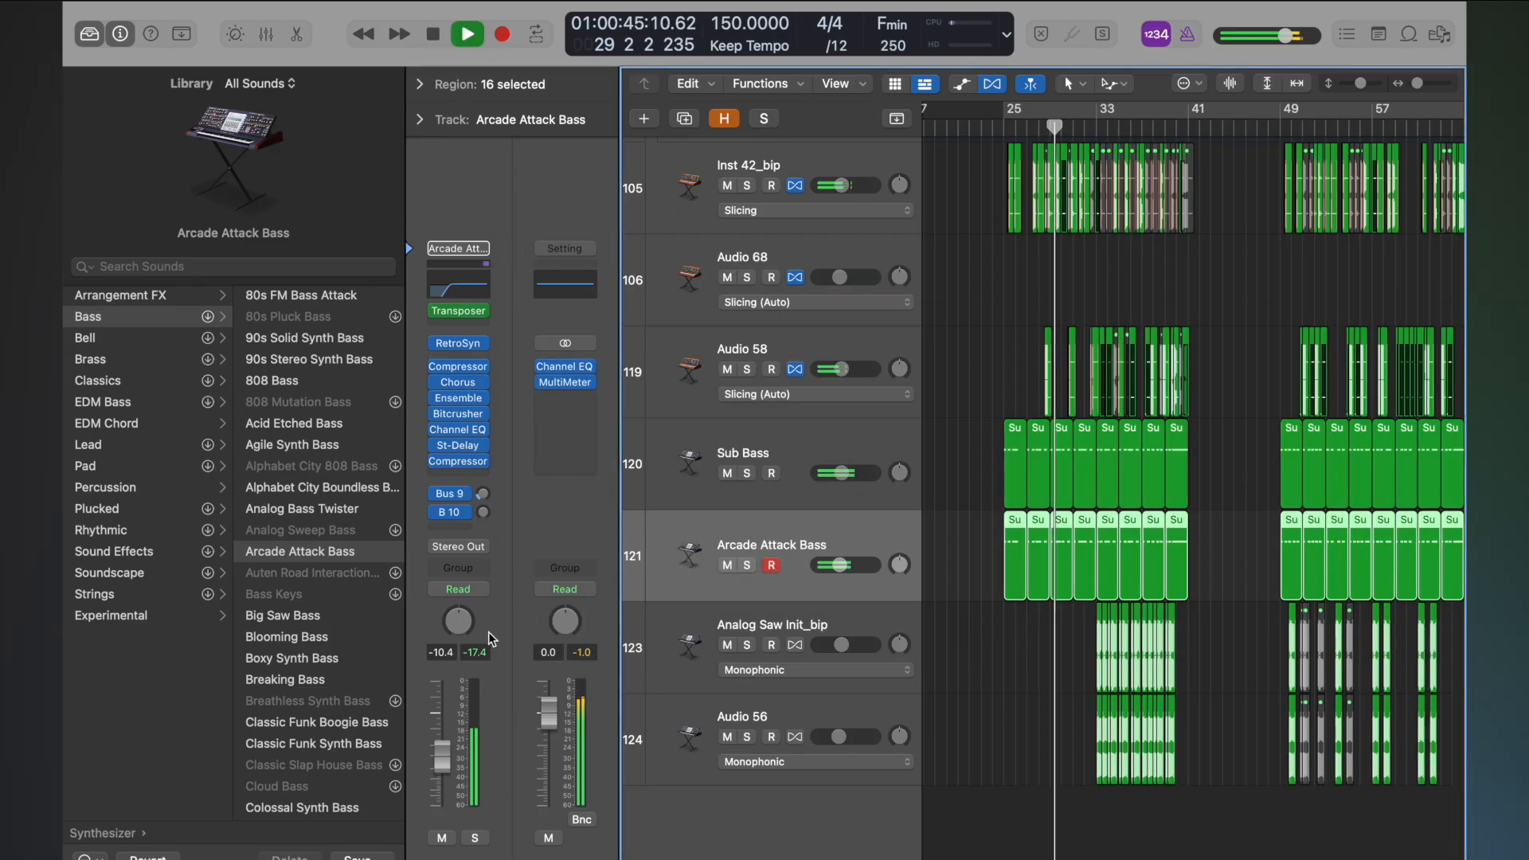
# - Compare the full mix with the Arcade Attack Bass track muted, unmuted and soloed, and stop playback
pyautogui.click(726, 567)
pyautogui.click(726, 566)
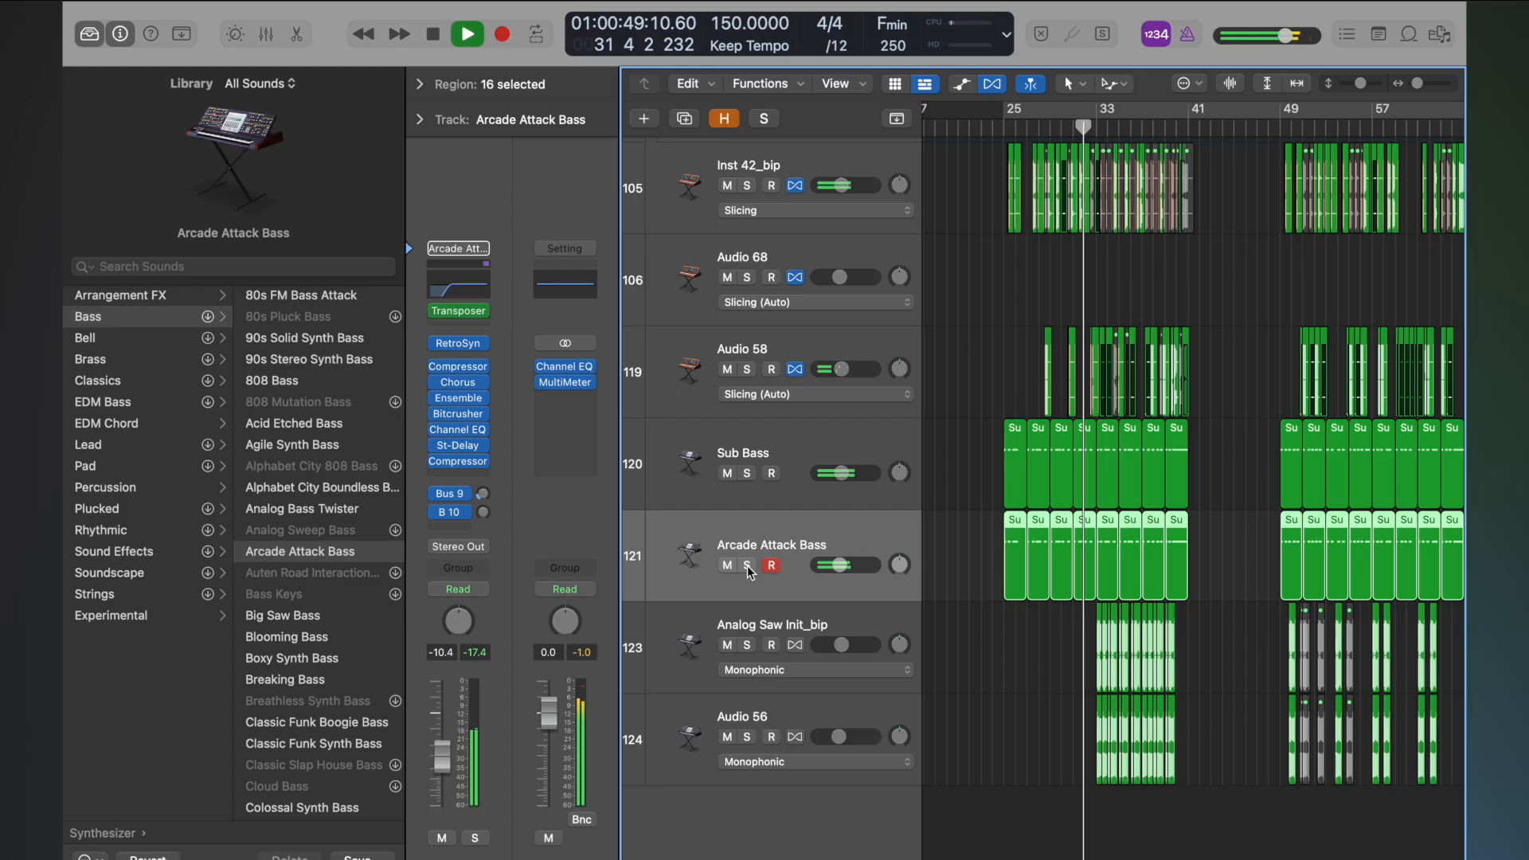
pyautogui.click(747, 565)
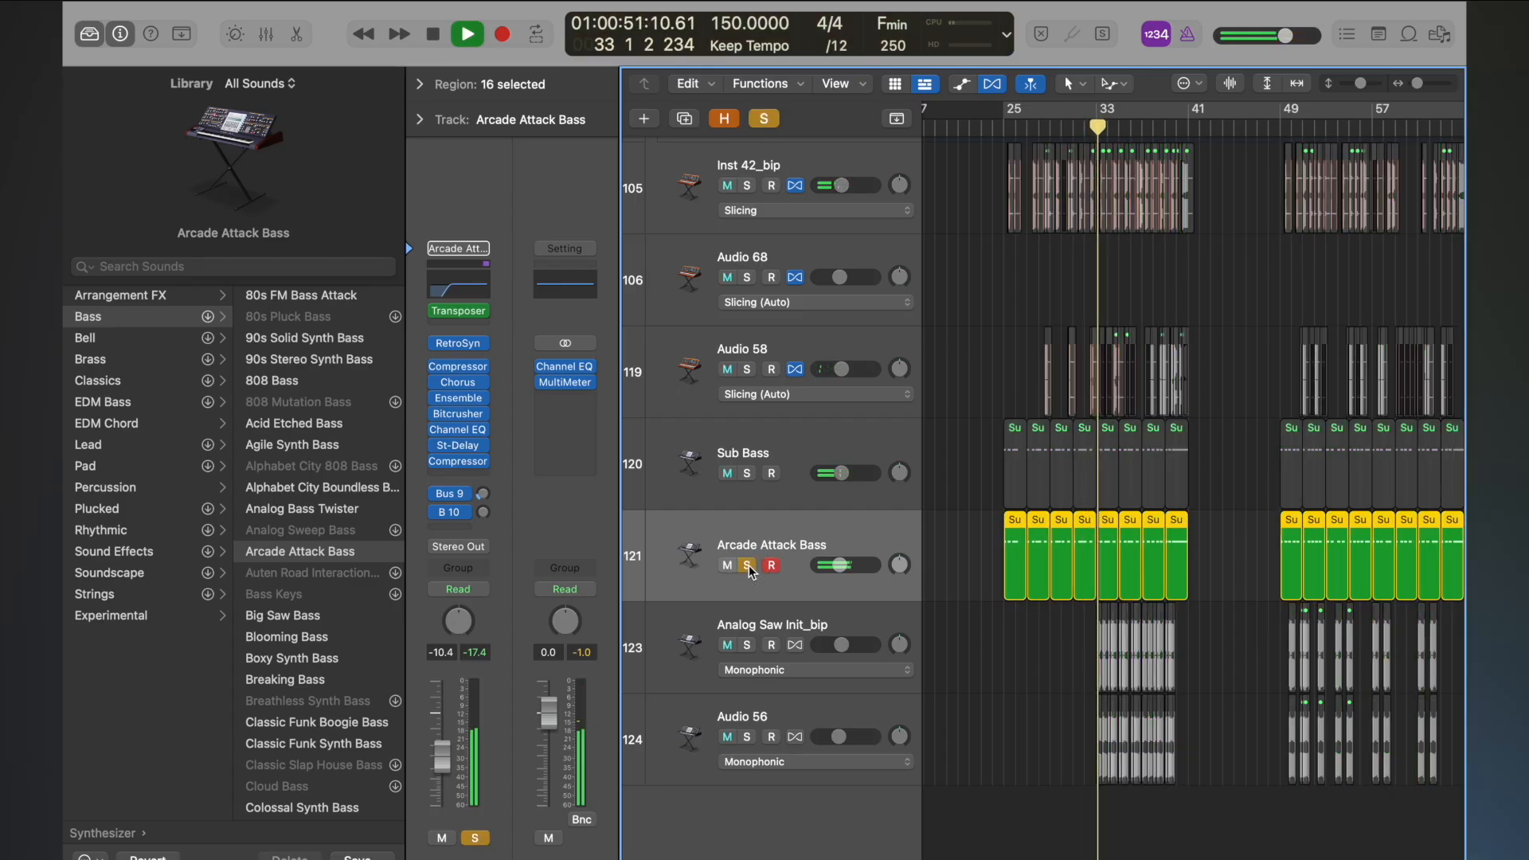
pyautogui.click(747, 566)
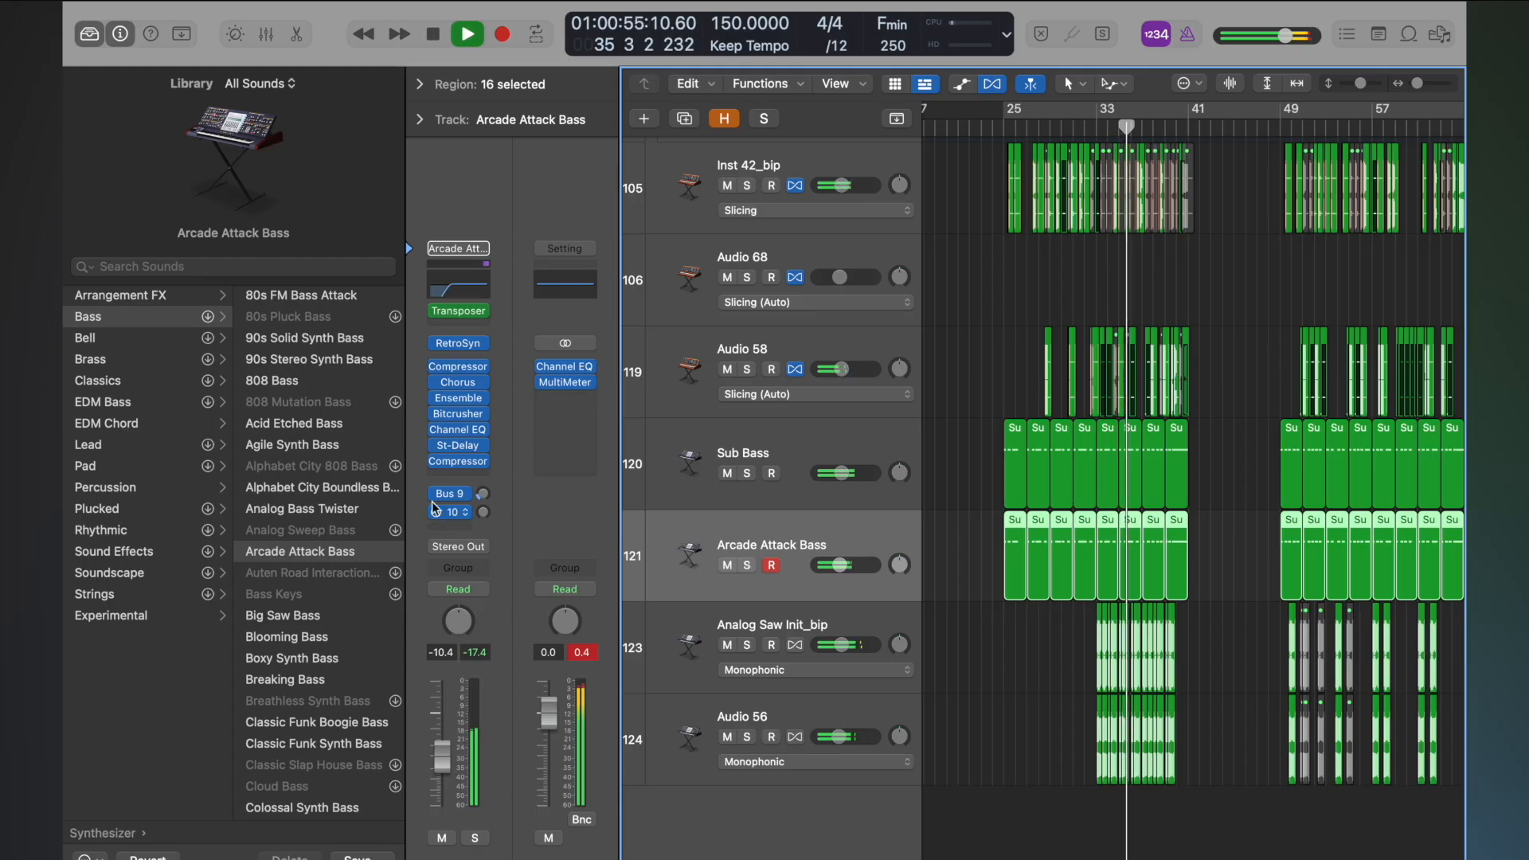
pyautogui.press('space')
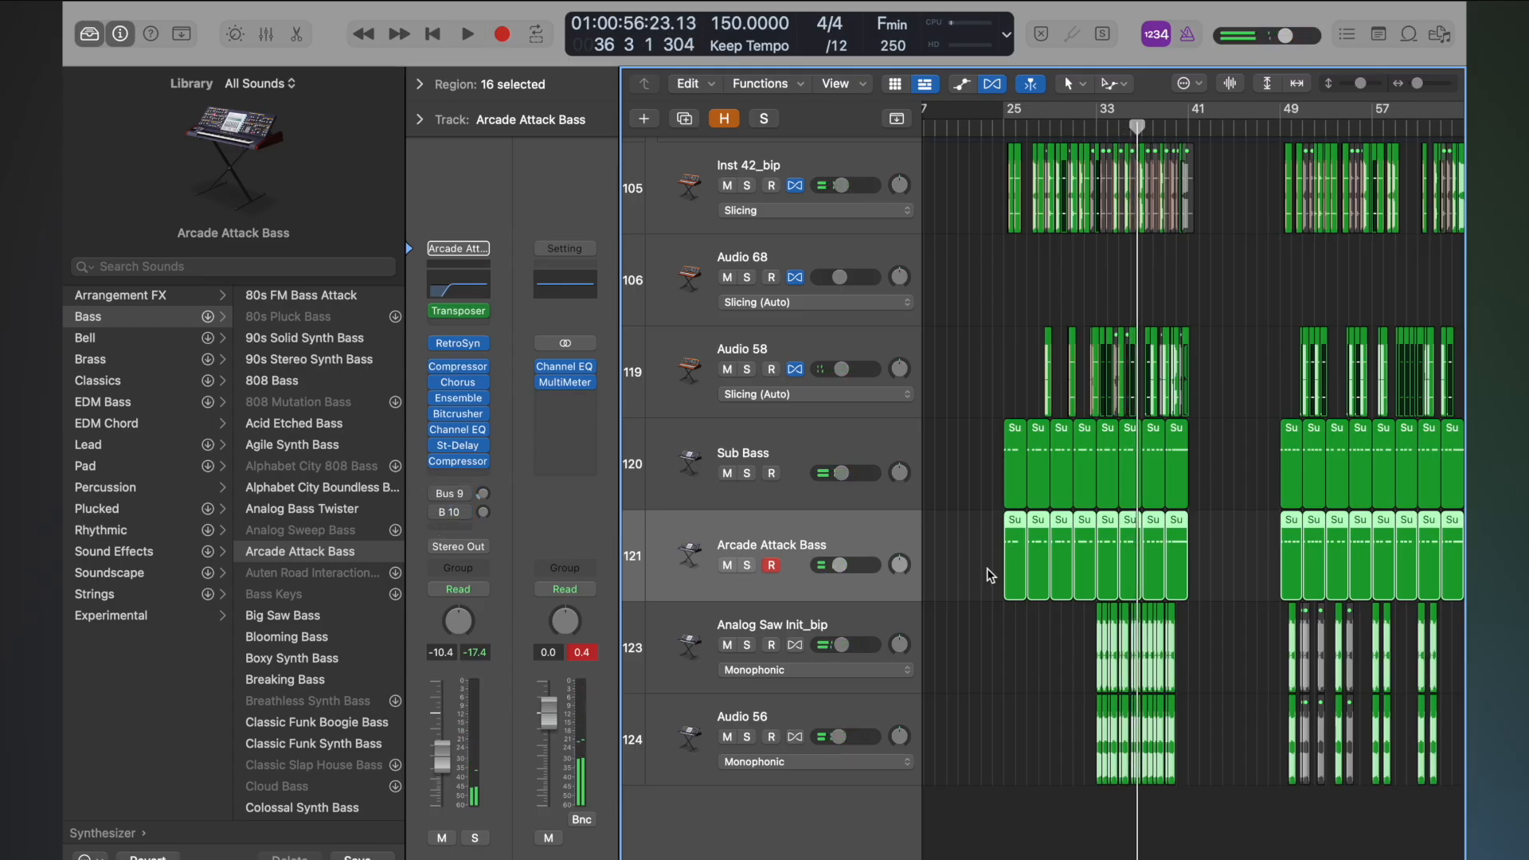
# - Replay the soloed Arcade Attack Bass from just before bar 25 and unsolo it to hear the full mix
pyautogui.click(747, 566)
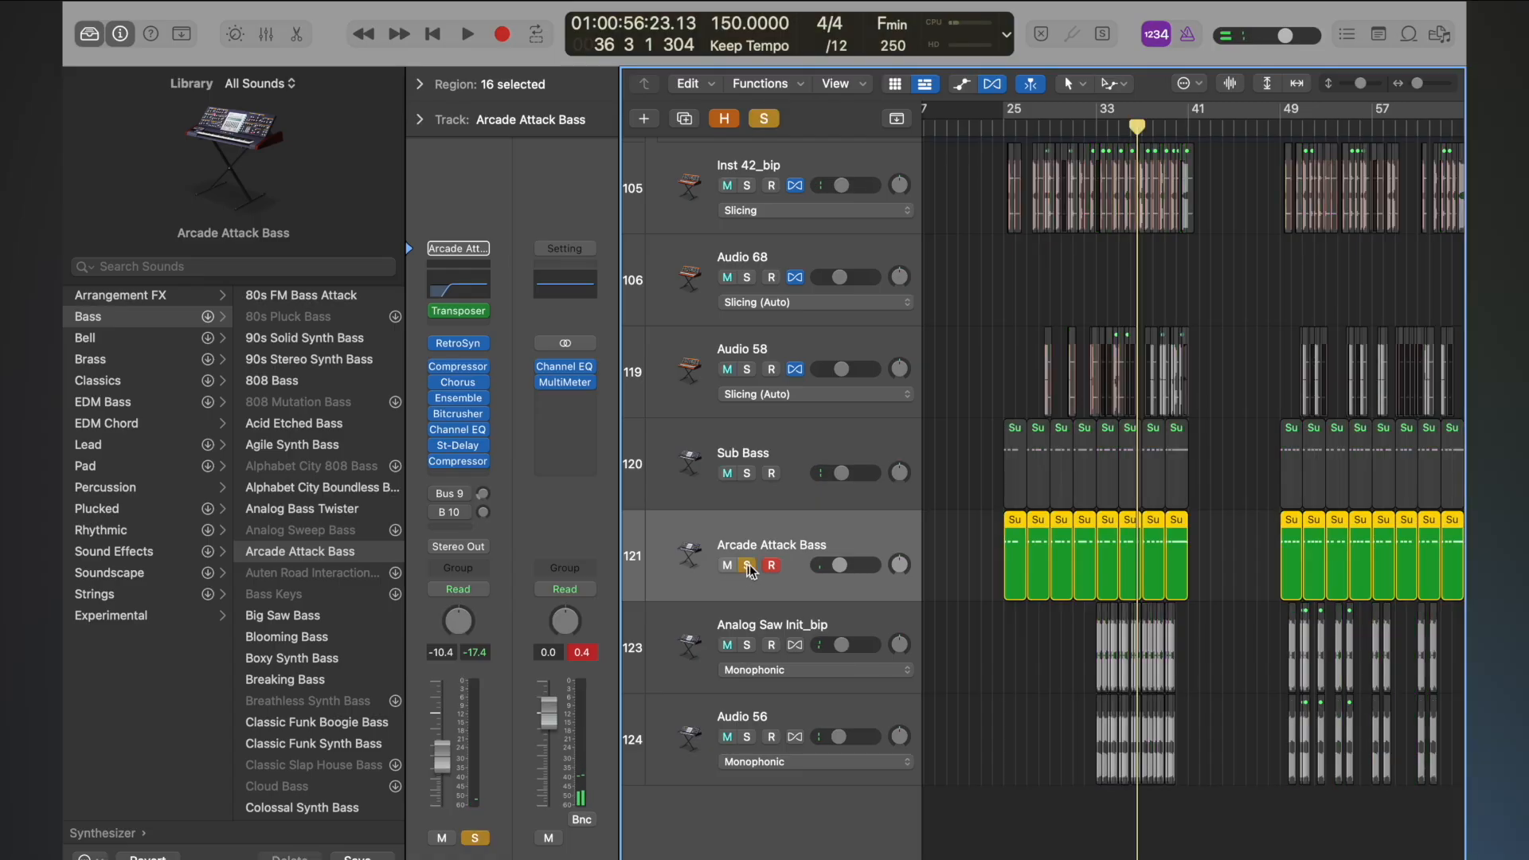
pyautogui.click(1001, 123)
pyautogui.press('space')
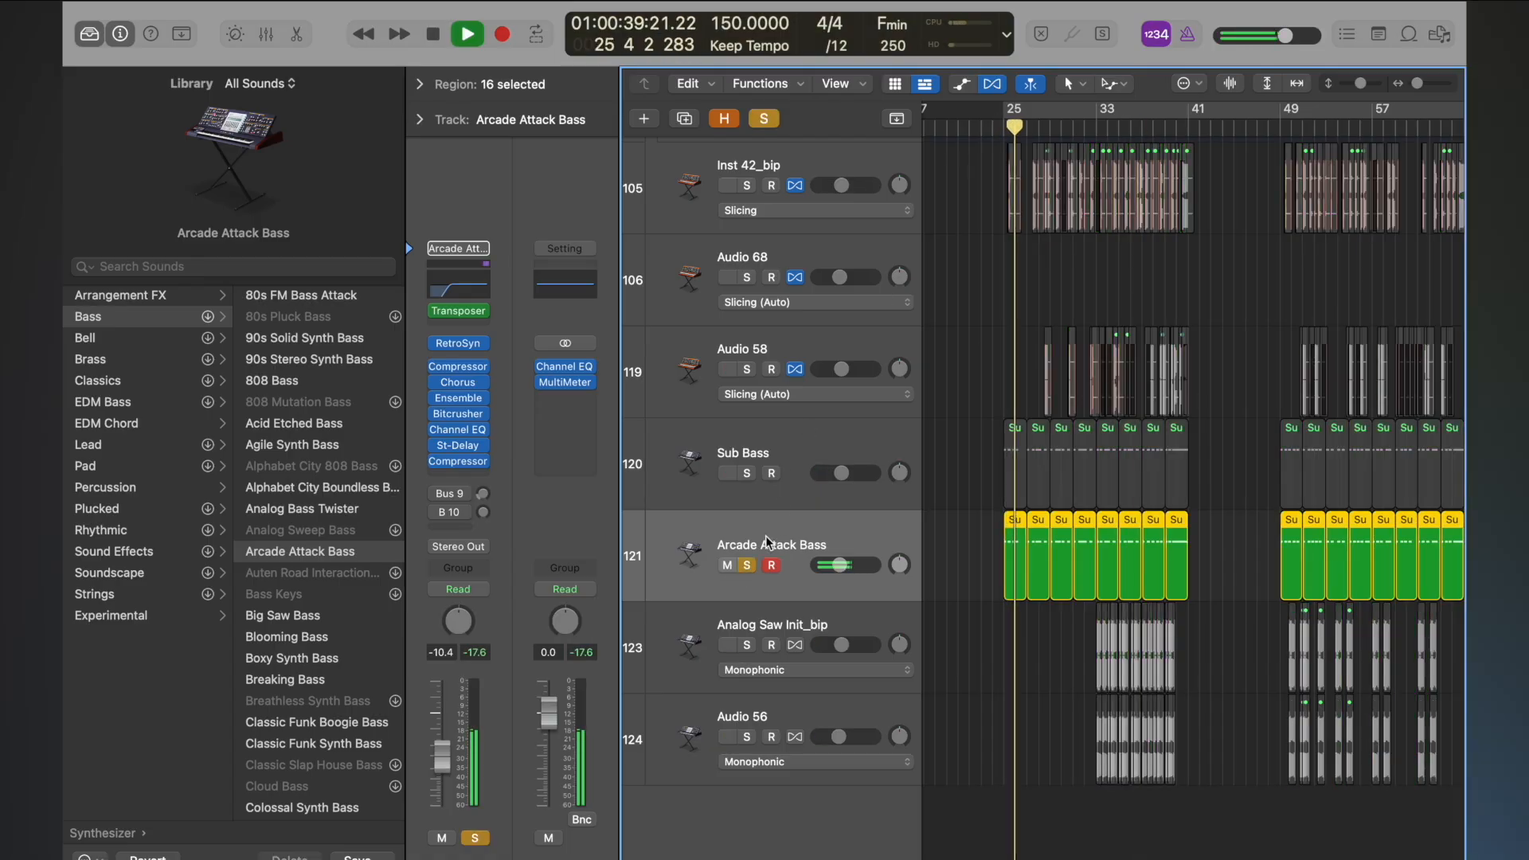
pyautogui.press('s')
pyautogui.press('super+Up')
pyautogui.press('super+Up')
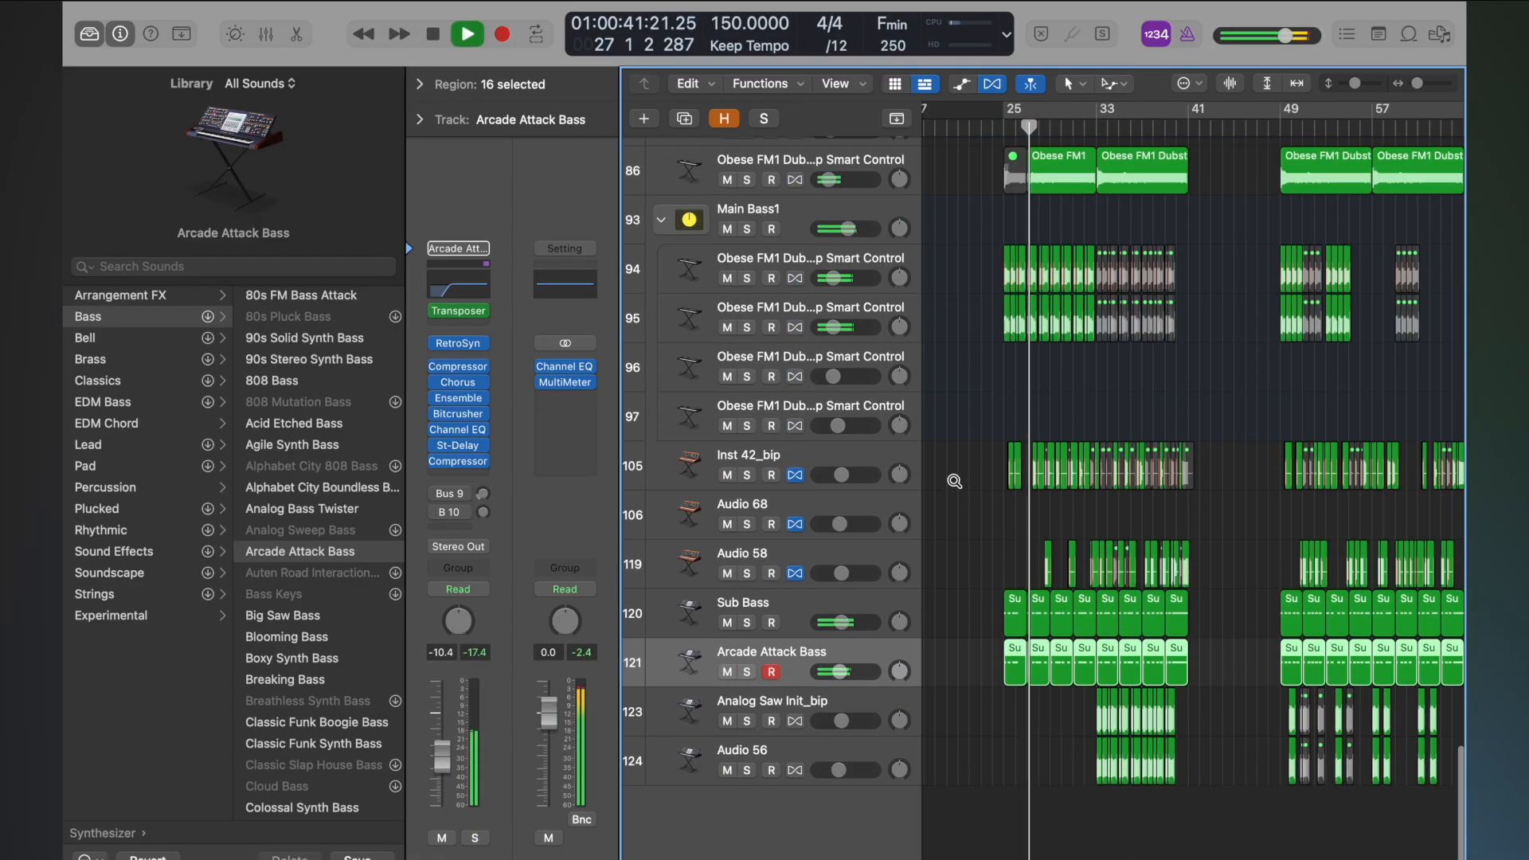
# - Play the second drop from bar 49, compare the mix with Arcade Attack Bass soloed and muted, and stop playback
pyautogui.hscroll(5, 956, 485)
pyautogui.hscroll(-1, 956, 486)
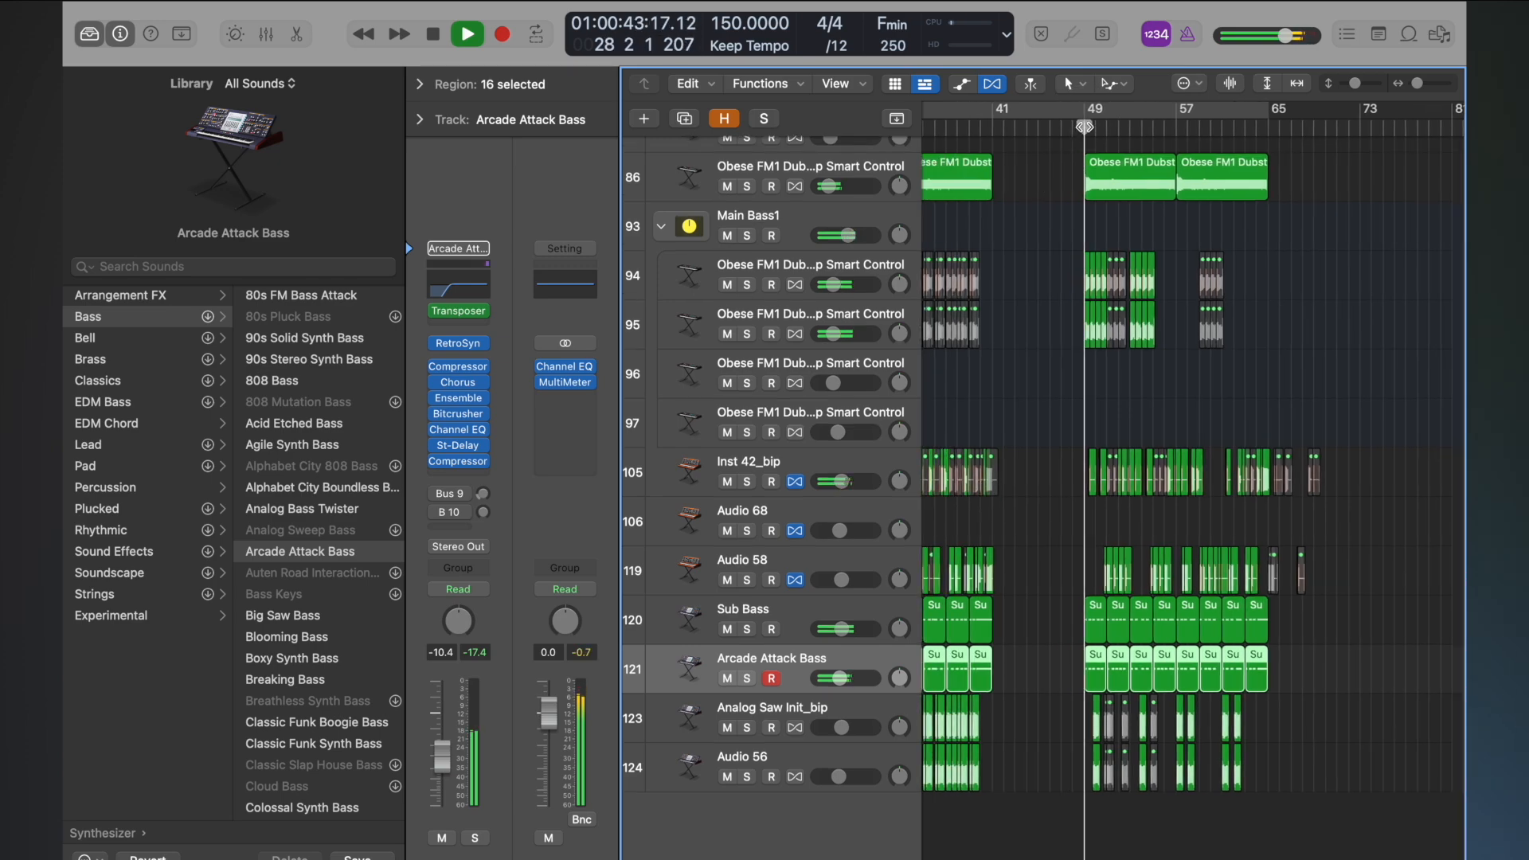
pyautogui.click(1084, 127)
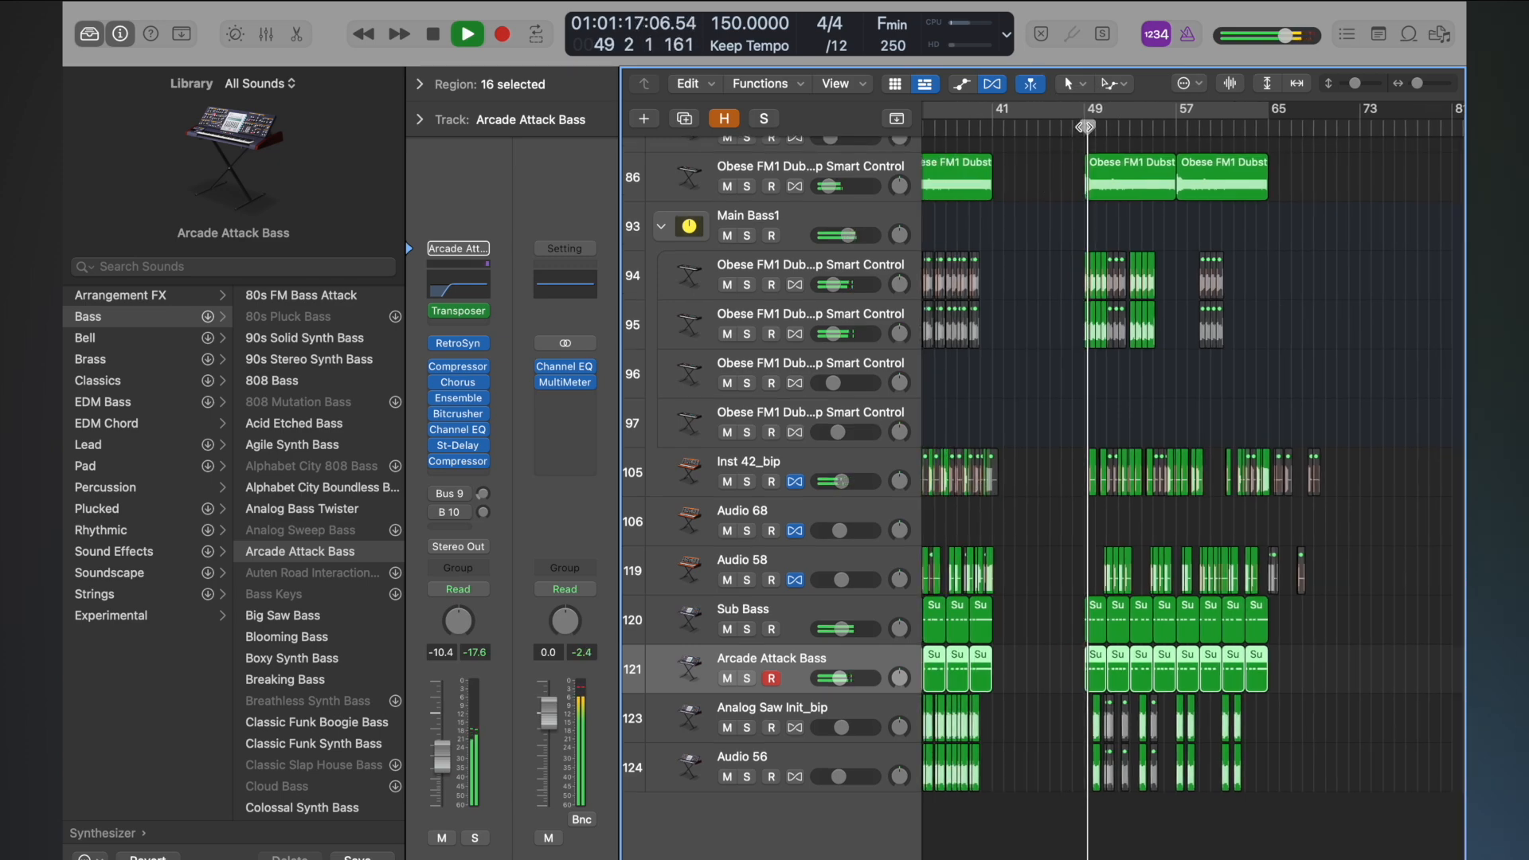
pyautogui.click(747, 679)
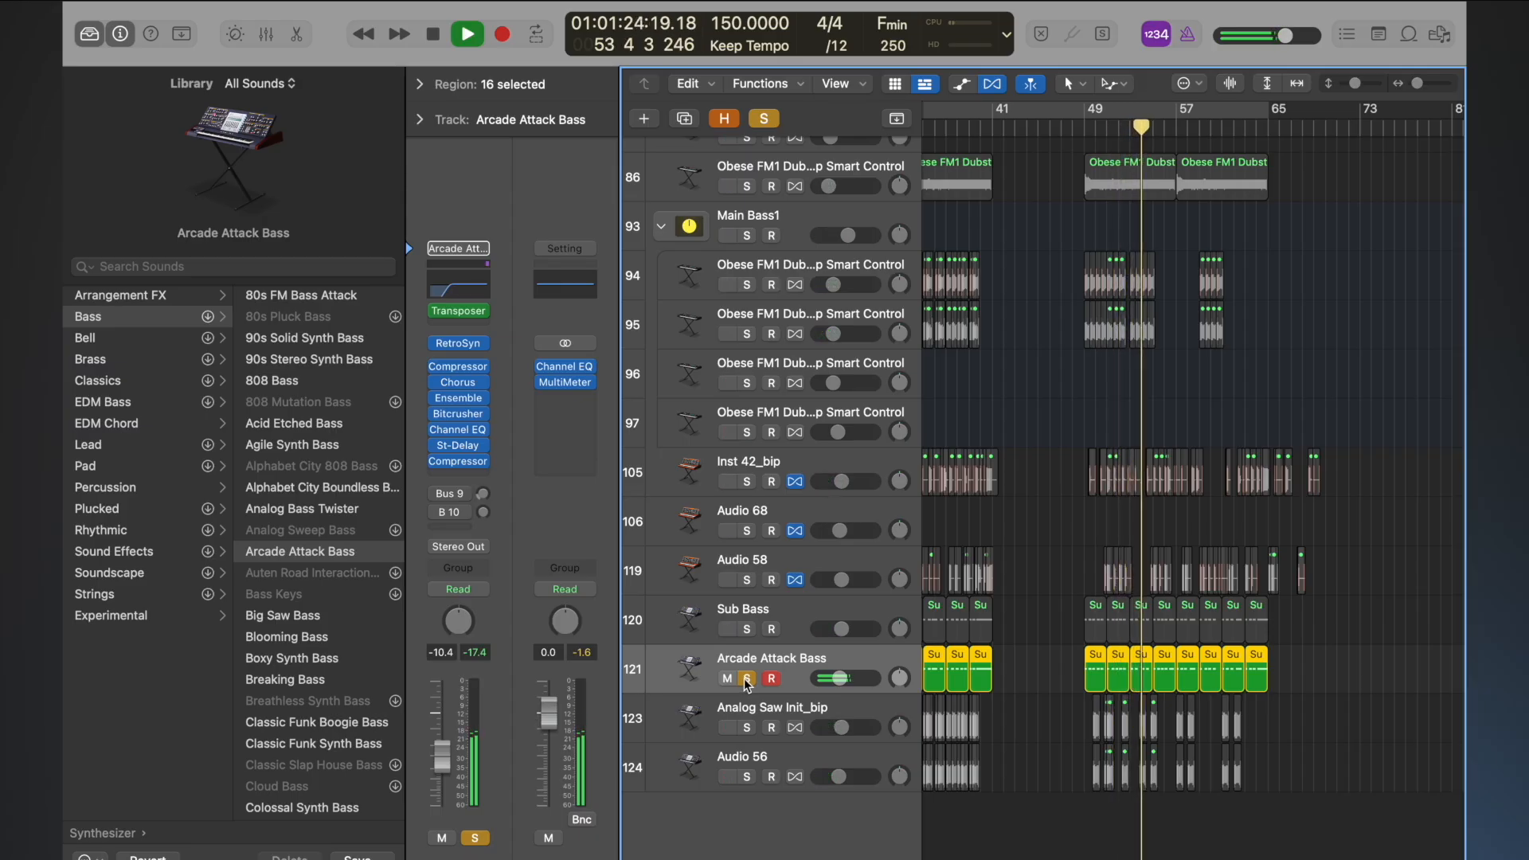
pyautogui.click(746, 679)
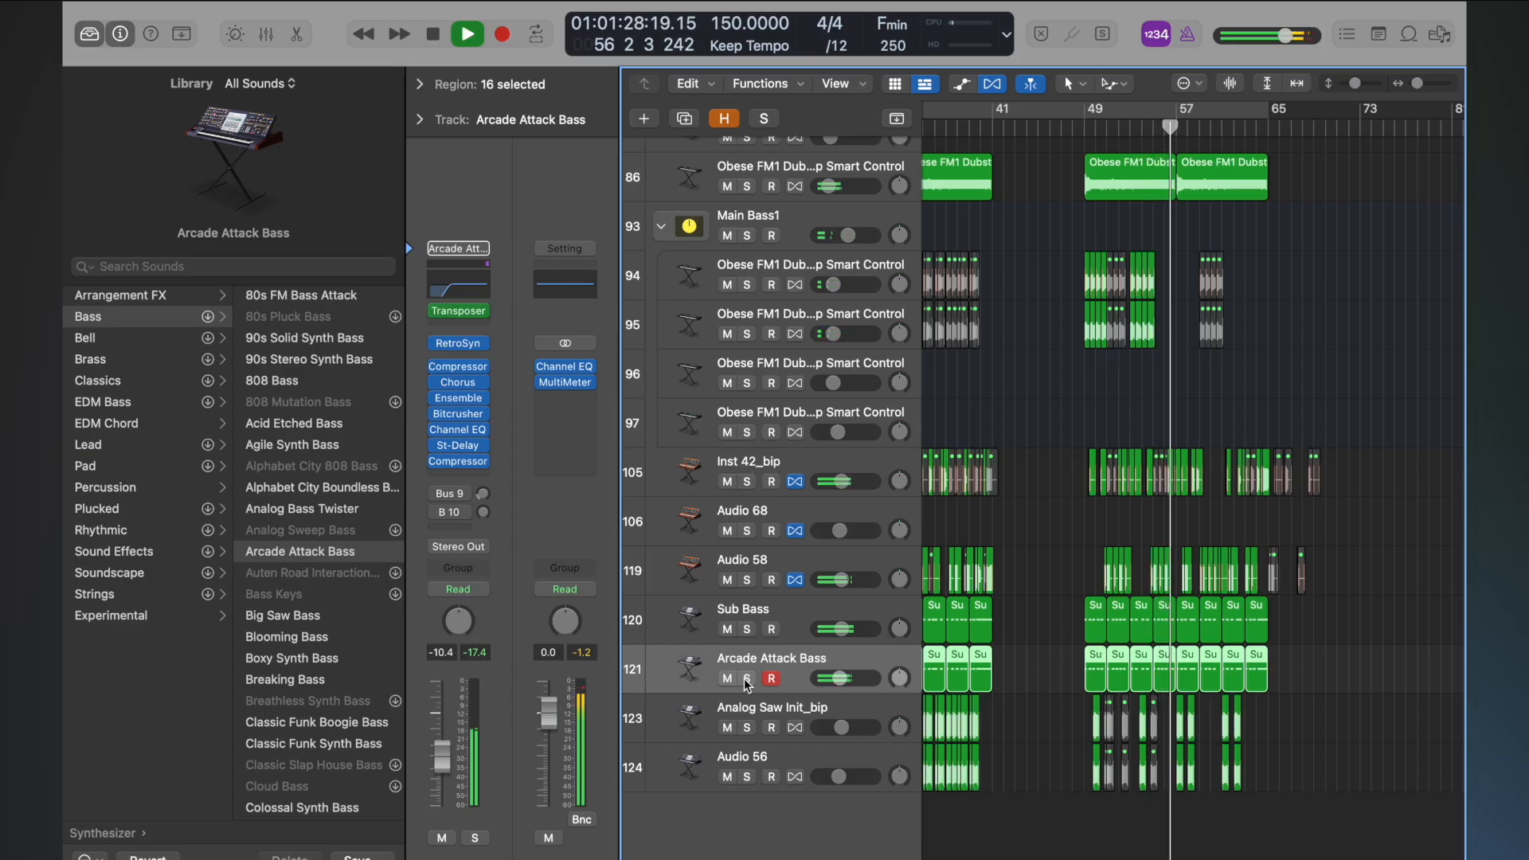
pyautogui.click(727, 678)
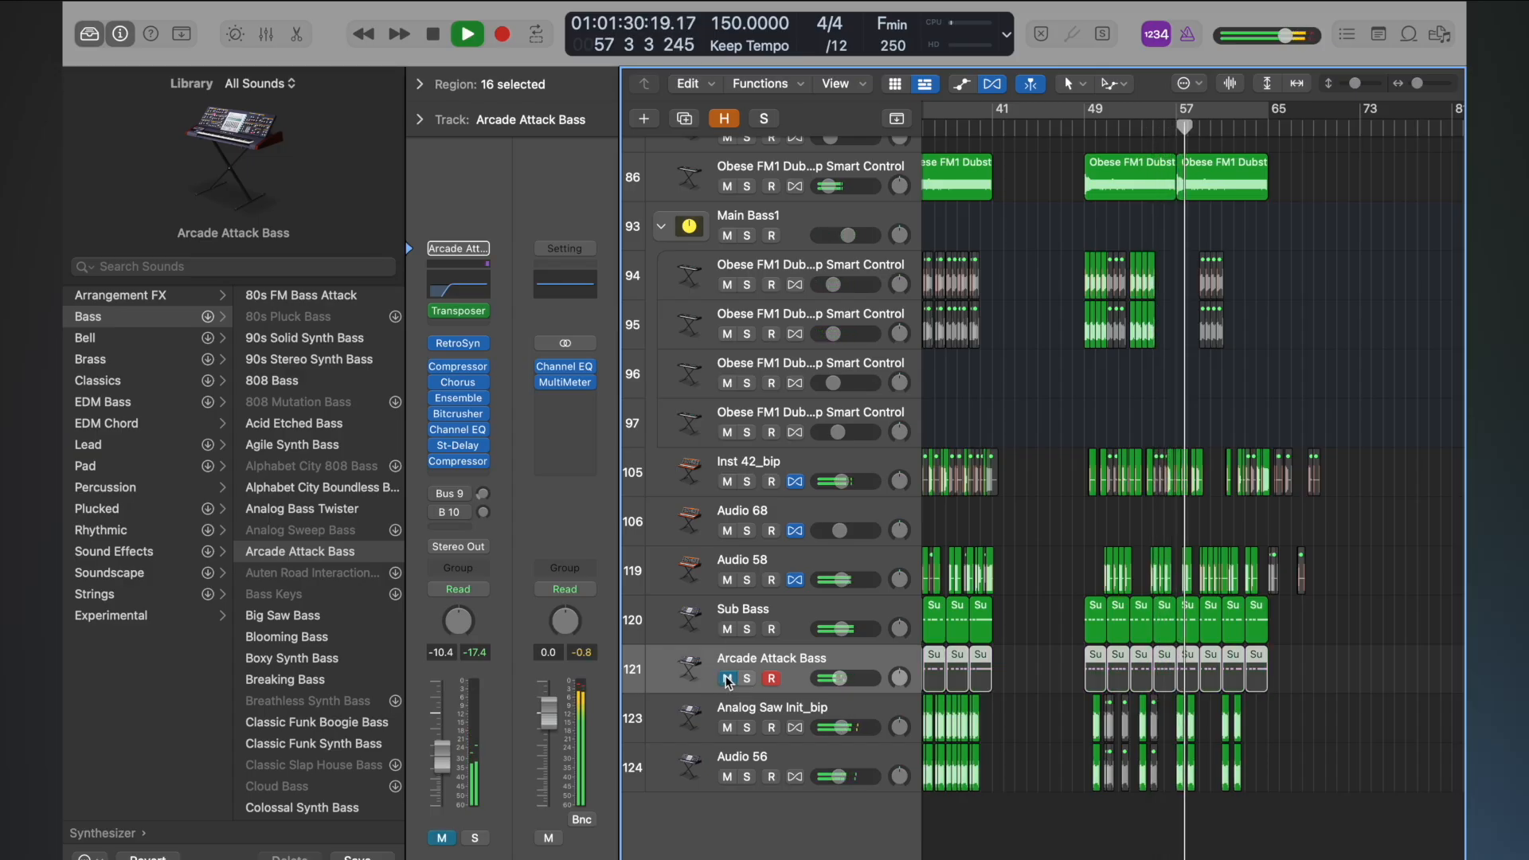
pyautogui.click(727, 678)
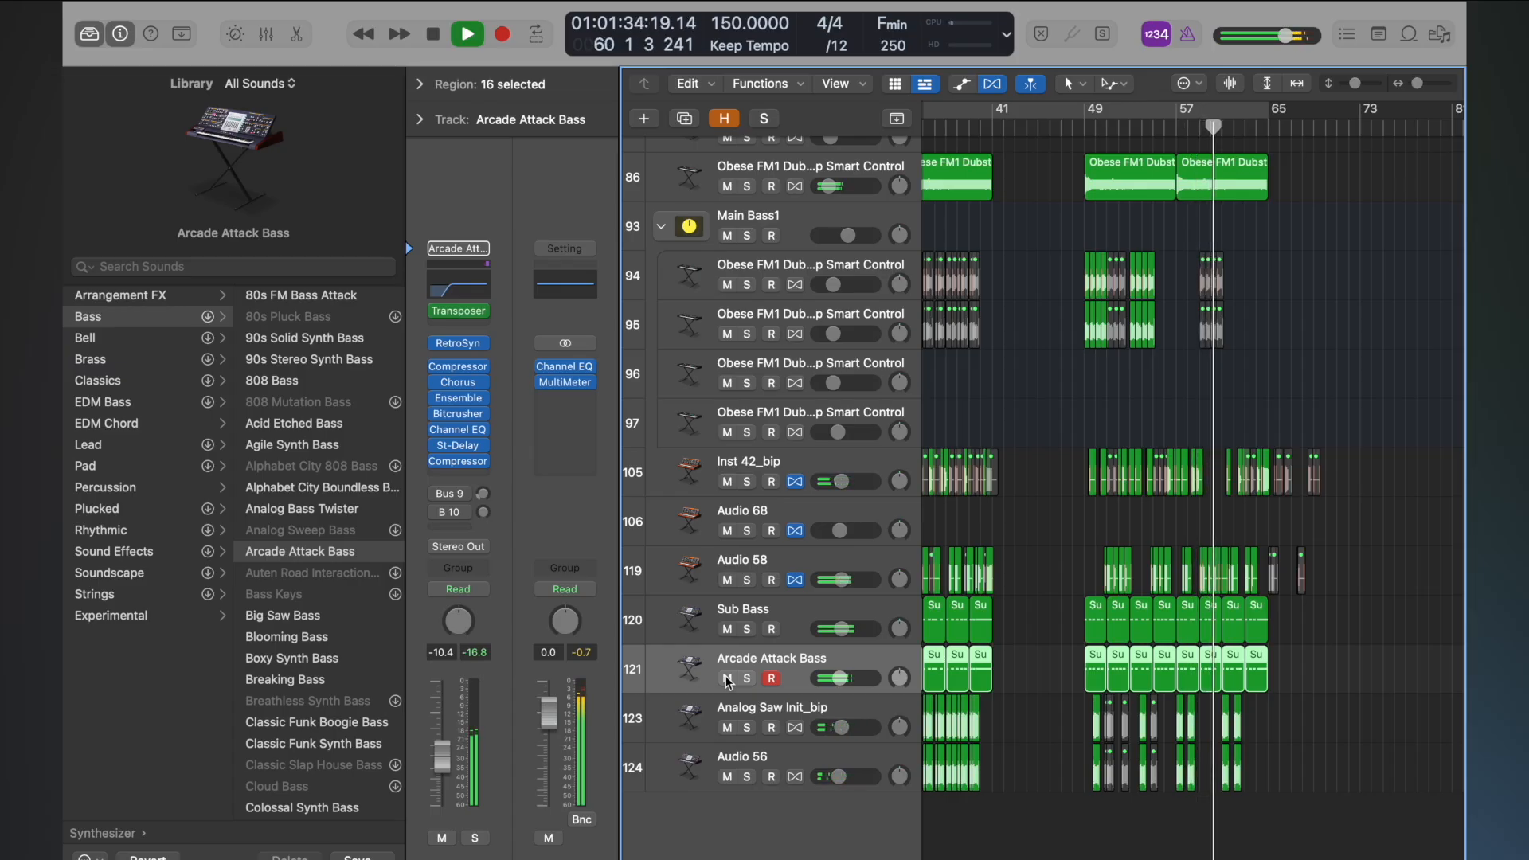
pyautogui.press('space')
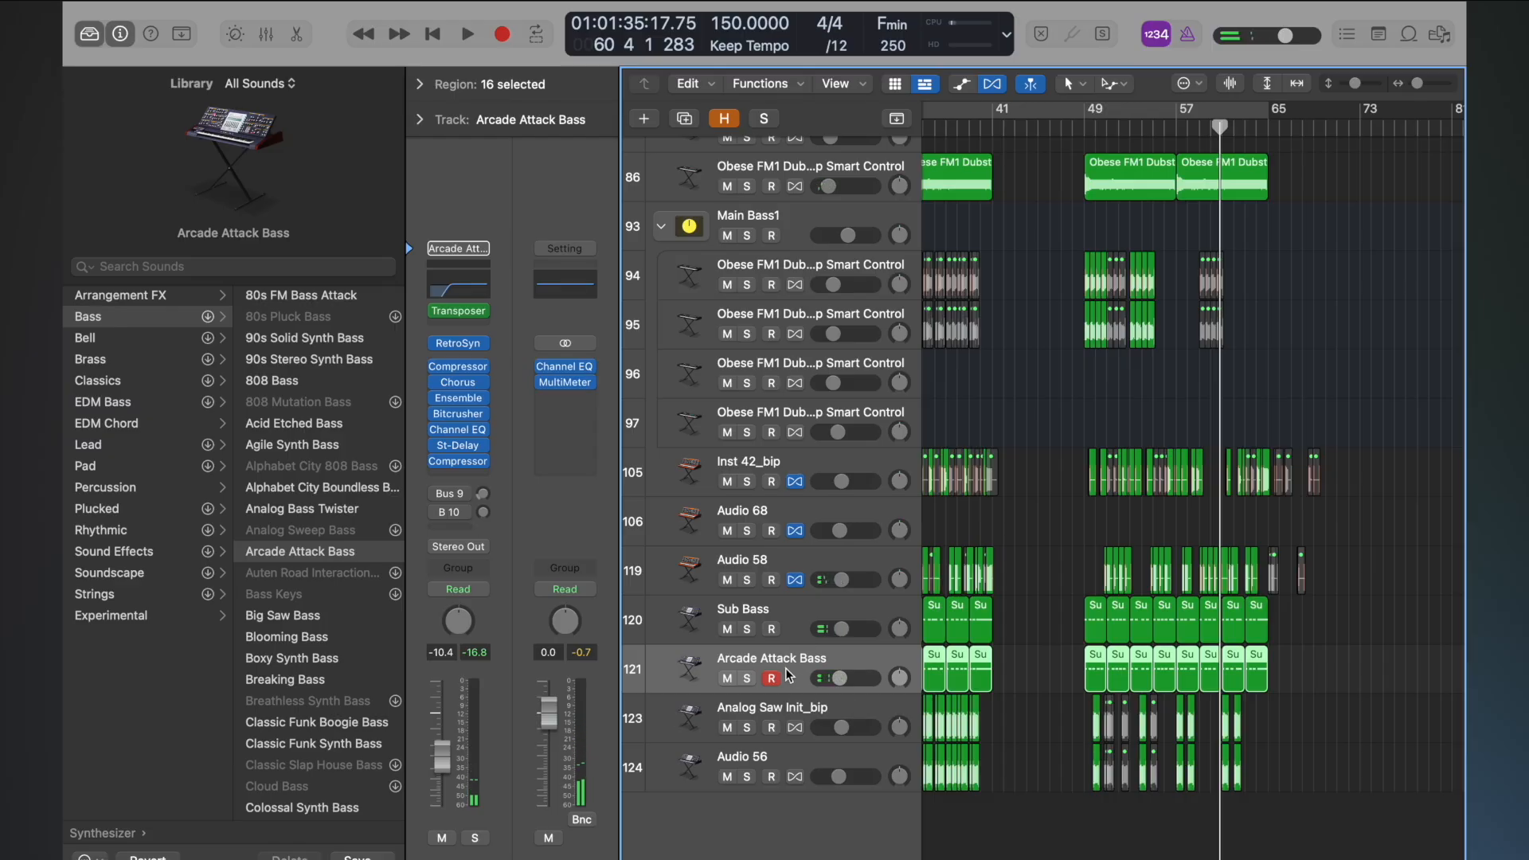
# - Duplicate the Arcade Attack Bass track's setup onto a new track and load the Dirty Planet bass patch on it
pyautogui.press('super+d')
pyautogui.scroll(-10, 368, 619)
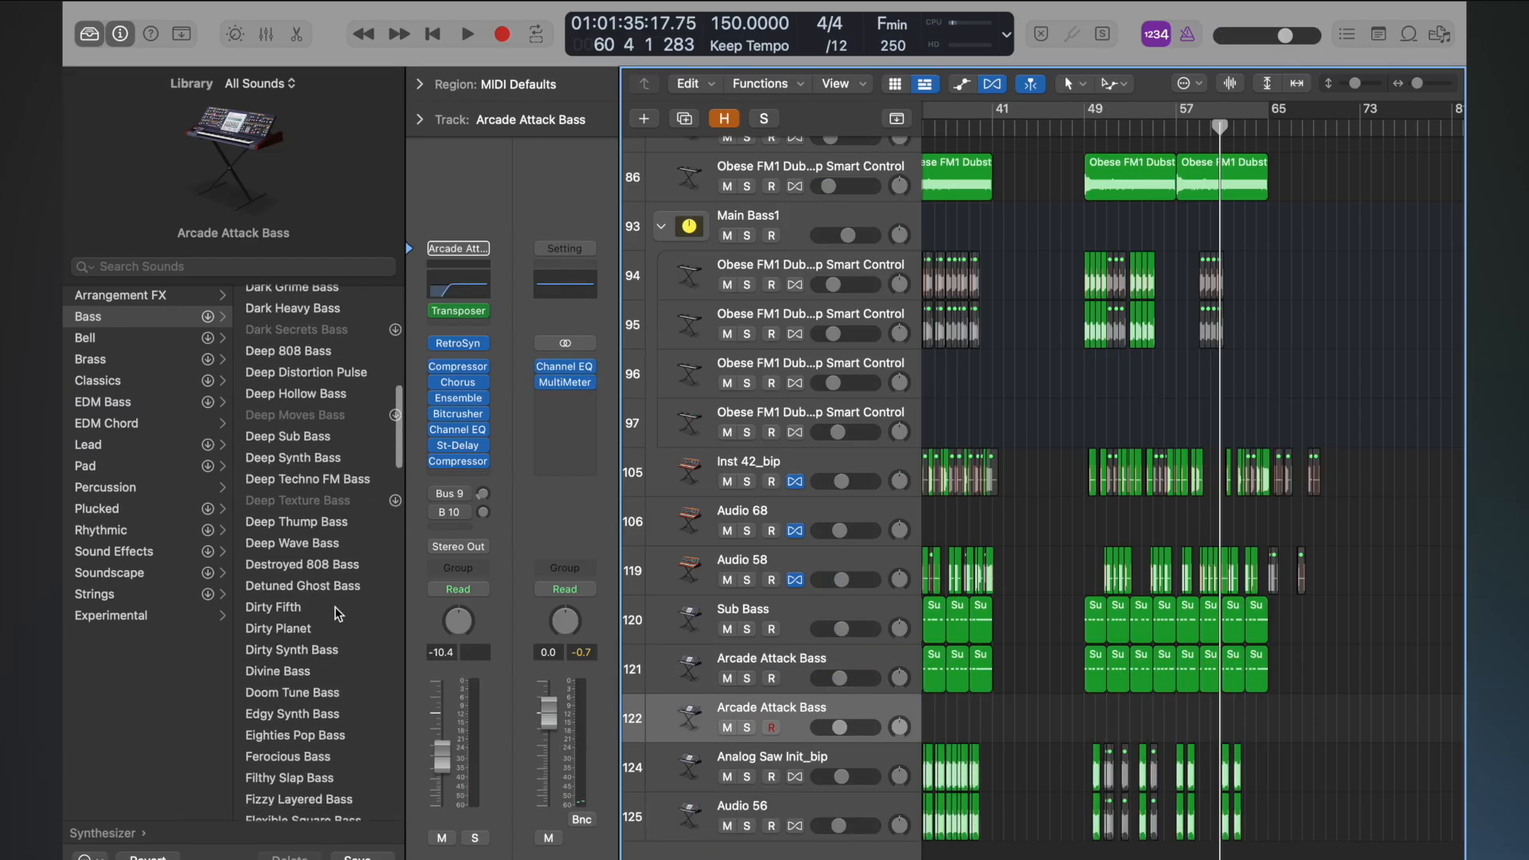
pyautogui.scroll(-3, 328, 586)
pyautogui.click(317, 555)
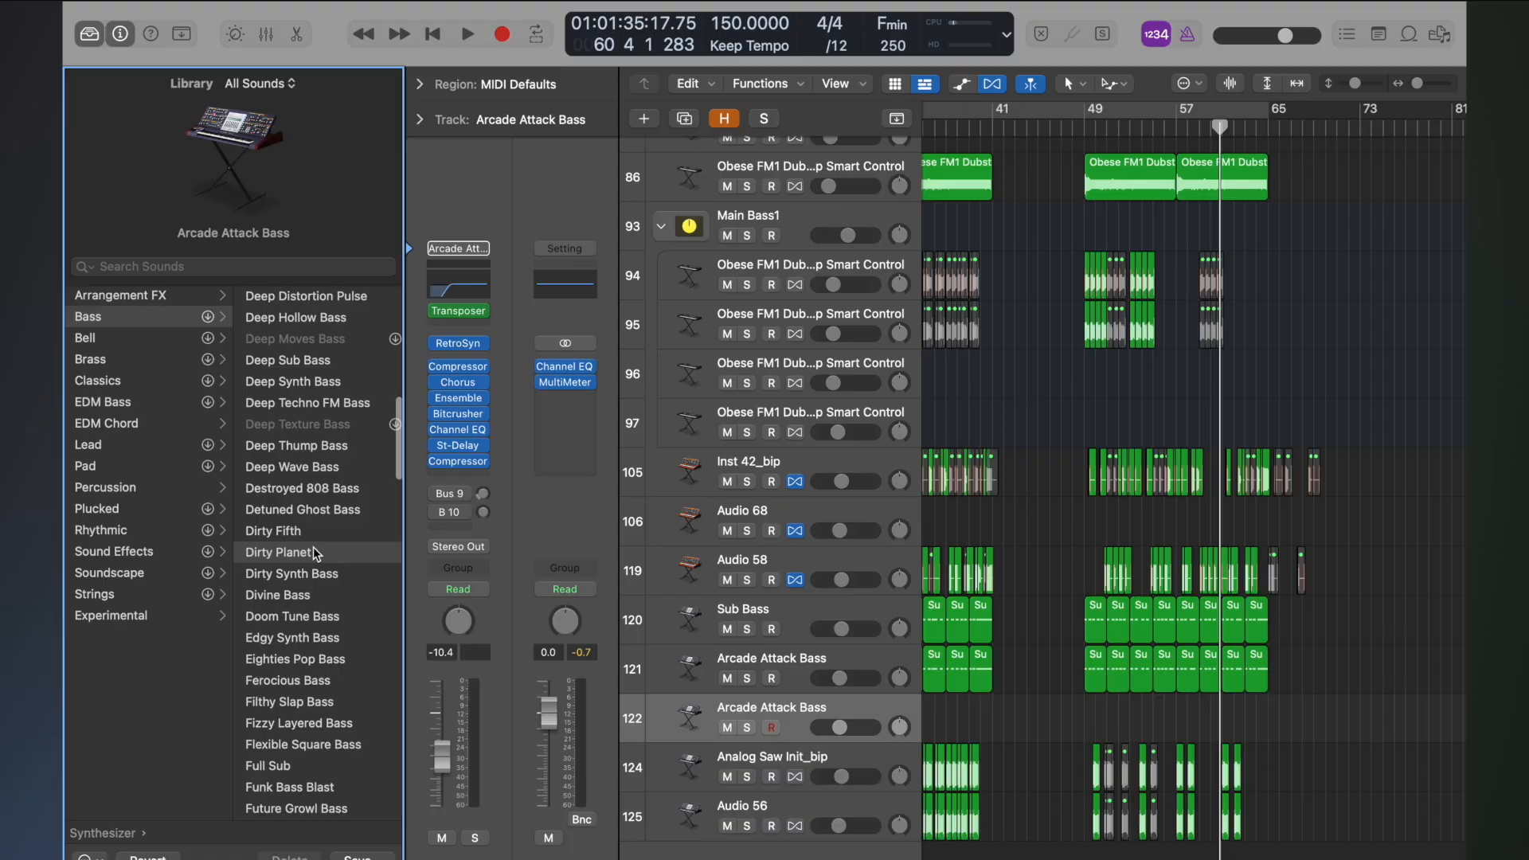
# - Solo the Arcade Attack Bass track and play it from bar 49
pyautogui.press('s')
pyautogui.press('s')
pyautogui.click(796, 661)
pyautogui.press('s')
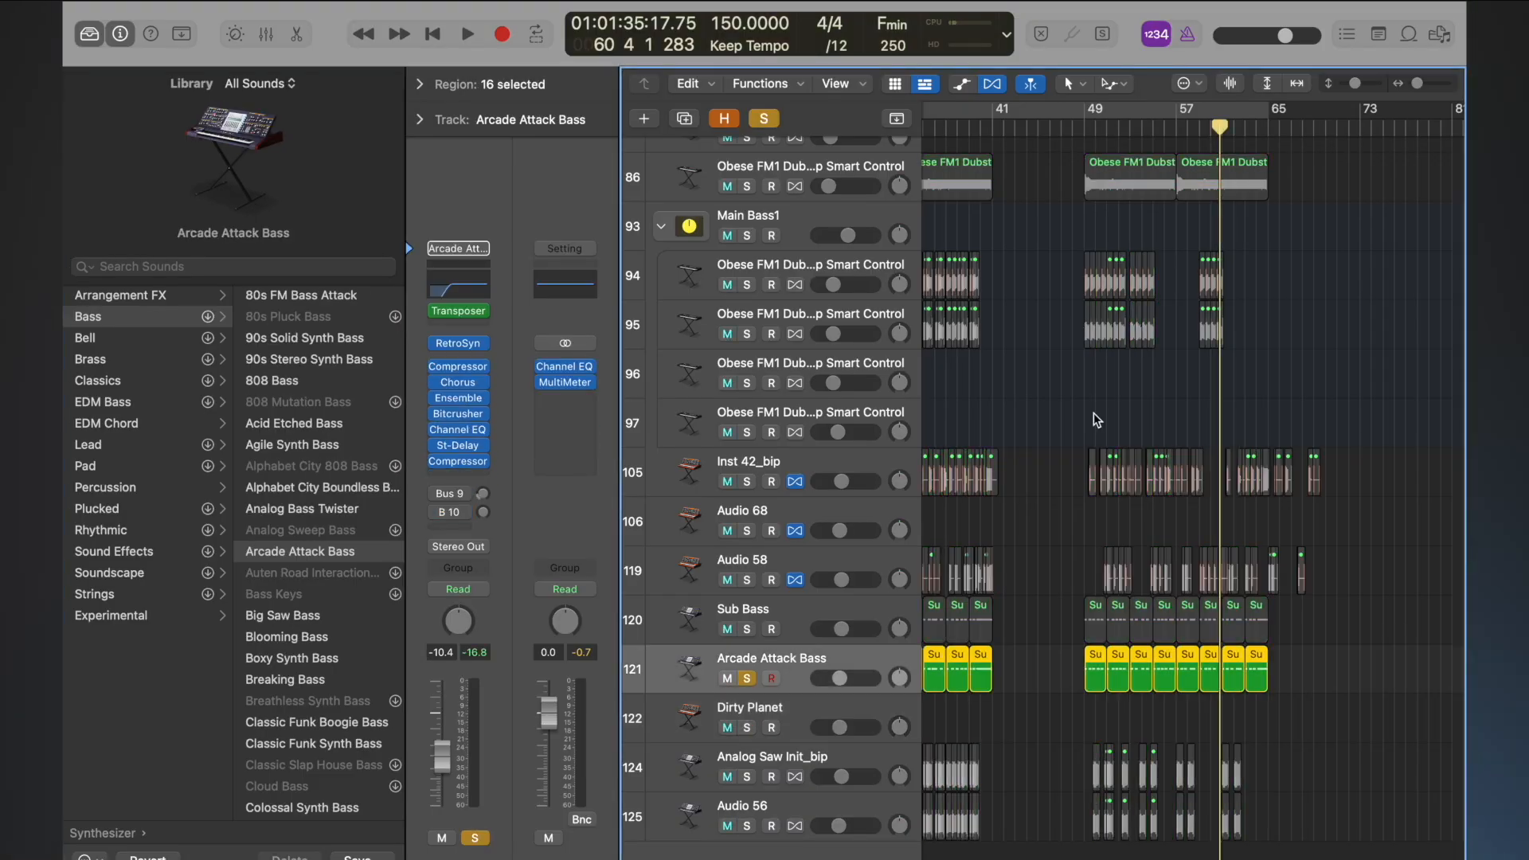
pyautogui.click(1095, 117)
pyautogui.press('space')
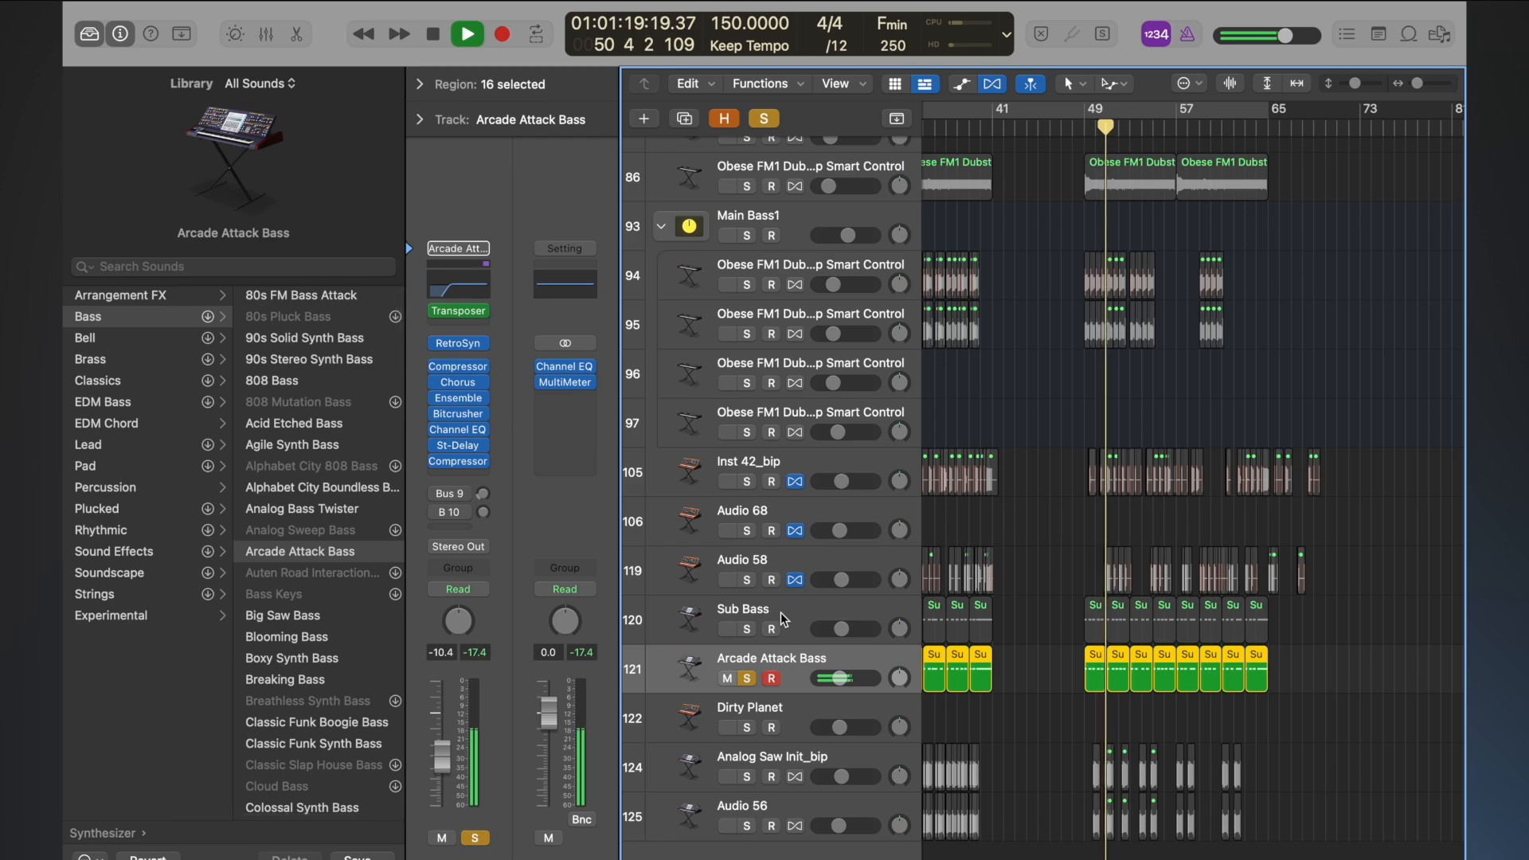
# - Stop playback, copy all Arcade Attack Bass regions onto the Dirty Planet track and solo only that track
pyautogui.click(791, 704)
pyautogui.press('space')
pyautogui.press('super+Left')
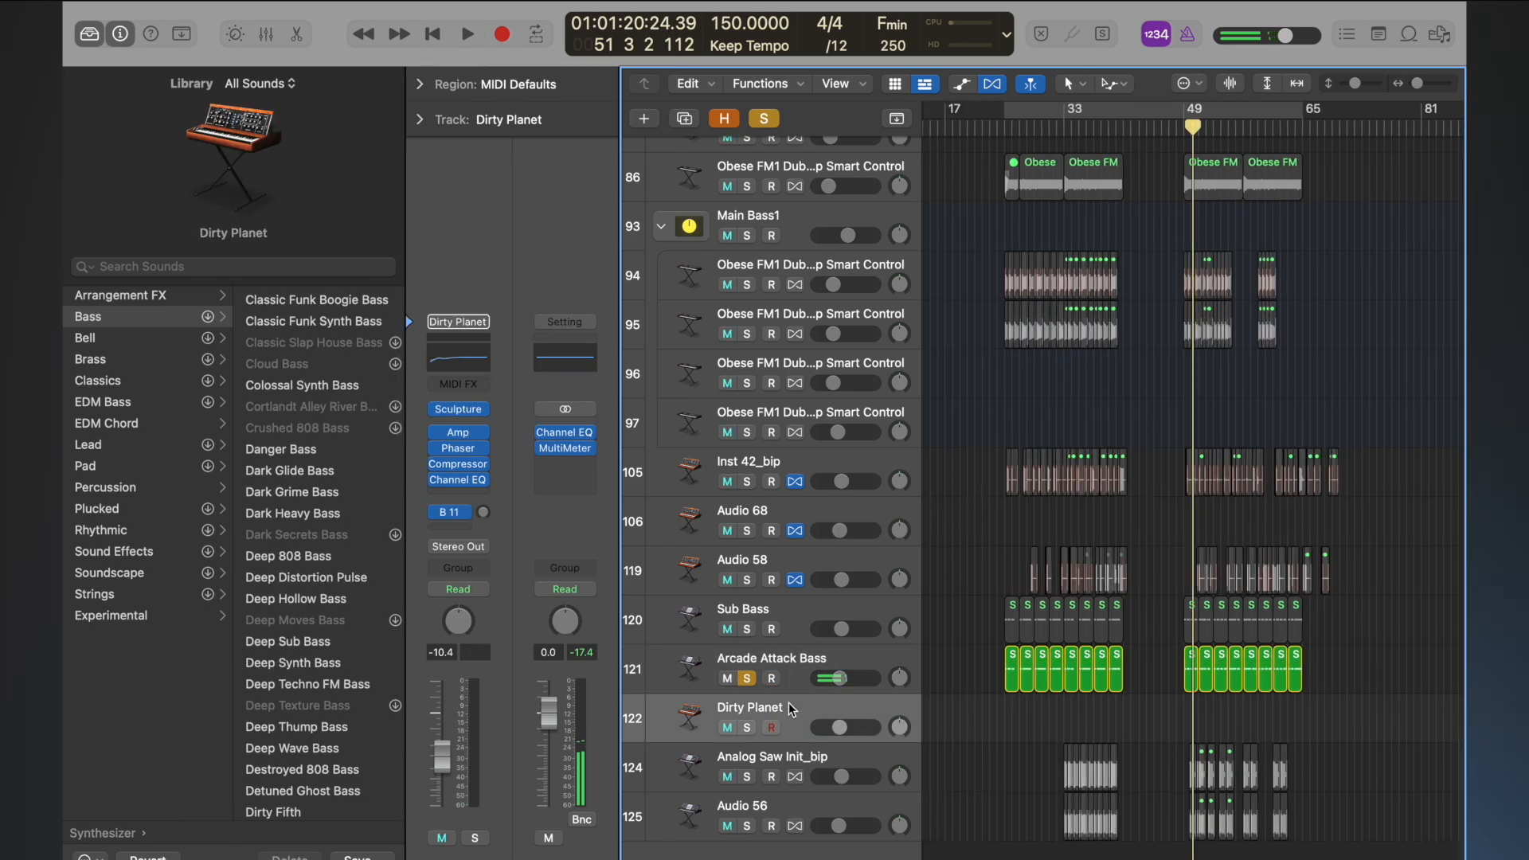
pyautogui.scroll(-3, 999, 682)
pyautogui.moveTo(1058, 672); pyautogui.dragTo(1371, 691)
pyautogui.moveTo(1074, 658); pyautogui.dragTo(1075, 716)
pyautogui.click(747, 725)
pyautogui.click(747, 679)
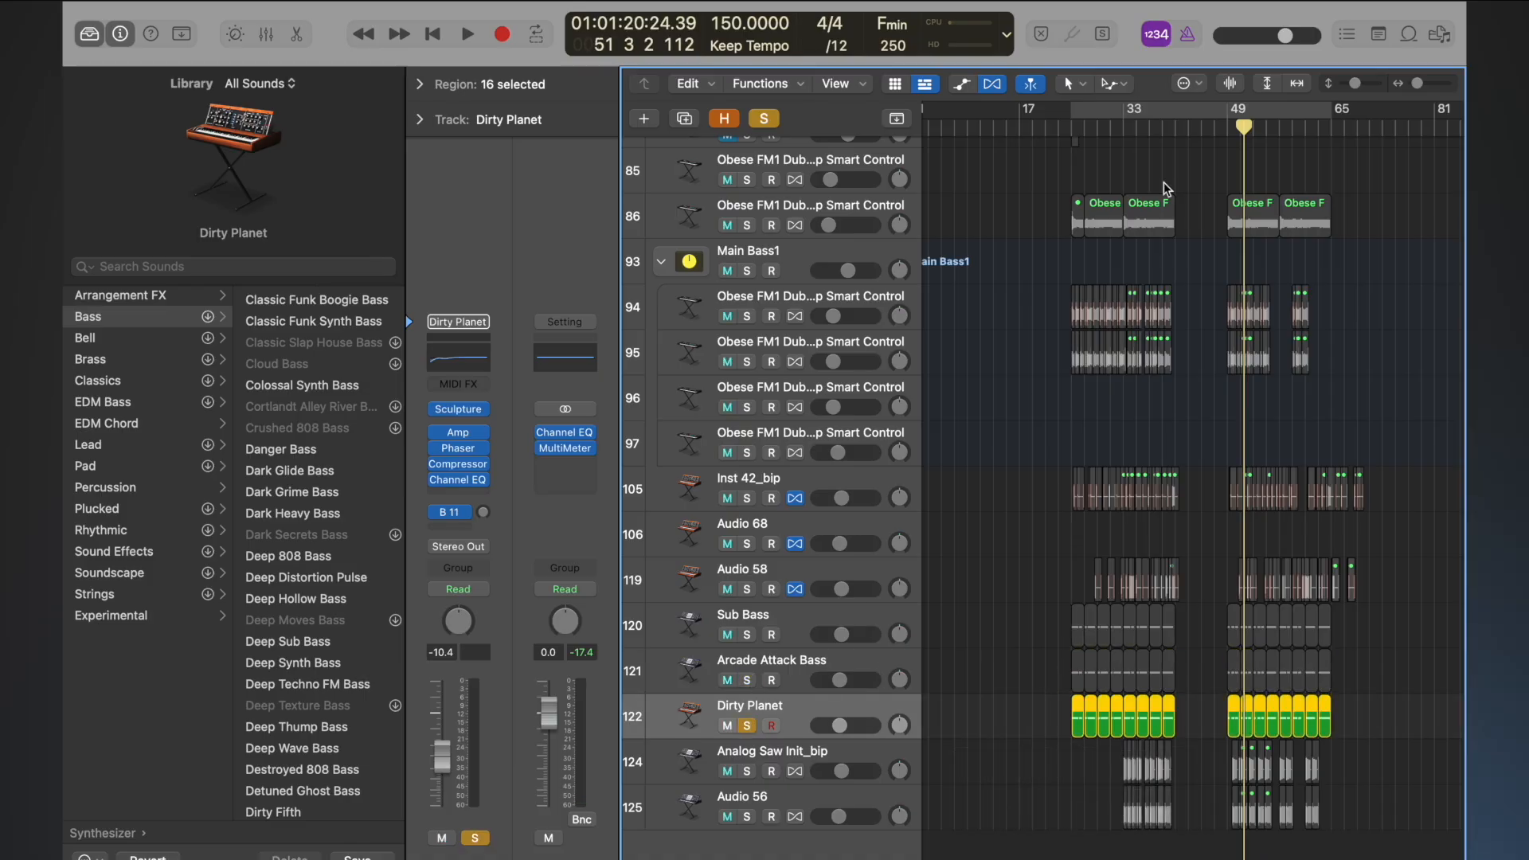
# - Audition the Dirty Planet regions and raise all their notes by 24 semitones to F2 in the Piano Roll
pyautogui.press('space')
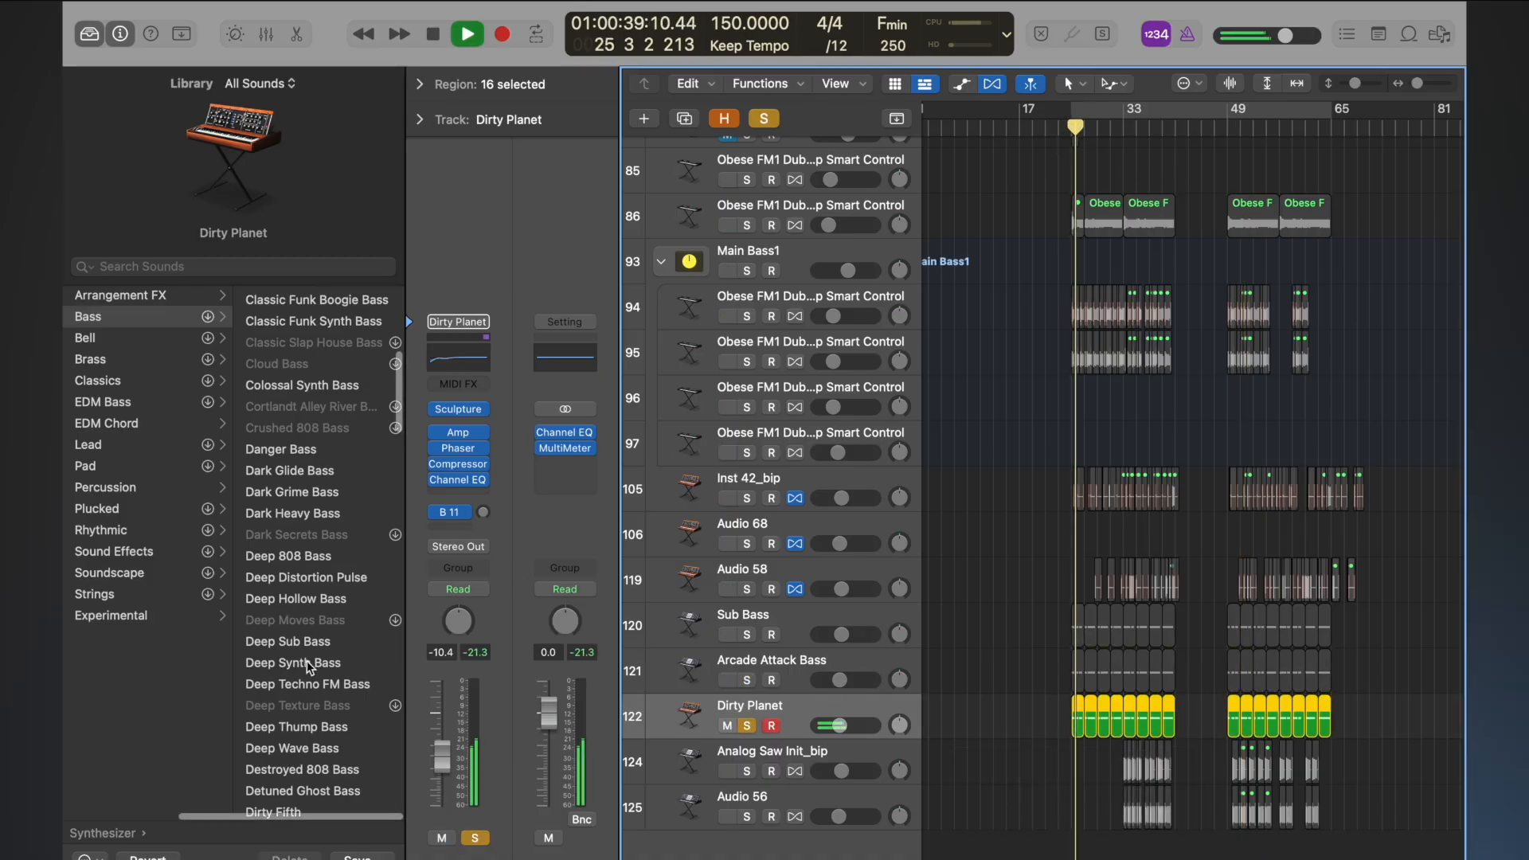
pyautogui.click(465, 384)
pyautogui.click(465, 384)
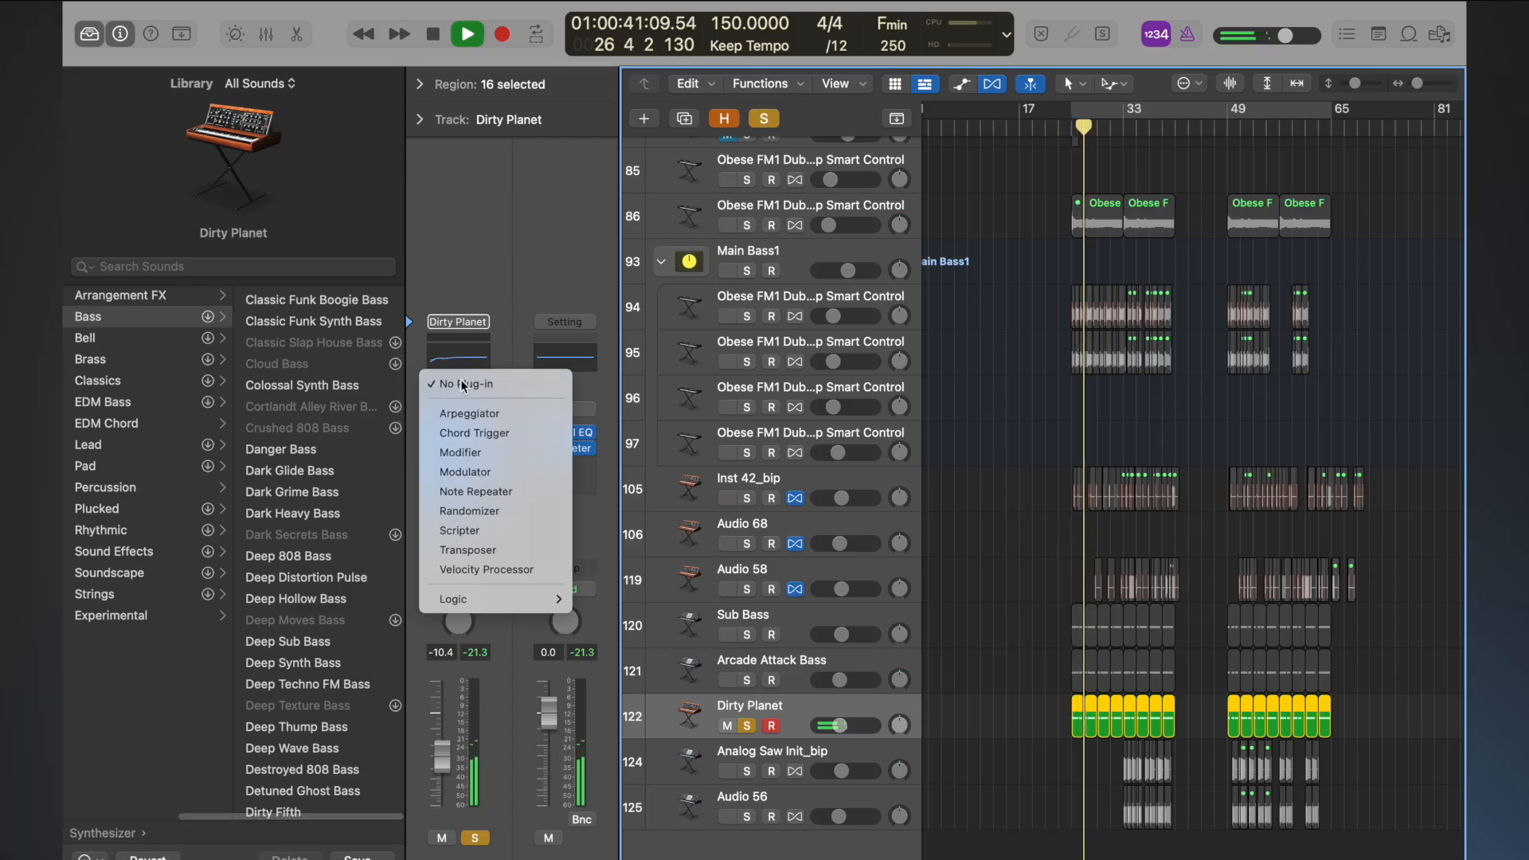
pyautogui.doubleClick(1078, 708)
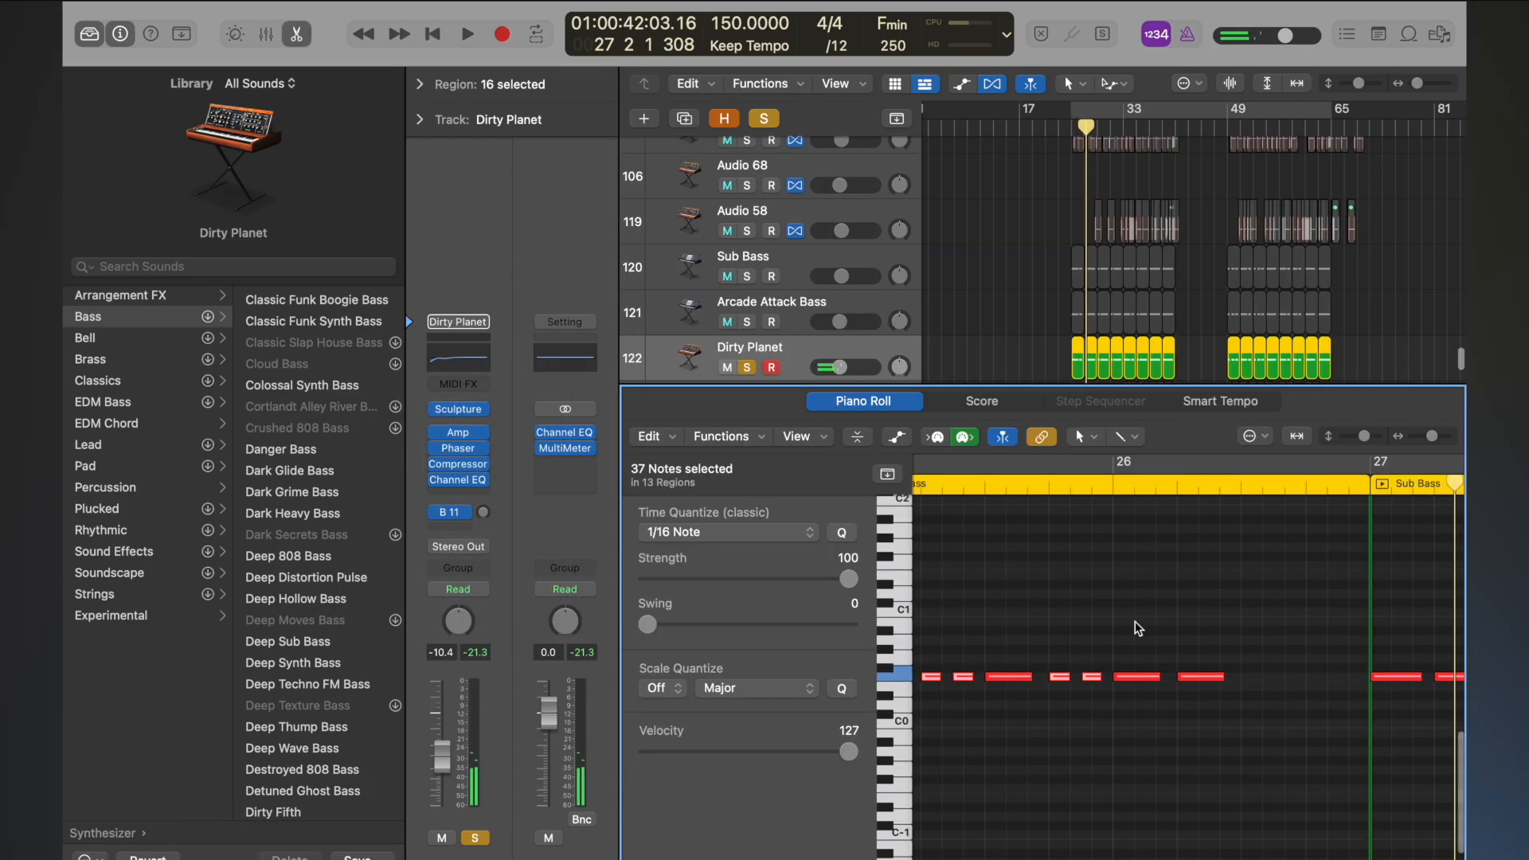
pyautogui.press('super+a')
pyautogui.moveTo(1140, 683); pyautogui.dragTo(1140, 503)
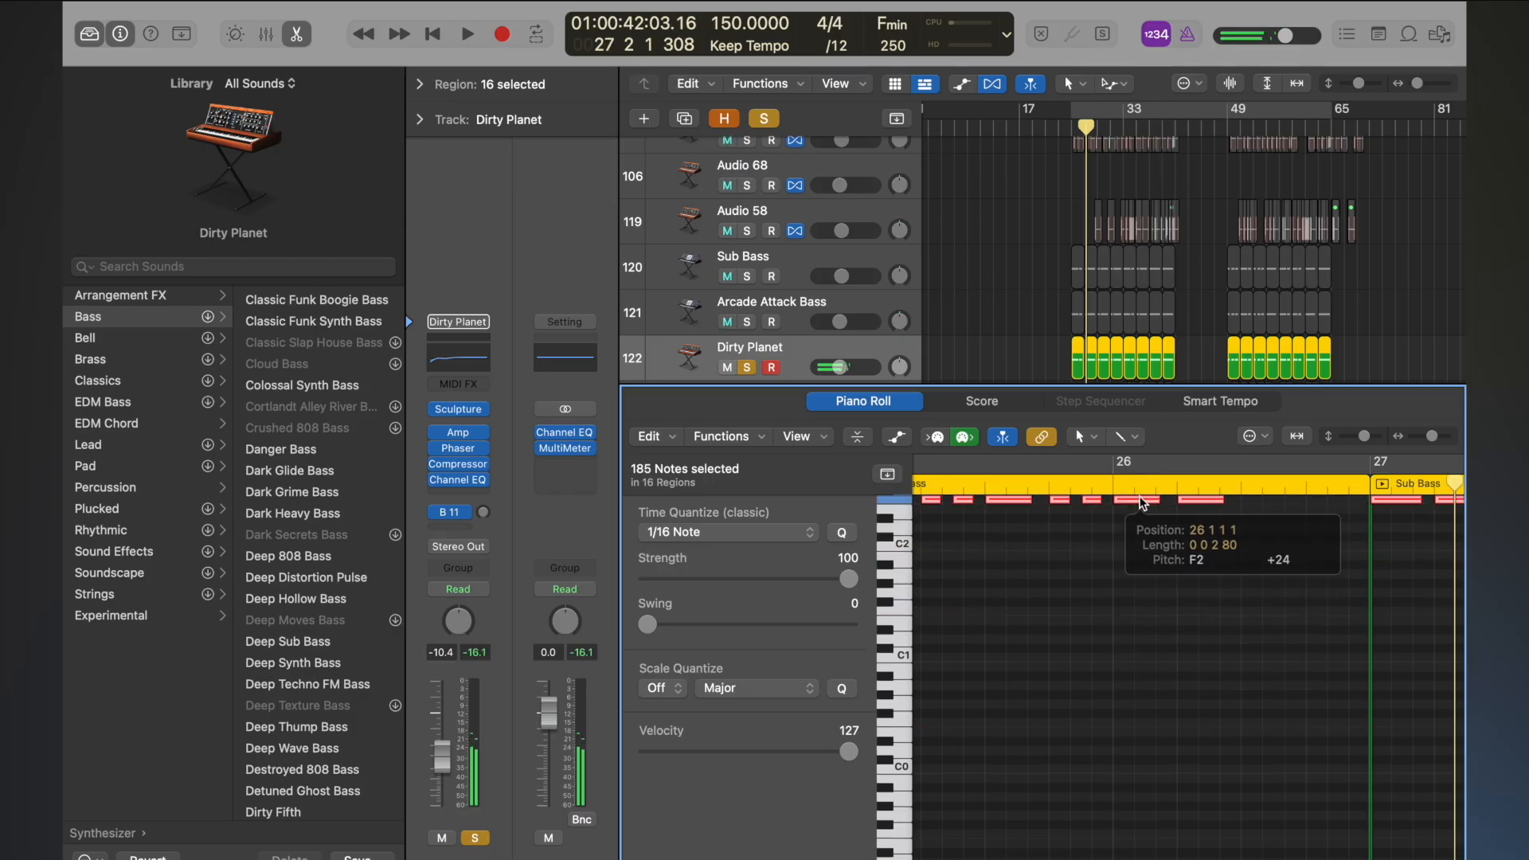
# - Play the Dirty Planet bass from bar 24 and turn on cycle playback across the selected regions
pyautogui.click(1066, 128)
pyautogui.press('space')
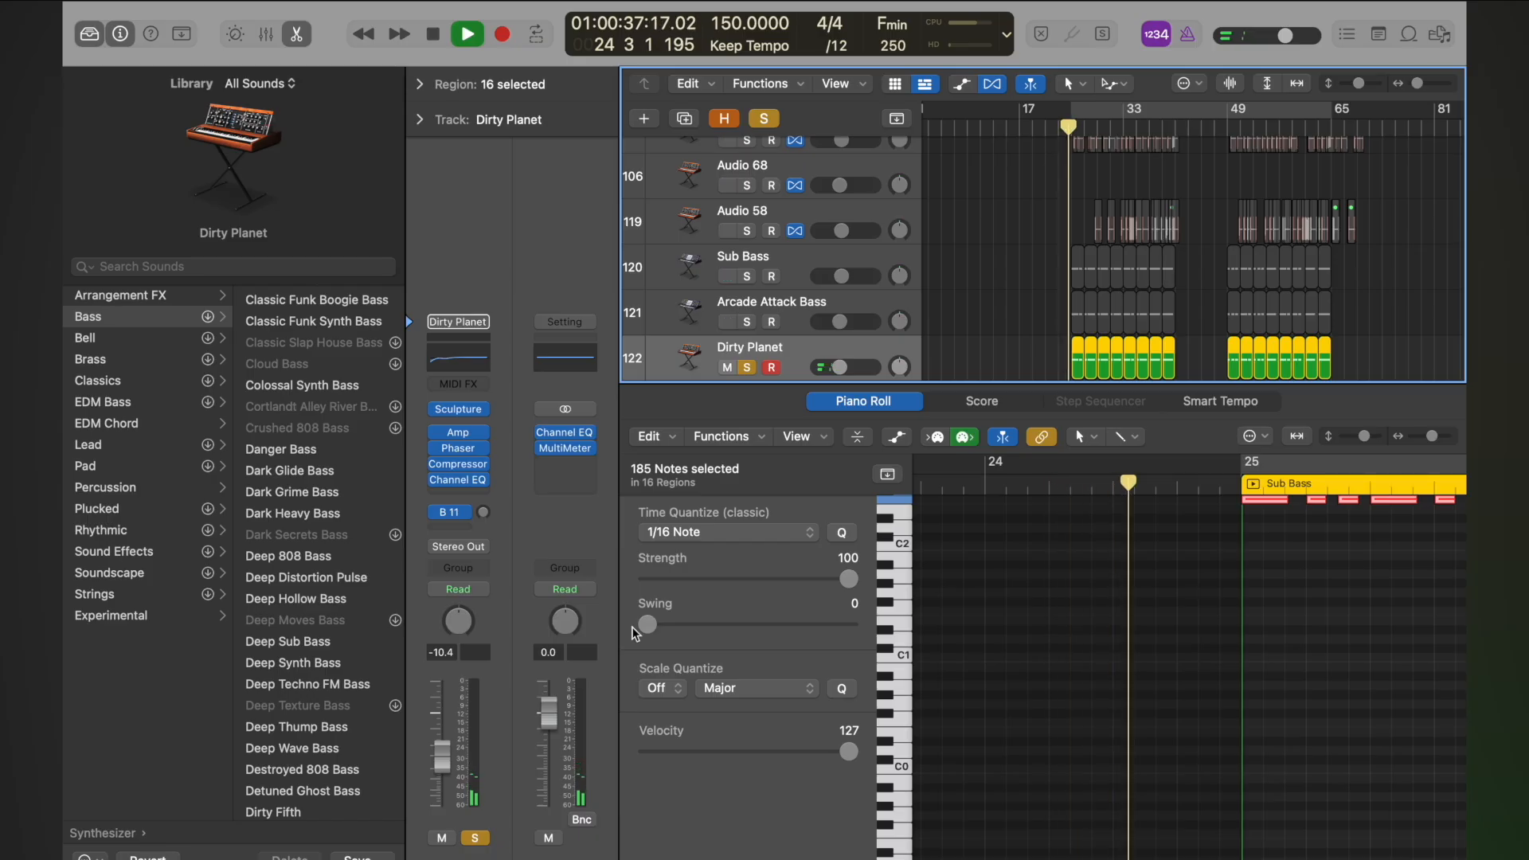
pyautogui.press('c')
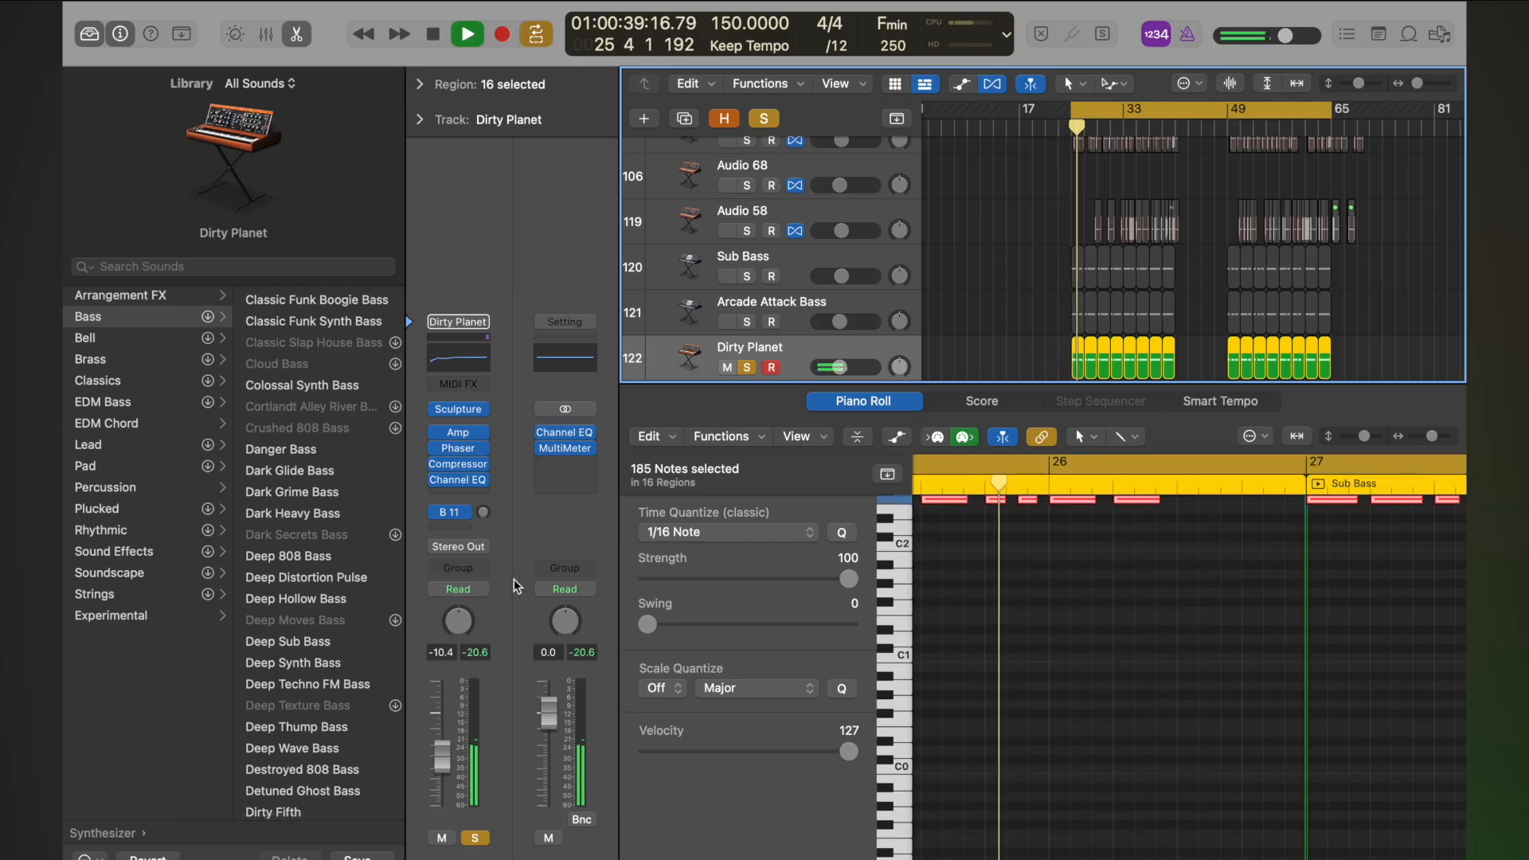
# - Switch the track to the Danger Bass patch, lower all its notes one octave to F1 and replay it
pyautogui.scroll(-1, 255, 581)
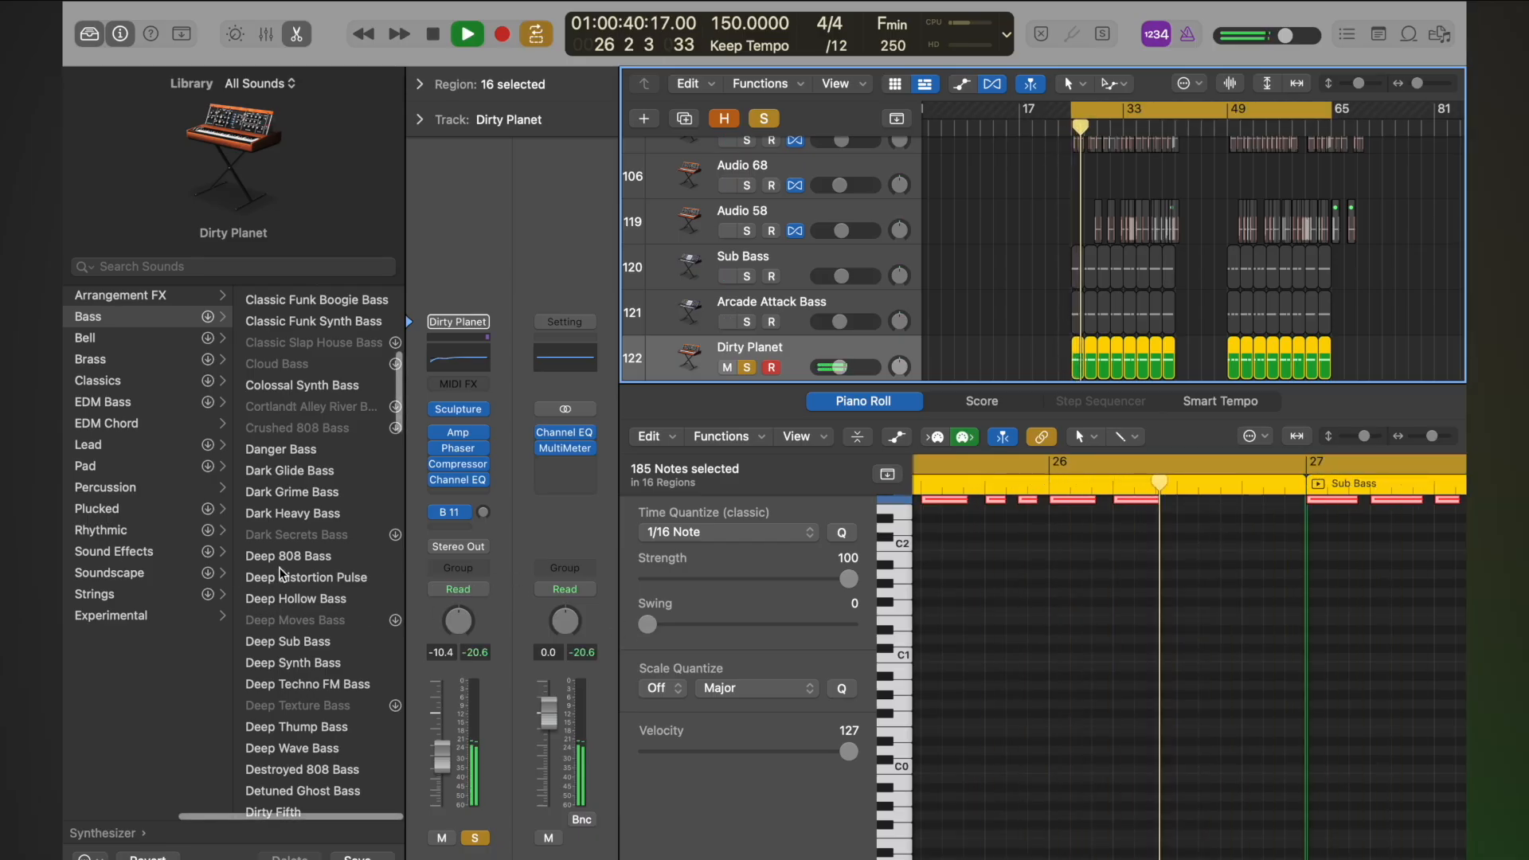
pyautogui.click(305, 450)
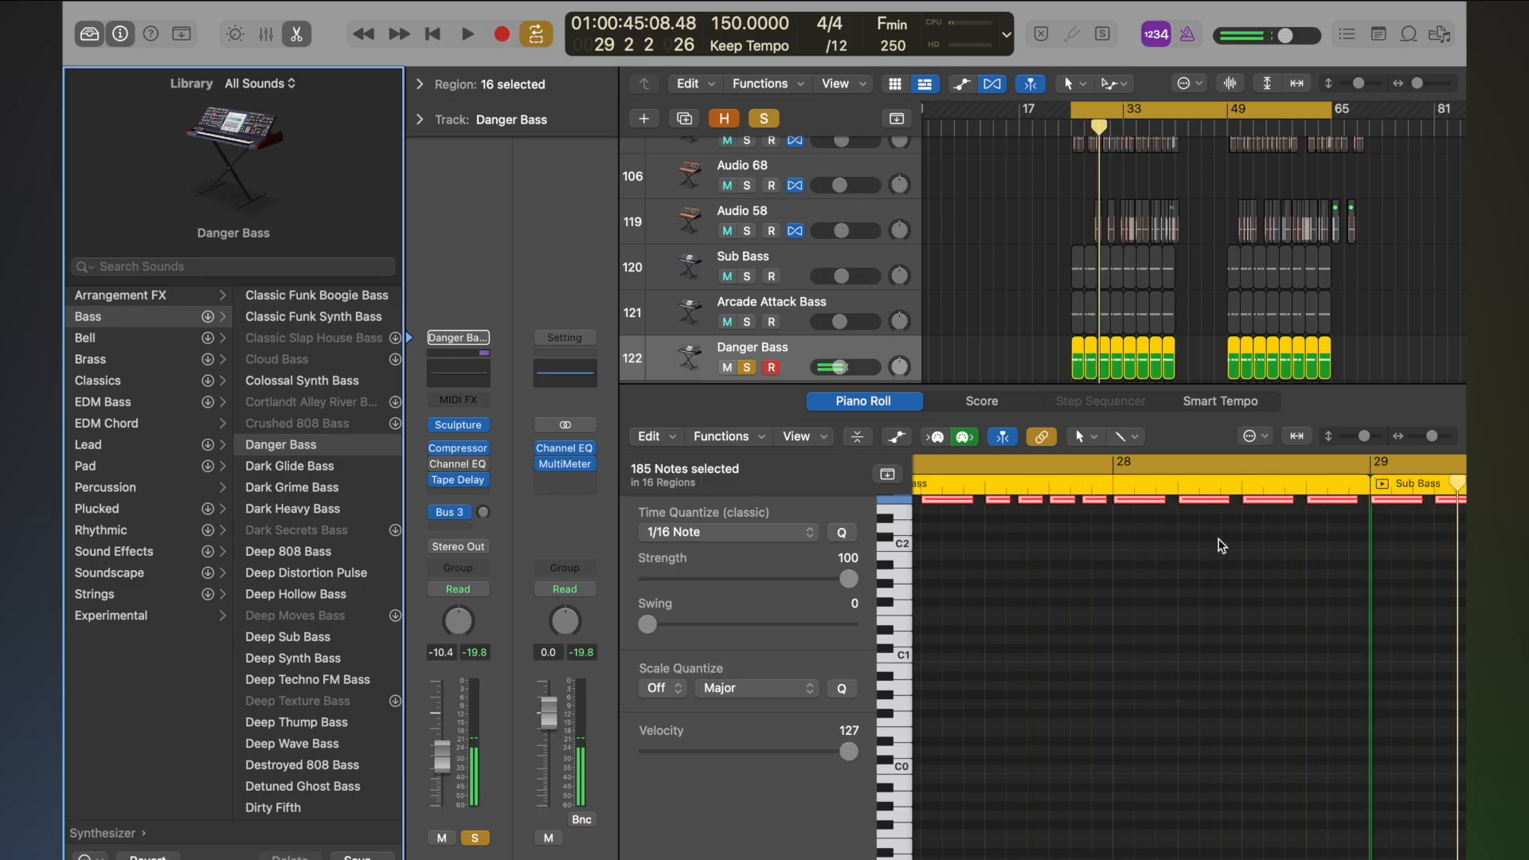
pyautogui.moveTo(1143, 508); pyautogui.dragTo(1147, 614)
pyautogui.press('space')
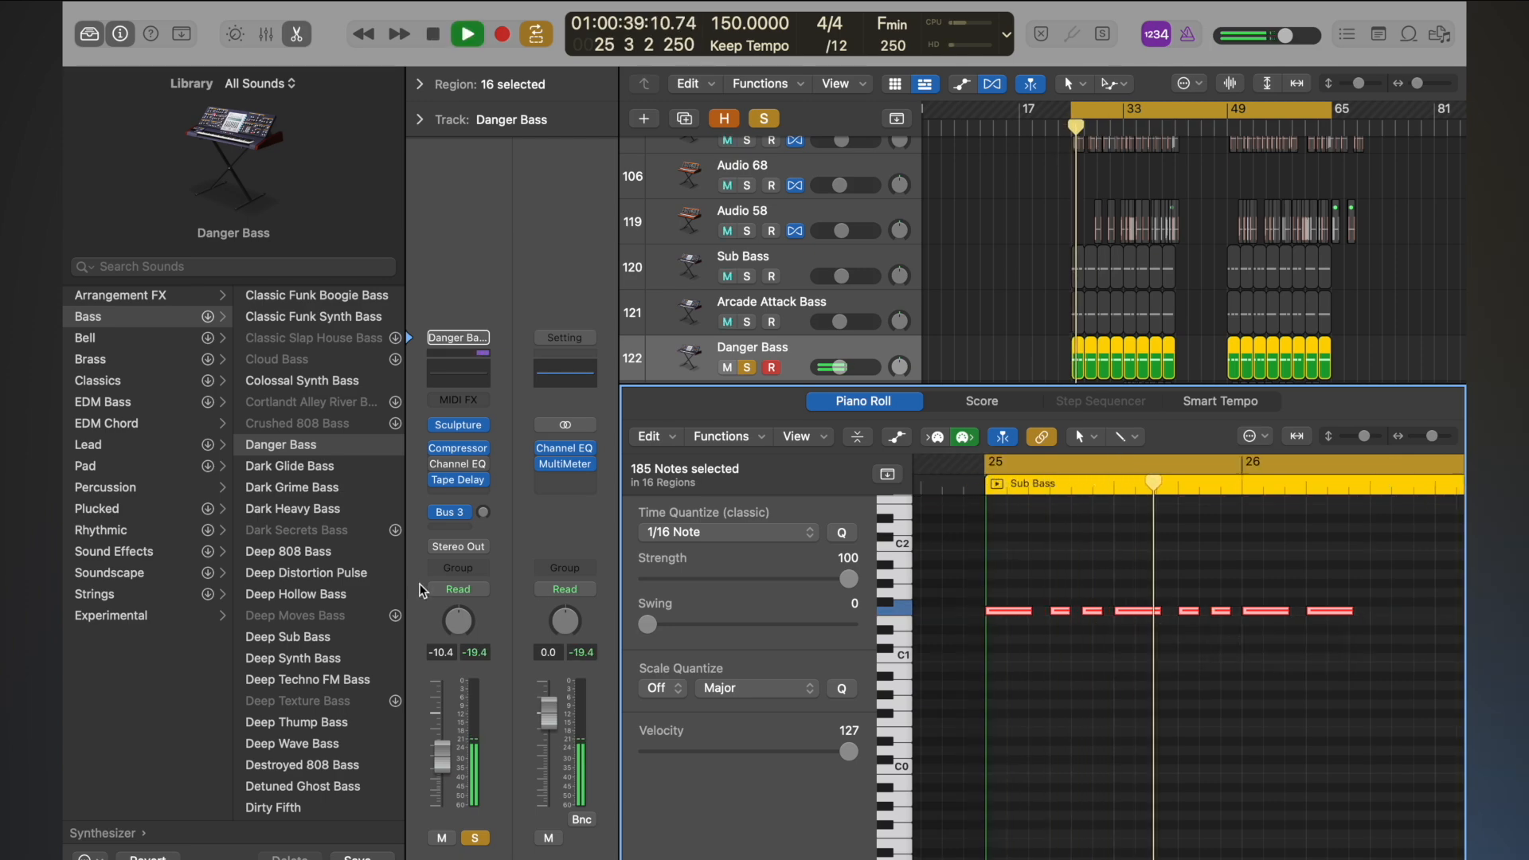
# - Audition Deep 808 Bass, Deep Distortion Pulse and Deep Hollow Bass, and load the Deep Techno FM Bass patch
pyautogui.scroll(-1, 307, 546)
pyautogui.click(320, 532)
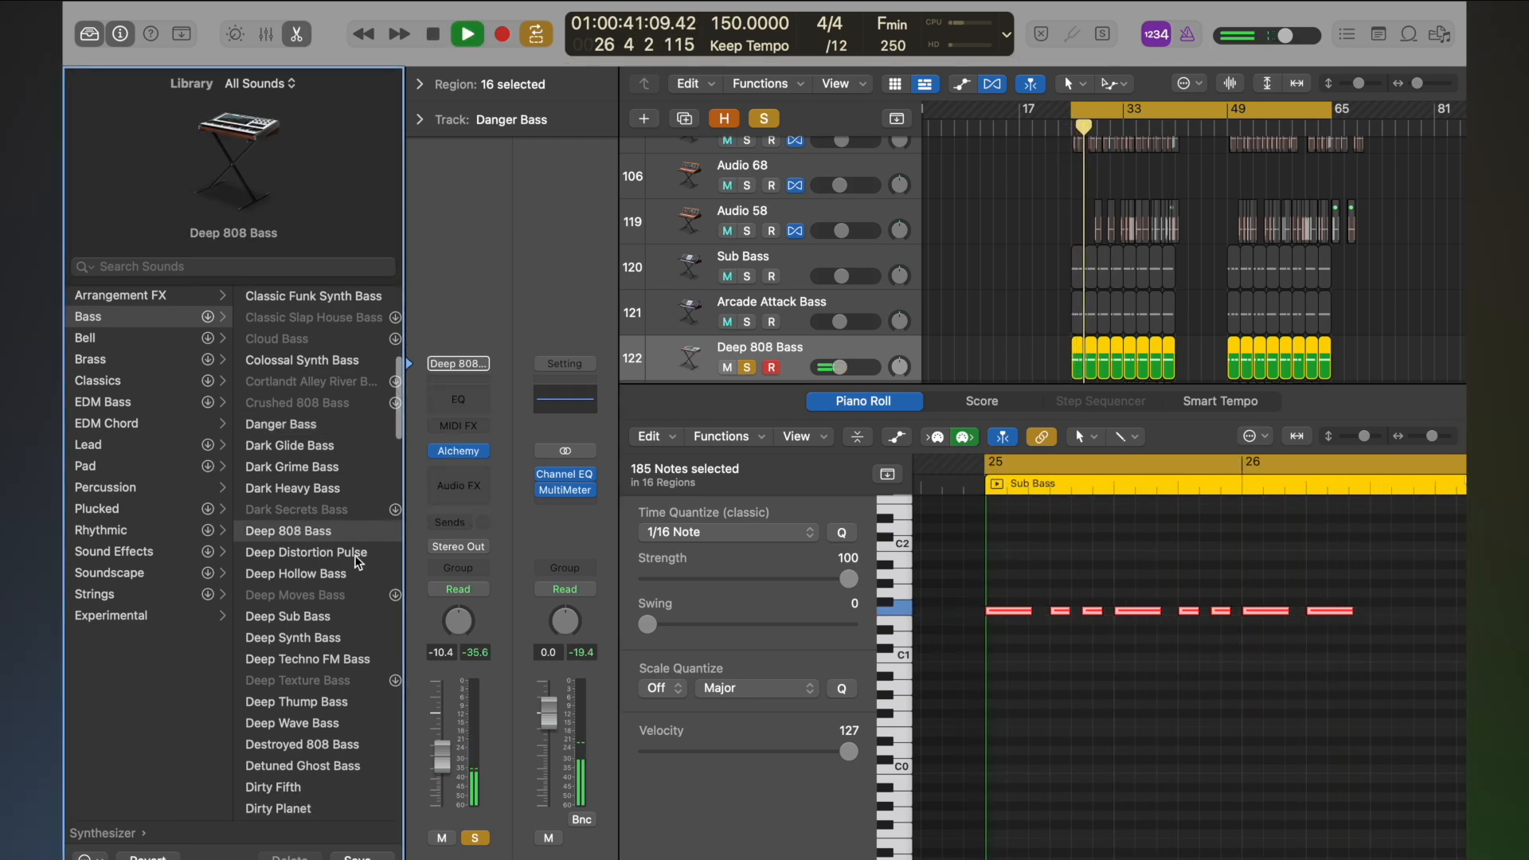
pyautogui.click(313, 552)
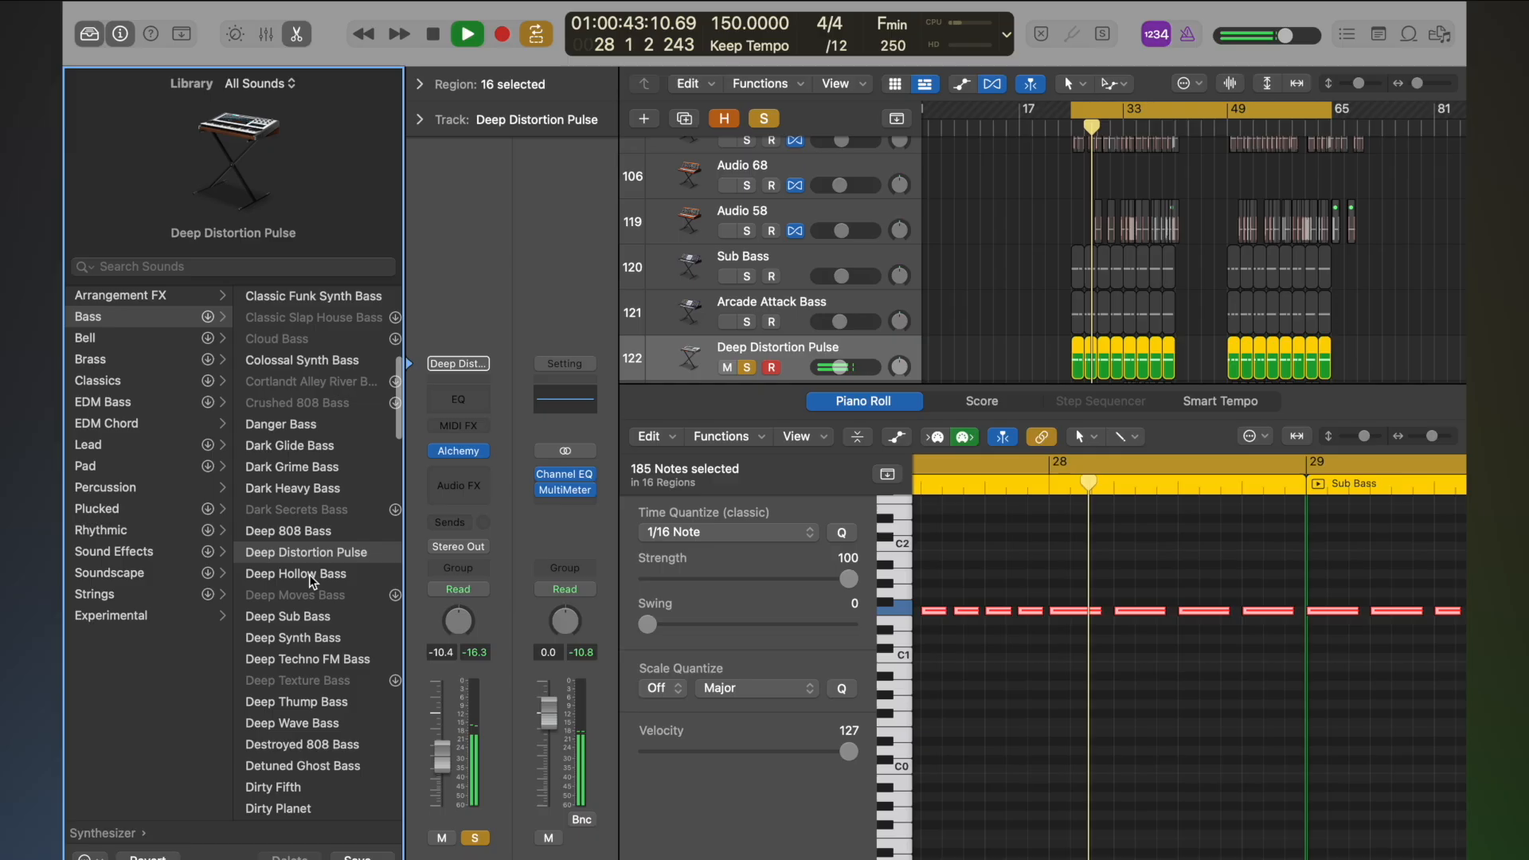
pyautogui.click(309, 575)
pyautogui.scroll(-2, 317, 599)
pyautogui.click(317, 615)
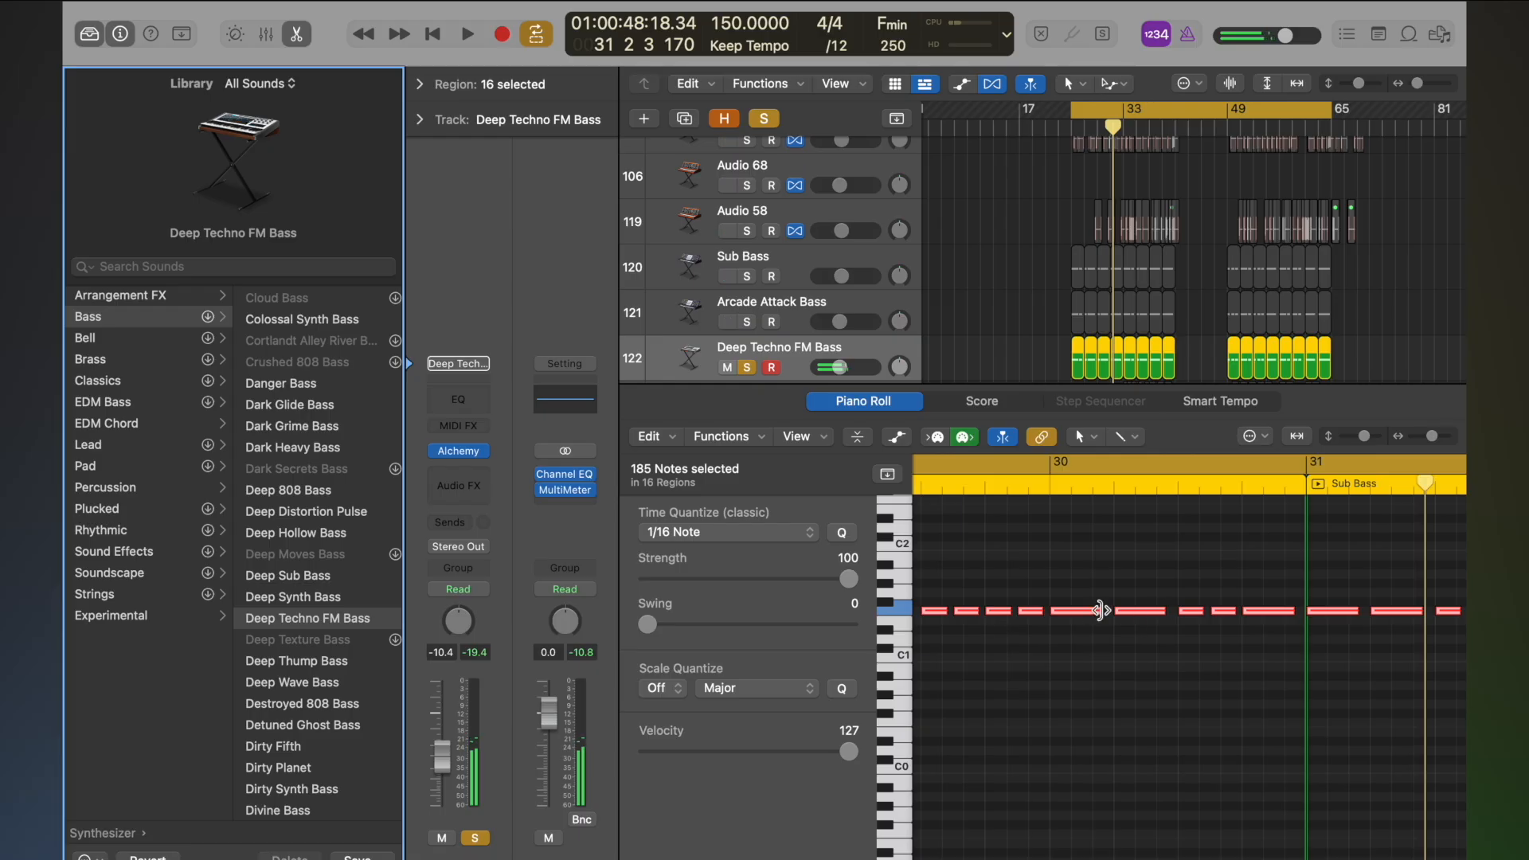
# - Try all the Deep Techno FM Bass notes one octave higher at F2 and return them to F1
pyautogui.moveTo(1082, 620); pyautogui.dragTo(1080, 504)
pyautogui.press('space')
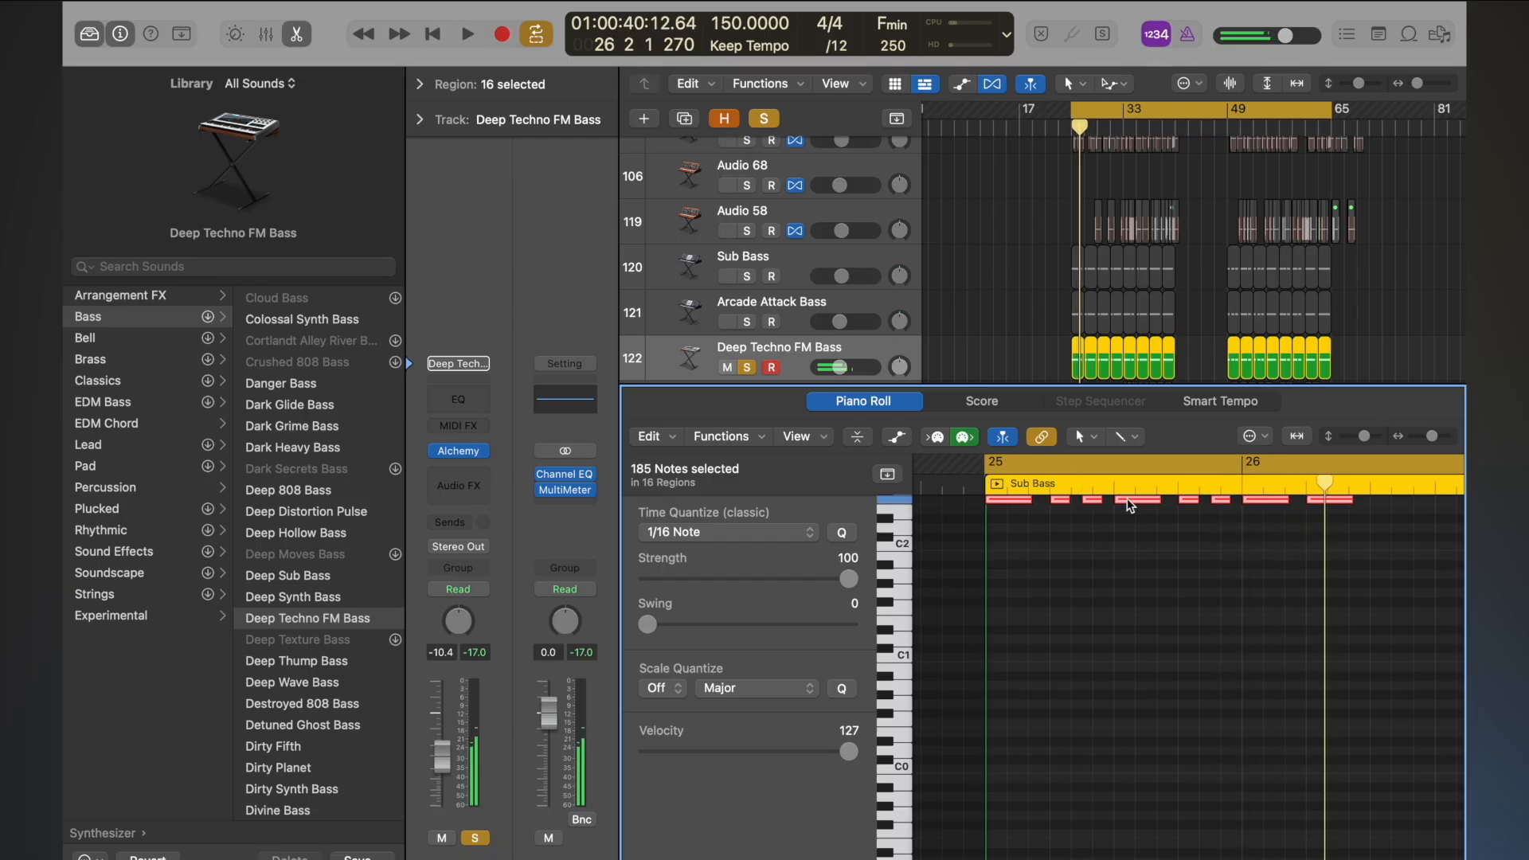
pyautogui.scroll(1, 1134, 508)
pyautogui.moveTo(1136, 521); pyautogui.dragTo(1137, 633)
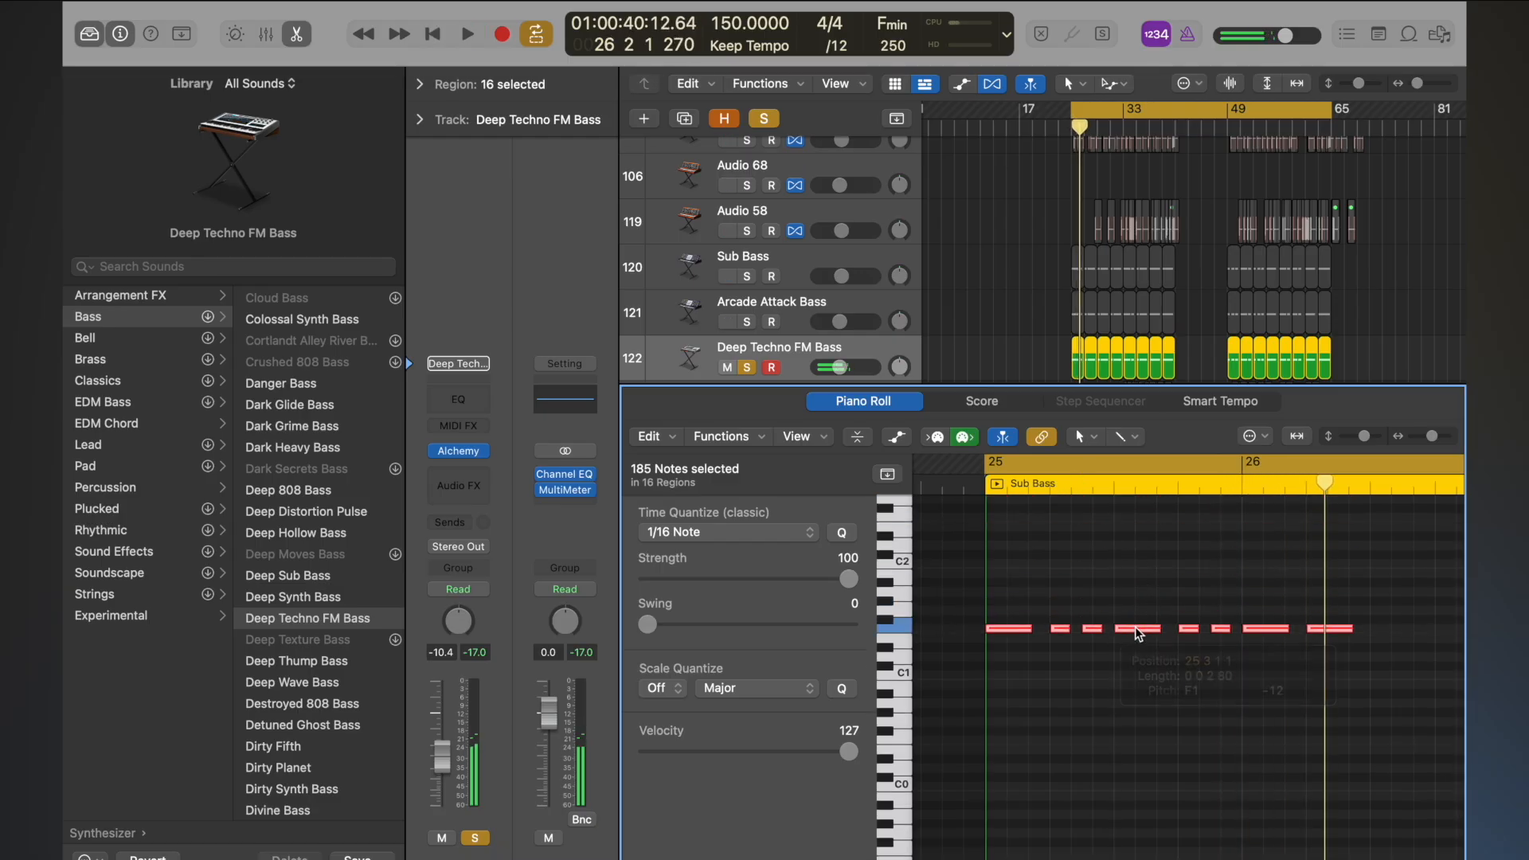
# - Add a Channel EQ to the Deep Techno FM Bass with a low cut at 89.5 Hz and 48 dB/Oct while playing it
pyautogui.click(458, 398)
pyautogui.press('space')
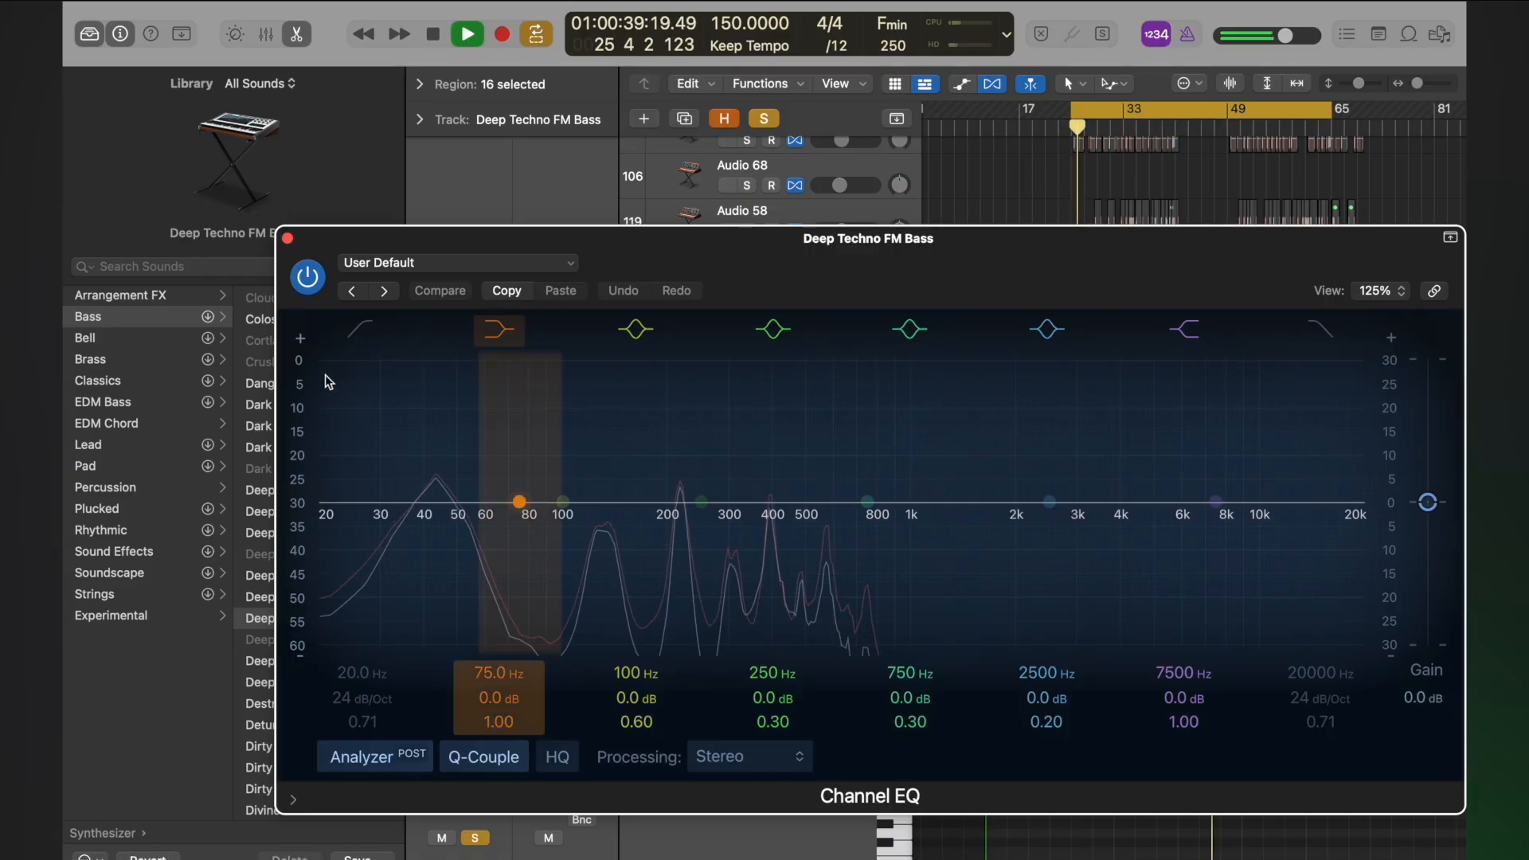
pyautogui.click(358, 335)
pyautogui.moveTo(325, 503); pyautogui.dragTo(547, 516)
pyautogui.moveTo(335, 699); pyautogui.dragTo(335, 681)
pyautogui.press('space')
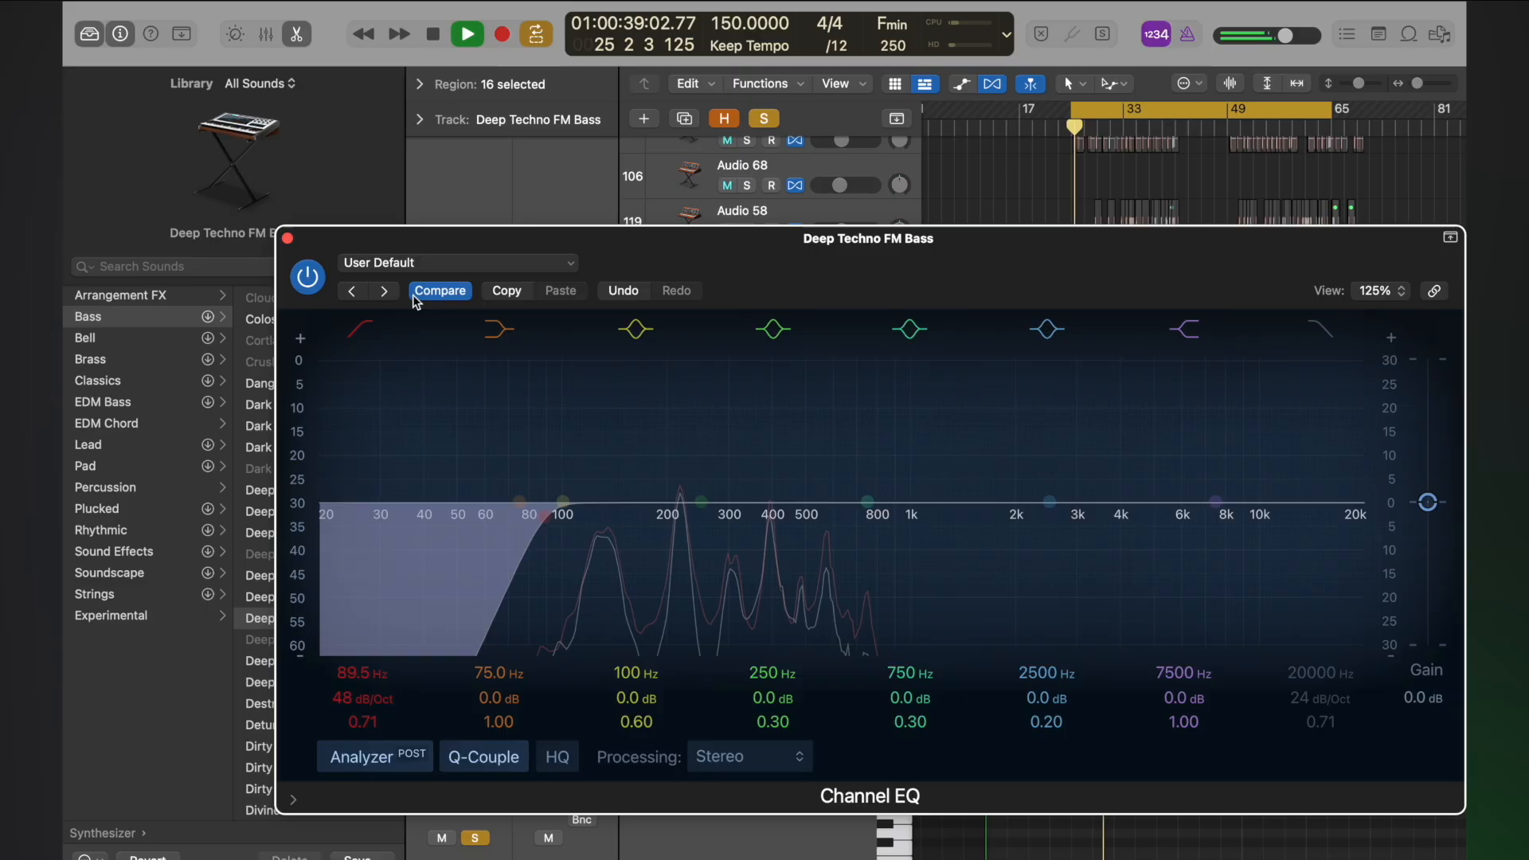
pyautogui.click(287, 237)
pyautogui.press('space')
# - Add a stereo Bitcrusher to the Deep Techno FM Bass with Clip Level at -10.0 dB and Drive at 50.0 dB, and play it
pyautogui.click(458, 490)
pyautogui.moveTo(483, 554)
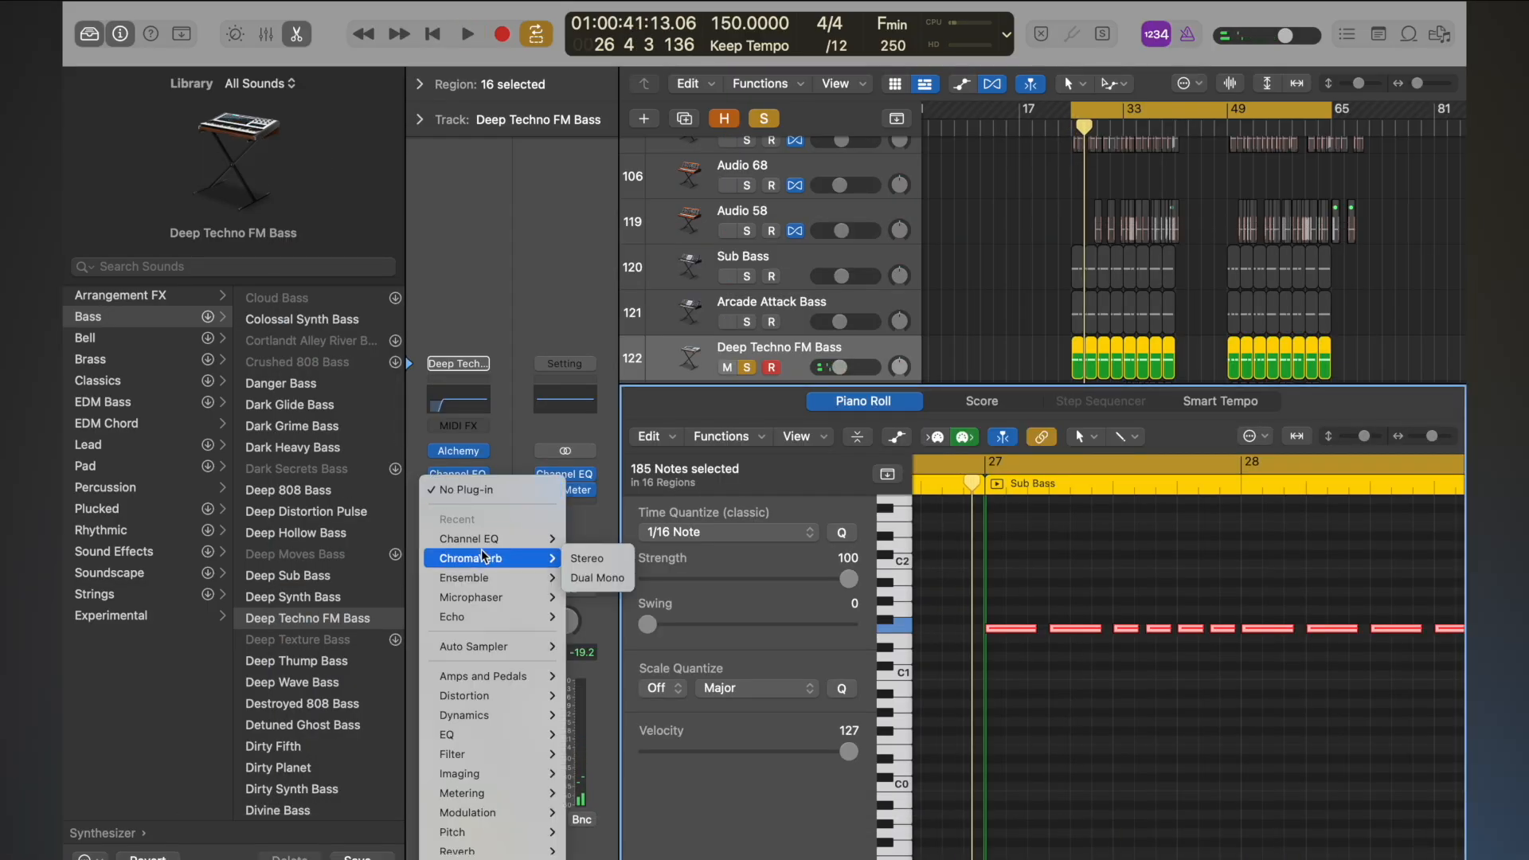
pyautogui.moveTo(494, 695)
pyautogui.moveTo(603, 699)
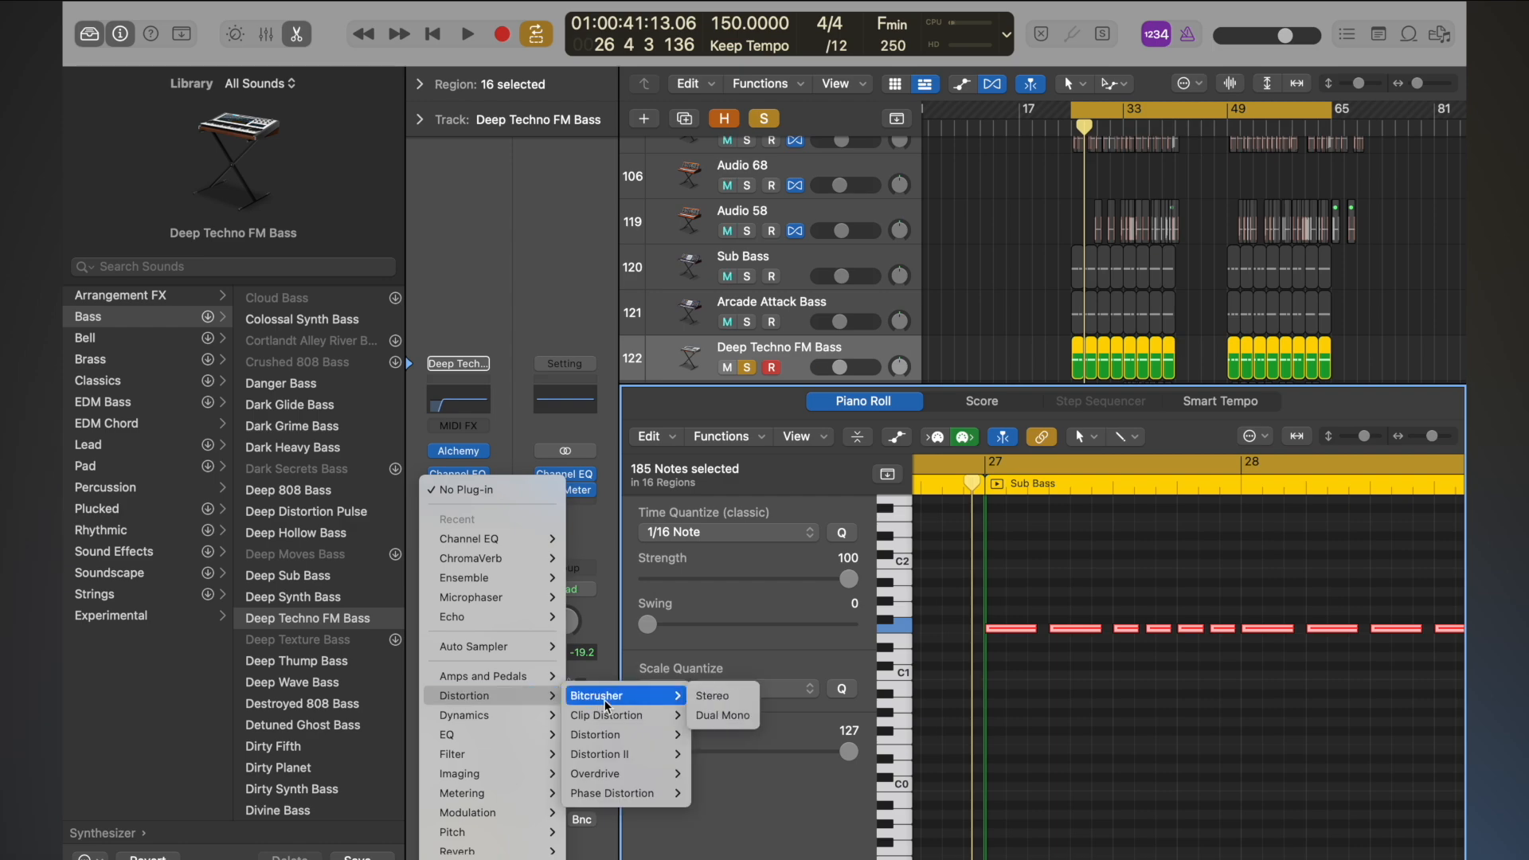
pyautogui.click(704, 696)
pyautogui.moveTo(610, 525); pyautogui.dragTo(556, 480)
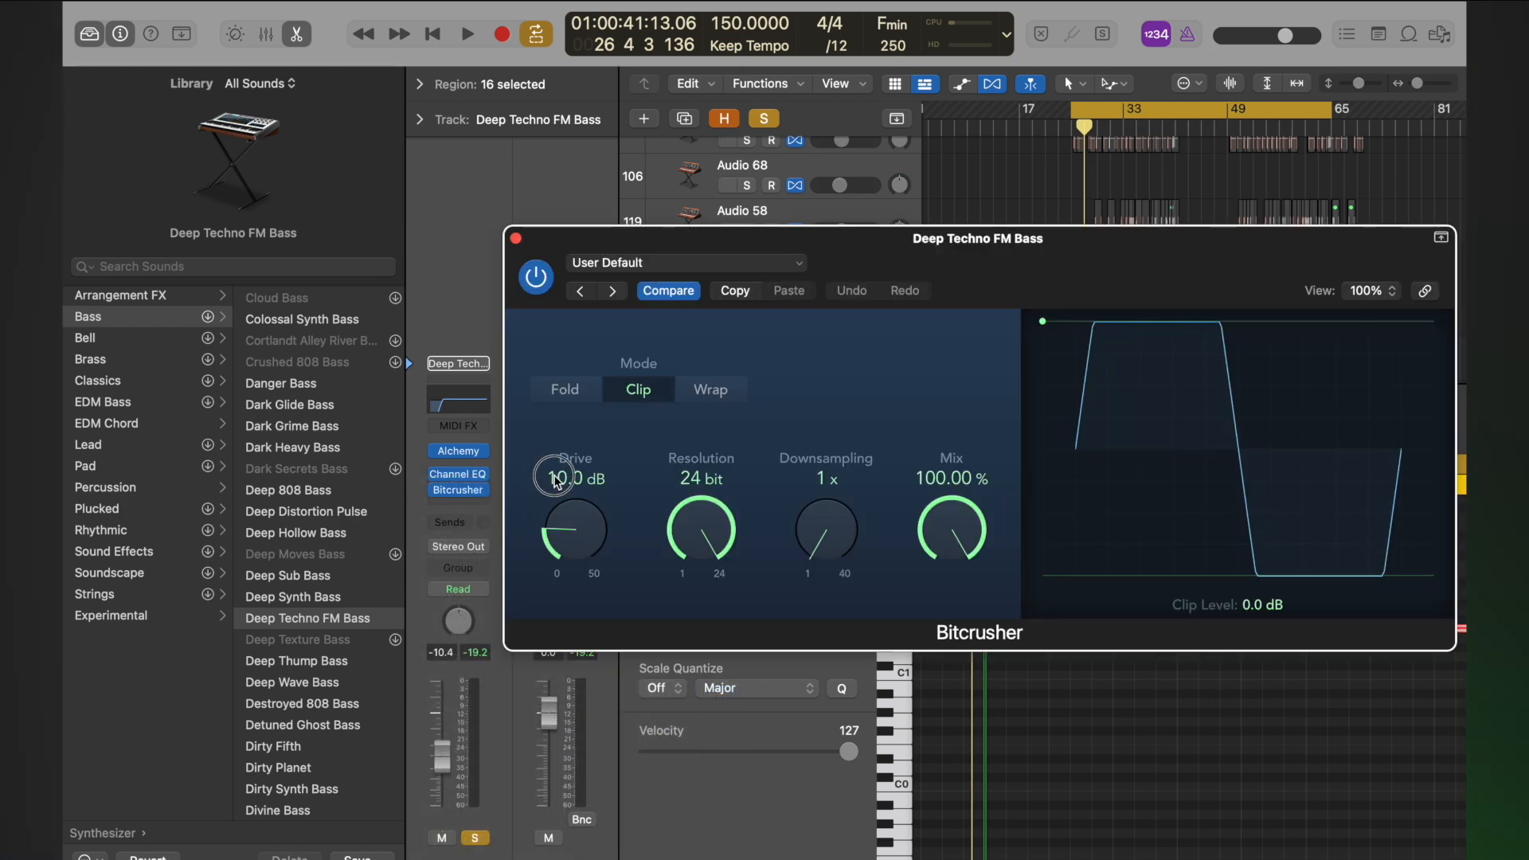
pyautogui.moveTo(1043, 321); pyautogui.dragTo(1064, 716)
pyautogui.press('space')
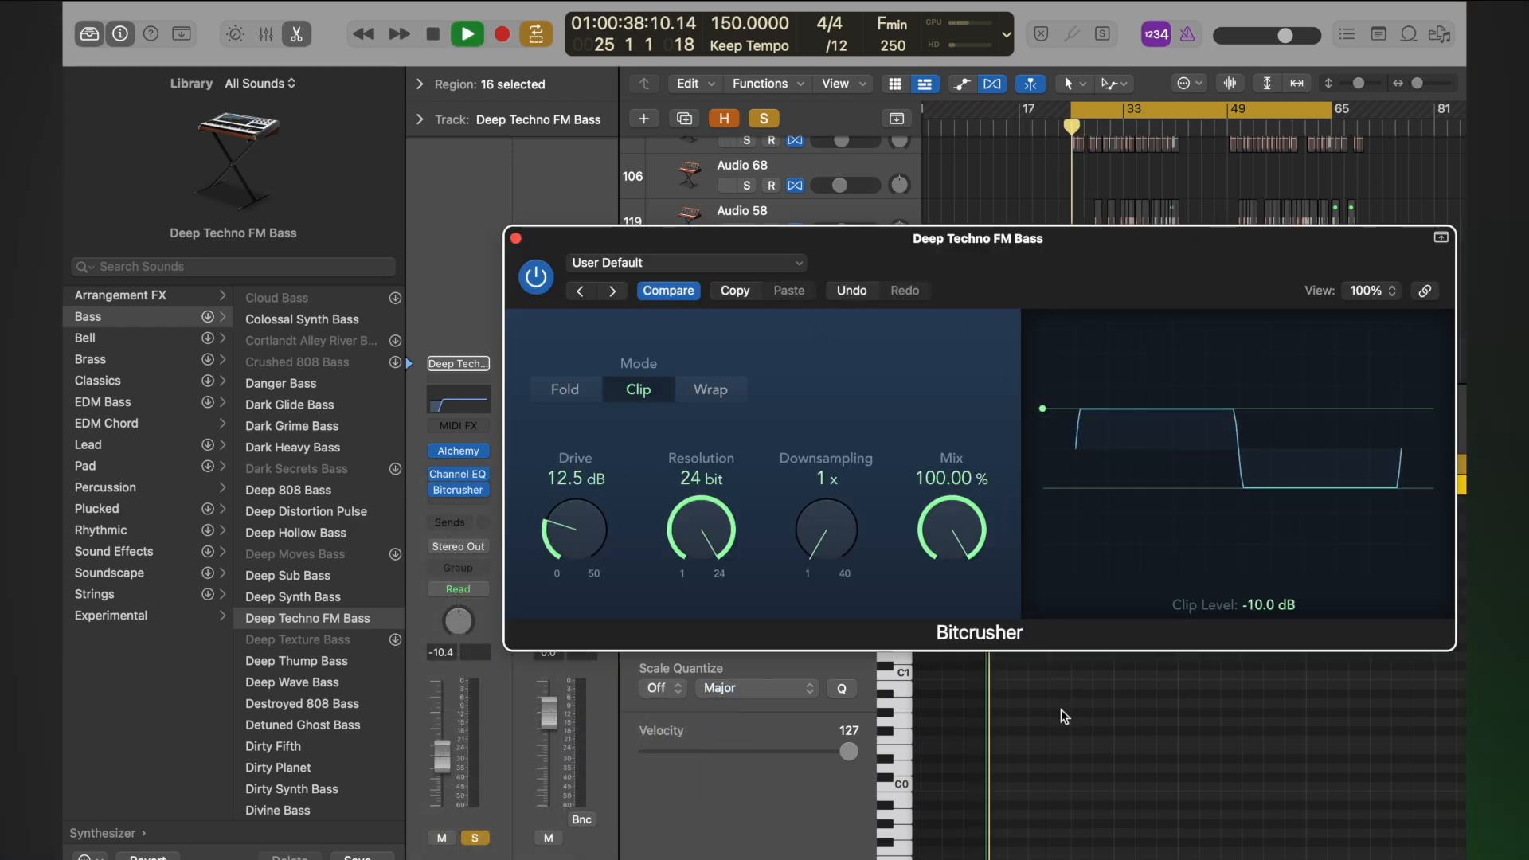
pyautogui.moveTo(576, 516); pyautogui.dragTo(571, 434)
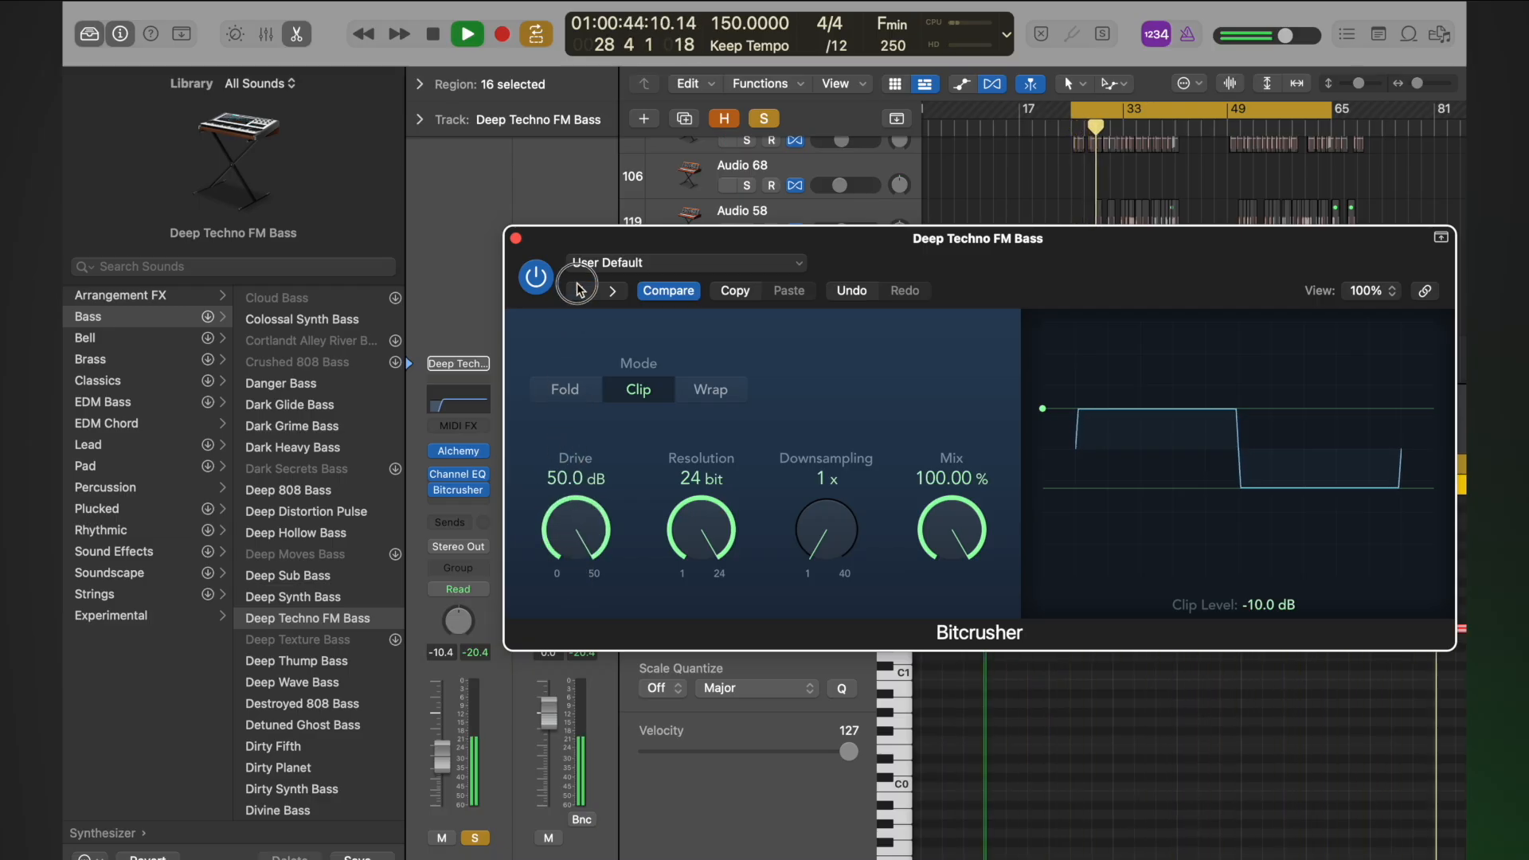
pyautogui.click(515, 238)
# - Audition the Destroyed 808 Bass, Detuned Ghost Bass, Dirty Fifth and Dirty Synth Bass patches on the track
pyautogui.scroll(-2, 323, 662)
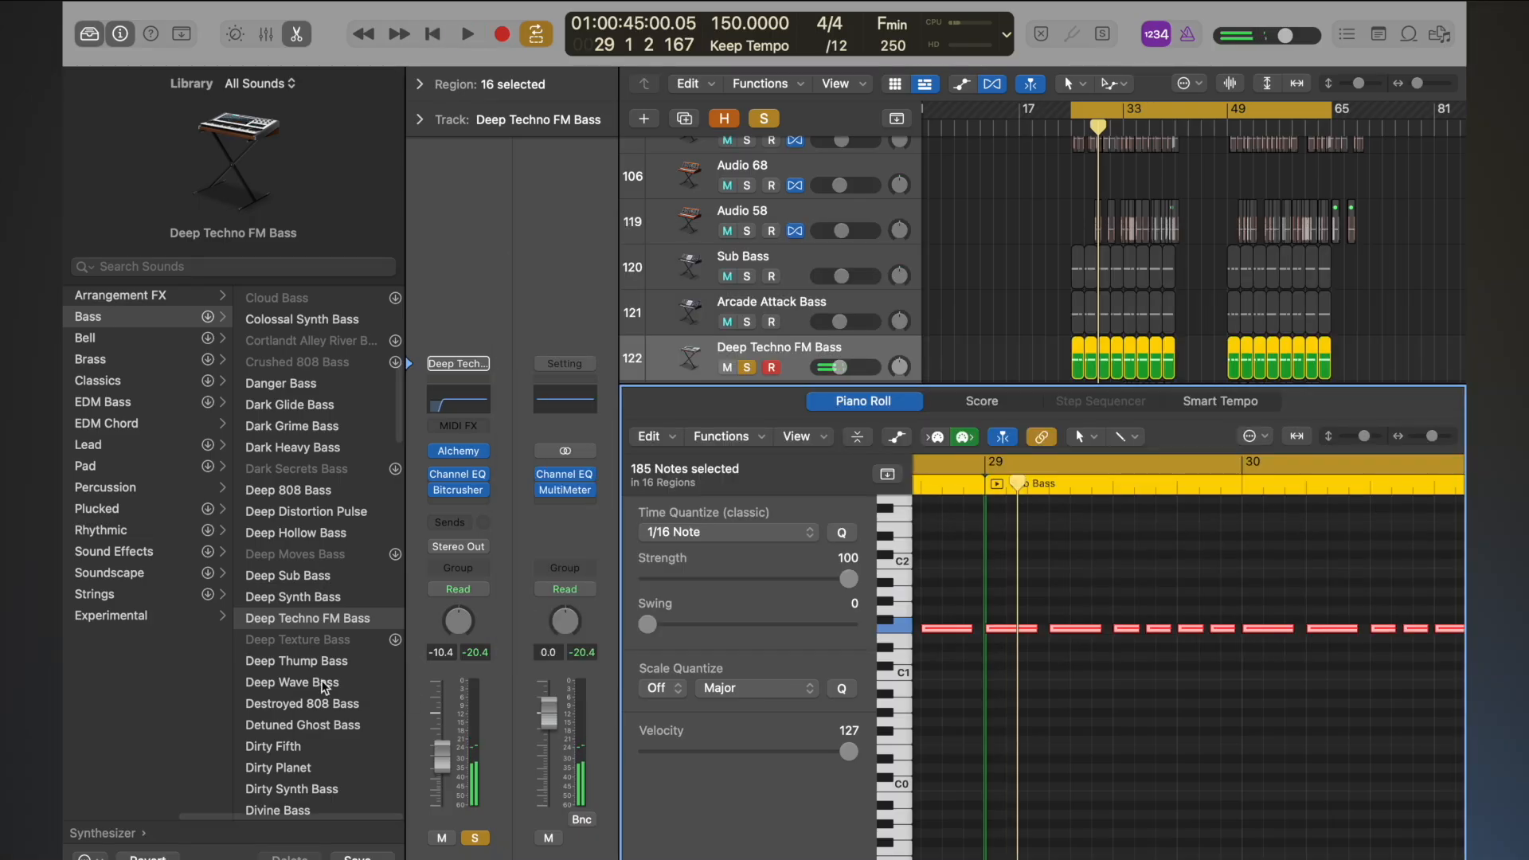
pyautogui.click(323, 662)
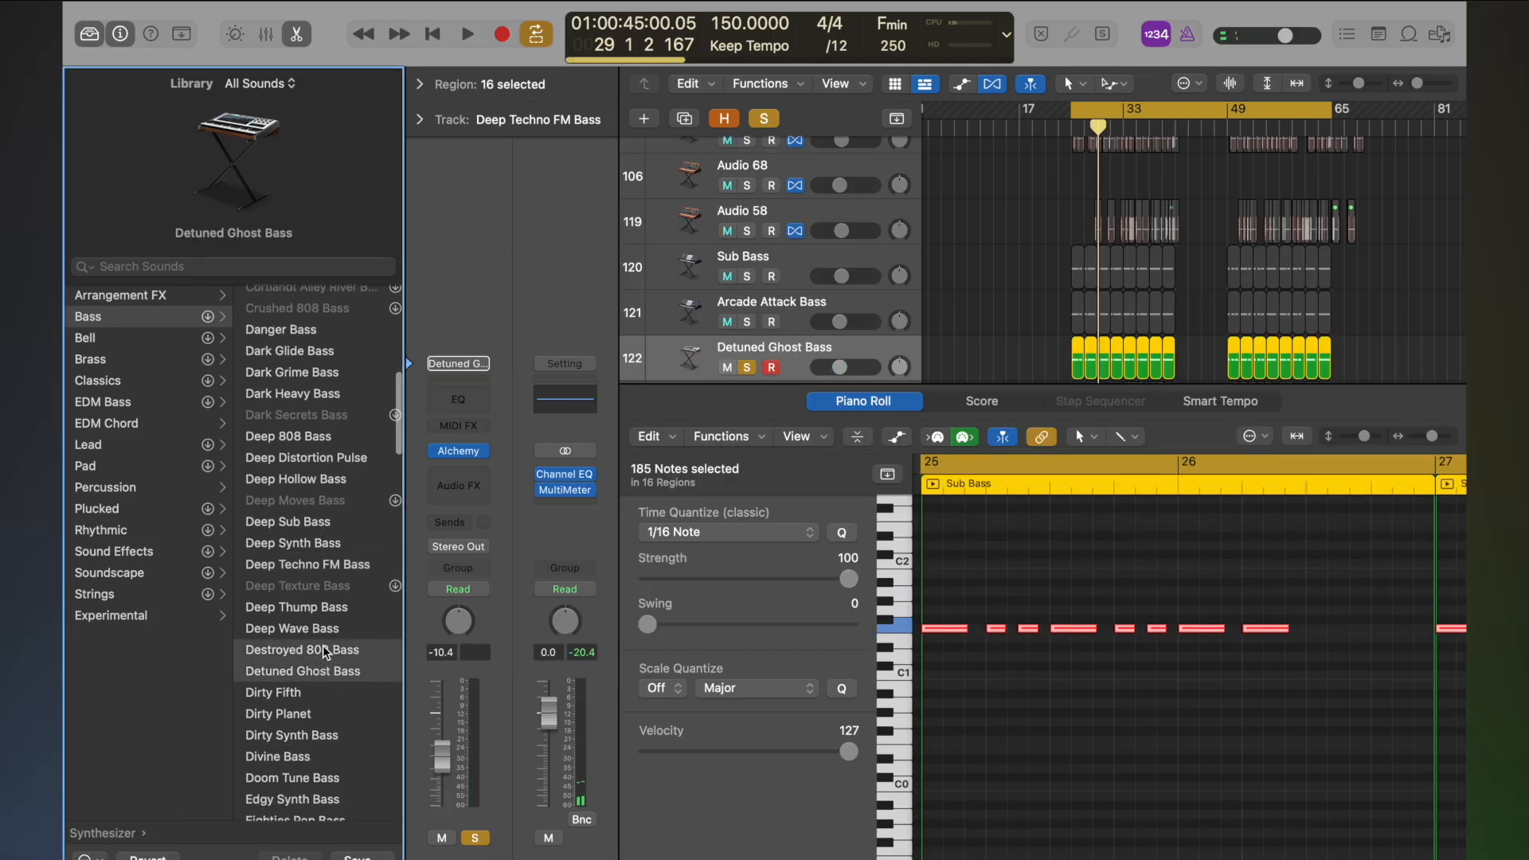
pyautogui.click(322, 647)
pyautogui.press('space')
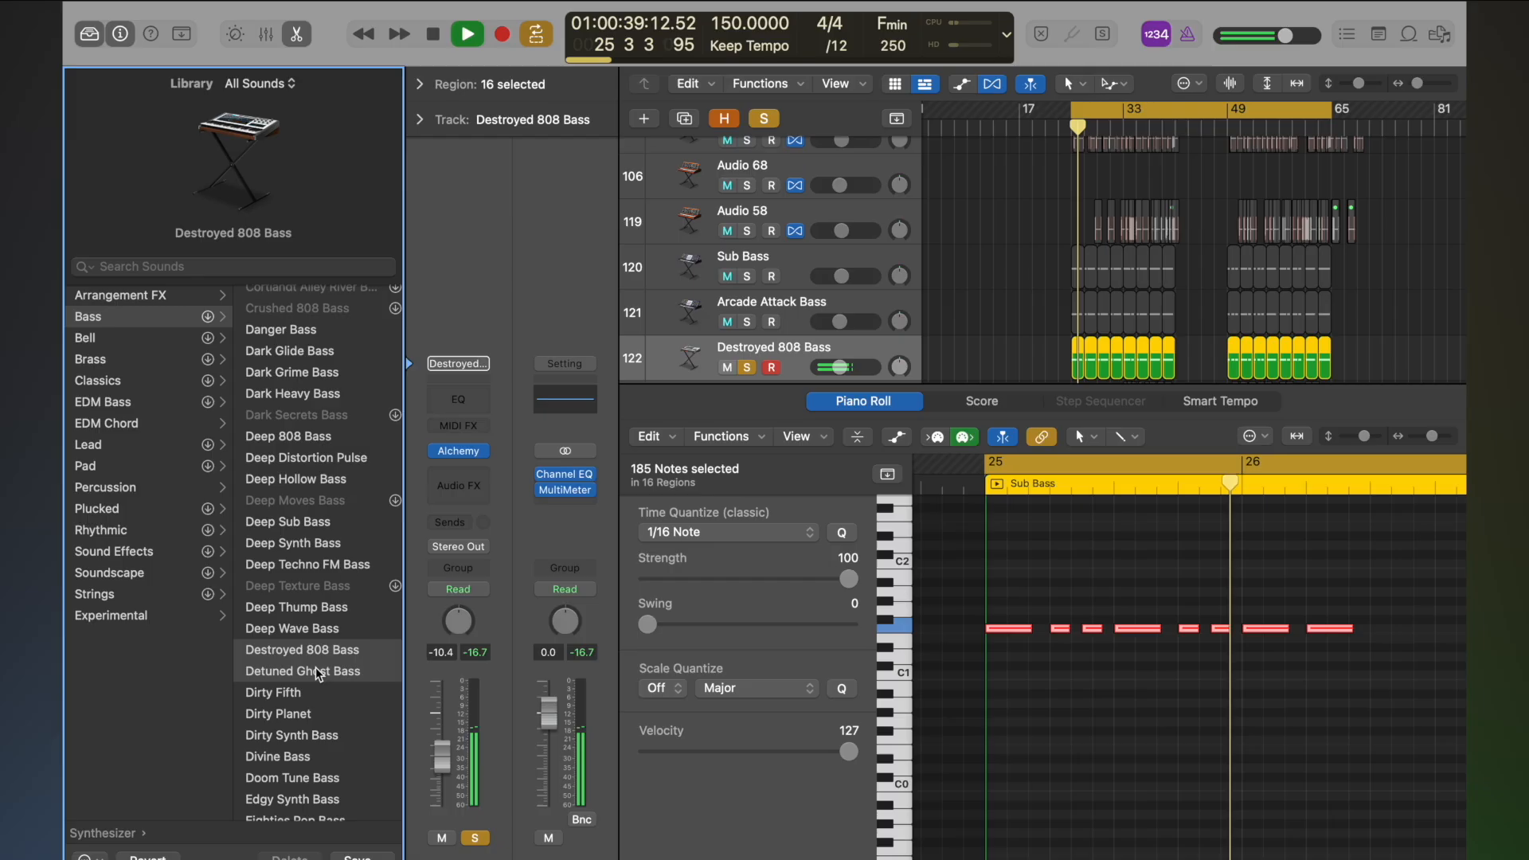
pyautogui.click(317, 671)
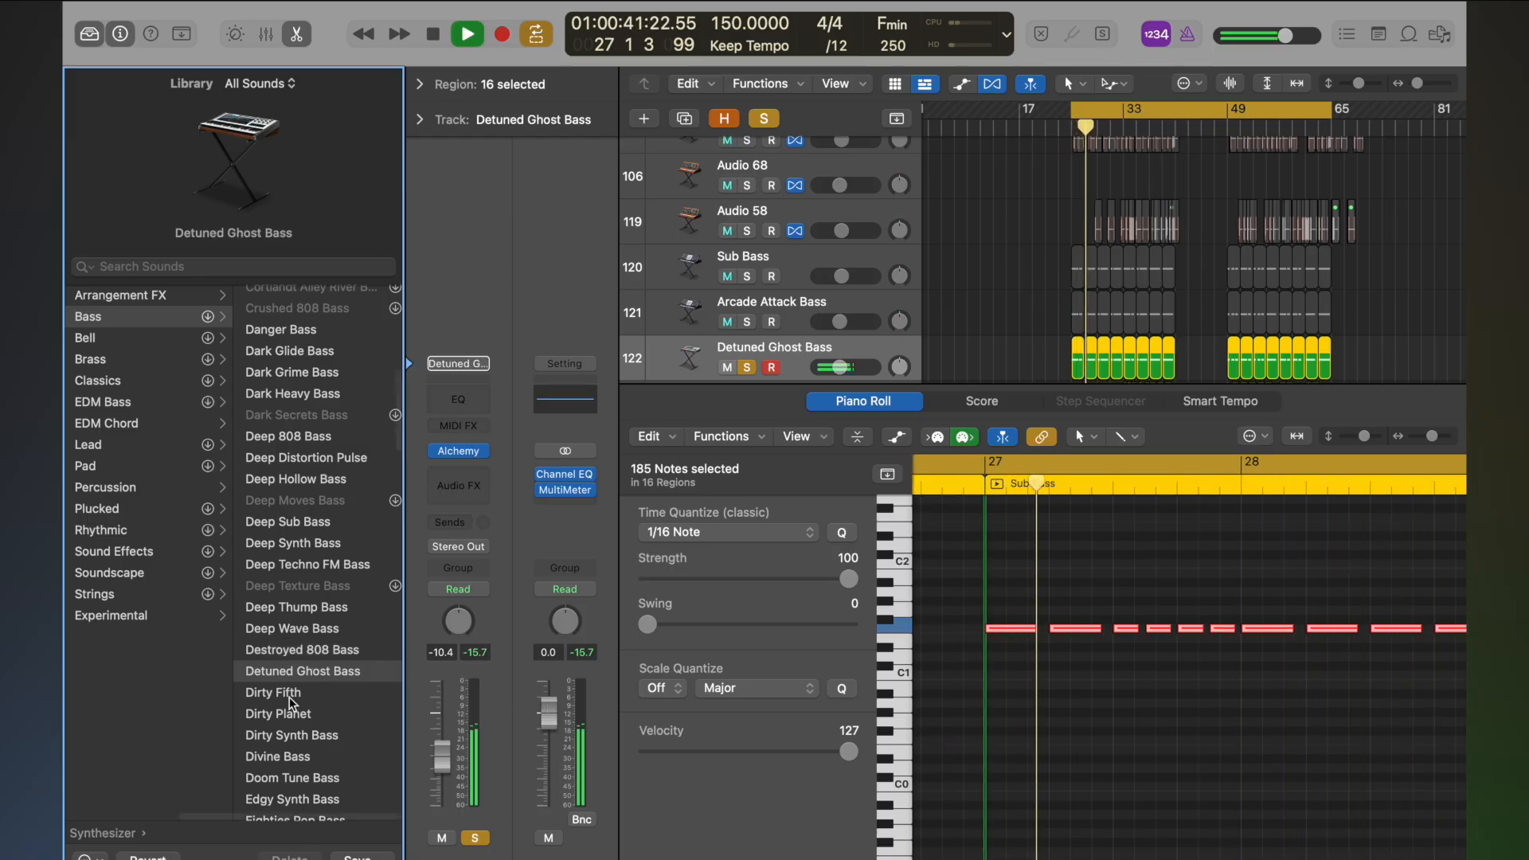
pyautogui.click(290, 694)
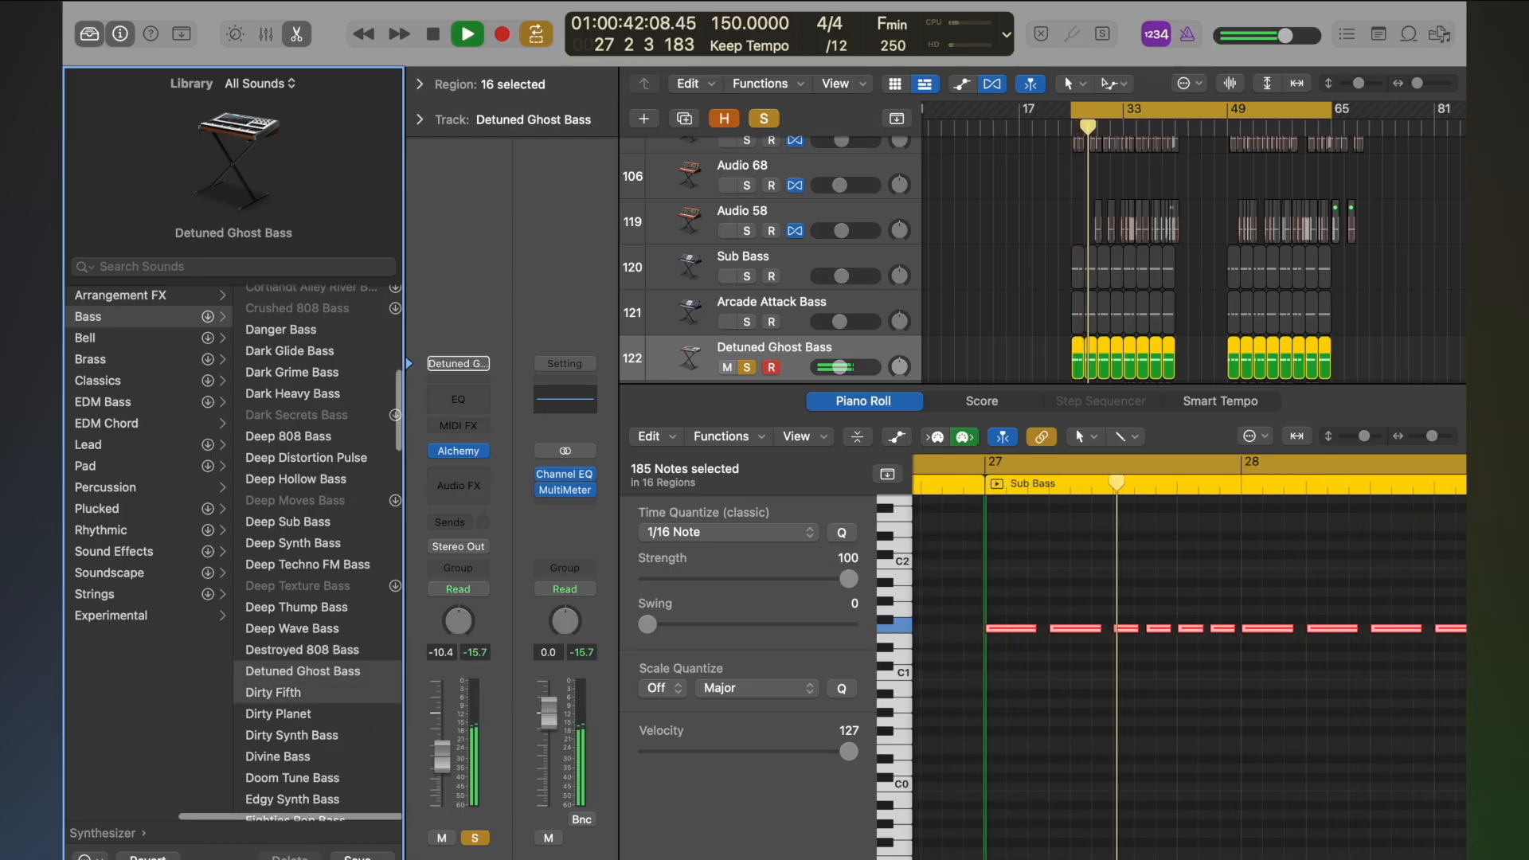
pyautogui.click(306, 733)
pyautogui.scroll(-6, 308, 736)
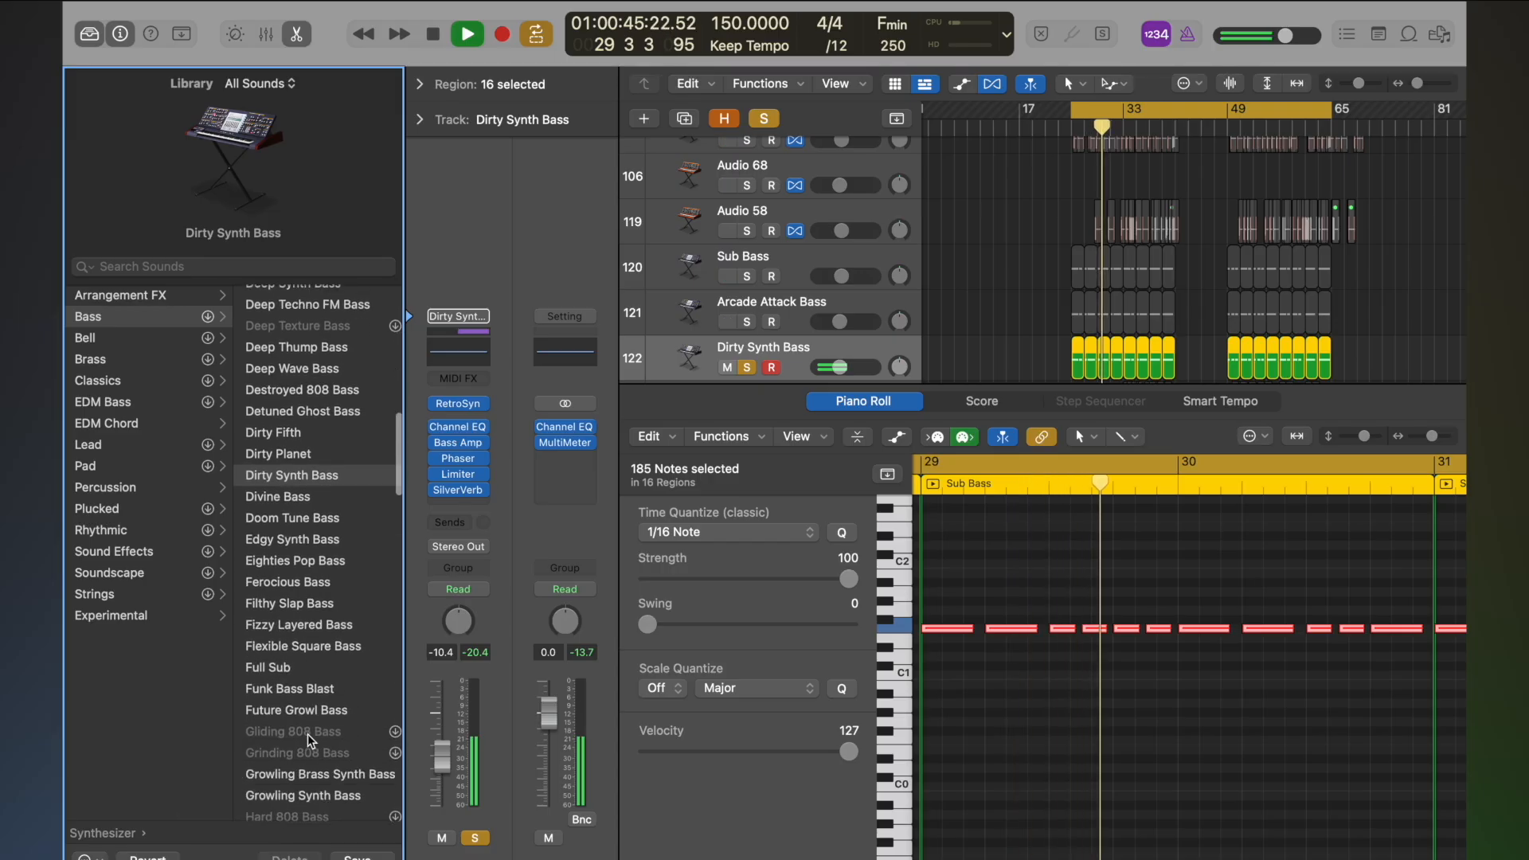
pyautogui.scroll(-2, 308, 734)
pyautogui.press('space')
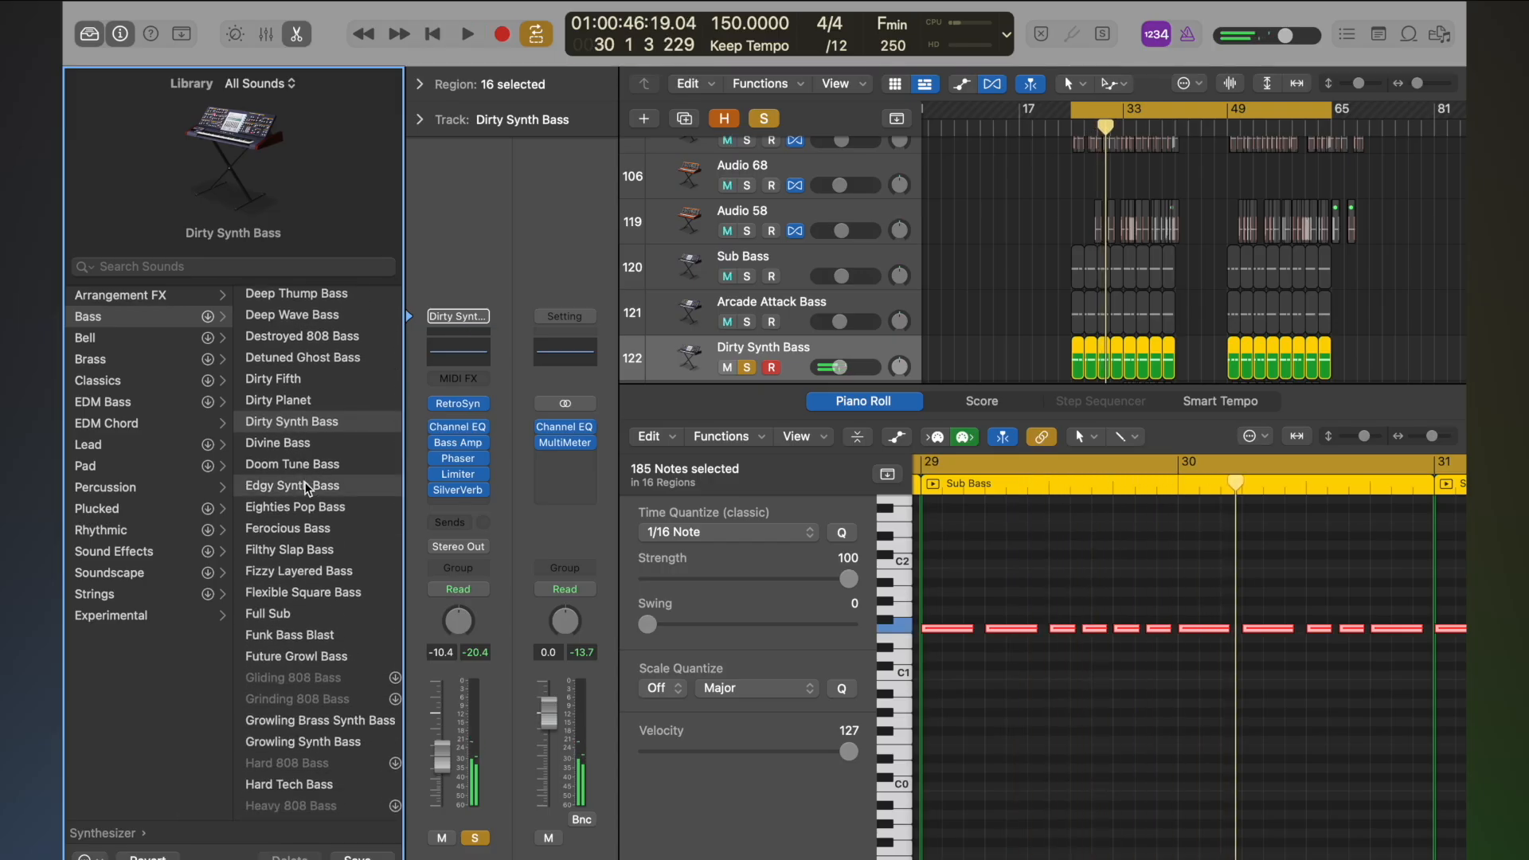
# - Audition Edgy Synth Bass, Doom Tune Bass, Ferocious Bass and Flexible Square Bass, and load the Growling Brass Synth Bass patch
pyautogui.click(307, 486)
pyautogui.press('space')
pyautogui.click(304, 465)
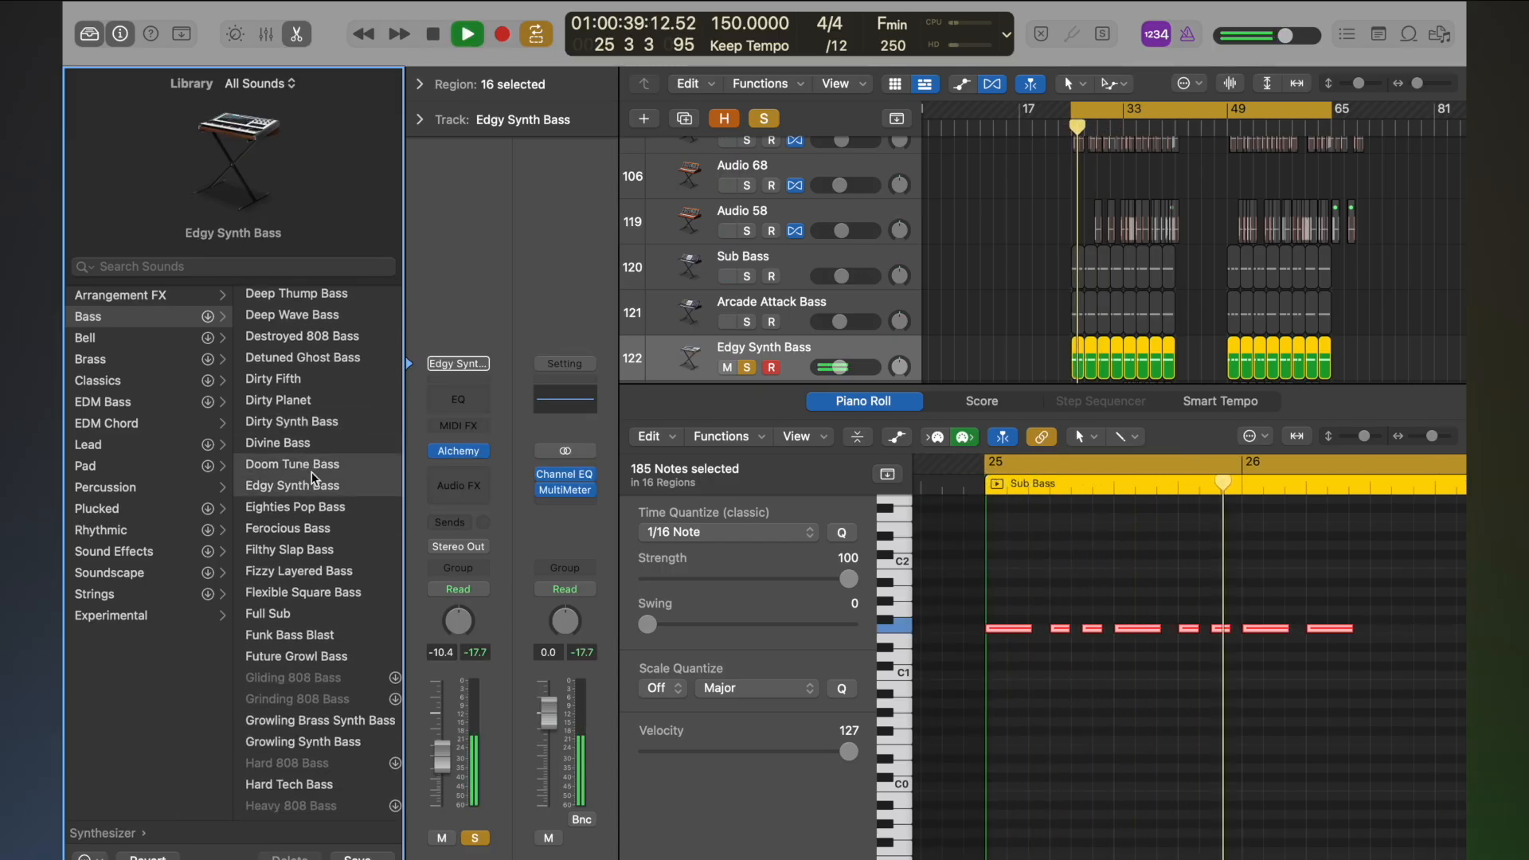
pyautogui.click(326, 529)
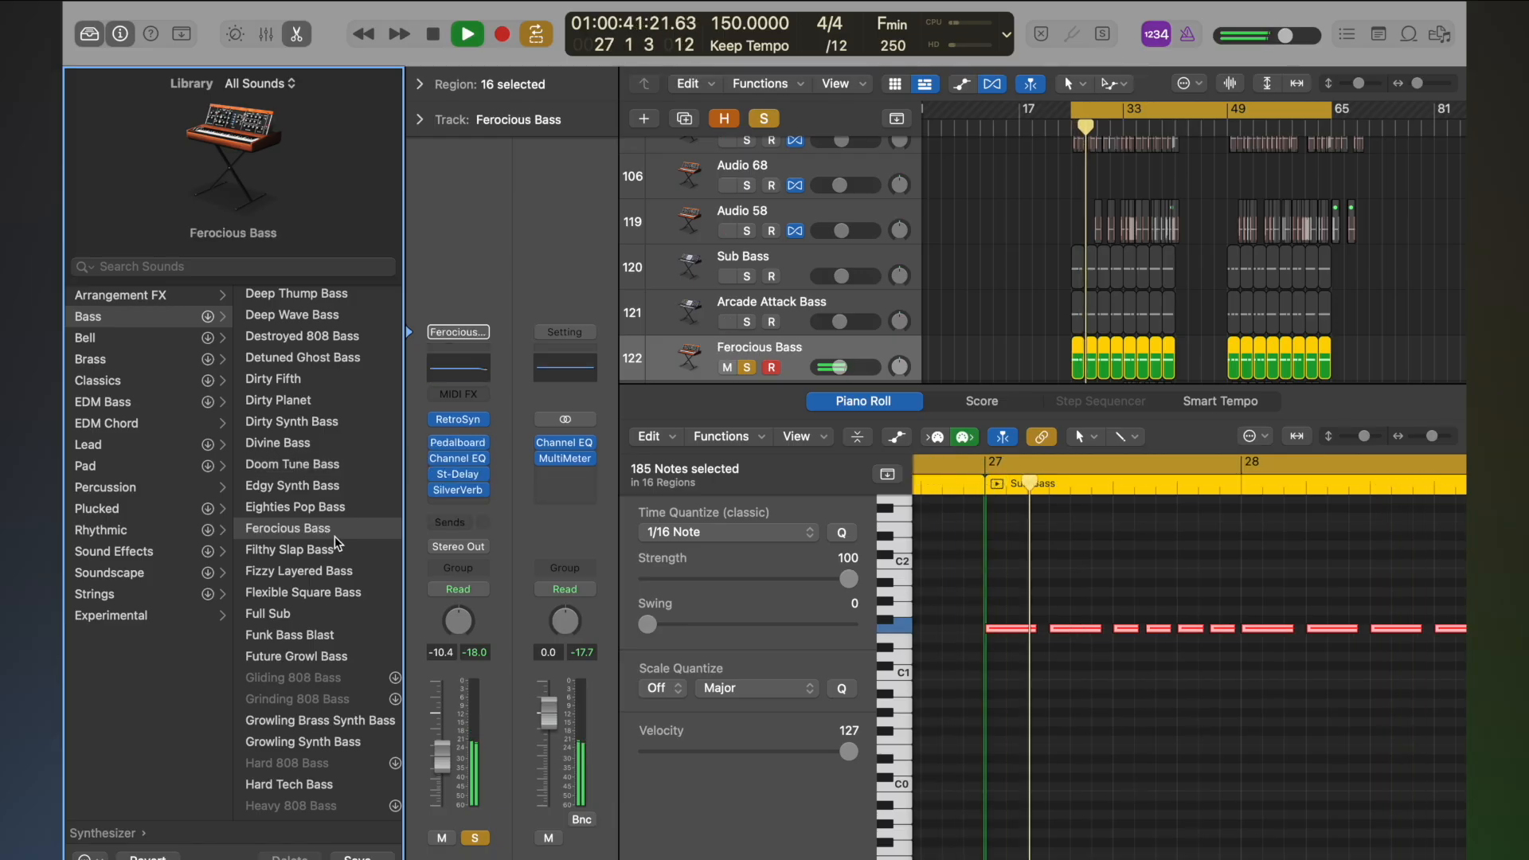
pyautogui.click(326, 591)
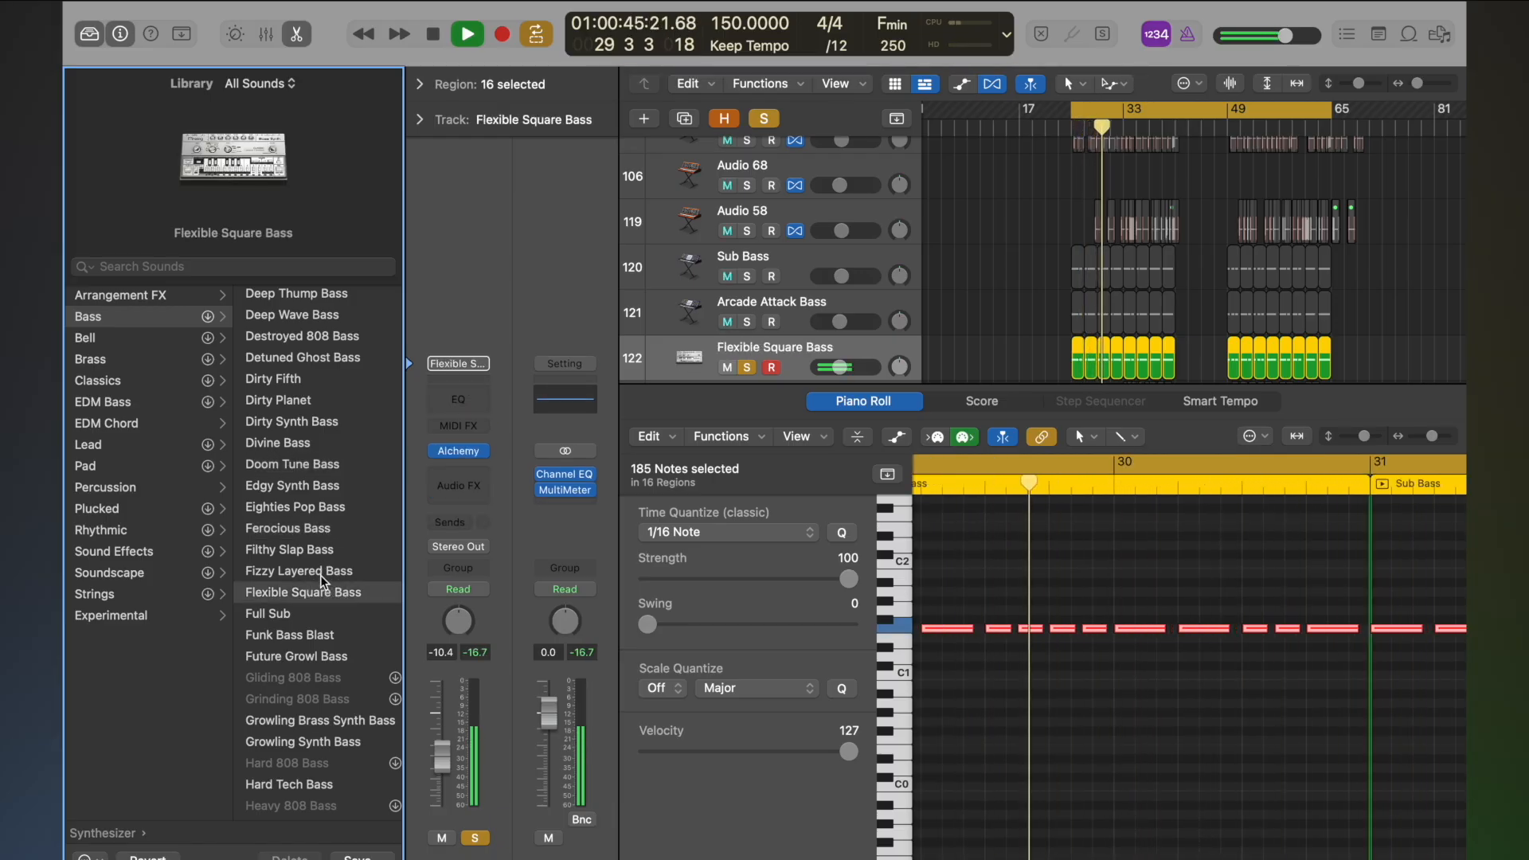
pyautogui.scroll(-2, 320, 602)
pyautogui.click(327, 679)
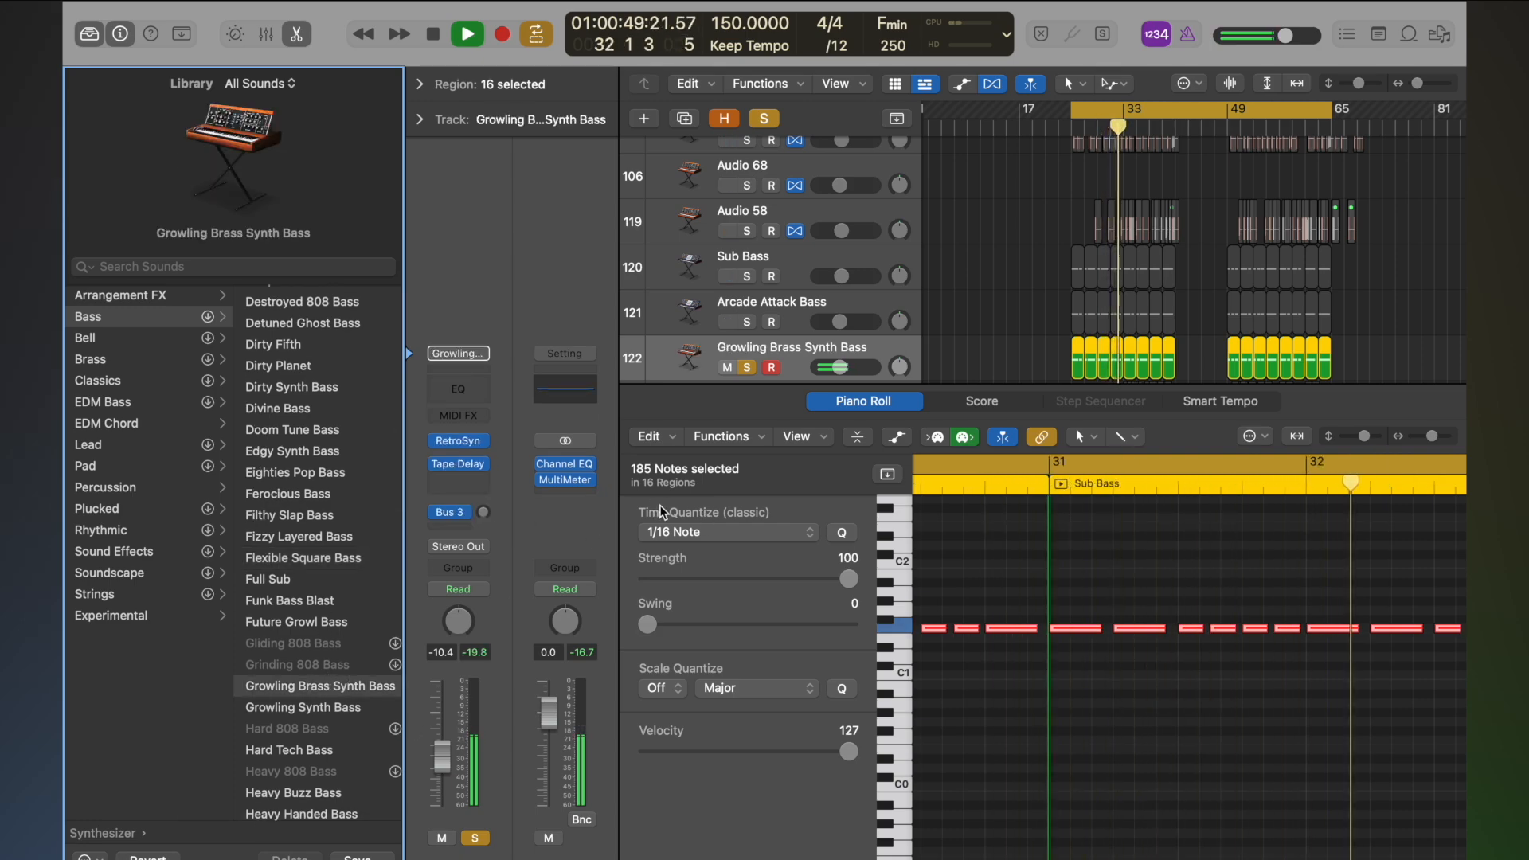
# - Adjust the Growling Brass Synth Bass in Retro Synth: filter cutoff 0.472, resonance 0.22, filter envelope attack 15.0 ms, decay 2700 ms, sustain 0.19
pyautogui.moveTo(465, 443)
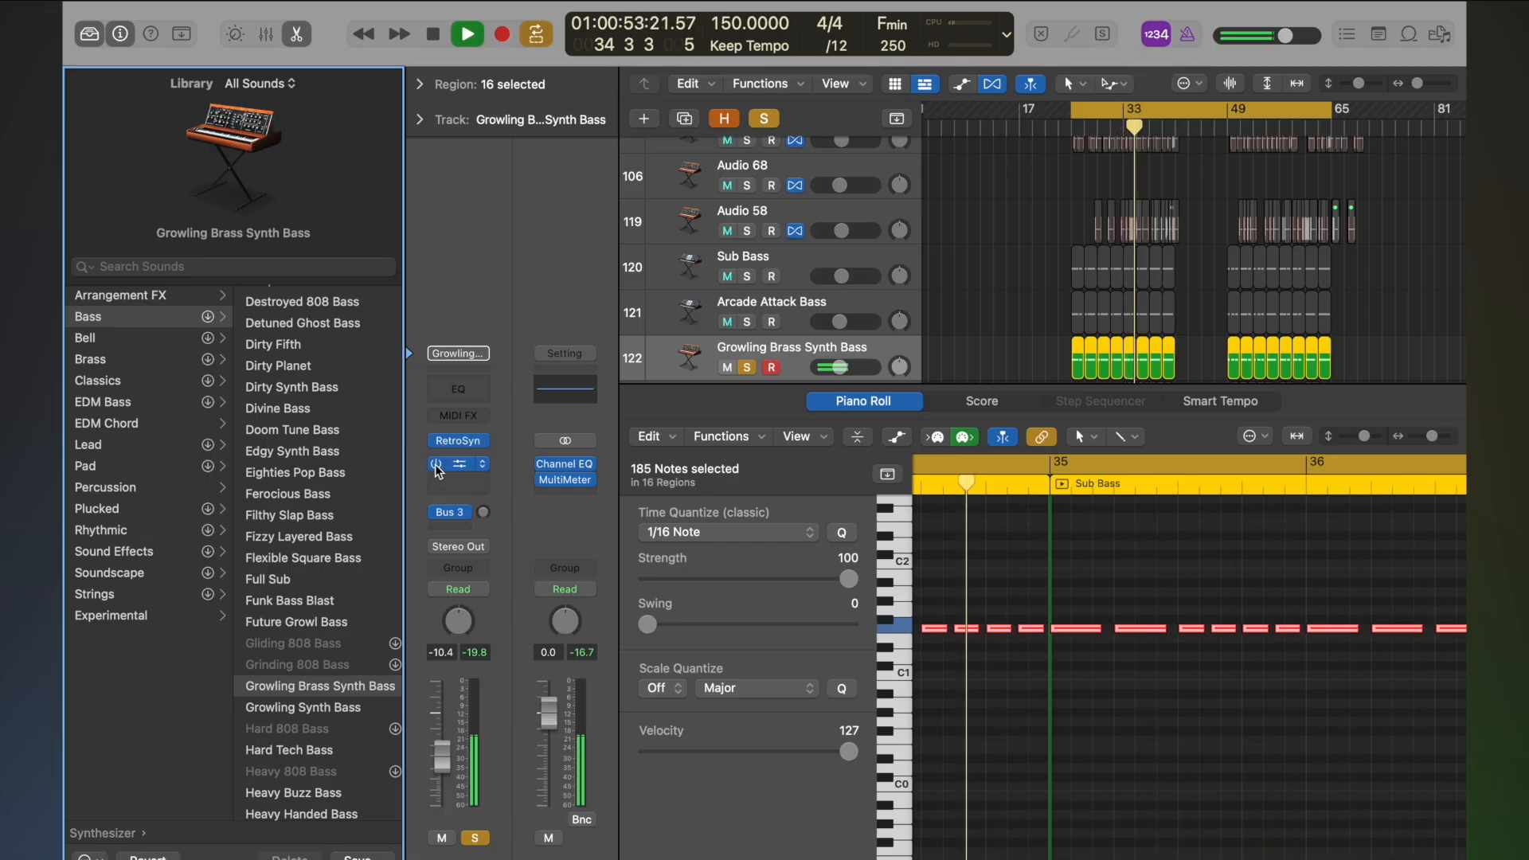
pyautogui.click(459, 442)
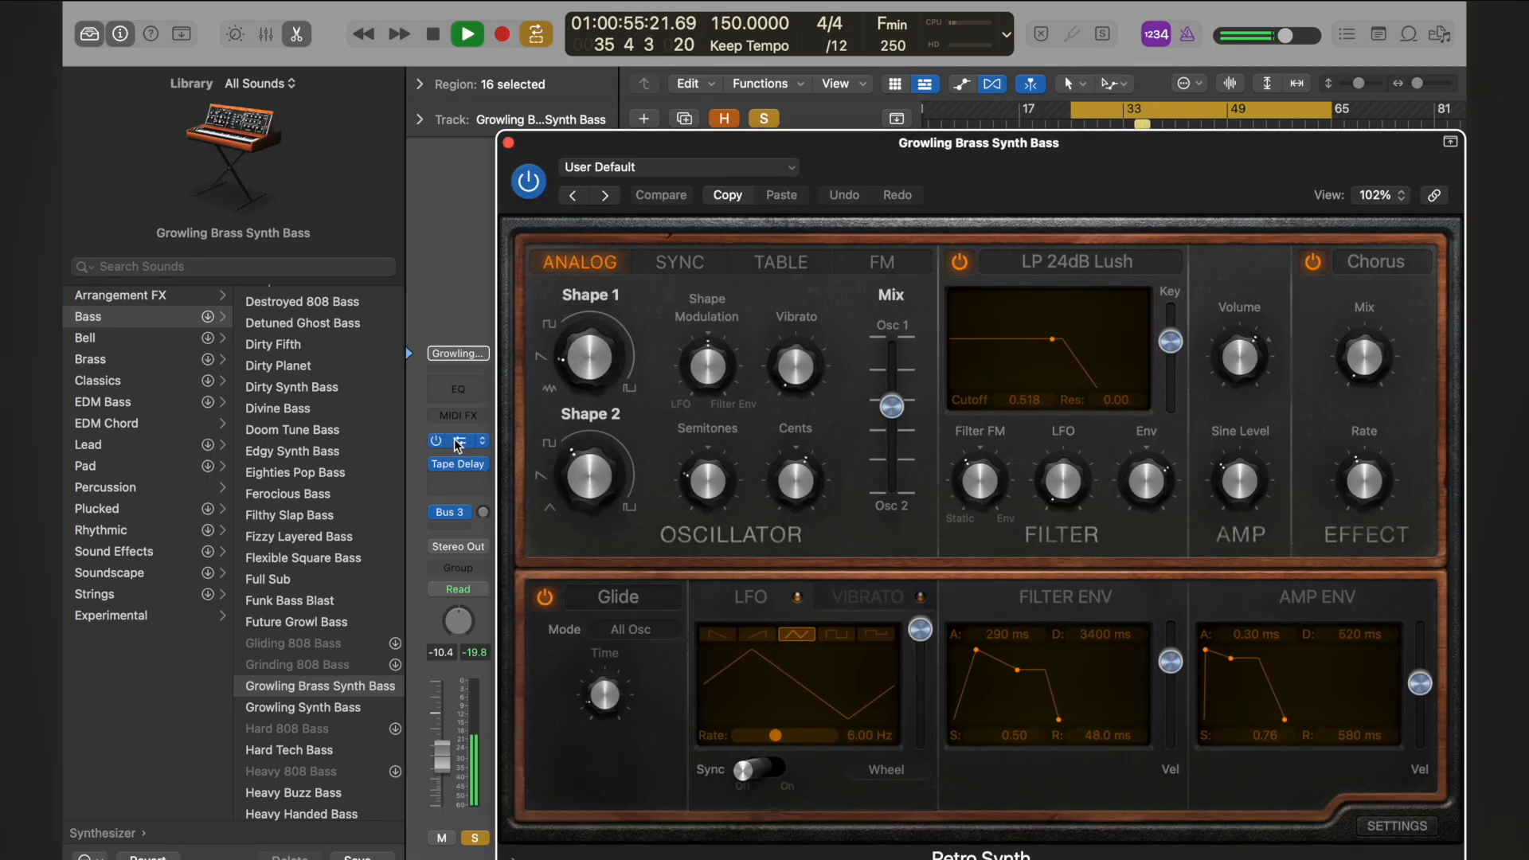
pyautogui.click(509, 144)
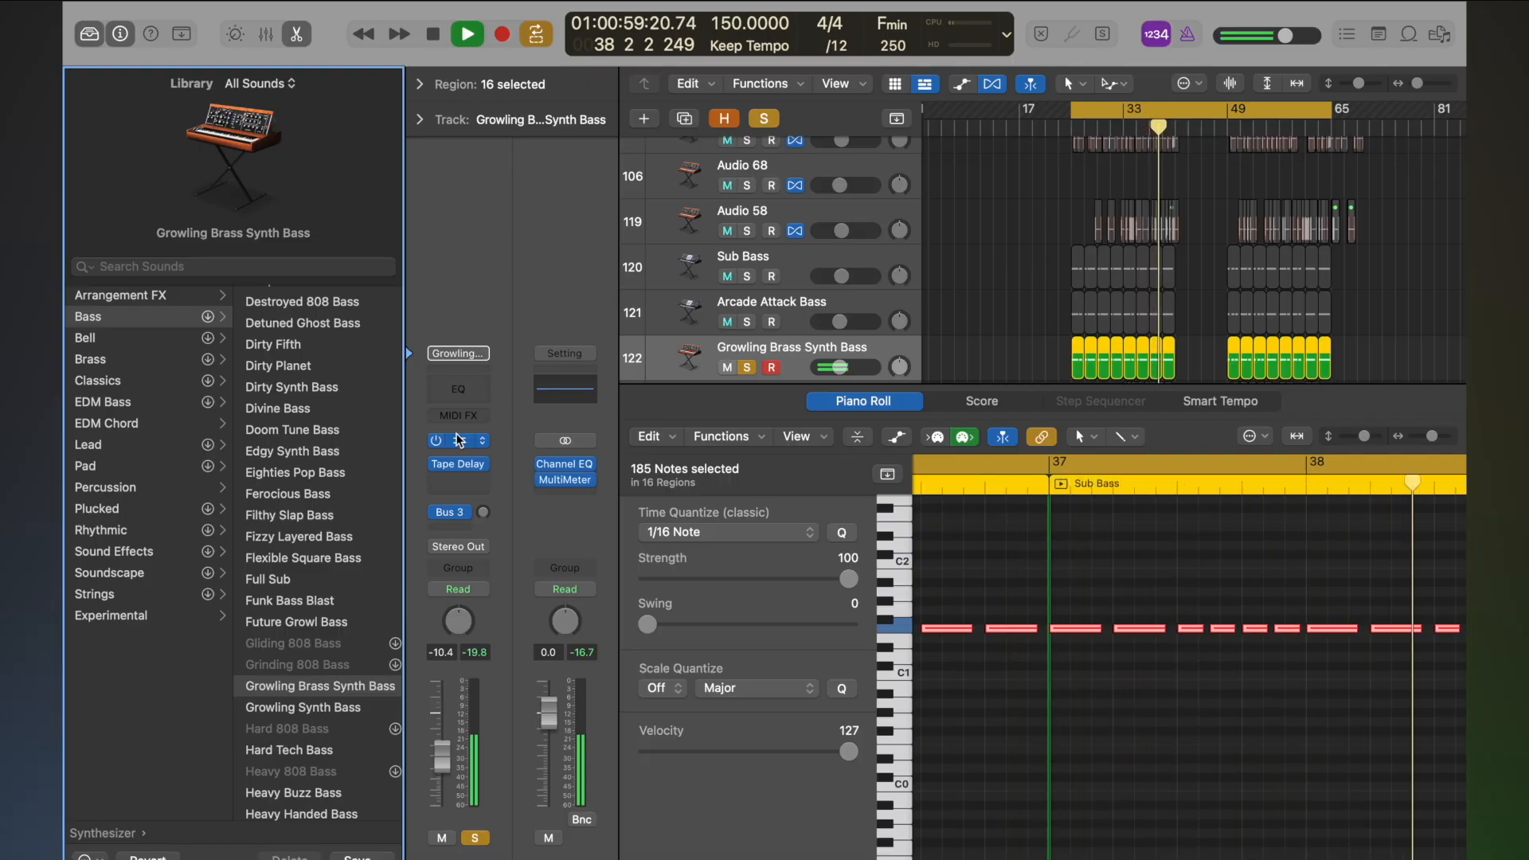
pyautogui.press('space')
pyautogui.moveTo(1083, 633)
pyautogui.mouseDown()
pyautogui.moveTo(1083, 687)
pyautogui.moveTo(1083, 628)
pyautogui.mouseUp()
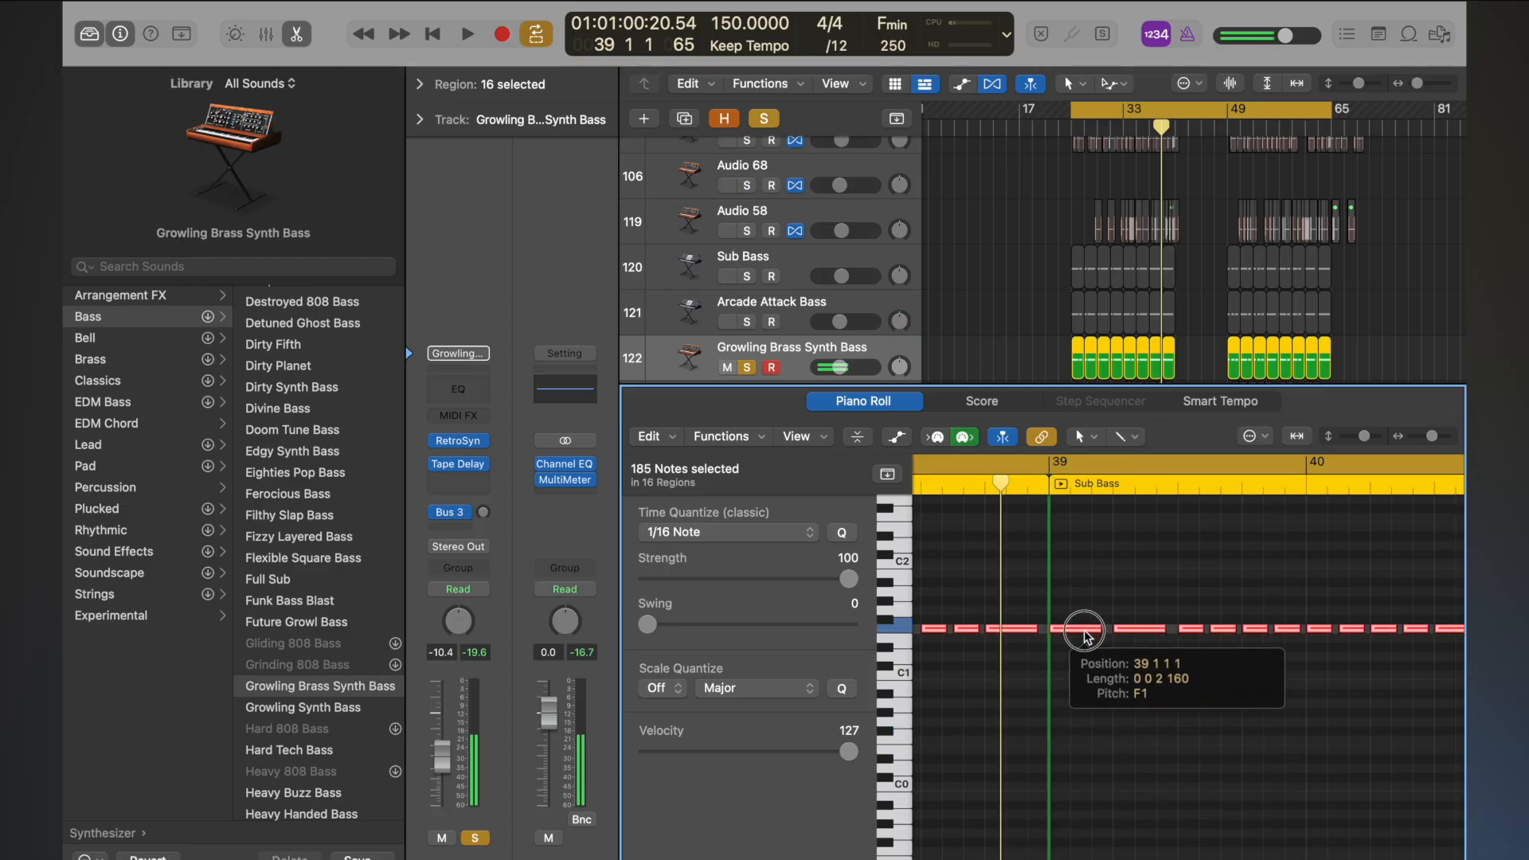
pyautogui.click(460, 440)
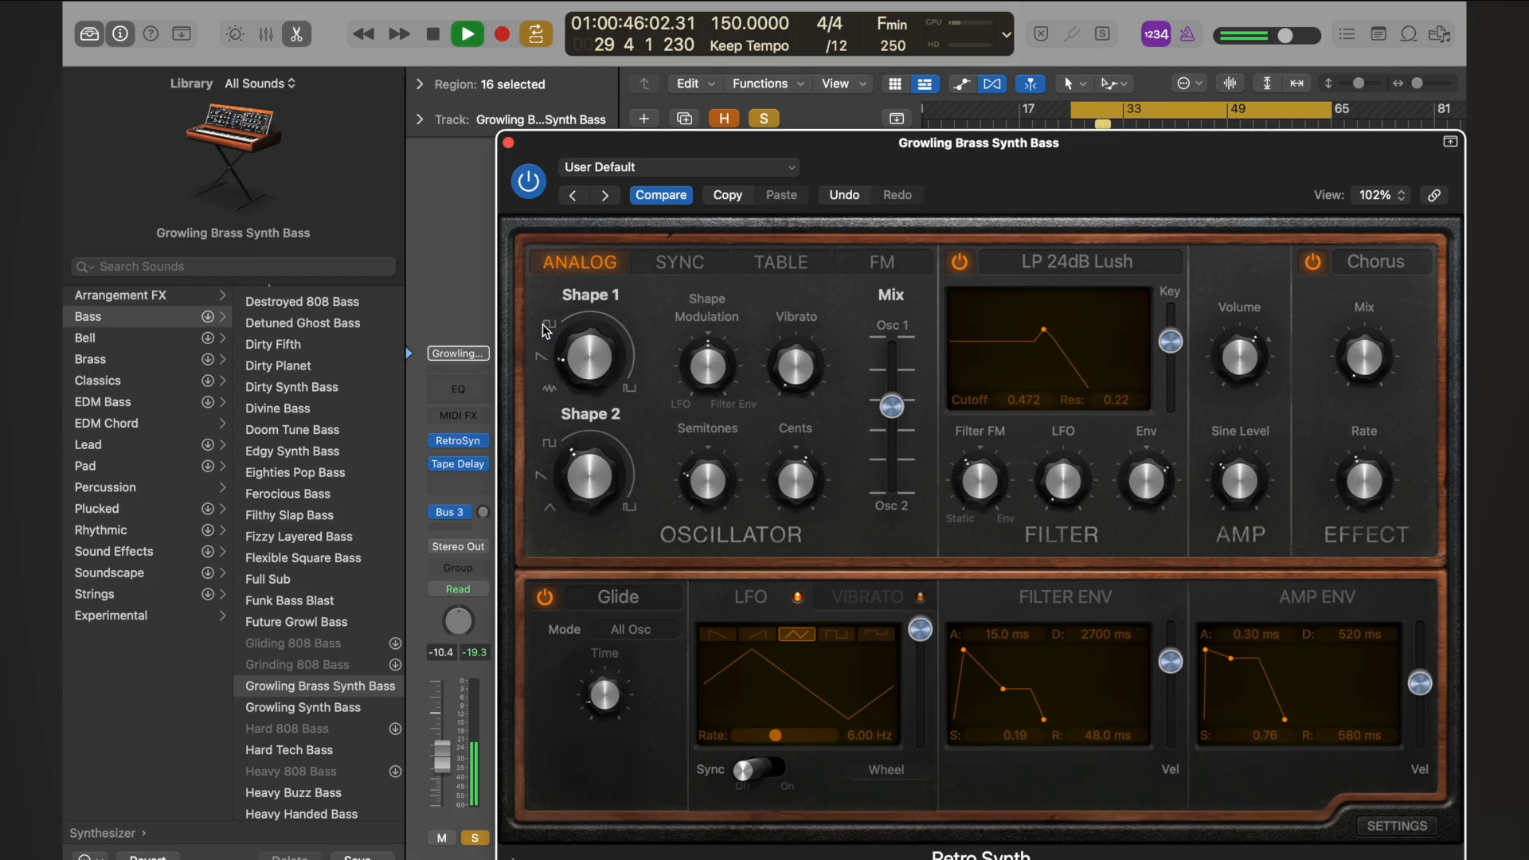
# - Audition the Hard Tech Bass, Heavy Handed Bass, Jump Up Bass and Layered Kick Bass patches from the start of the cycle
pyautogui.scroll(-5, 328, 601)
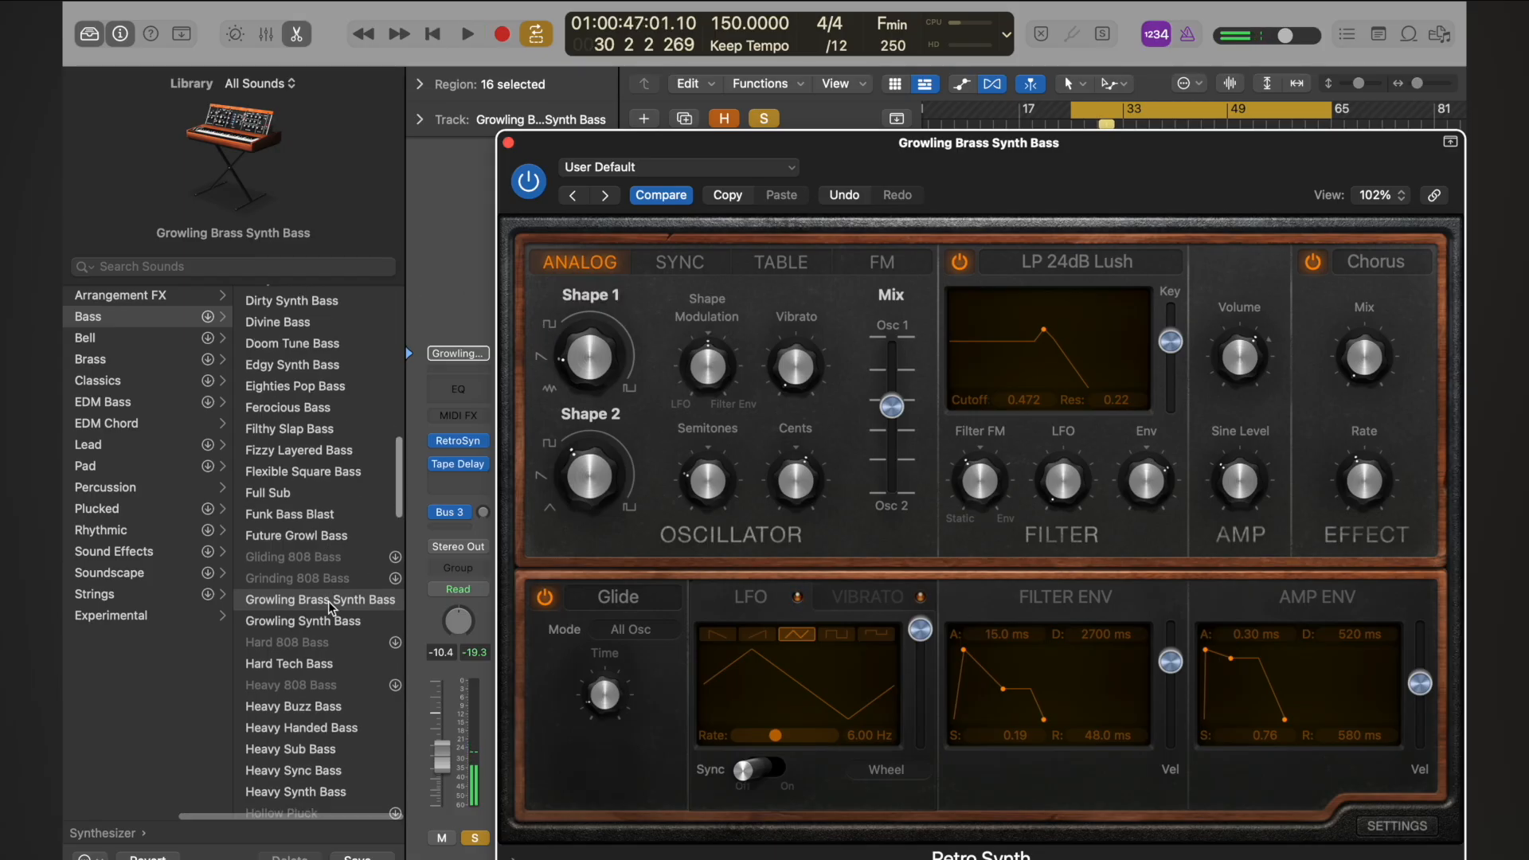
pyautogui.click(307, 513)
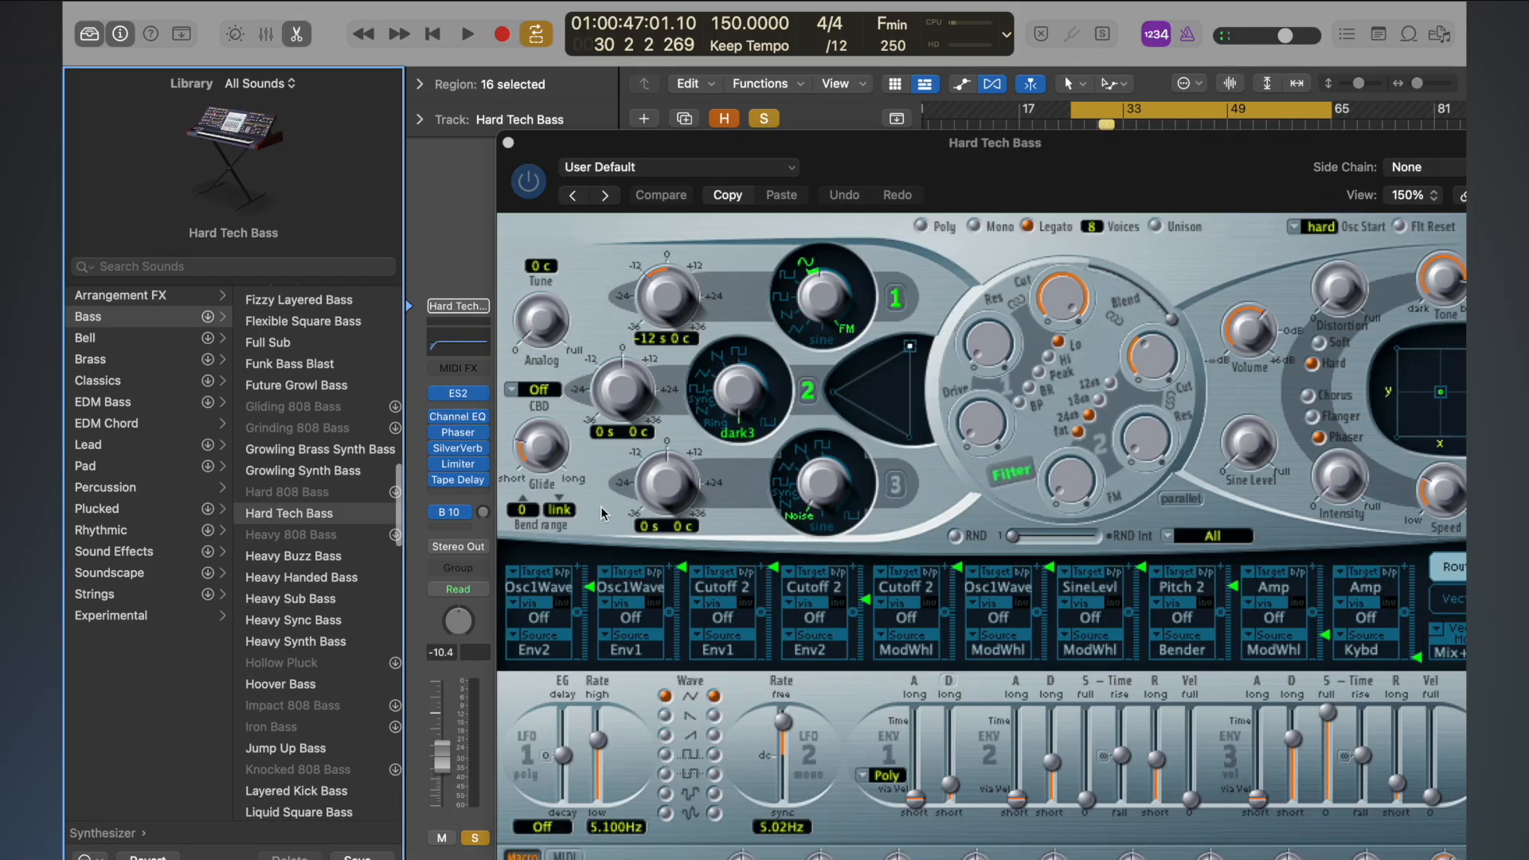
pyautogui.click(509, 143)
pyautogui.press('space')
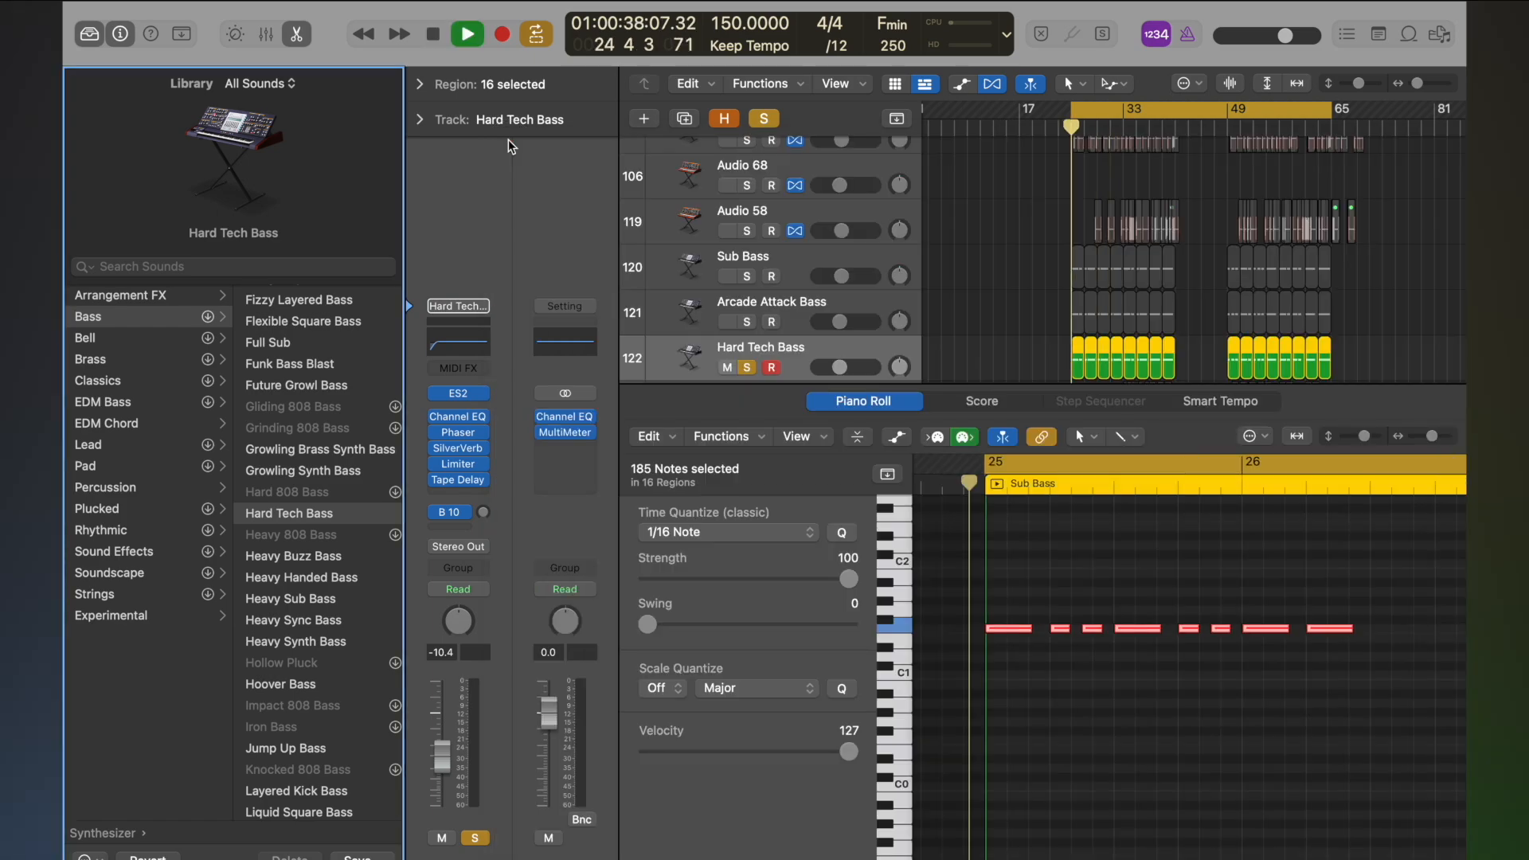
pyautogui.click(319, 579)
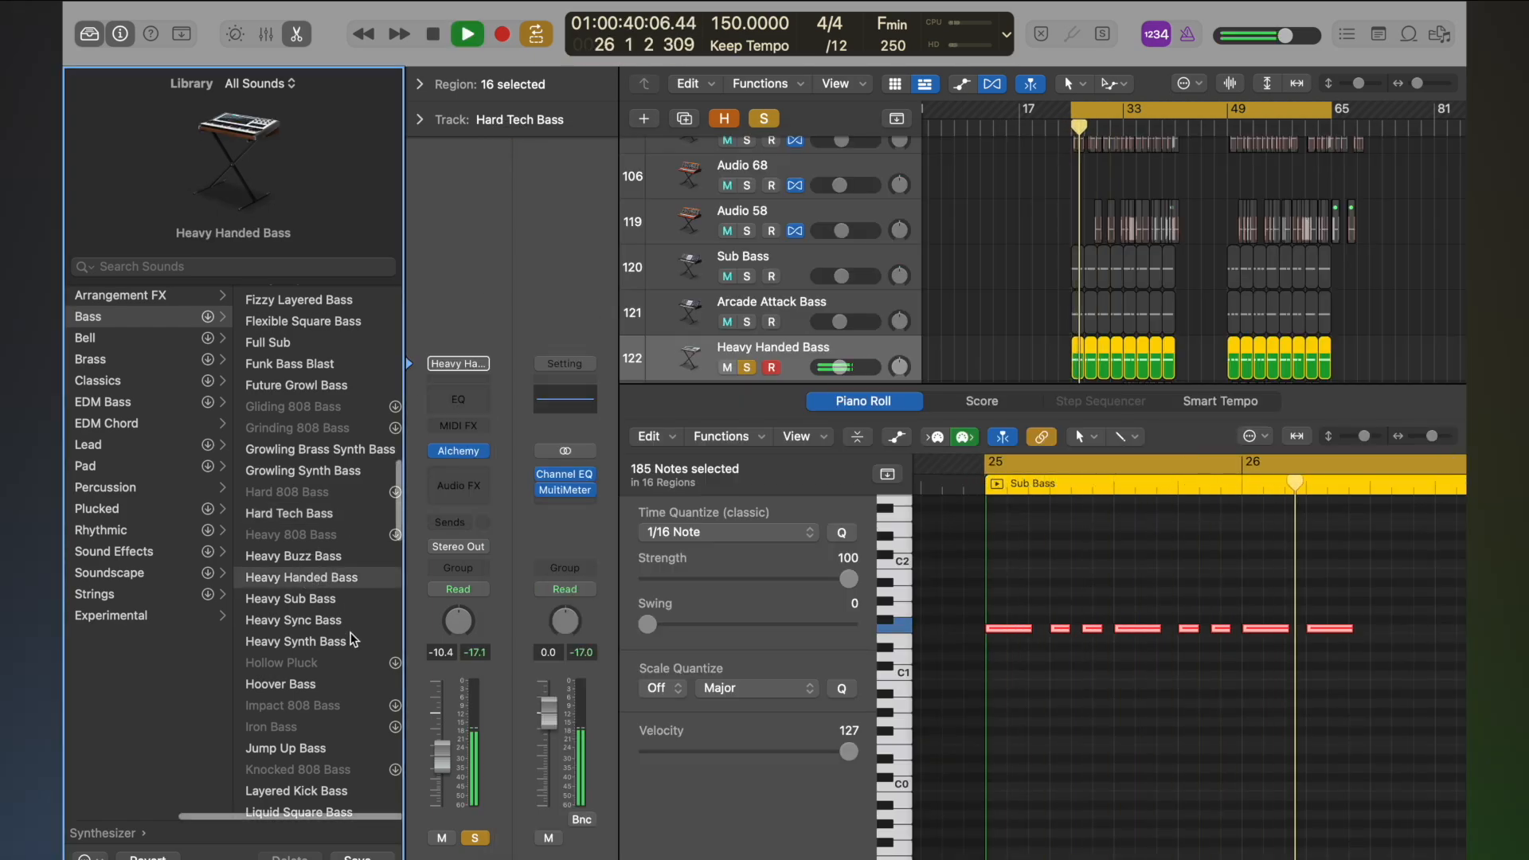
pyautogui.scroll(-2, 322, 604)
pyautogui.click(320, 661)
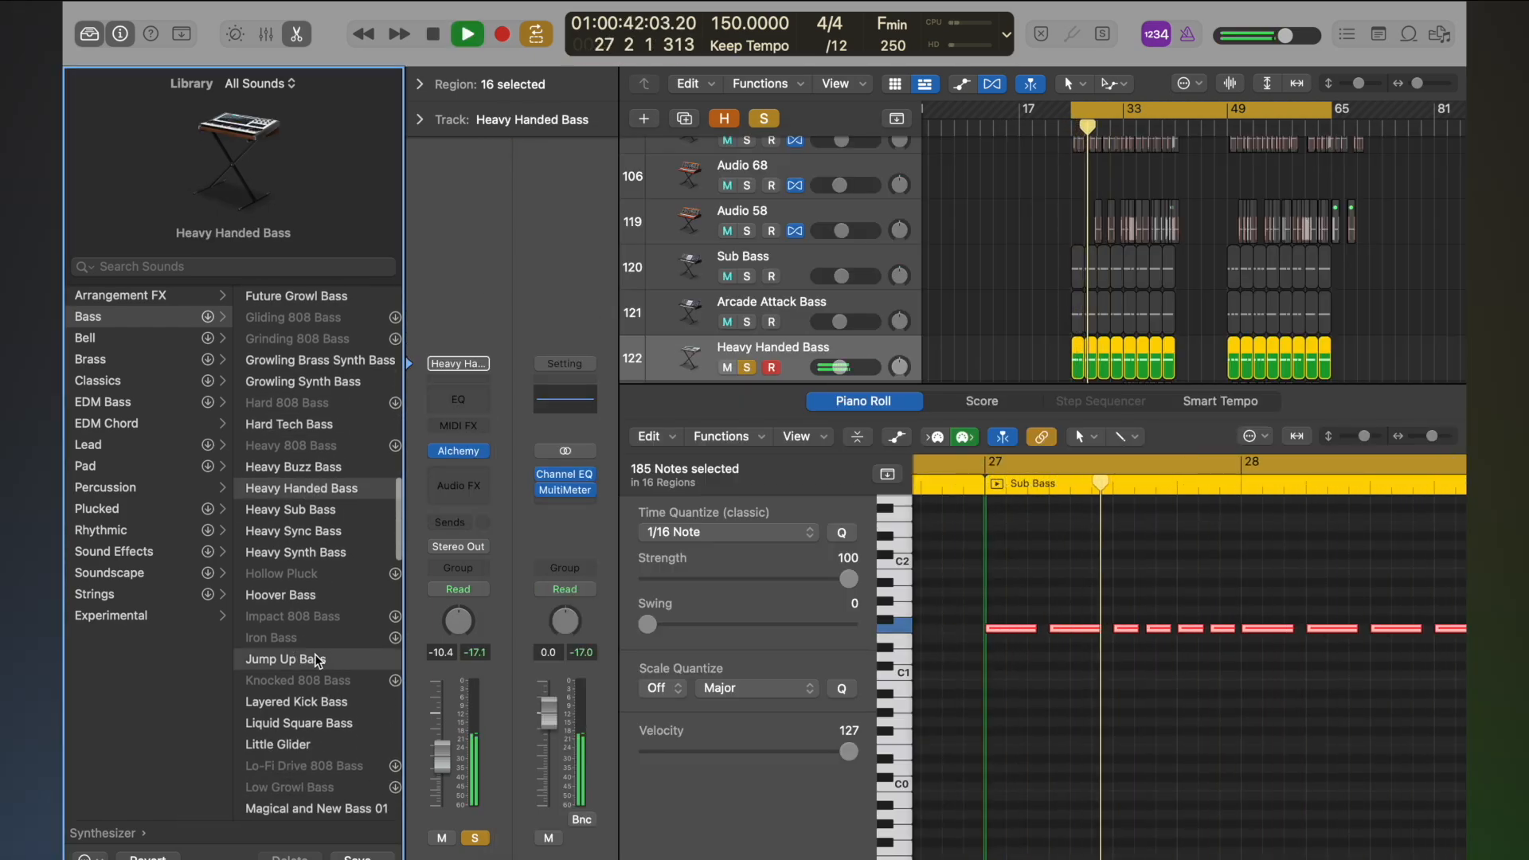
pyautogui.scroll(-2, 318, 660)
pyautogui.click(322, 633)
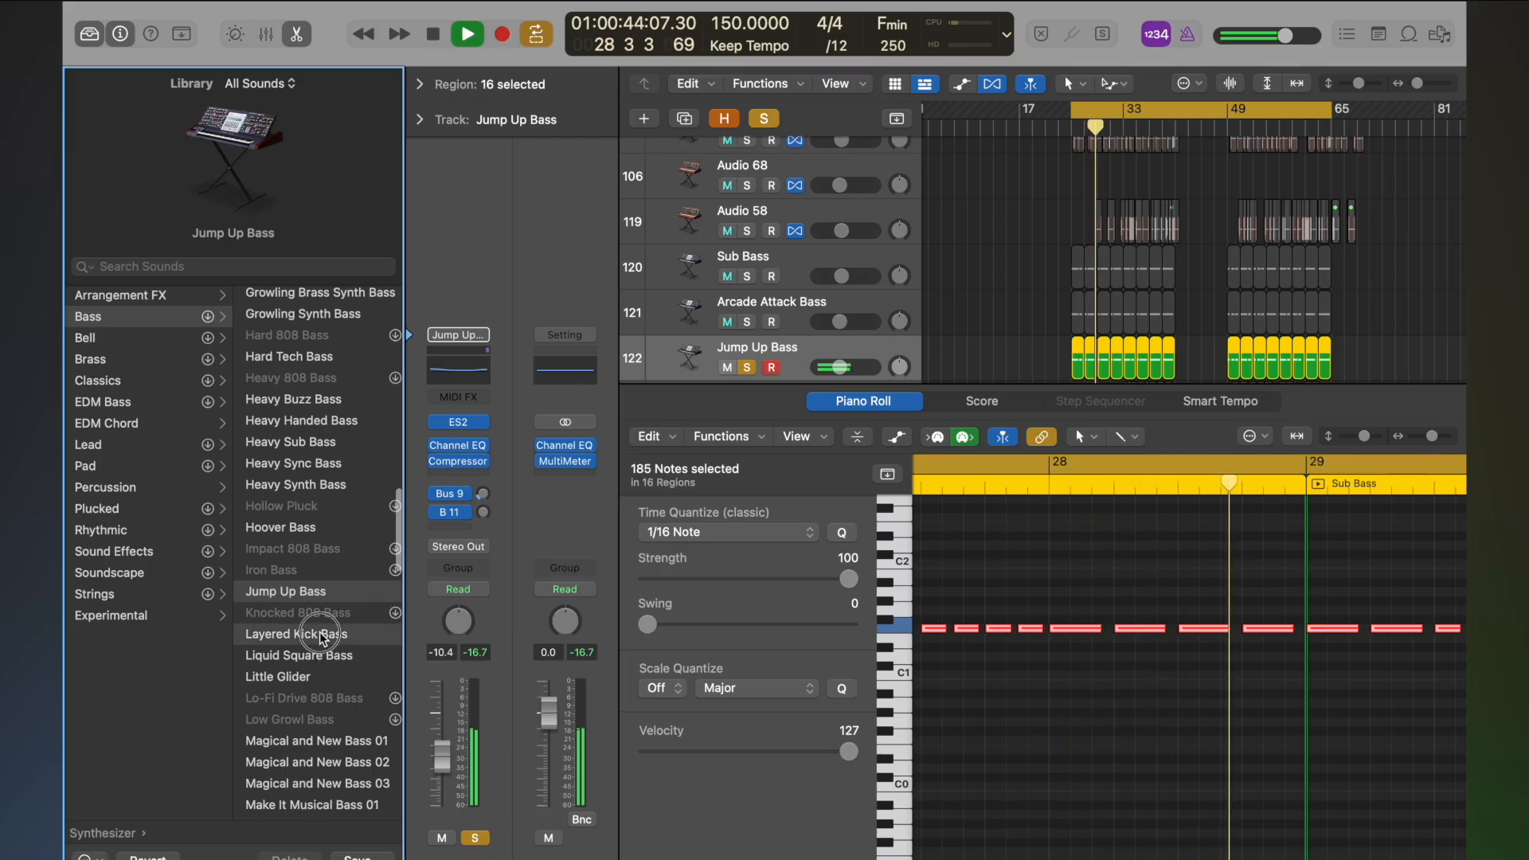
# - Load the Liquid Square Bass patch and raise all its notes one octave to F2
pyautogui.click(327, 655)
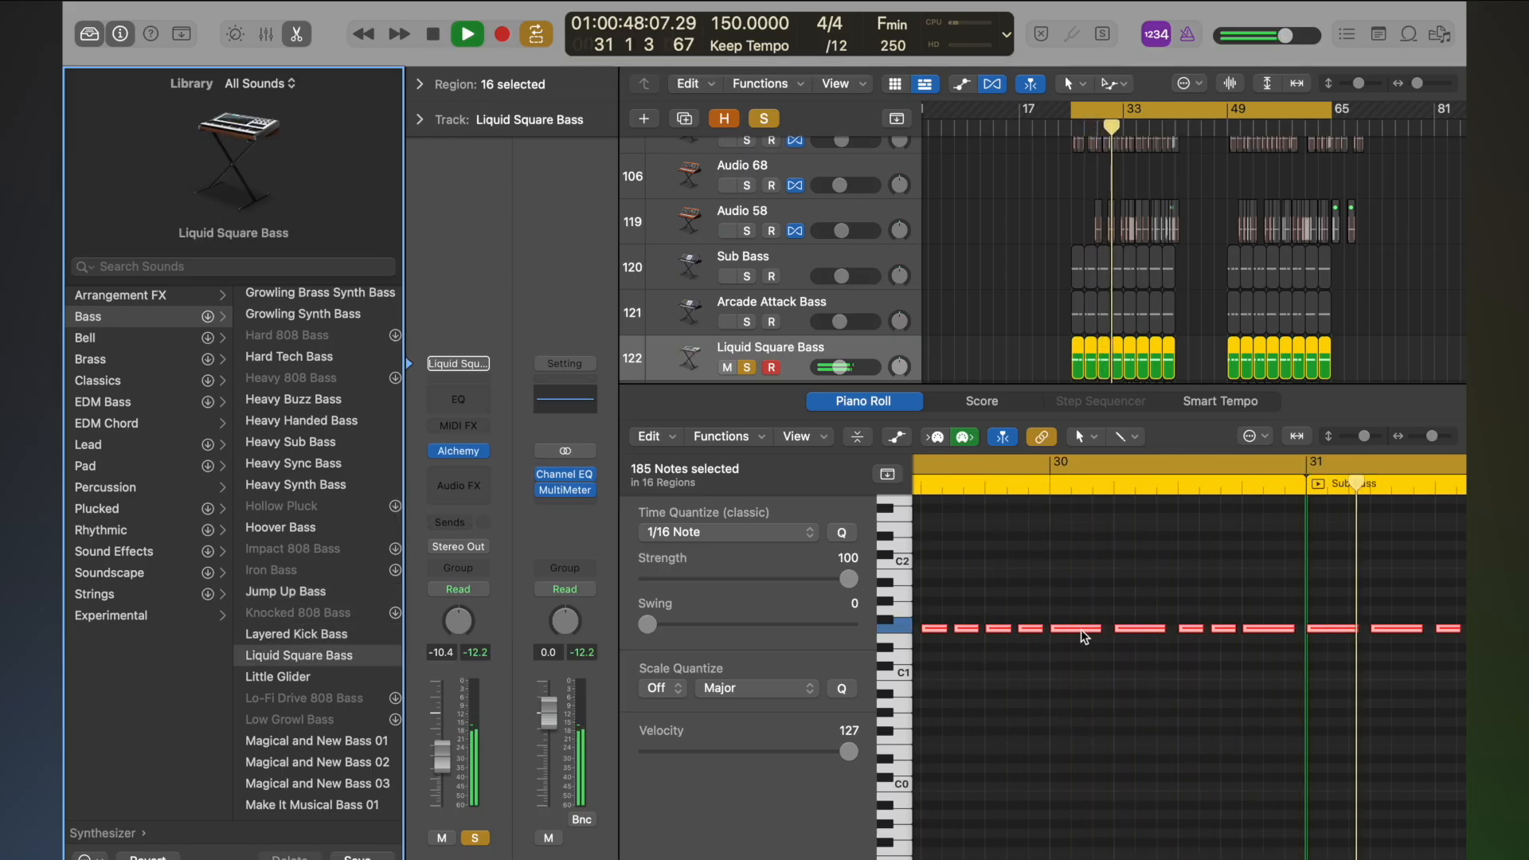
pyautogui.moveTo(1079, 628); pyautogui.dragTo(1069, 517)
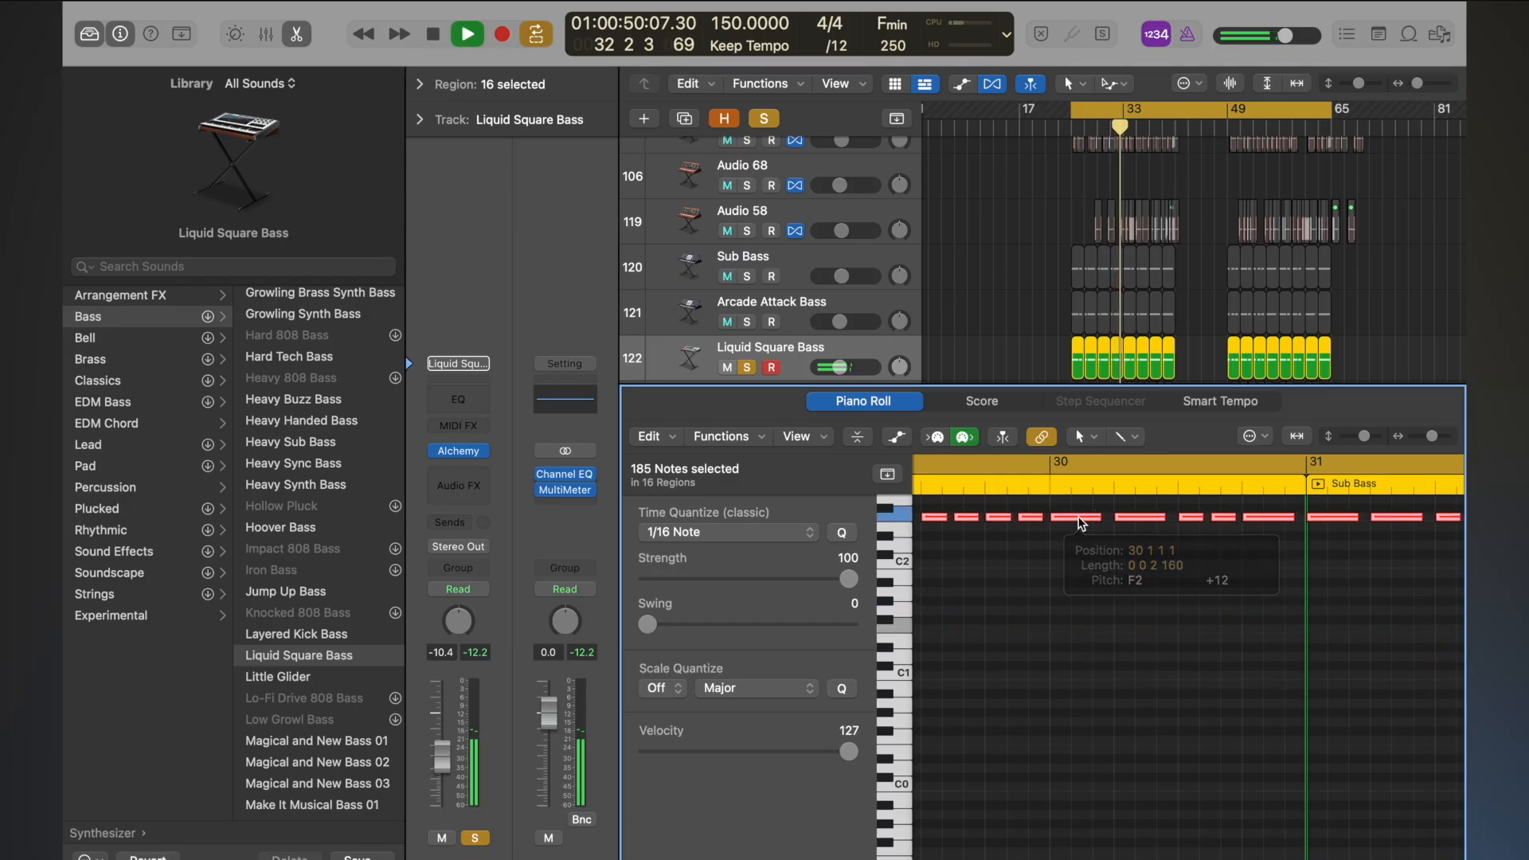
pyautogui.scroll(-5, 351, 679)
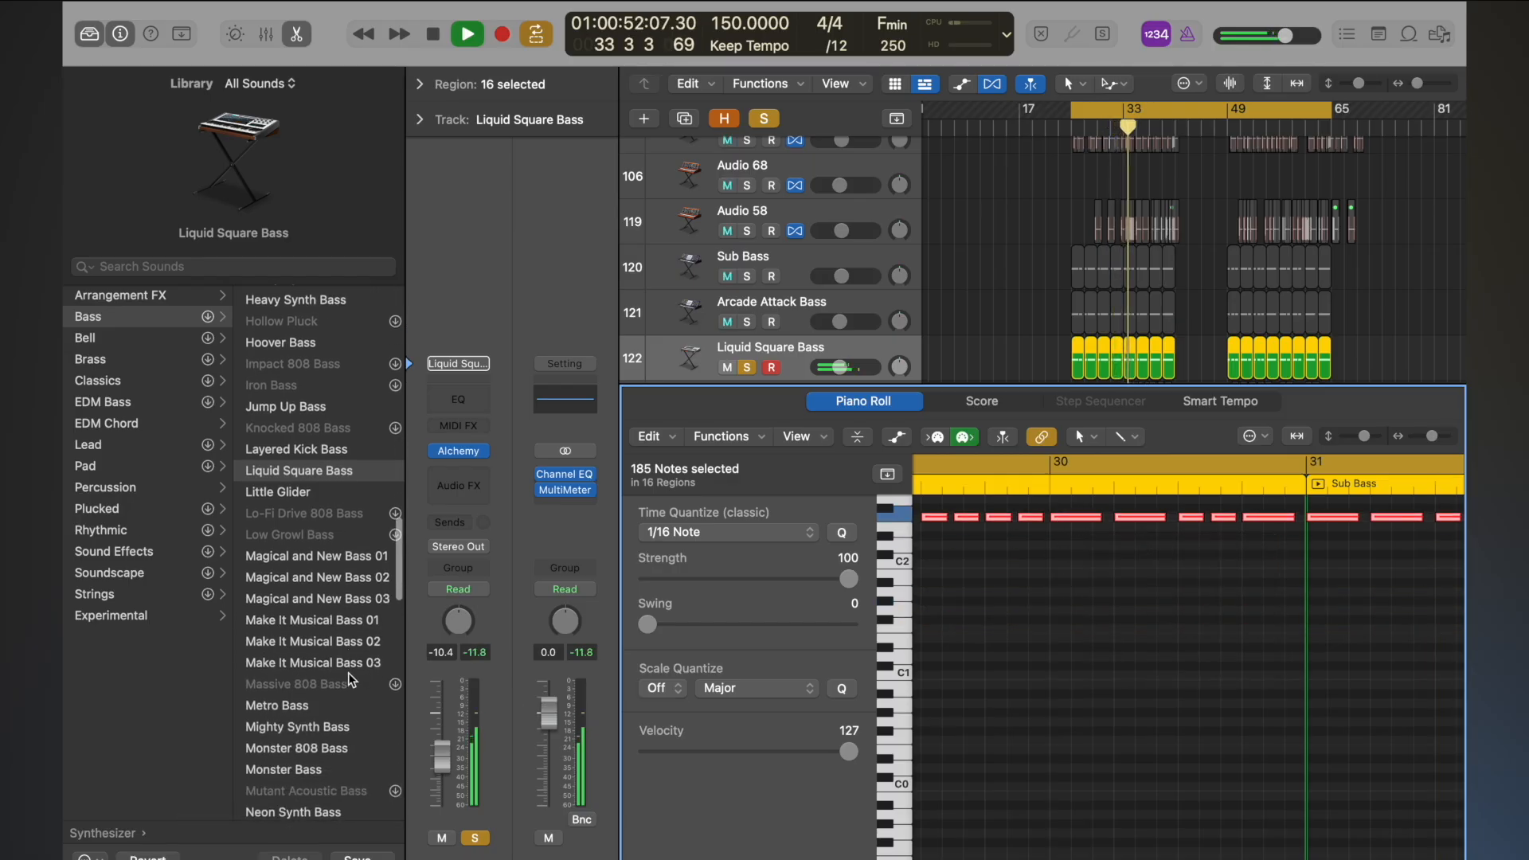
# - Add a Channel EQ to the Liquid Square Bass with a low cut at about 171 Hz and 24 dB/Oct, and stop playback
pyautogui.doubleClick(457, 406)
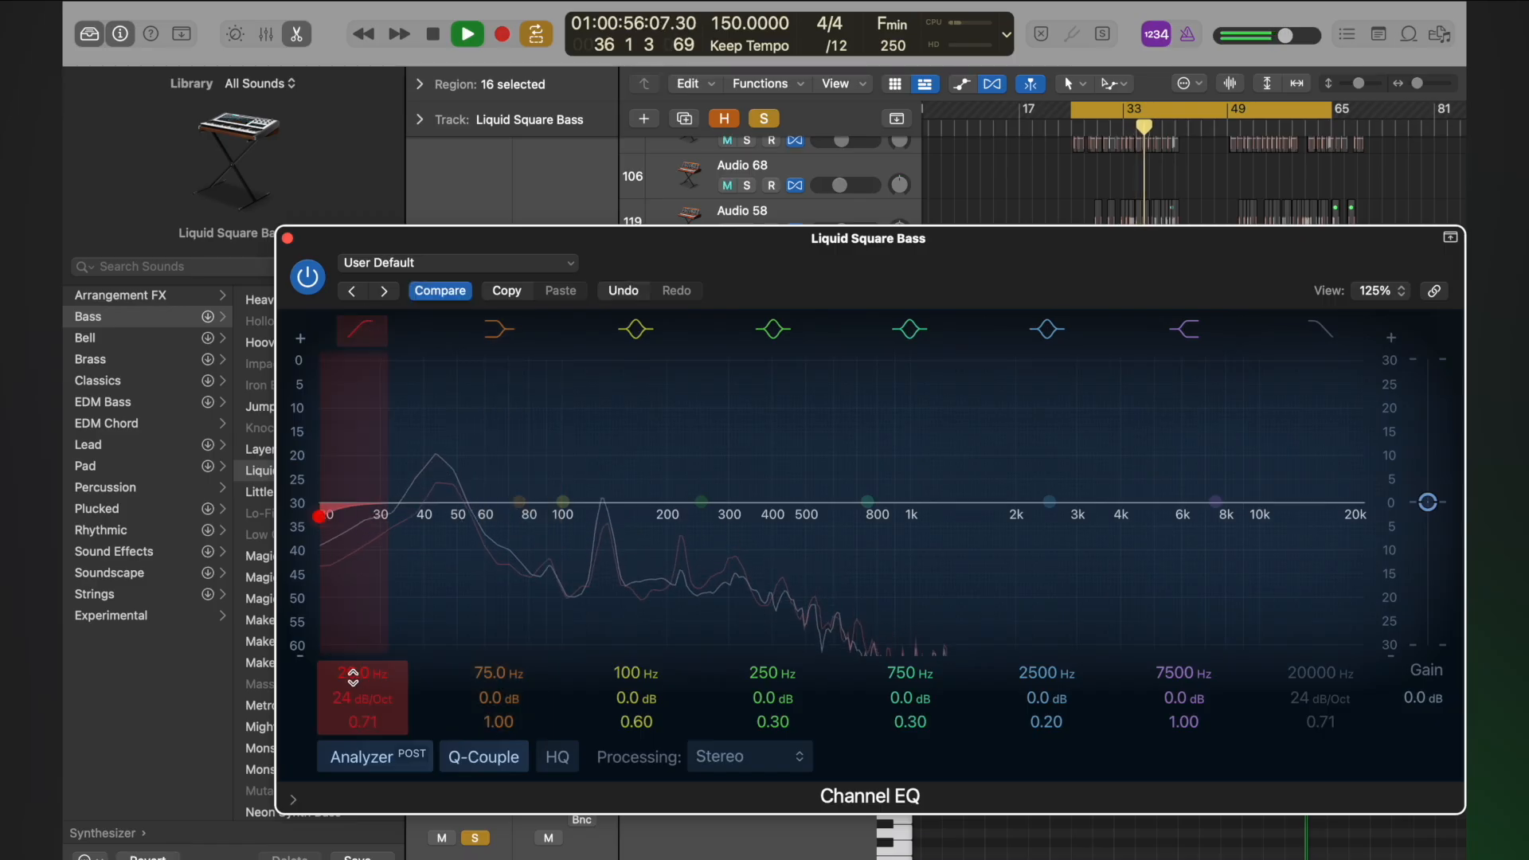
pyautogui.moveTo(401, 632); pyautogui.dragTo(717, 629)
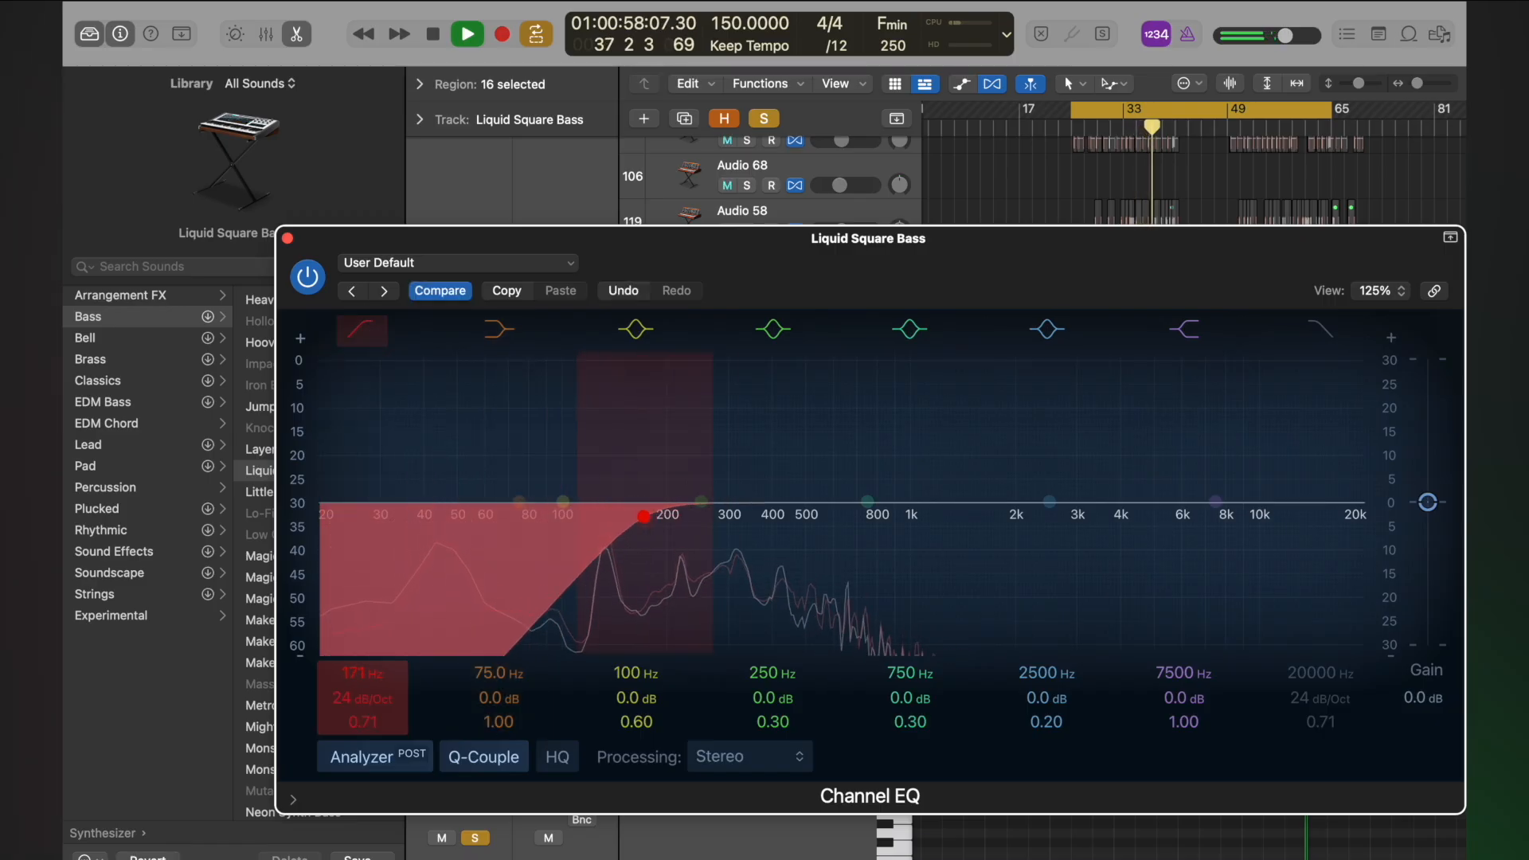
pyautogui.click(287, 239)
pyautogui.press('space')
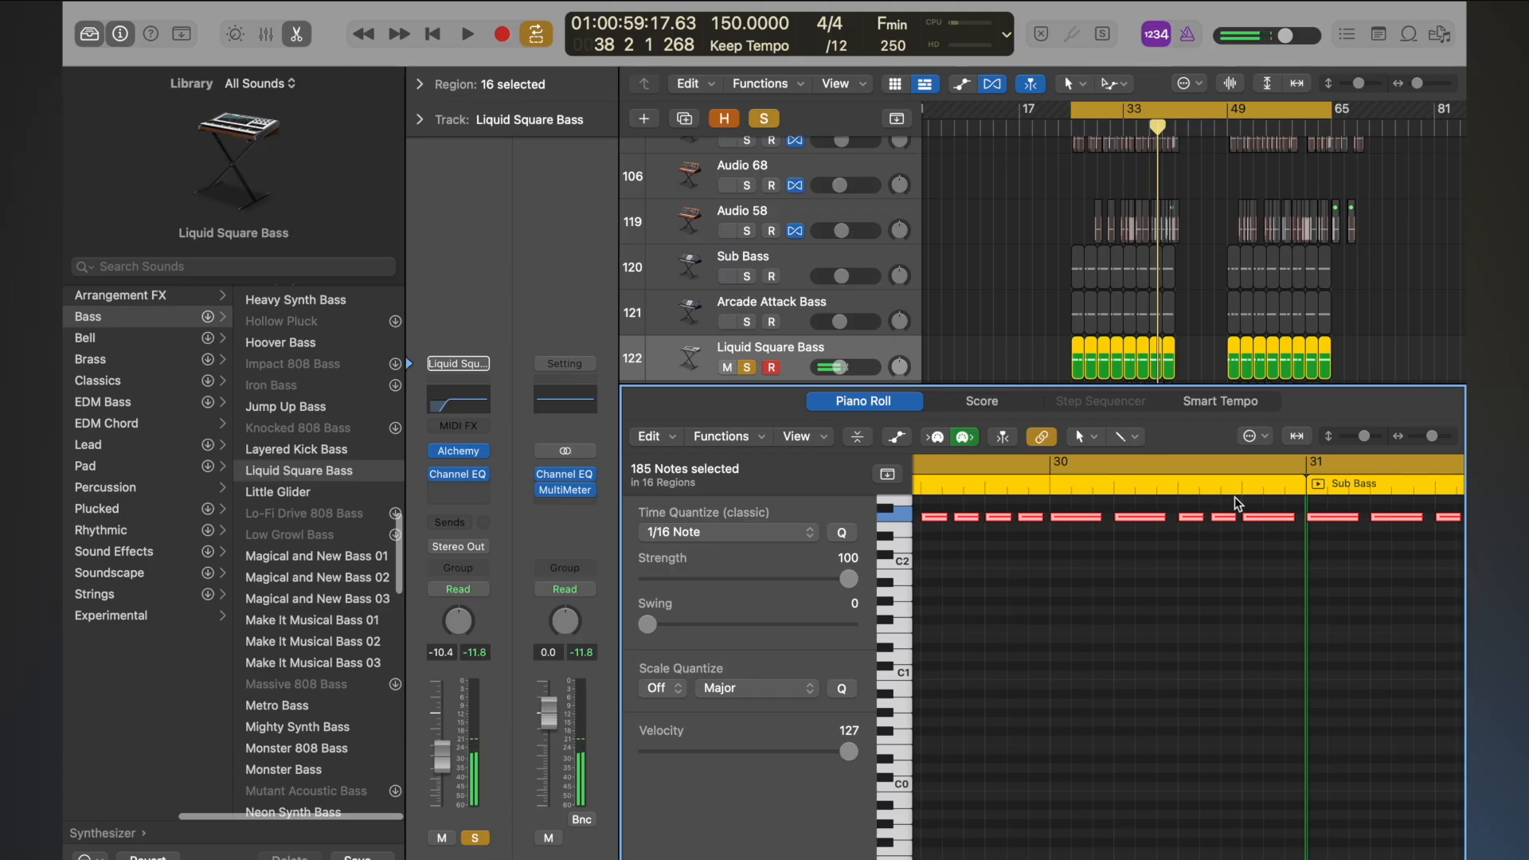
# - Add a stereo Bitcrusher to the Liquid Square Bass with 11.5 dB drive and a -10.0 dB clip level, auditioning the cycle
pyautogui.click(458, 493)
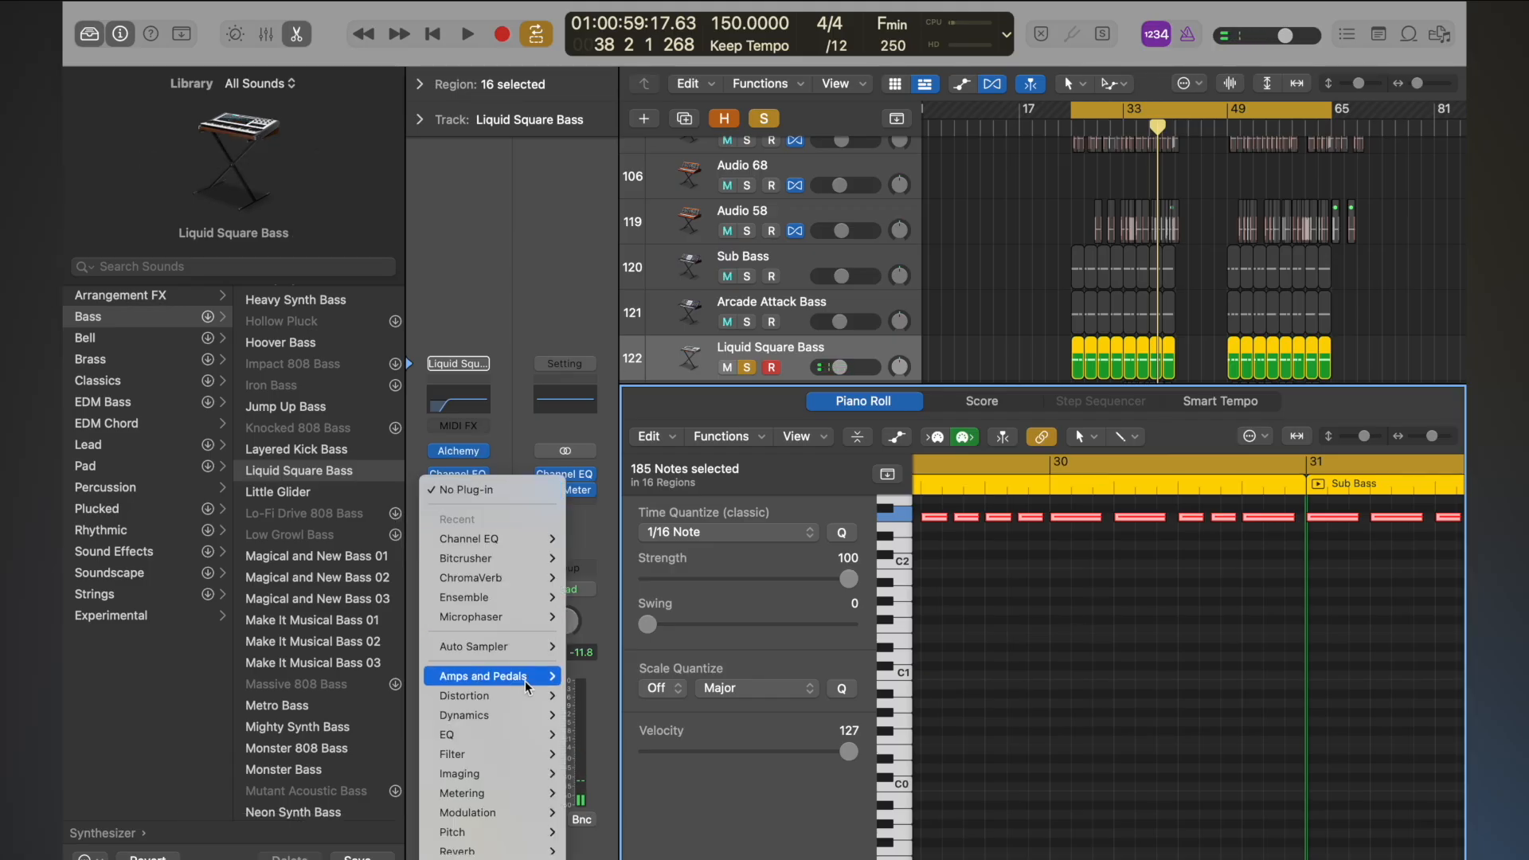
pyautogui.moveTo(493, 558)
pyautogui.click(593, 558)
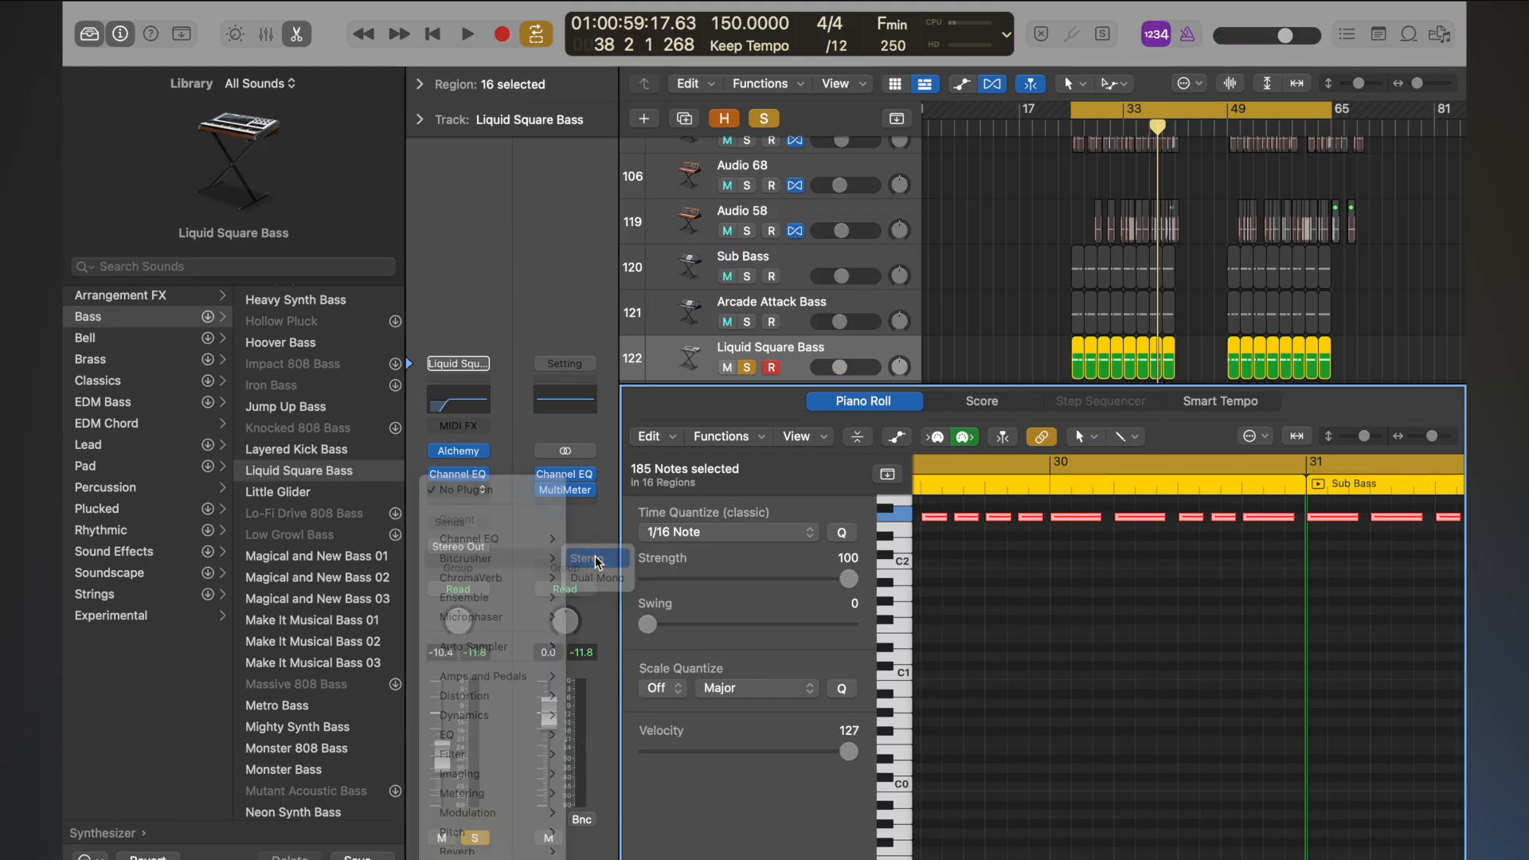
pyautogui.press('space')
pyautogui.moveTo(590, 539); pyautogui.dragTo(548, 477)
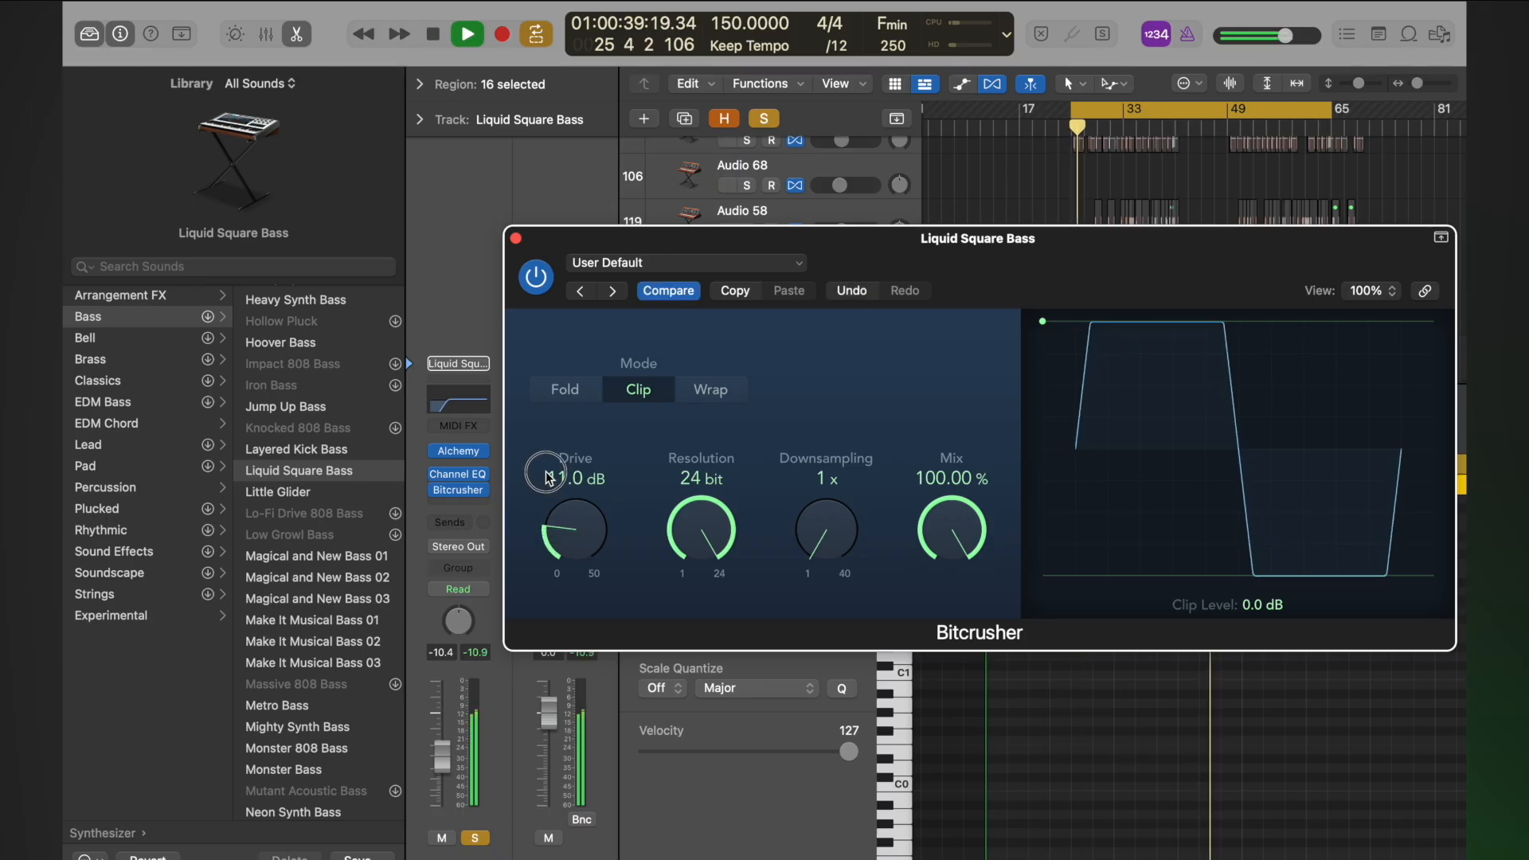
pyautogui.moveTo(1043, 329); pyautogui.dragTo(1046, 454)
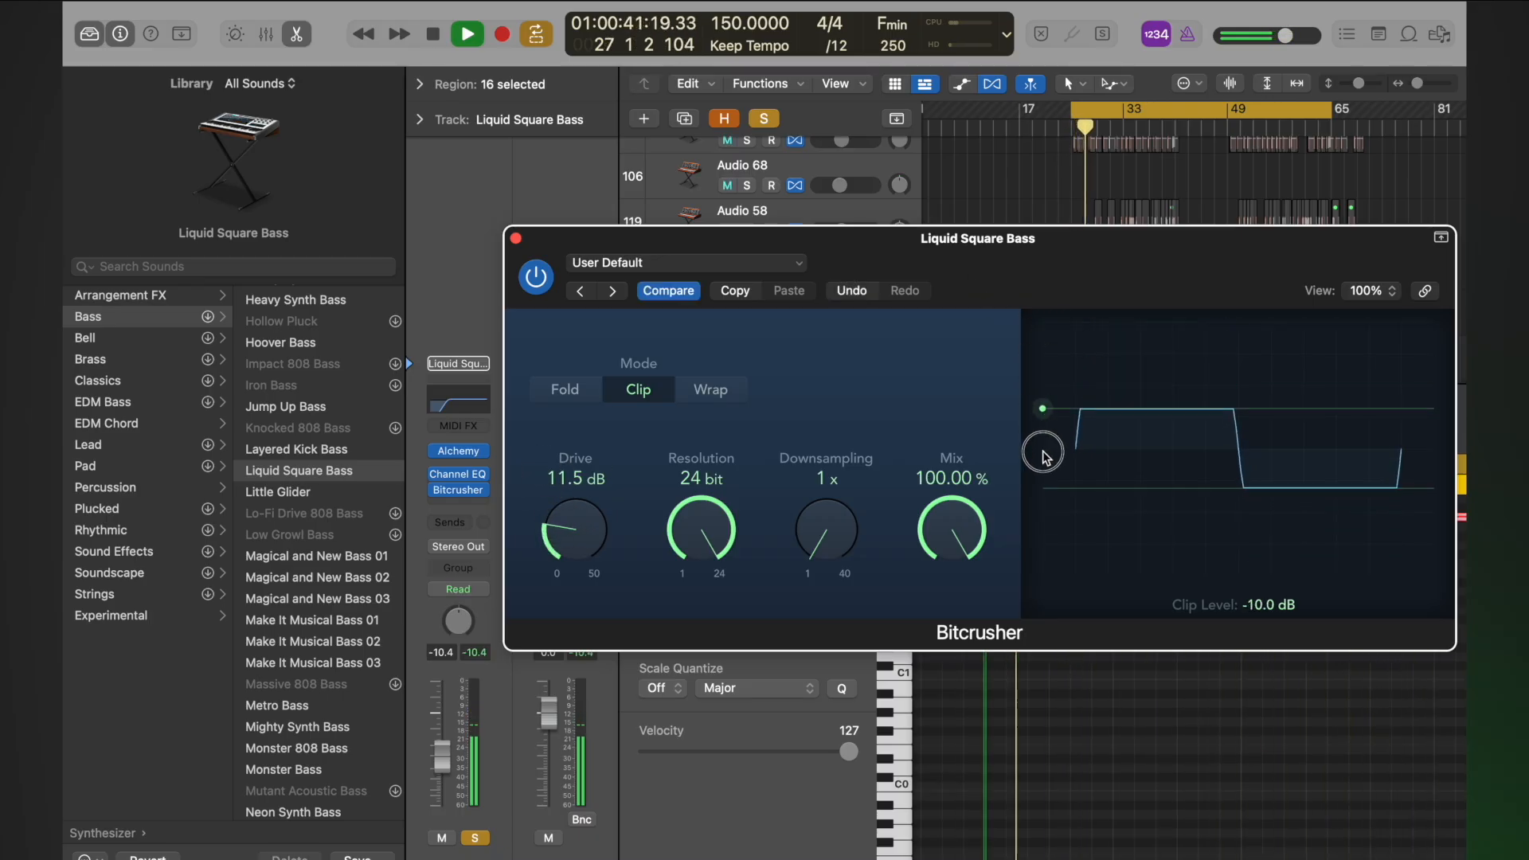
pyautogui.click(515, 237)
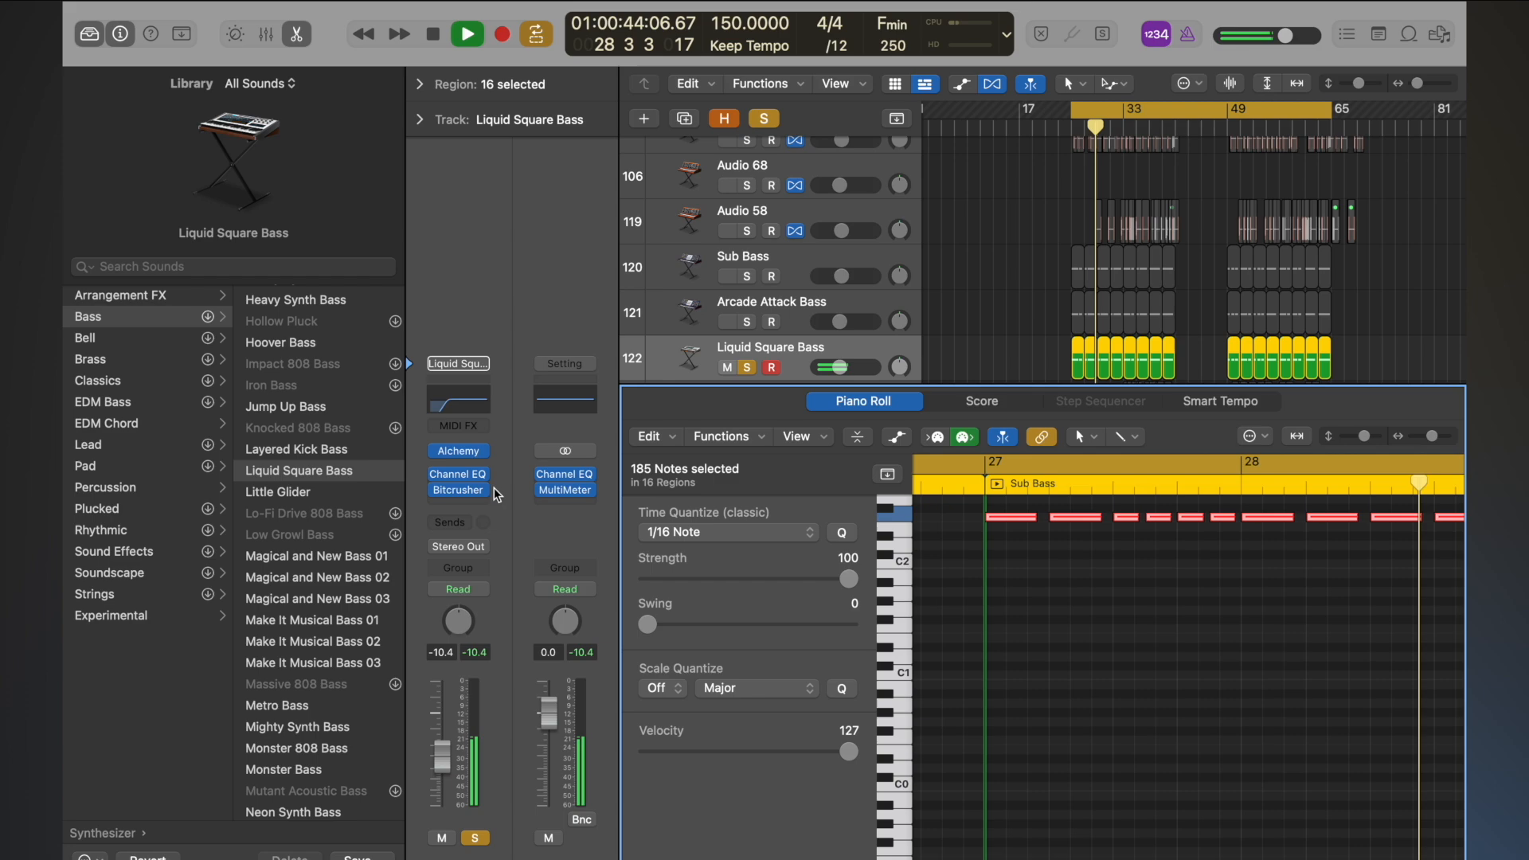
# - Raise the low cut in the Liquid Square Bass Channel EQ to 336 Hz
pyautogui.click(465, 460)
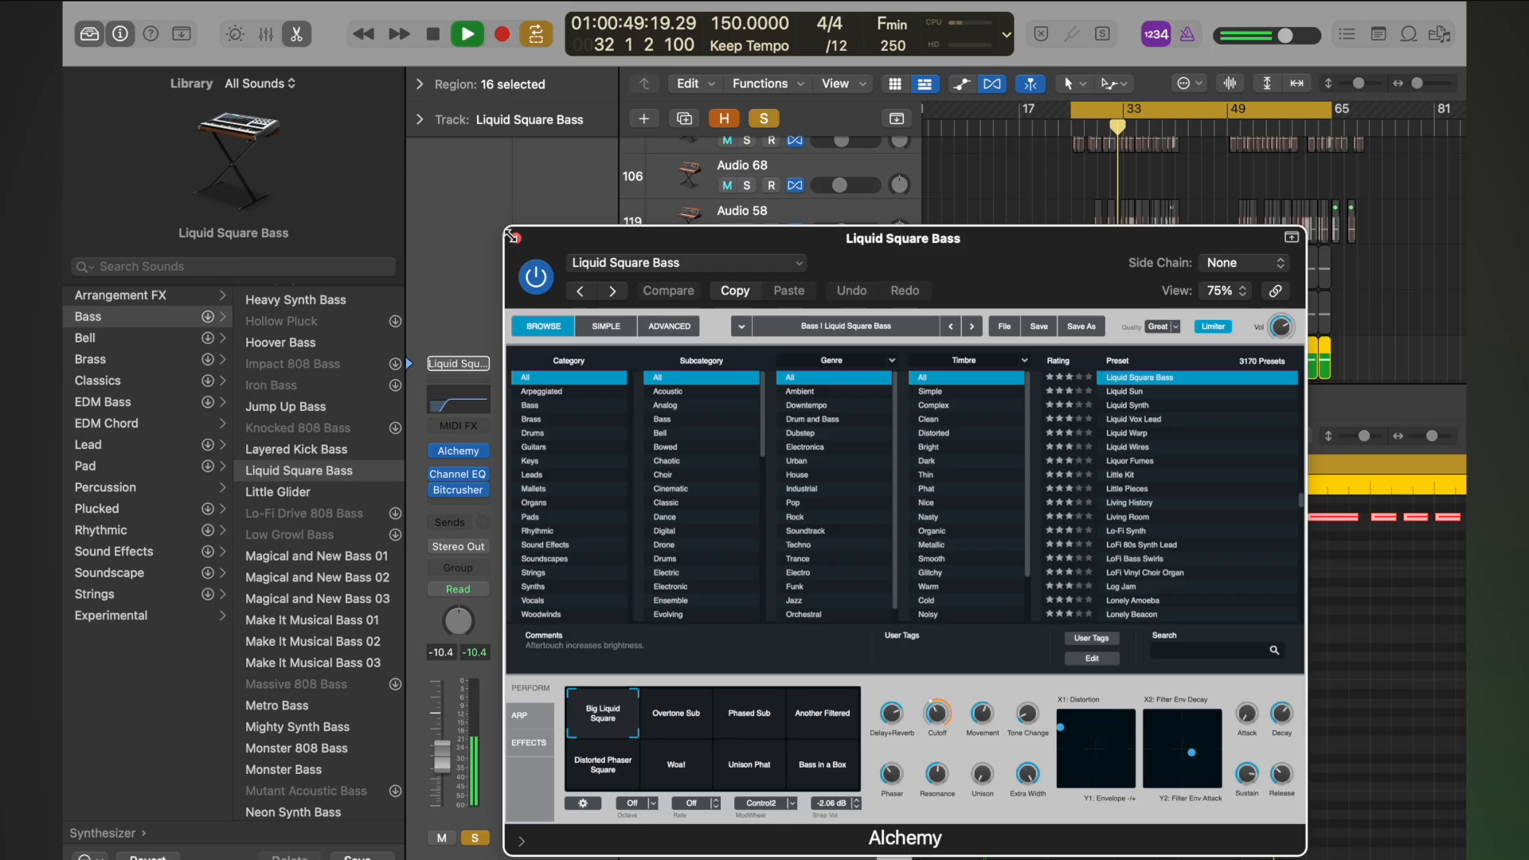
pyautogui.click(513, 236)
pyautogui.click(454, 390)
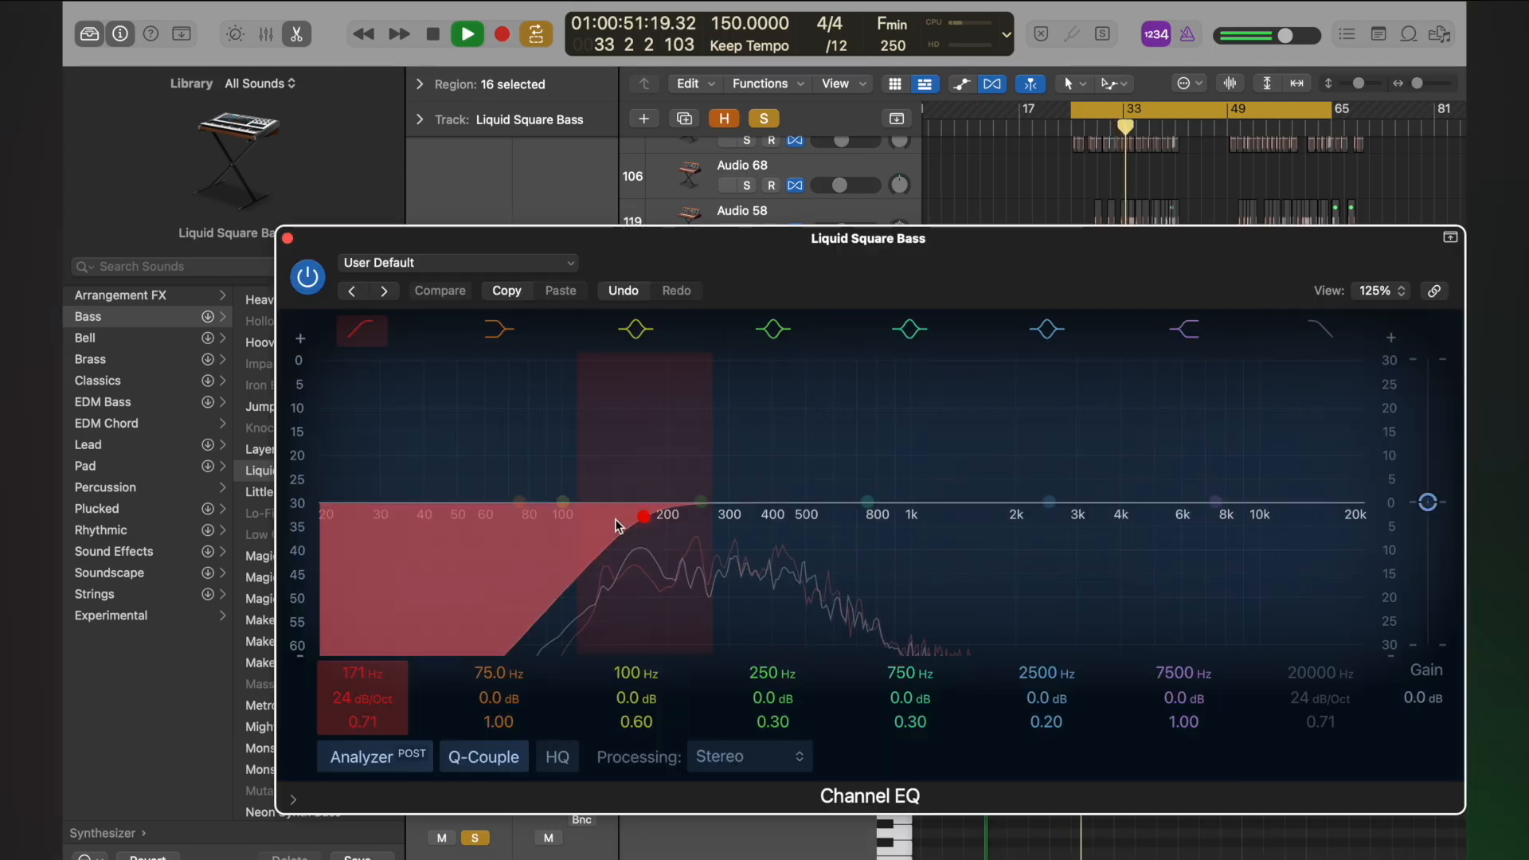
pyautogui.moveTo(356, 670); pyautogui.dragTo(355, 613)
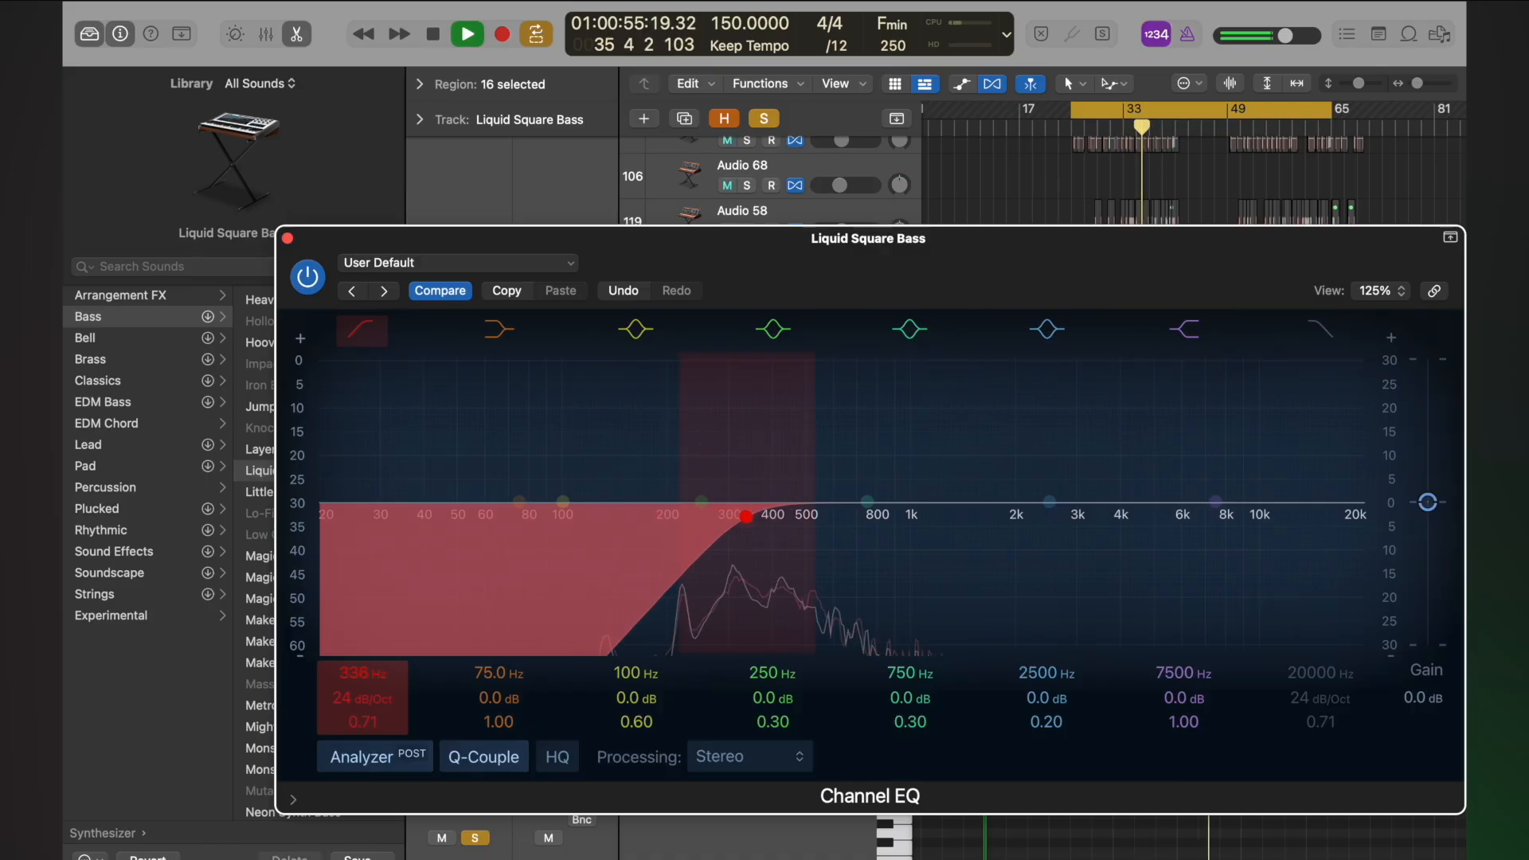
pyautogui.click(287, 238)
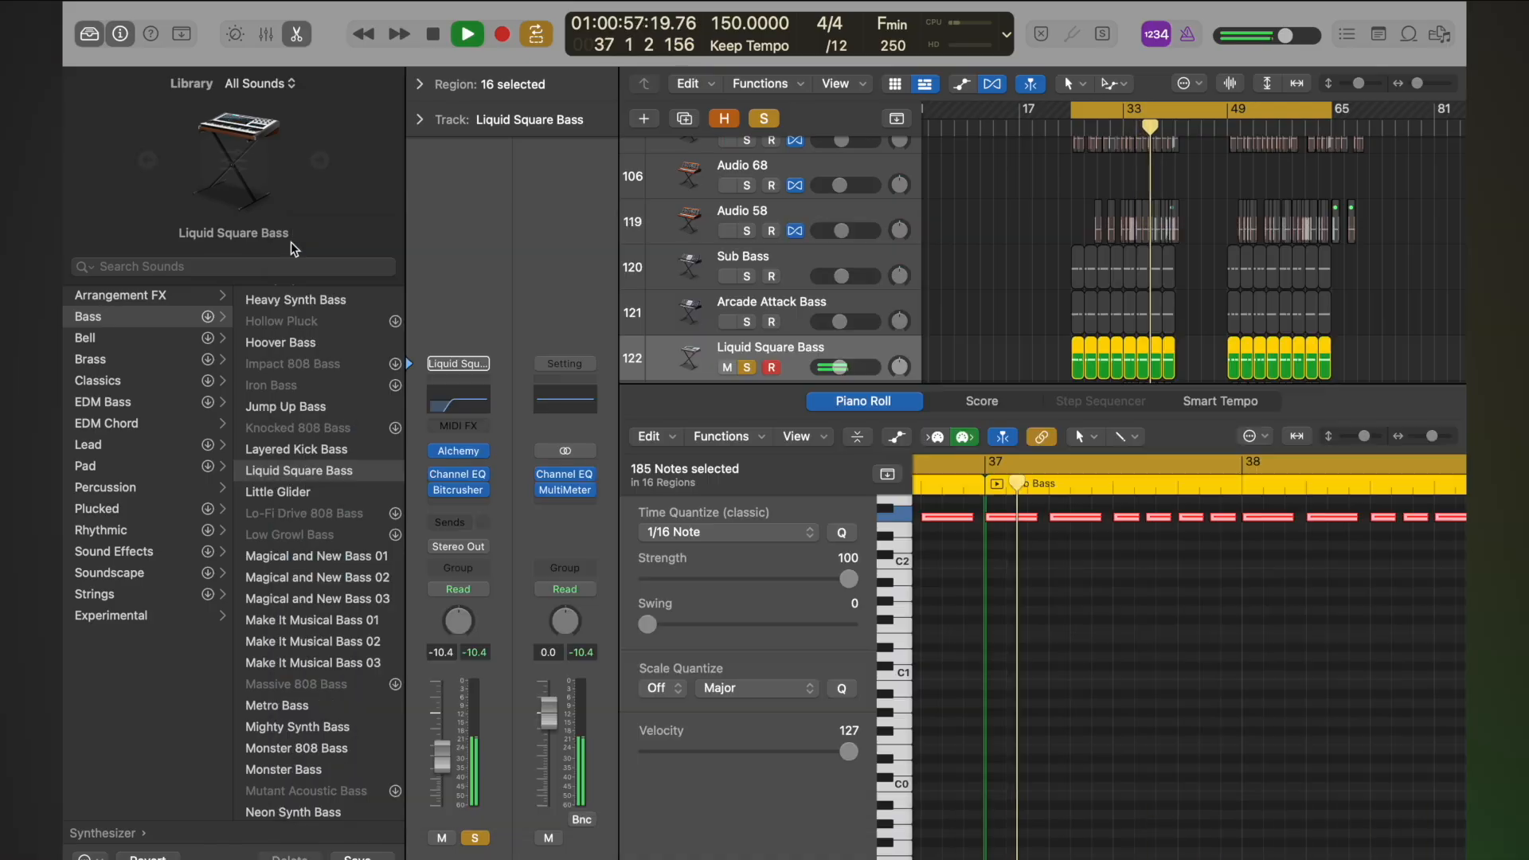
# - Readjust the Bitcrusher drive on the Liquid Square Bass by ear and stop playback
pyautogui.click(459, 490)
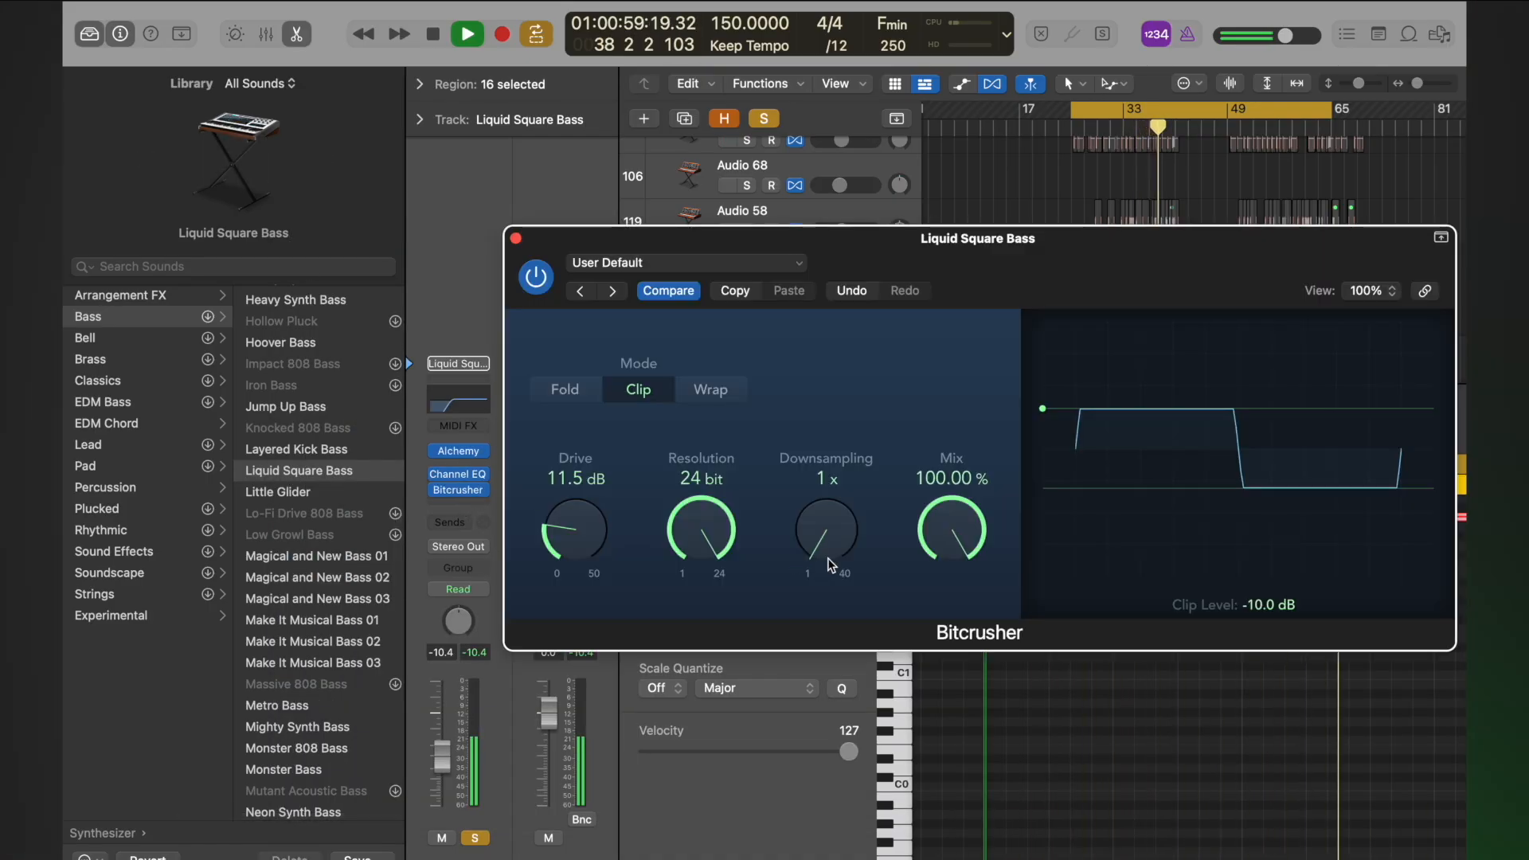
pyautogui.moveTo(571, 552); pyautogui.dragTo(572, 520)
pyautogui.moveTo(571, 466); pyautogui.dragTo(572, 485)
pyautogui.click(515, 238)
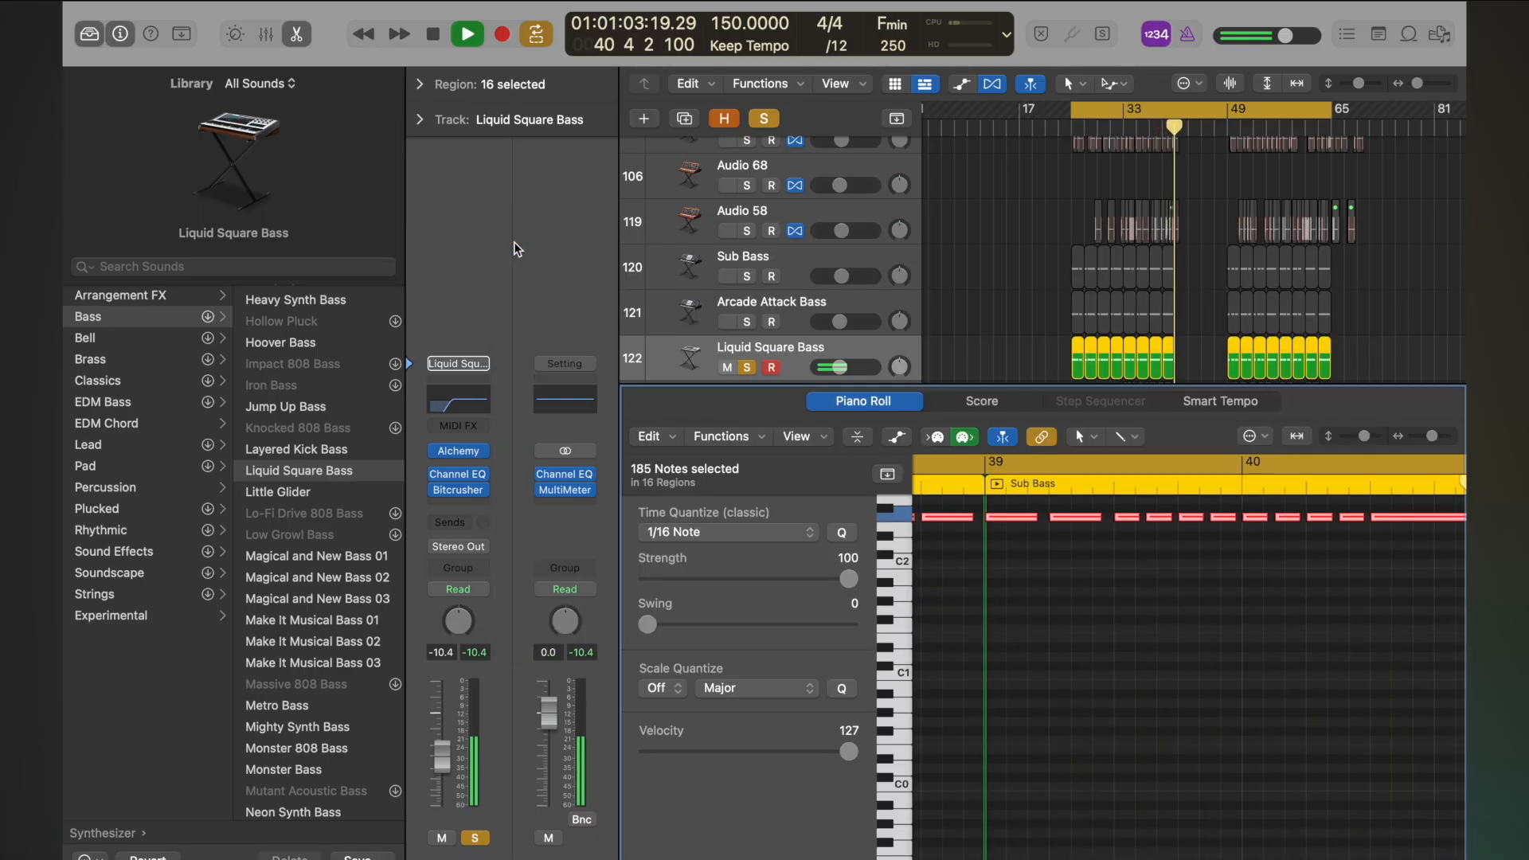
pyautogui.press('space')
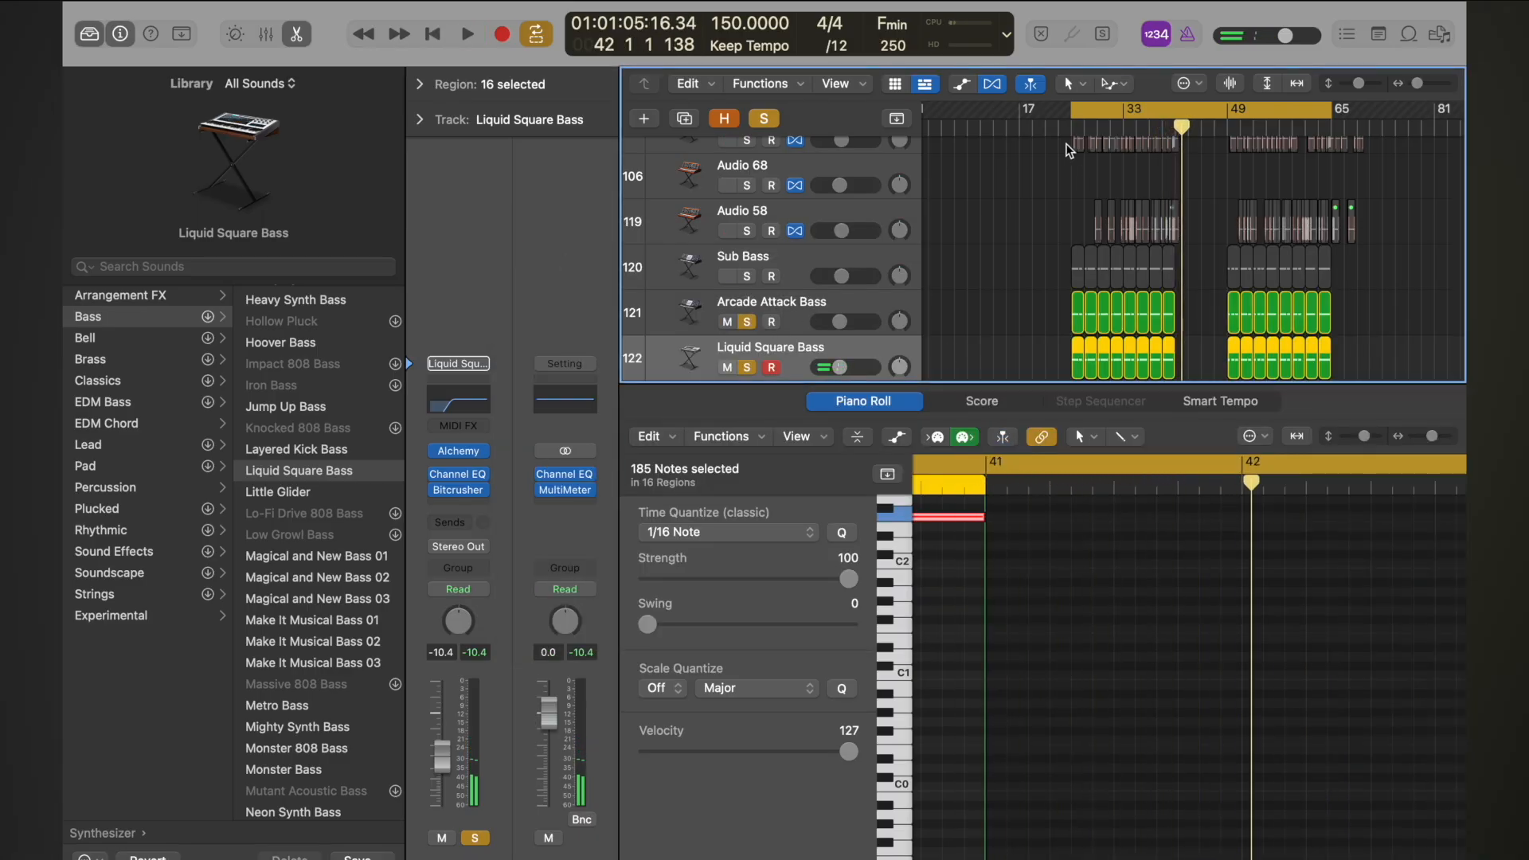
# - Play the cycle and unsolo the Arcade Attack Bass and Liquid Square Bass to hear them in the full mix
pyautogui.press('space')
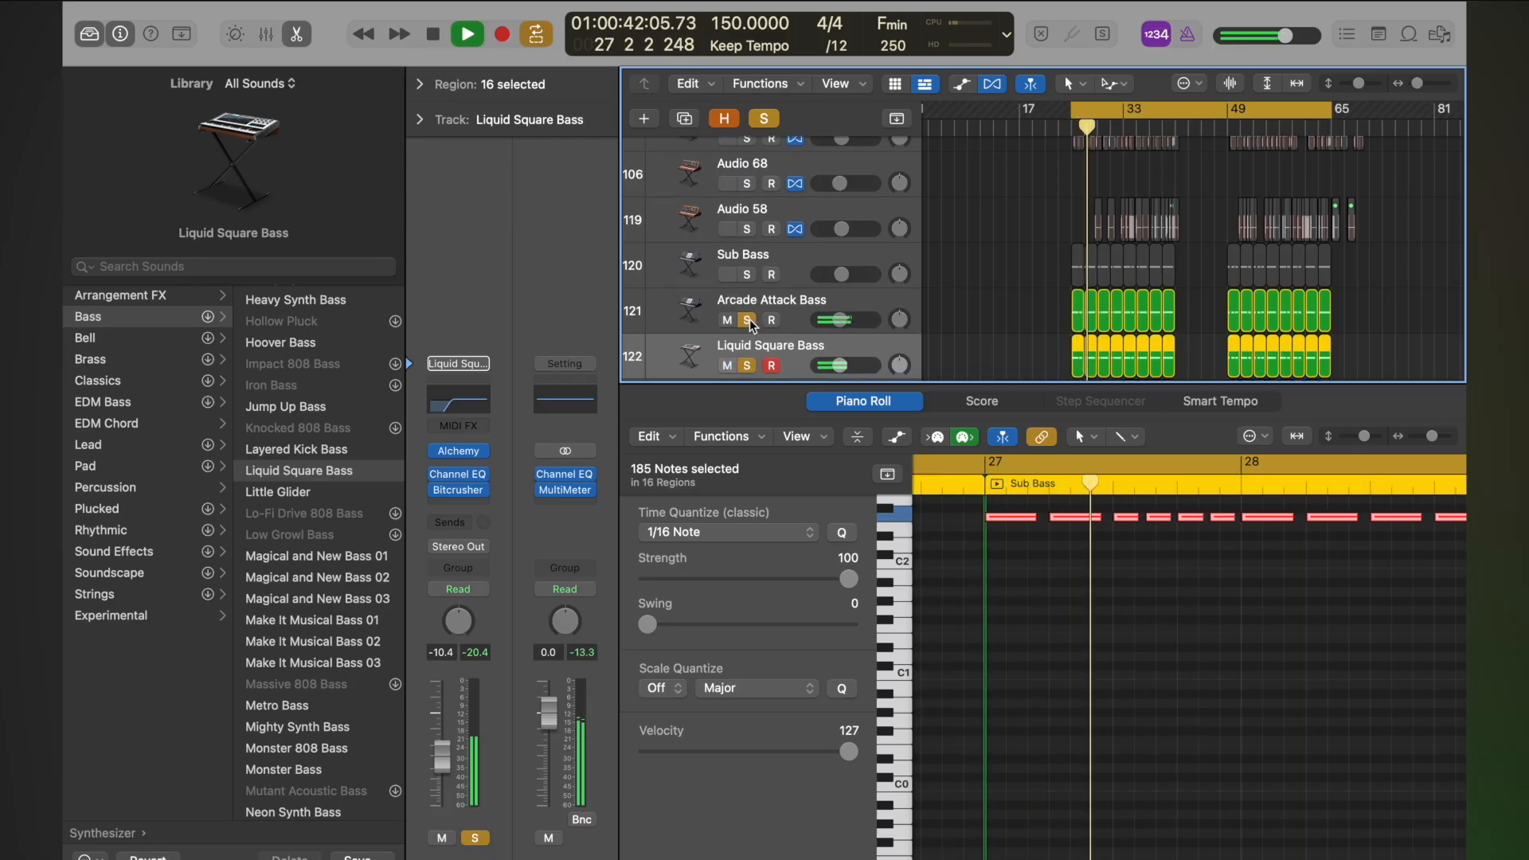
pyautogui.moveTo(747, 319); pyautogui.dragTo(749, 363)
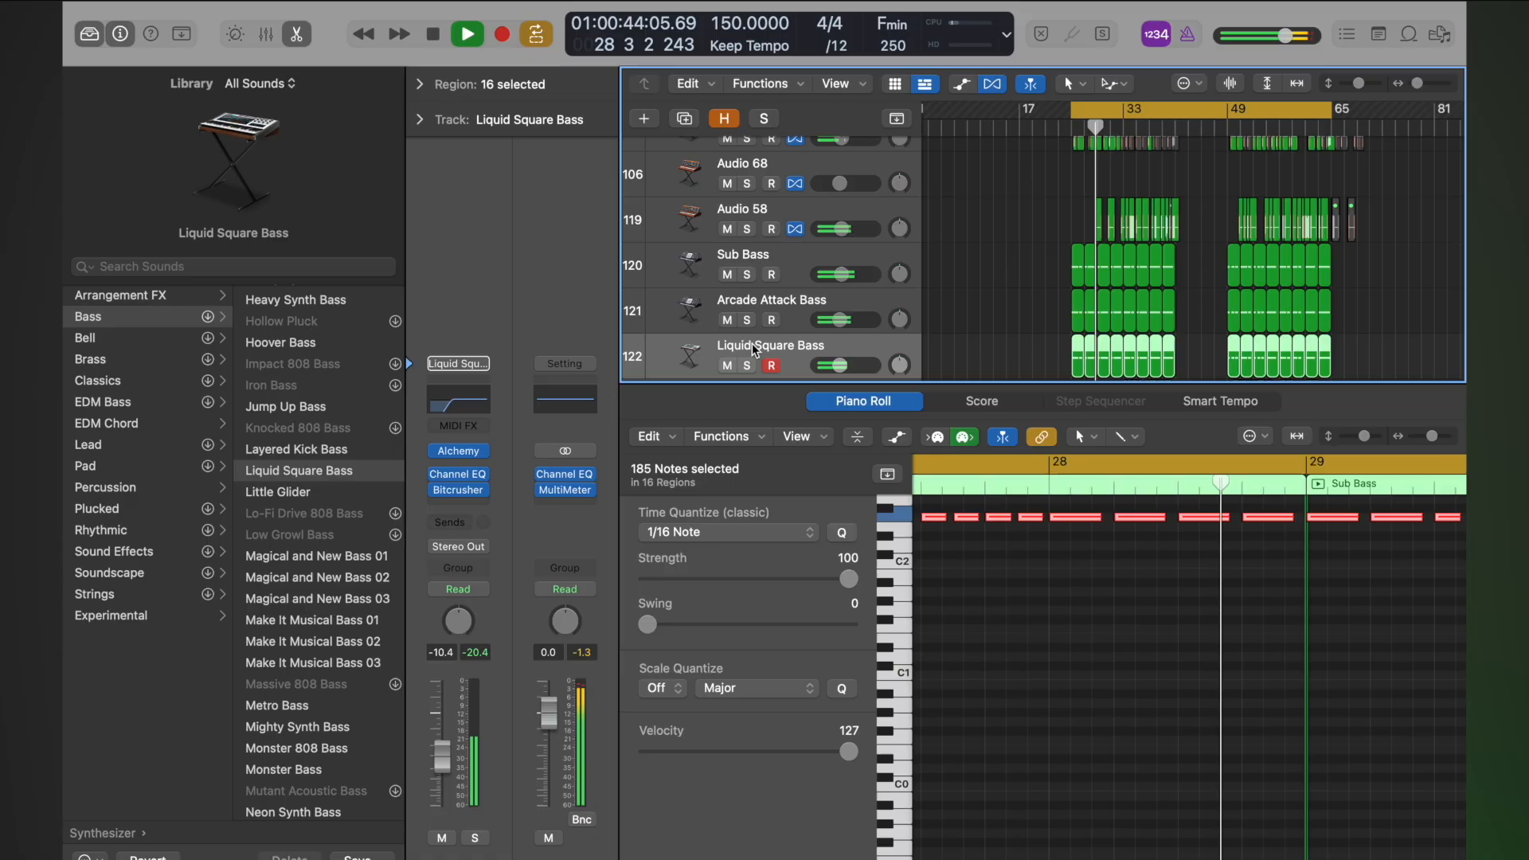
pyautogui.press('x')
pyautogui.press('x')
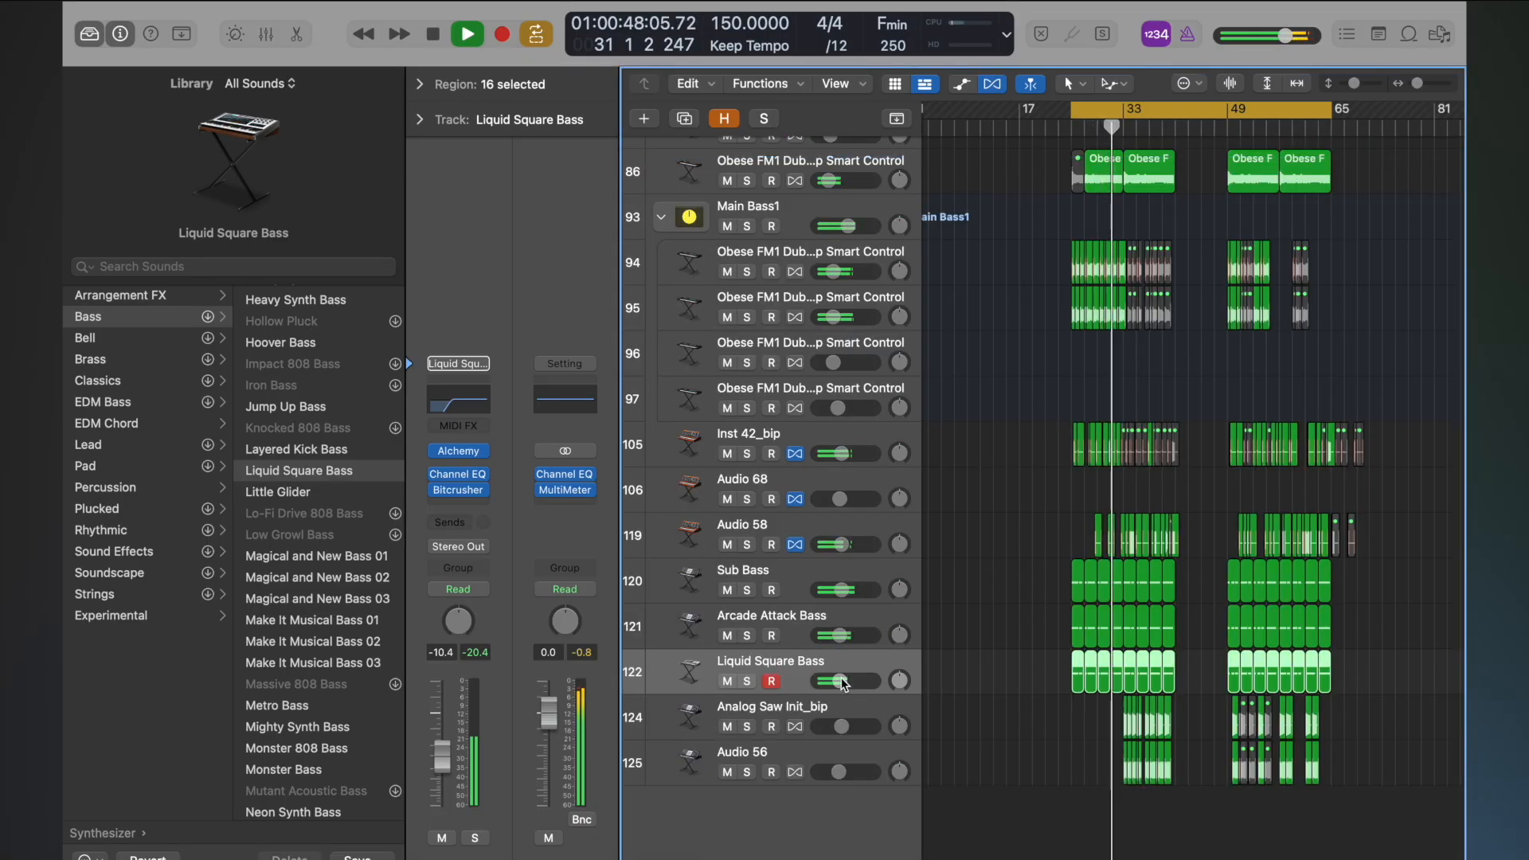
# - Lower the Arcade Attack Bass and Liquid Square Bass faders together to -14.8 dB, solo both tracks and stop playback
pyautogui.click(806, 625)
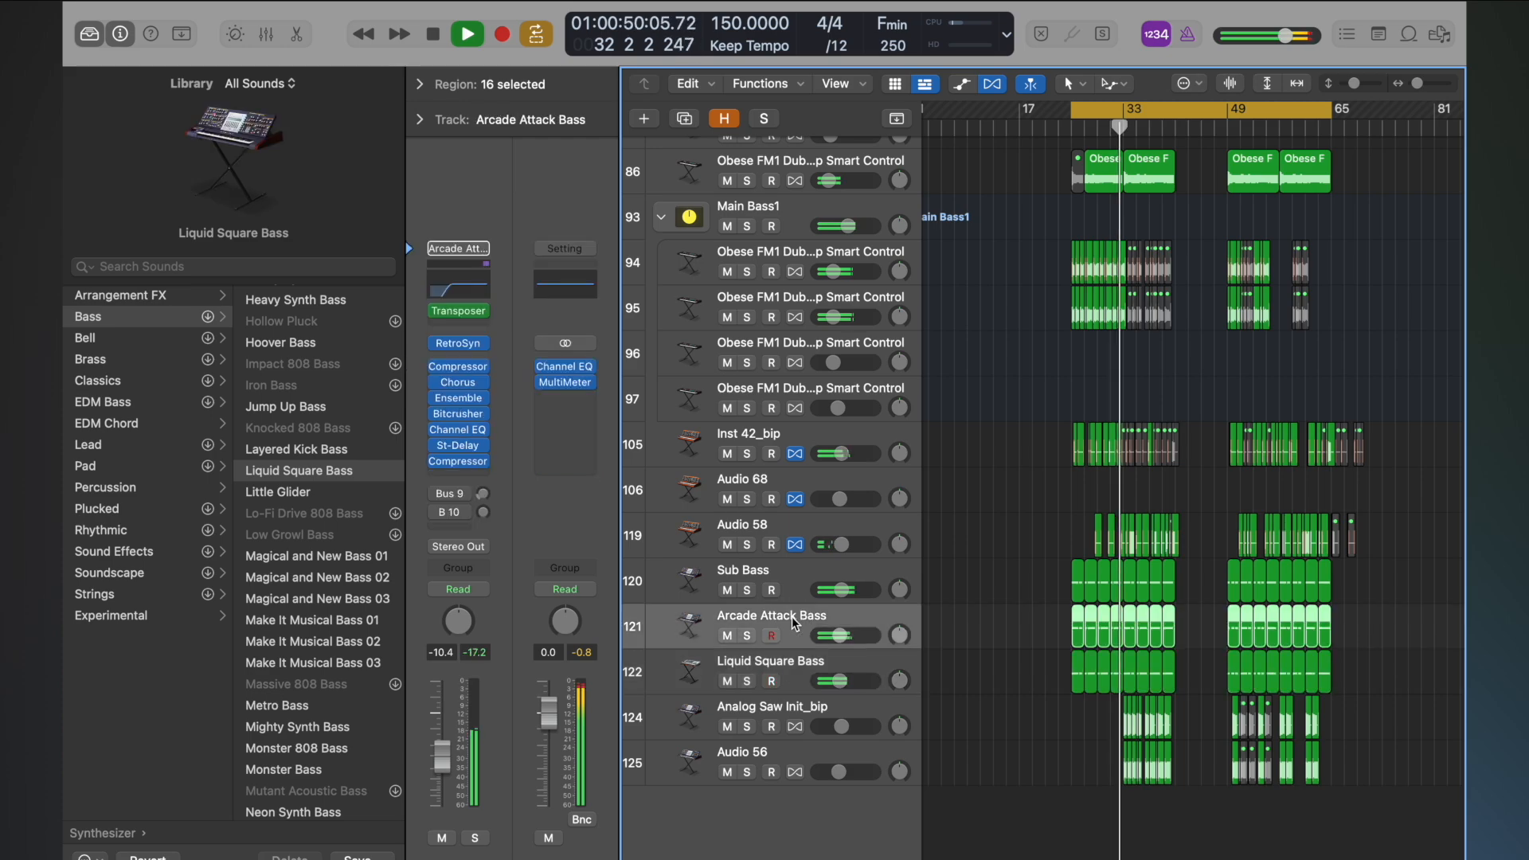
pyautogui.click(800, 671)
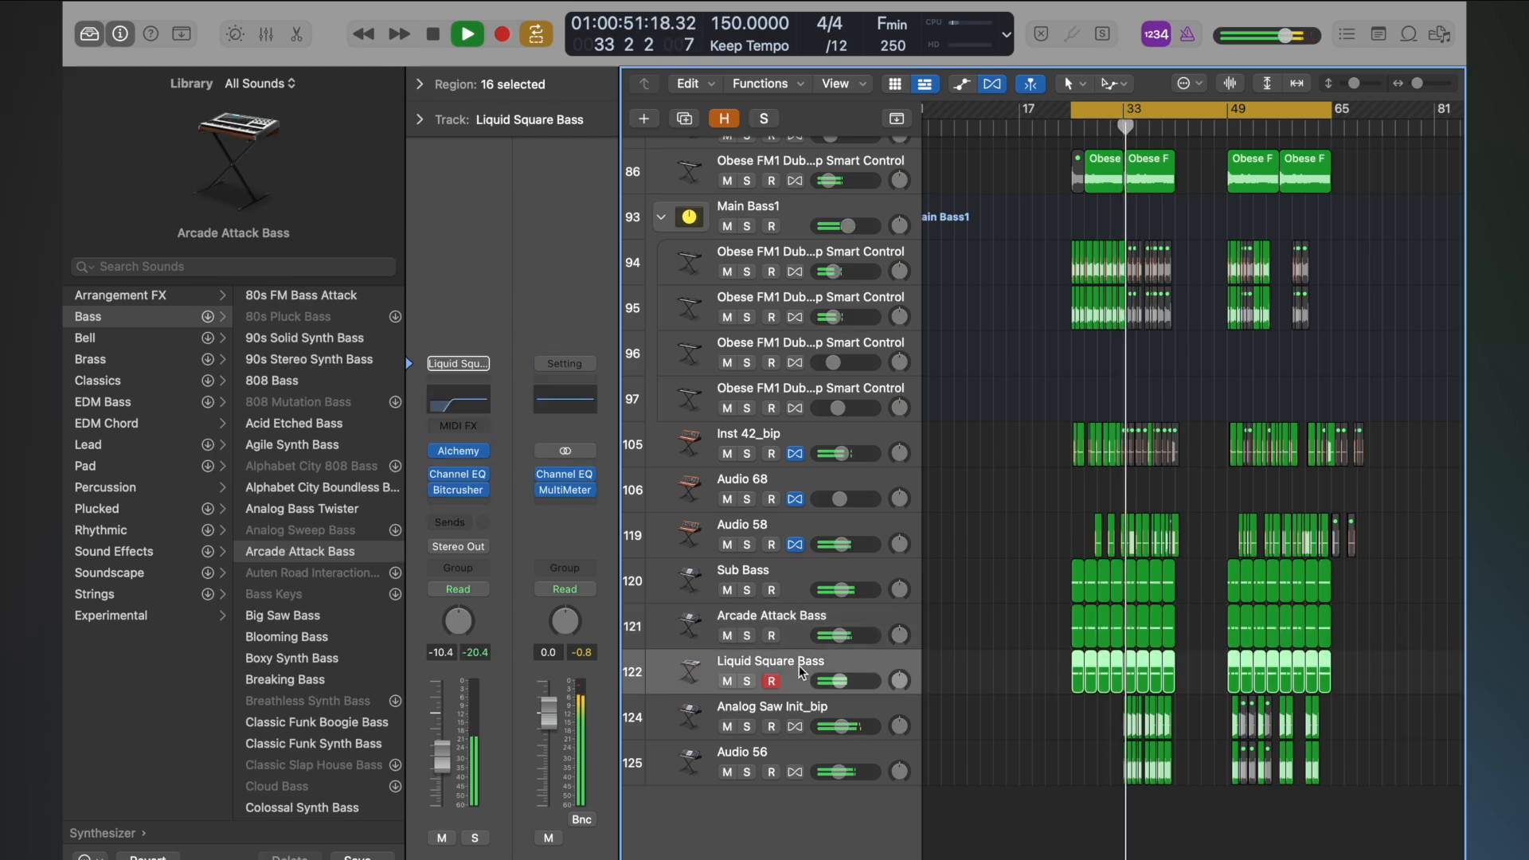
pyautogui.keyDown('shift'); pyautogui.click(791, 625); pyautogui.keyUp('shift')
pyautogui.press('x')
pyautogui.hscroll(5, 1026, 694)
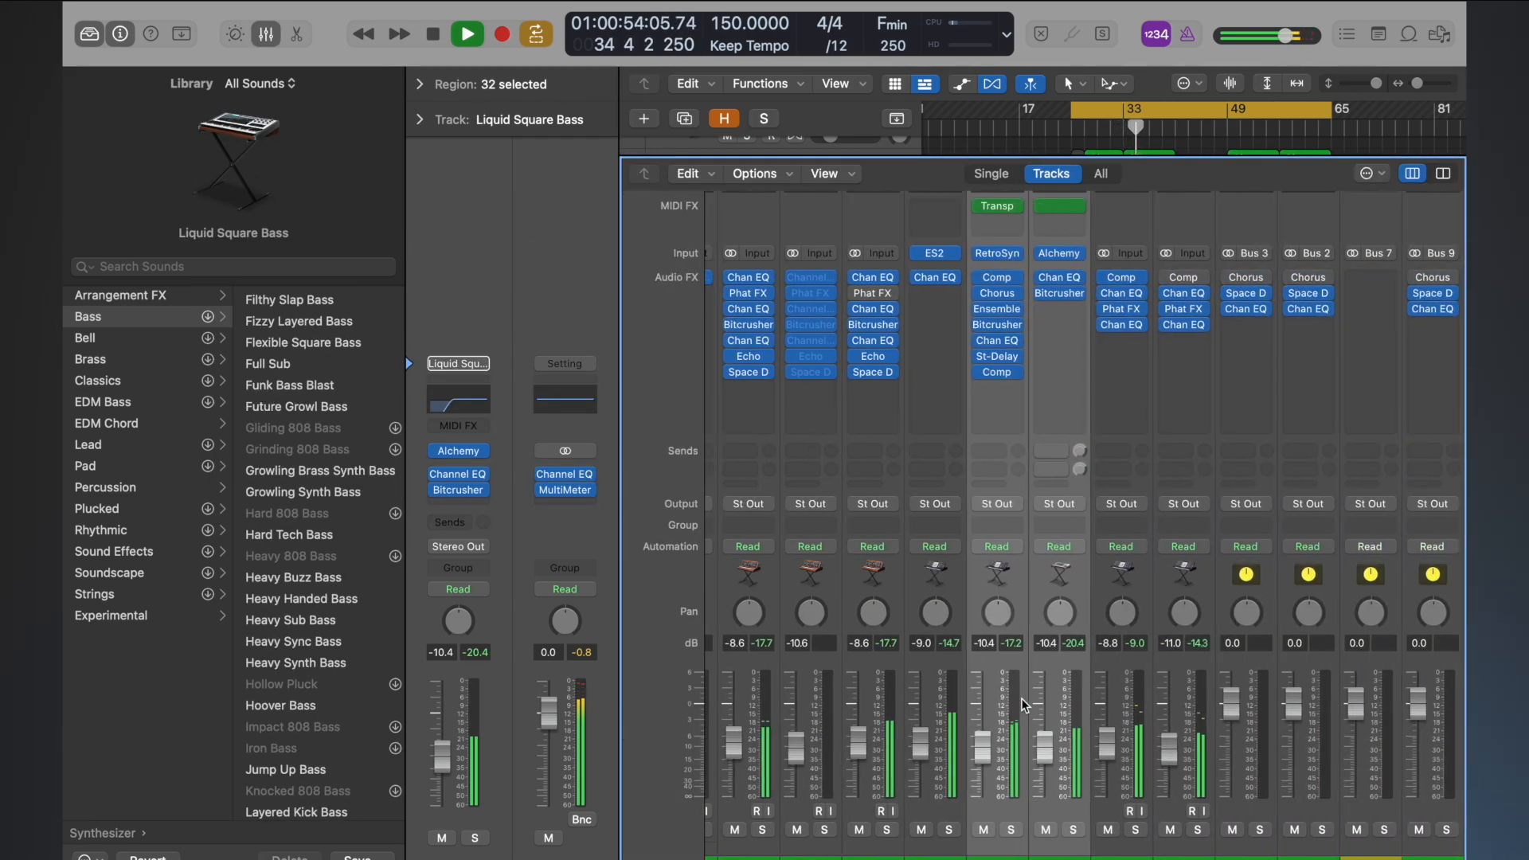
pyautogui.moveTo(982, 743); pyautogui.dragTo(985, 768)
pyautogui.press('s')
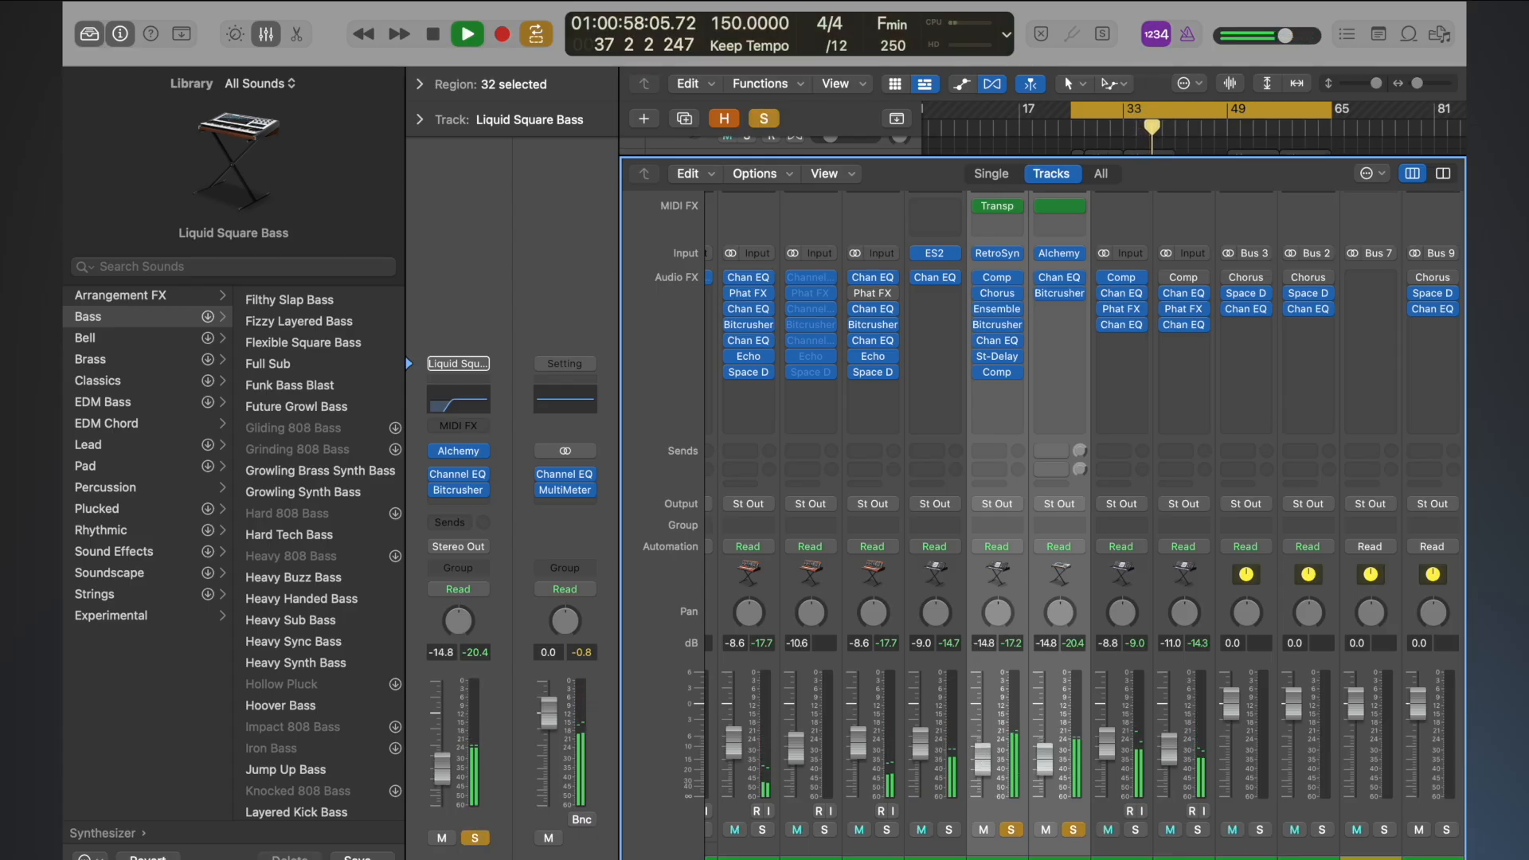
pyautogui.press('space')
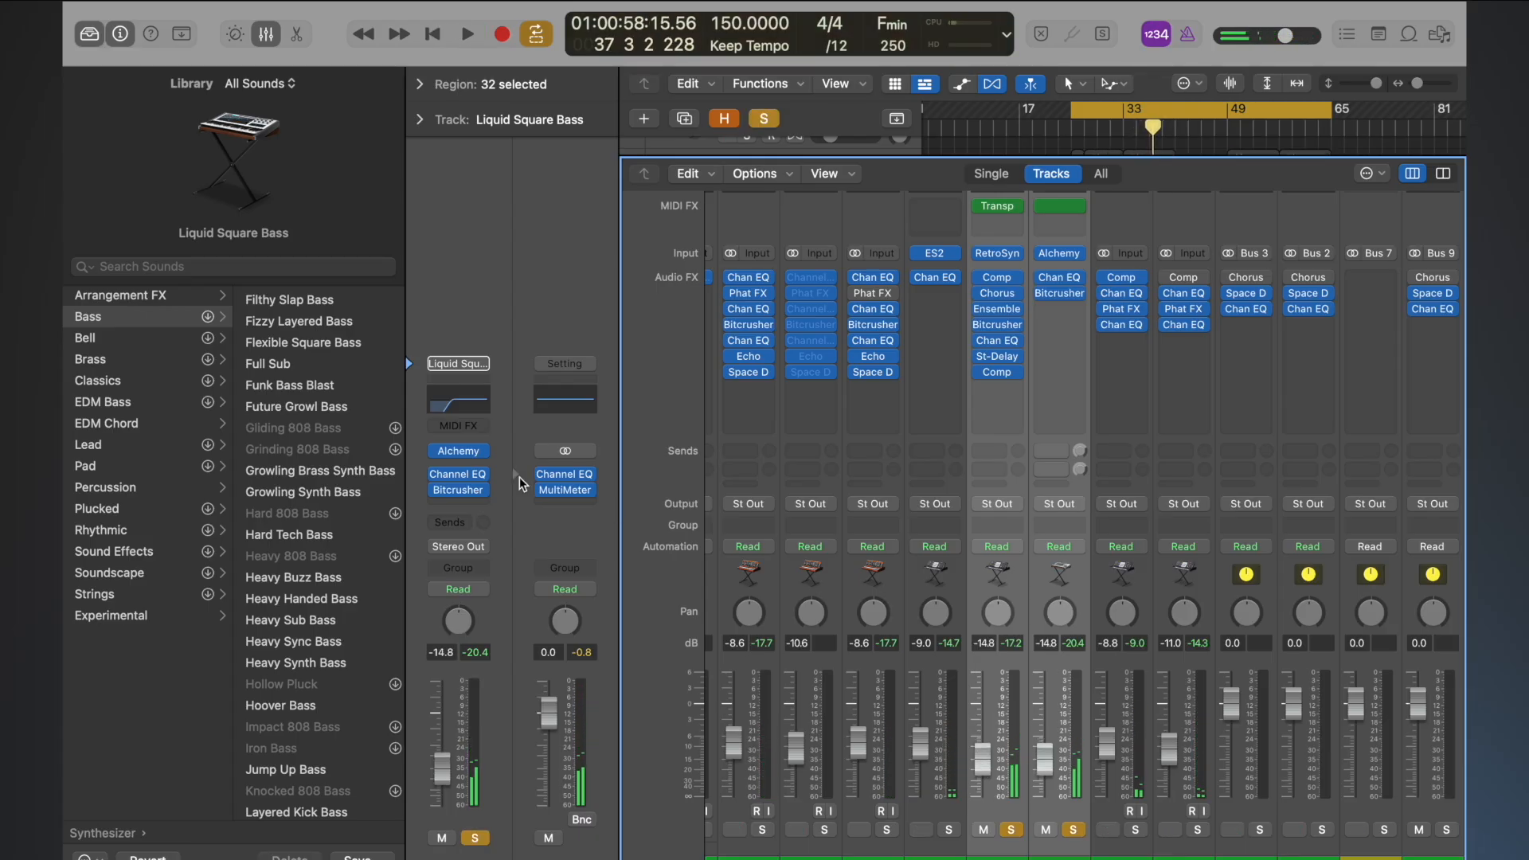
# - Select the Liquid Square Bass channel alone and play it from the cycle start with the Arcade Attack Bass unsoloed
pyautogui.click(1059, 855)
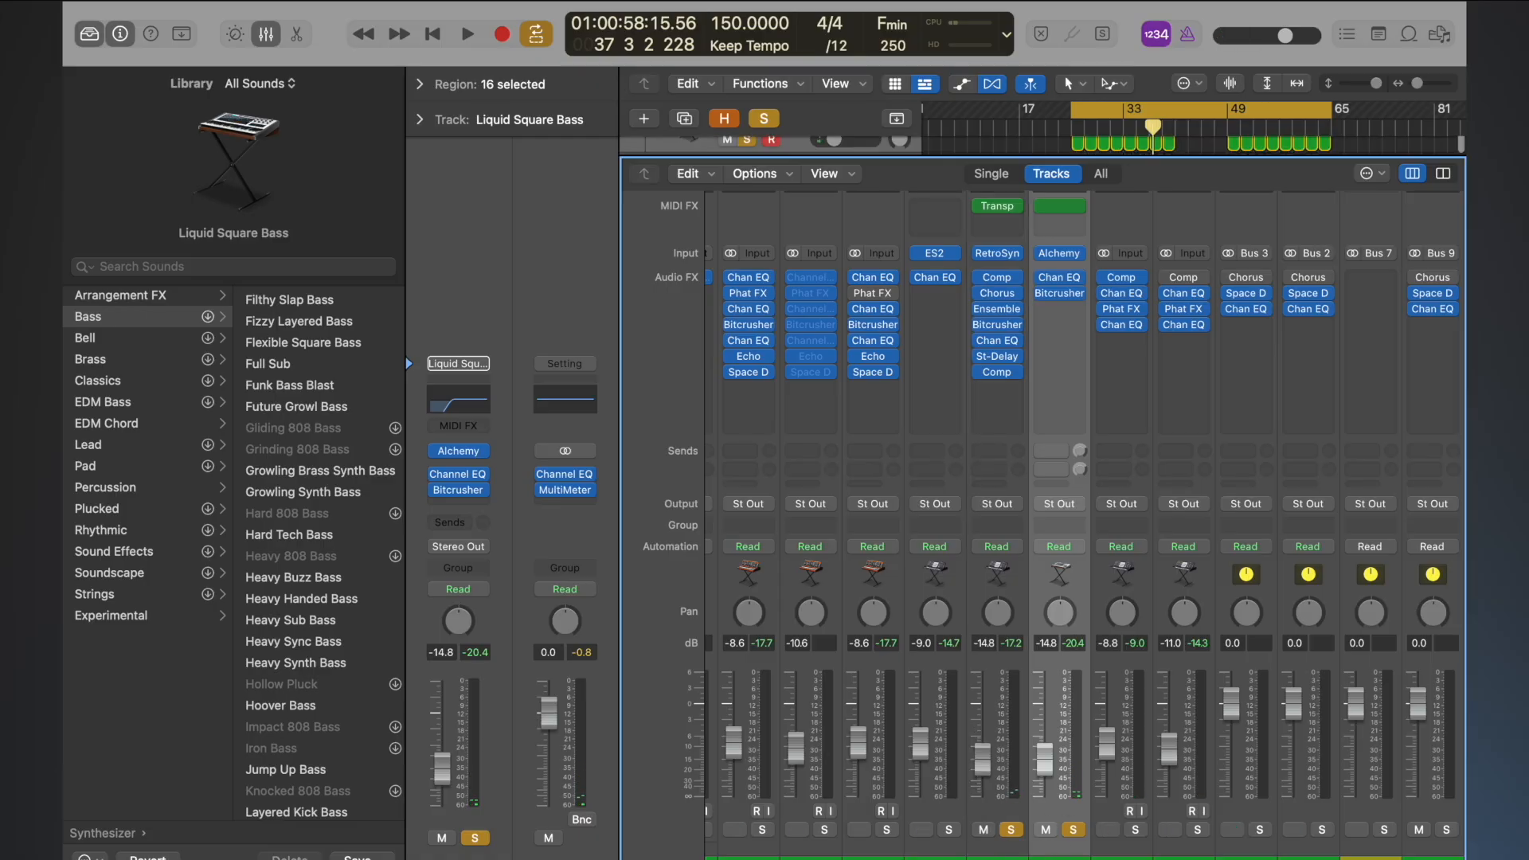
pyautogui.press('space')
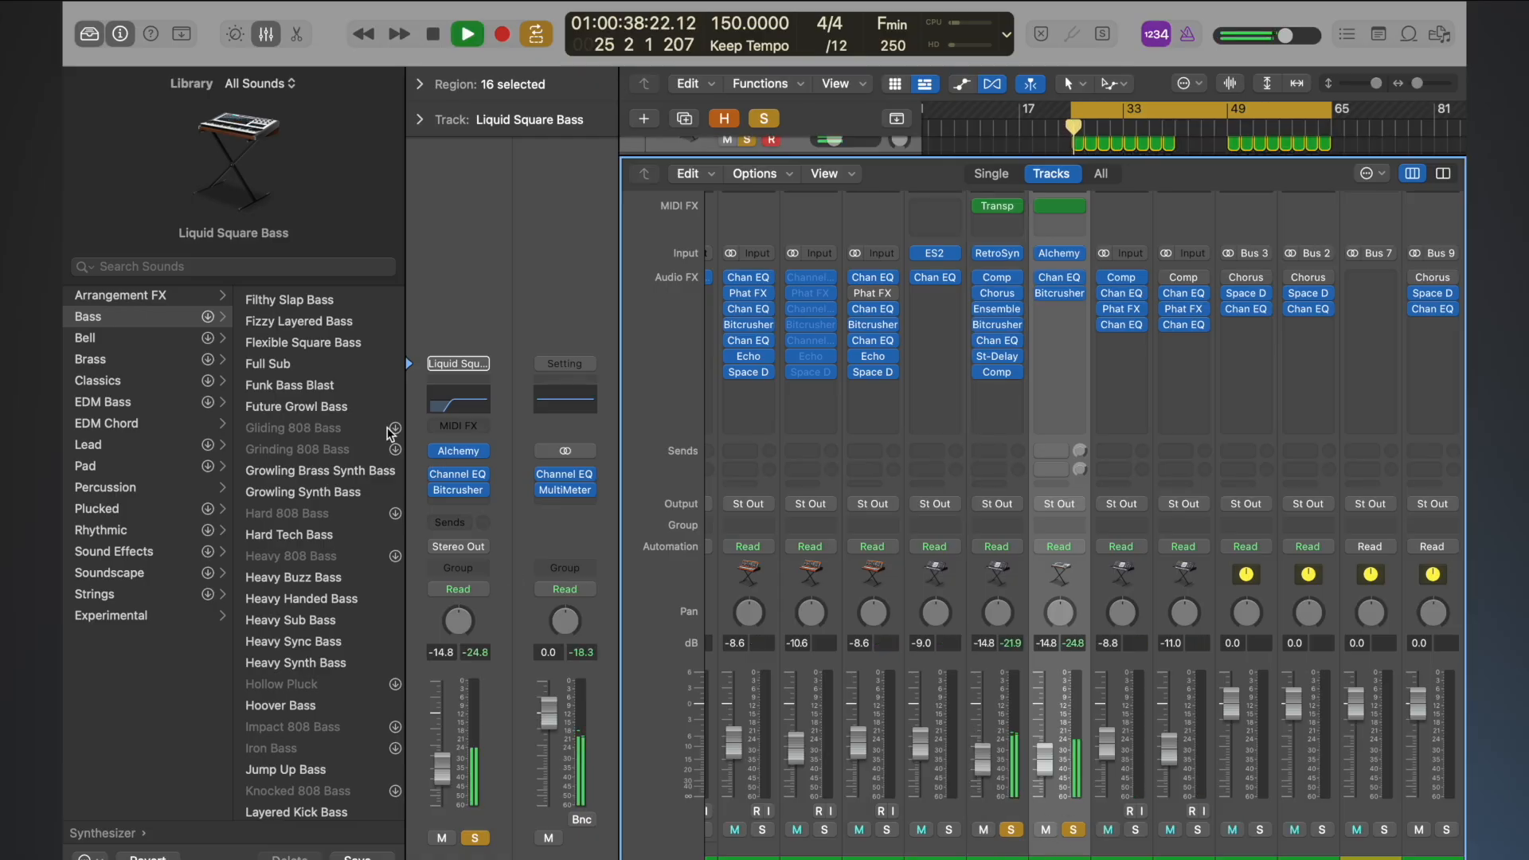
pyautogui.click(1012, 831)
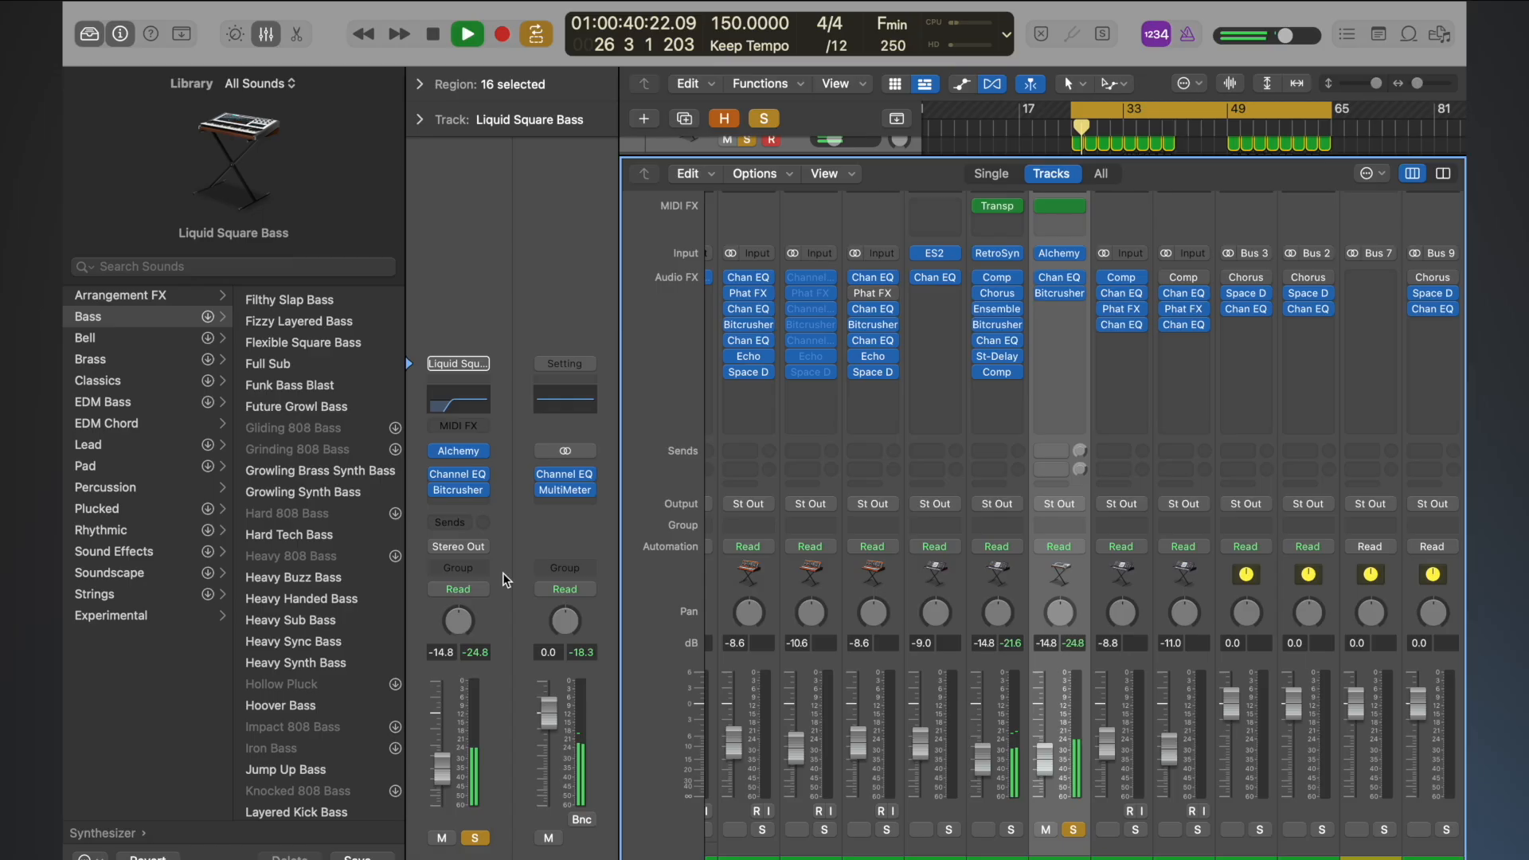
# - Open the Liquid Square Bass in Alchemy at 100% view size and show its advanced synthesis settings
pyautogui.click(460, 452)
pyautogui.moveTo(1002, 245); pyautogui.dragTo(890, 22)
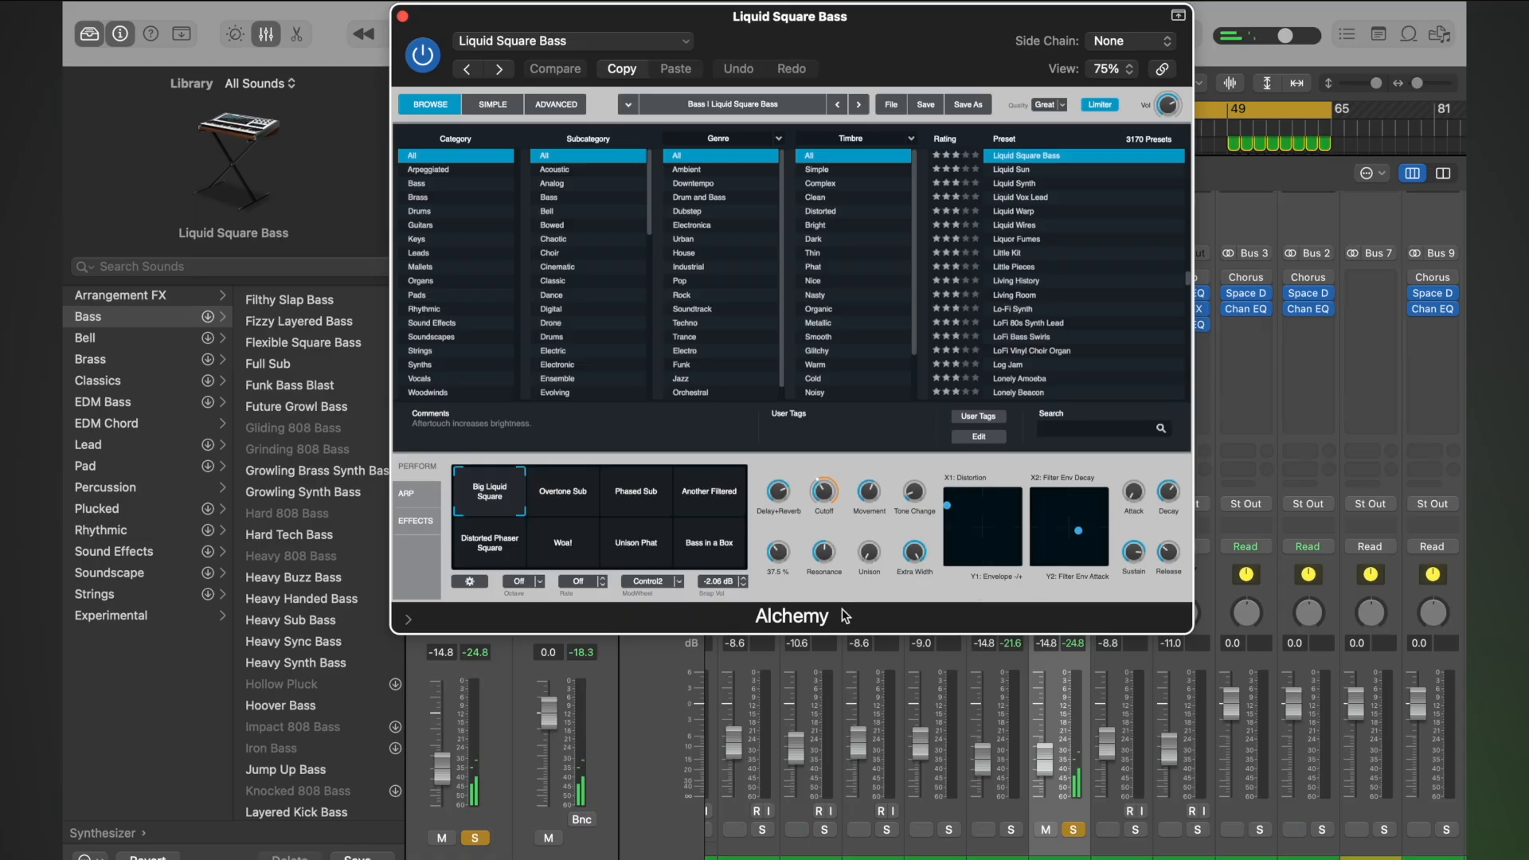
pyautogui.click(1113, 69)
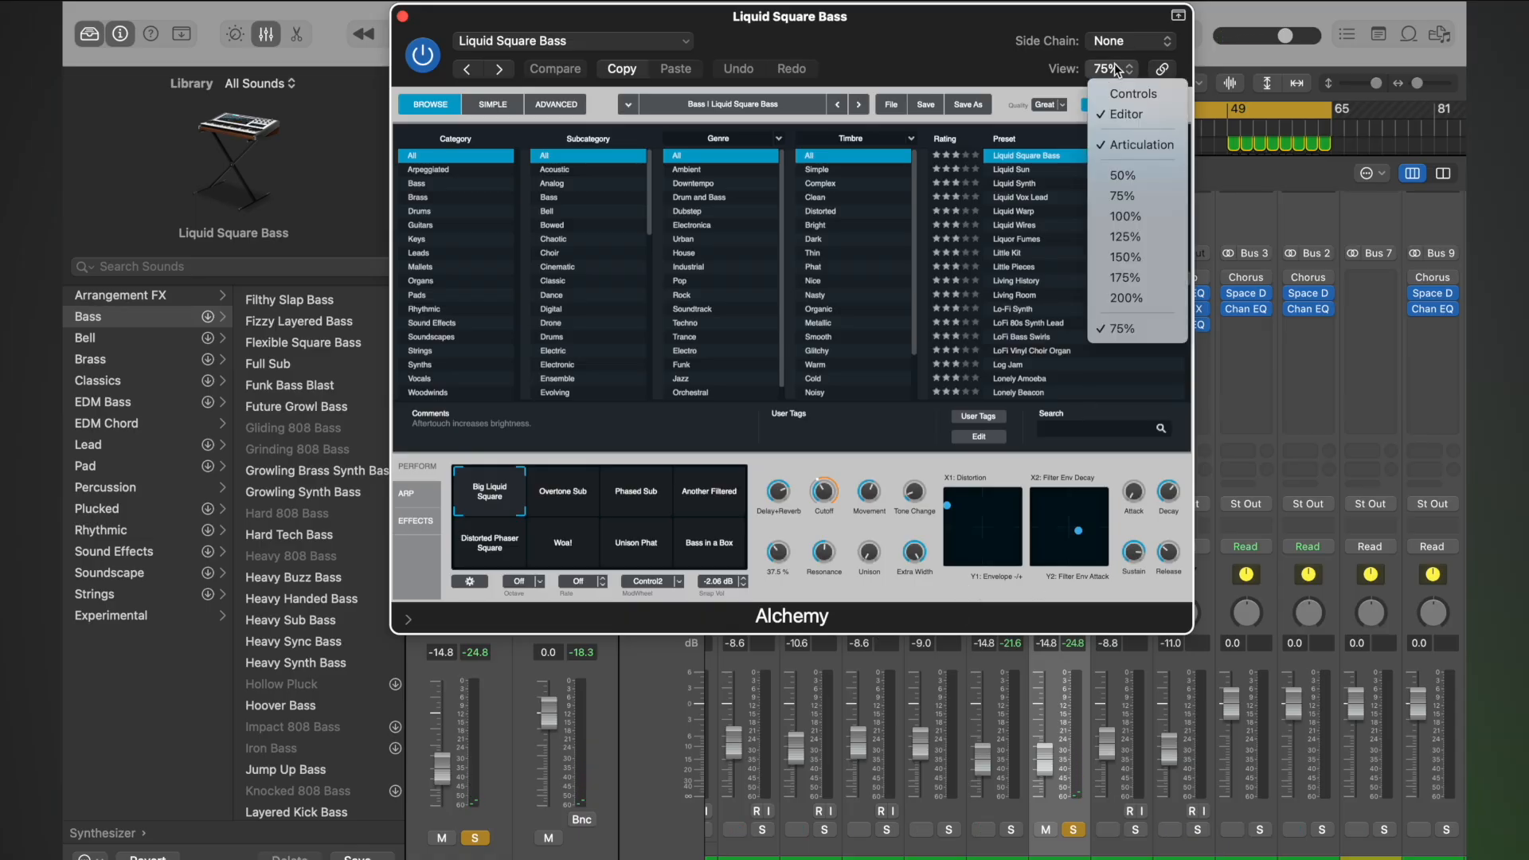
pyautogui.click(1144, 236)
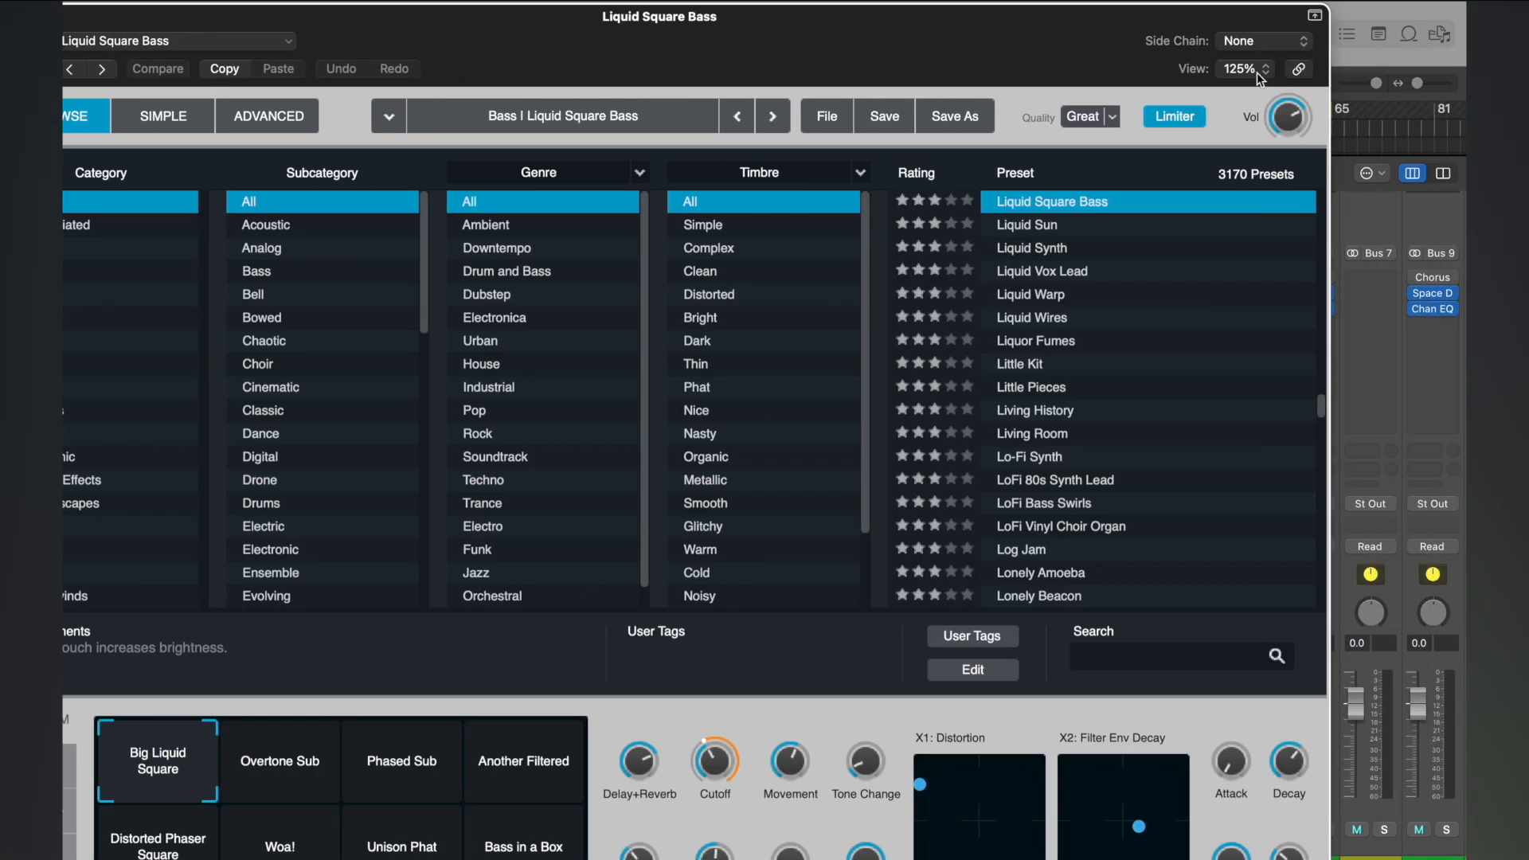
pyautogui.click(1256, 74)
pyautogui.click(1254, 220)
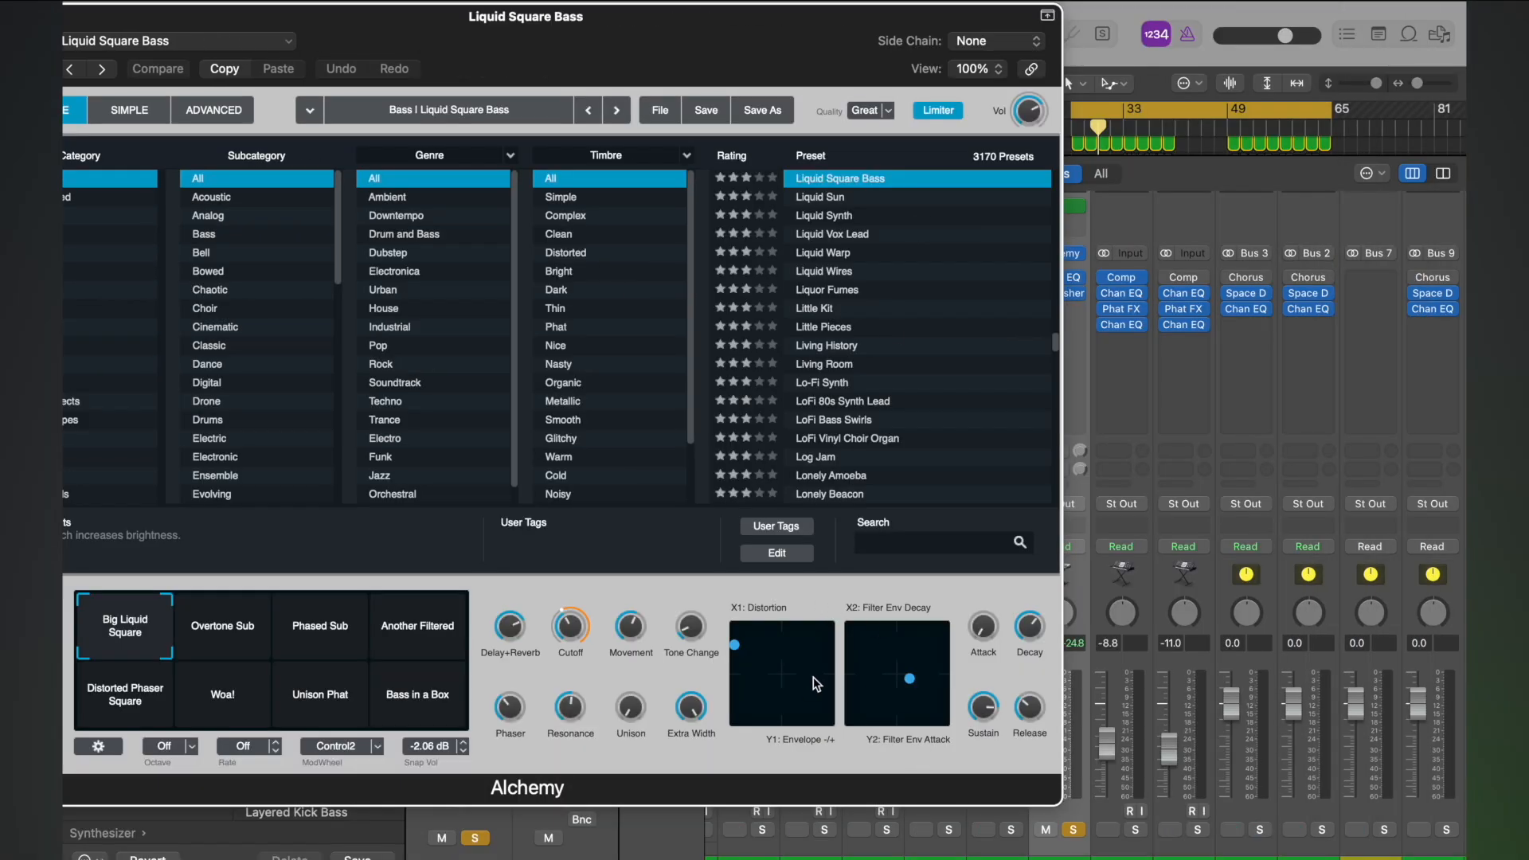
pyautogui.moveTo(752, 54); pyautogui.dragTo(862, 51)
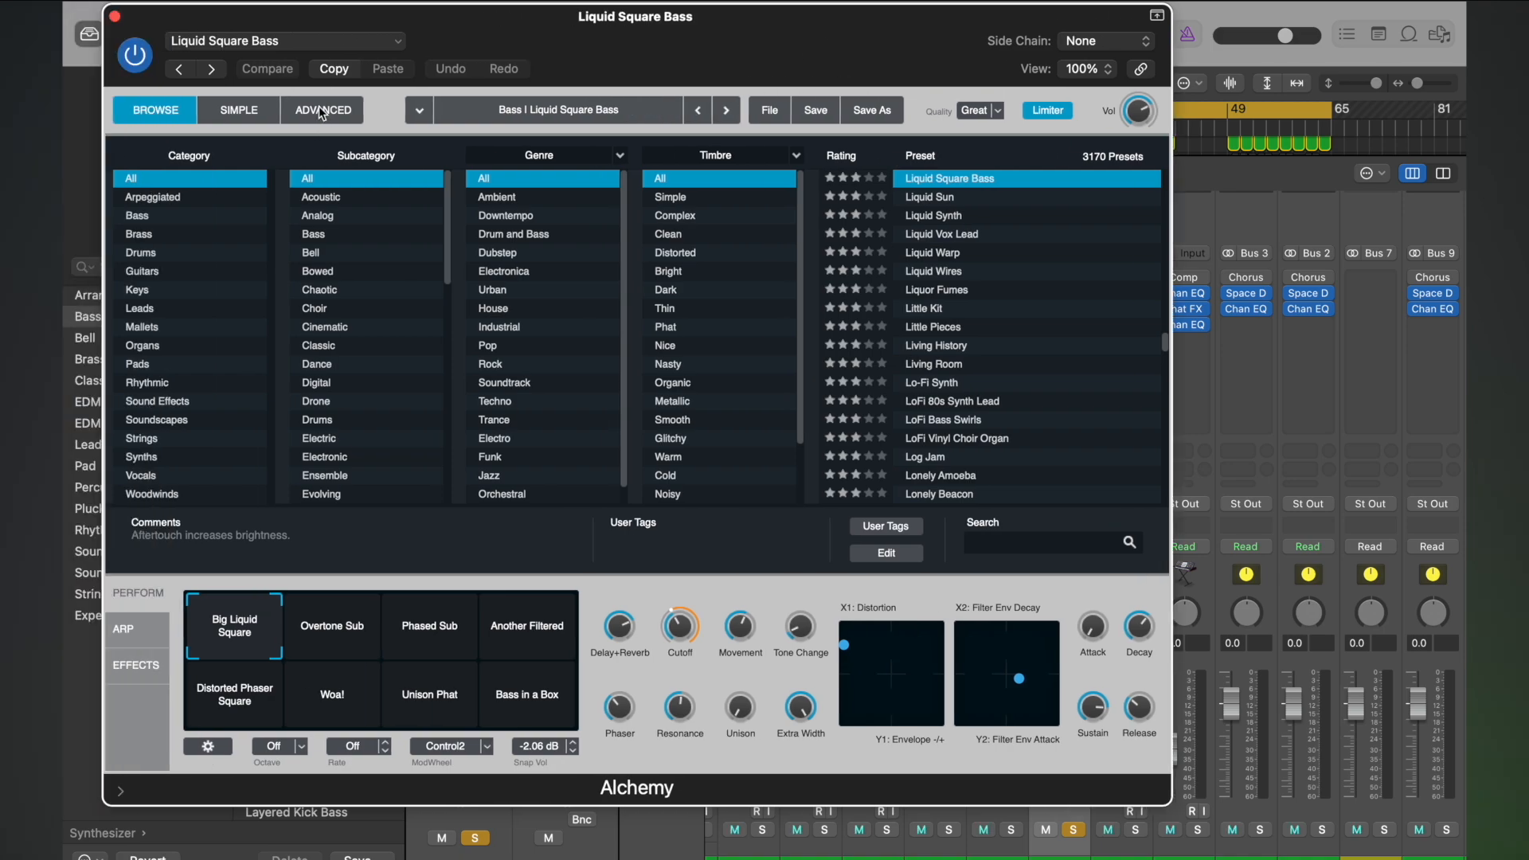
pyautogui.click(322, 111)
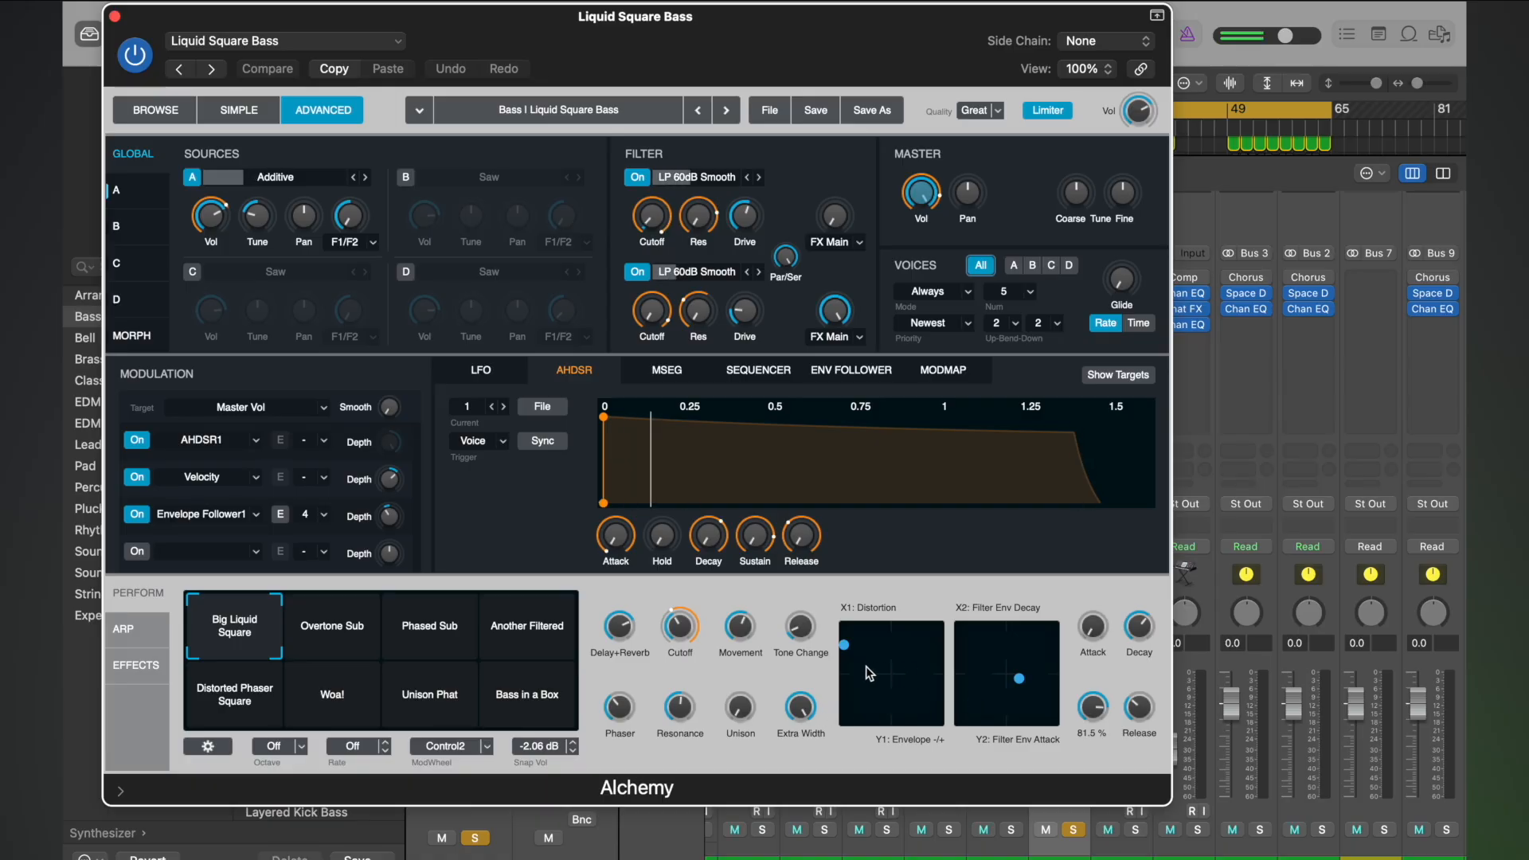
# - Turn the Liquid Square Bass Delay+Reverb amount in Alchemy down close to zero and close the instrument
pyautogui.moveTo(620, 626); pyautogui.dragTo(634, 798)
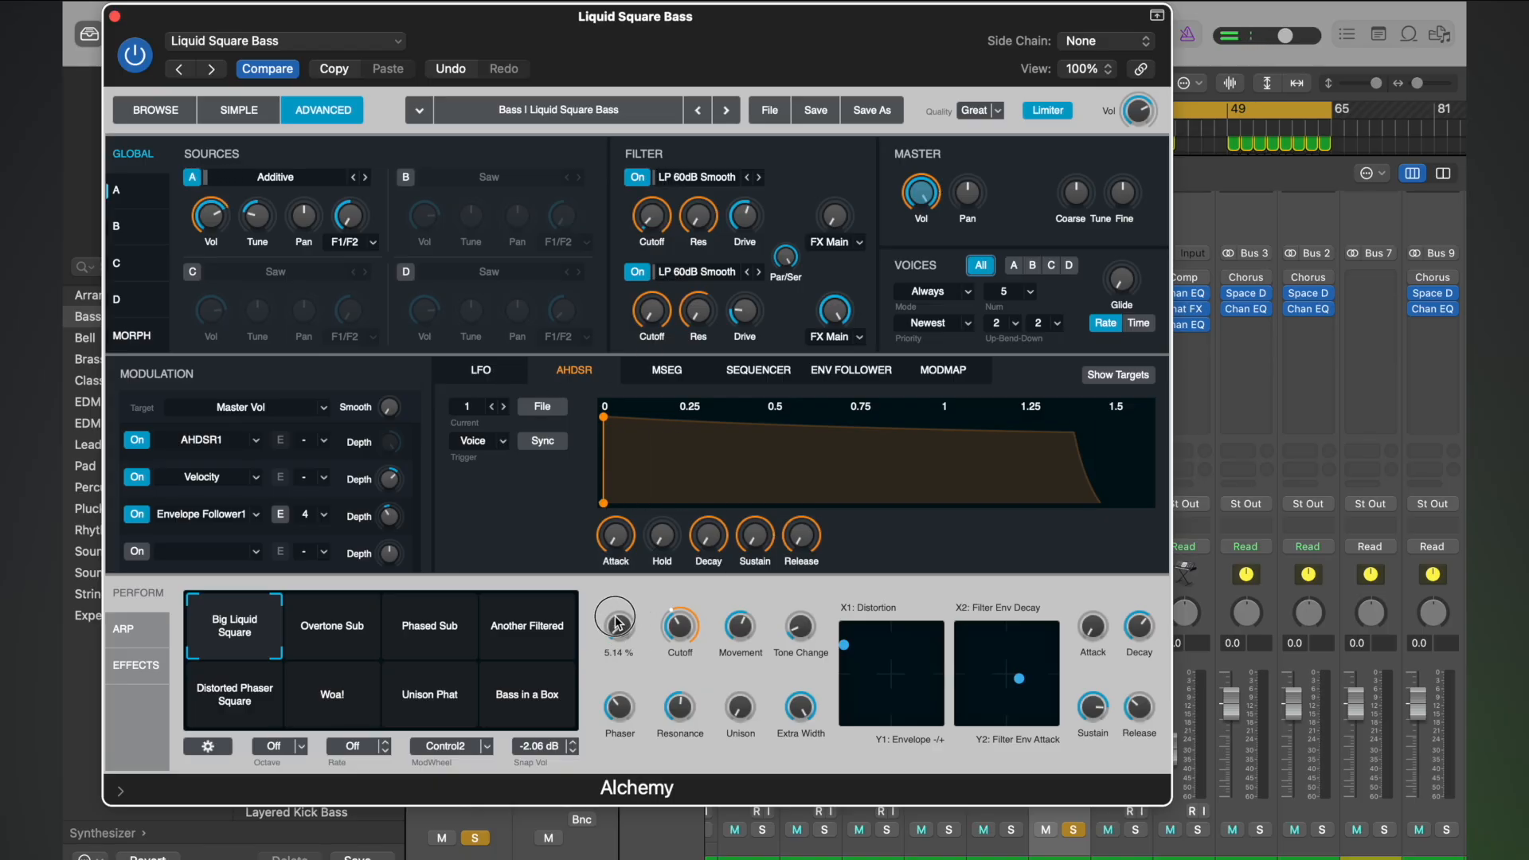
pyautogui.moveTo(617, 622); pyautogui.dragTo(611, 613)
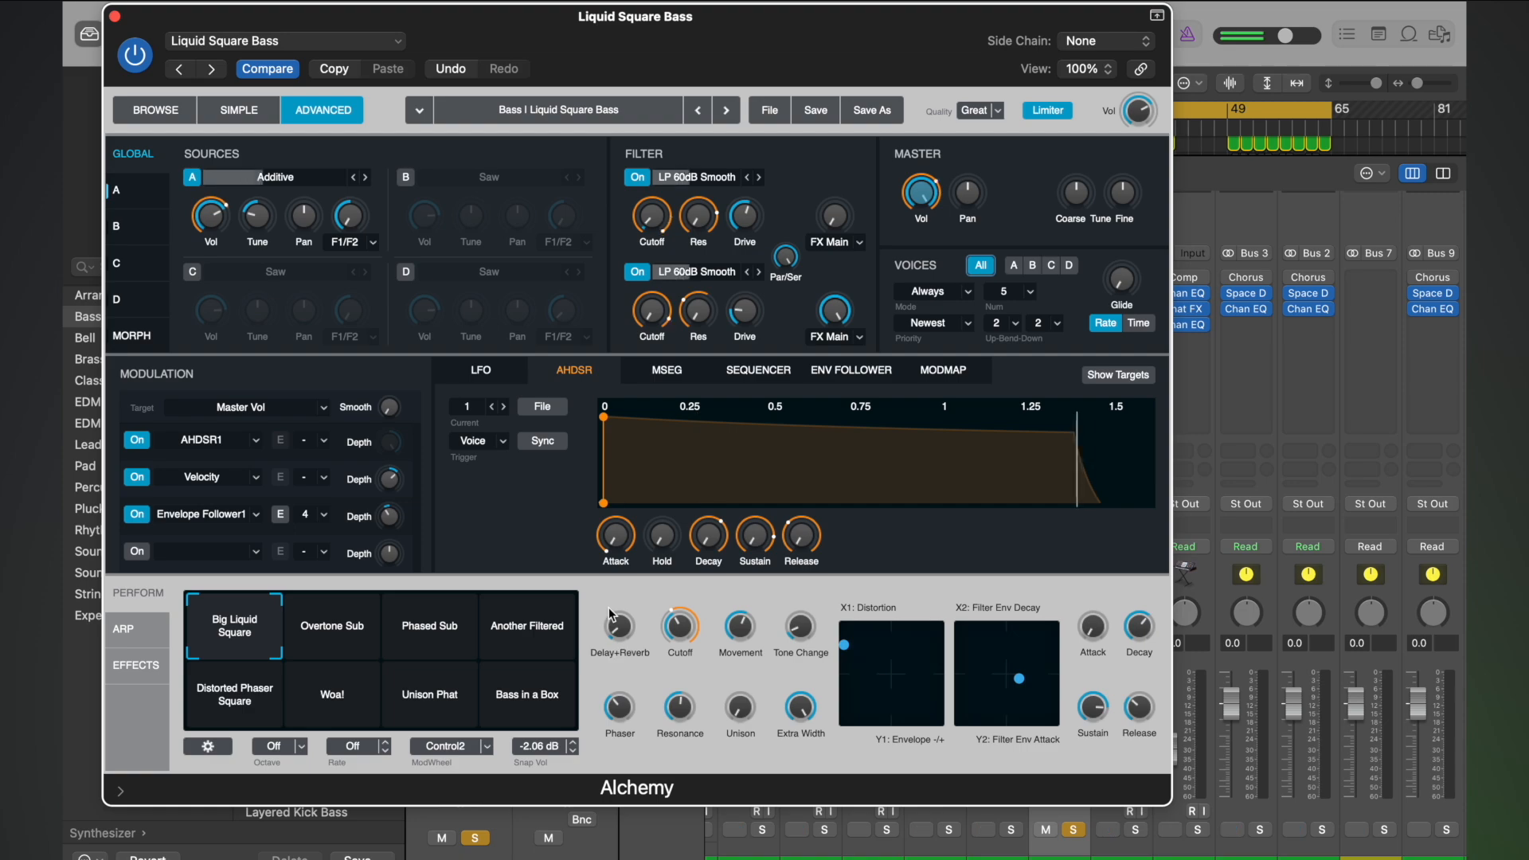
pyautogui.moveTo(608, 606); pyautogui.dragTo(612, 609)
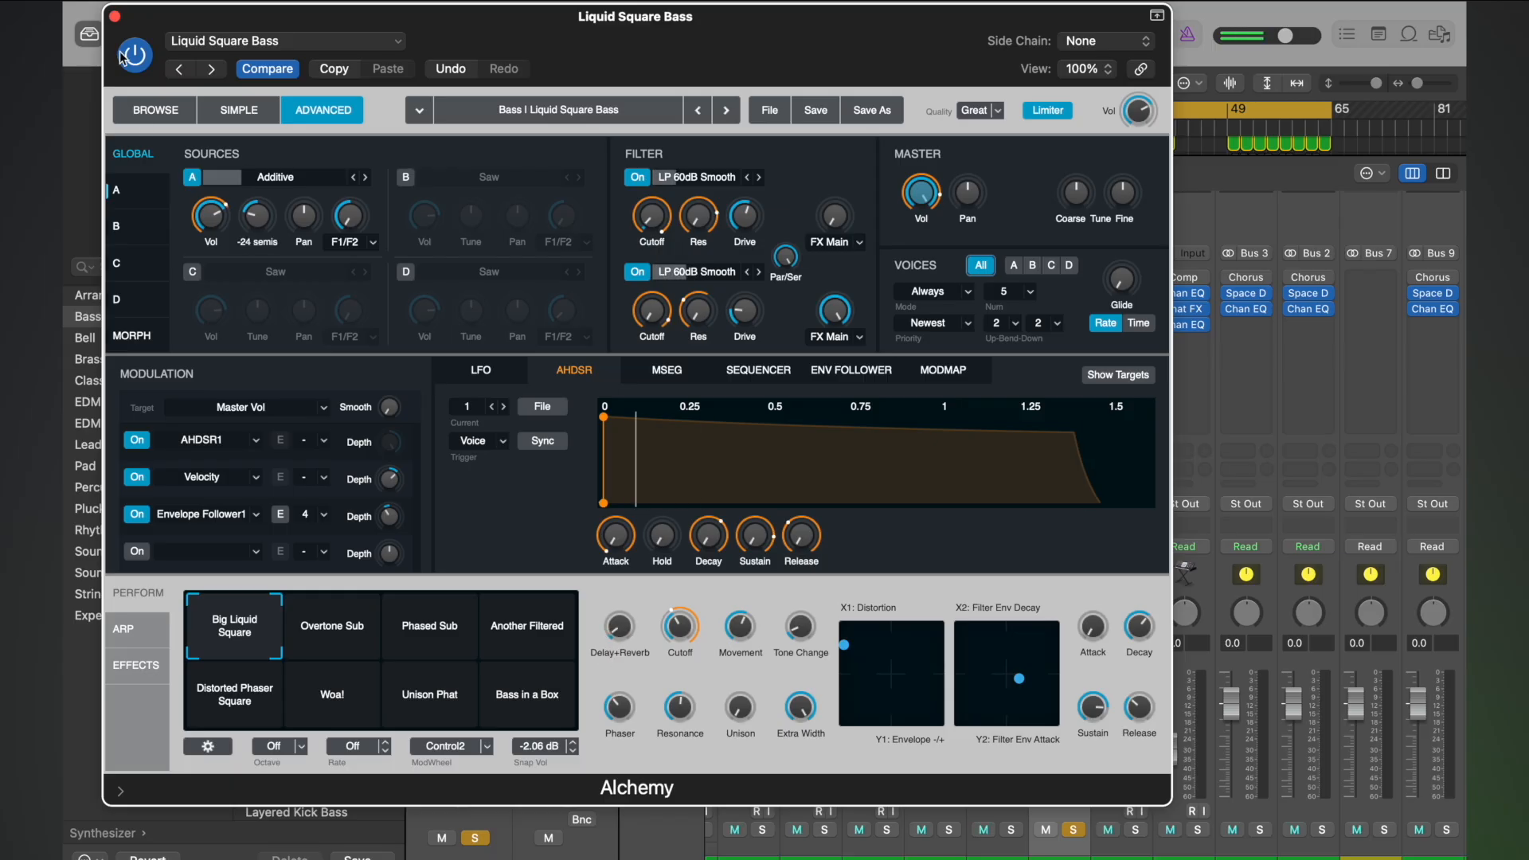
pyautogui.click(115, 16)
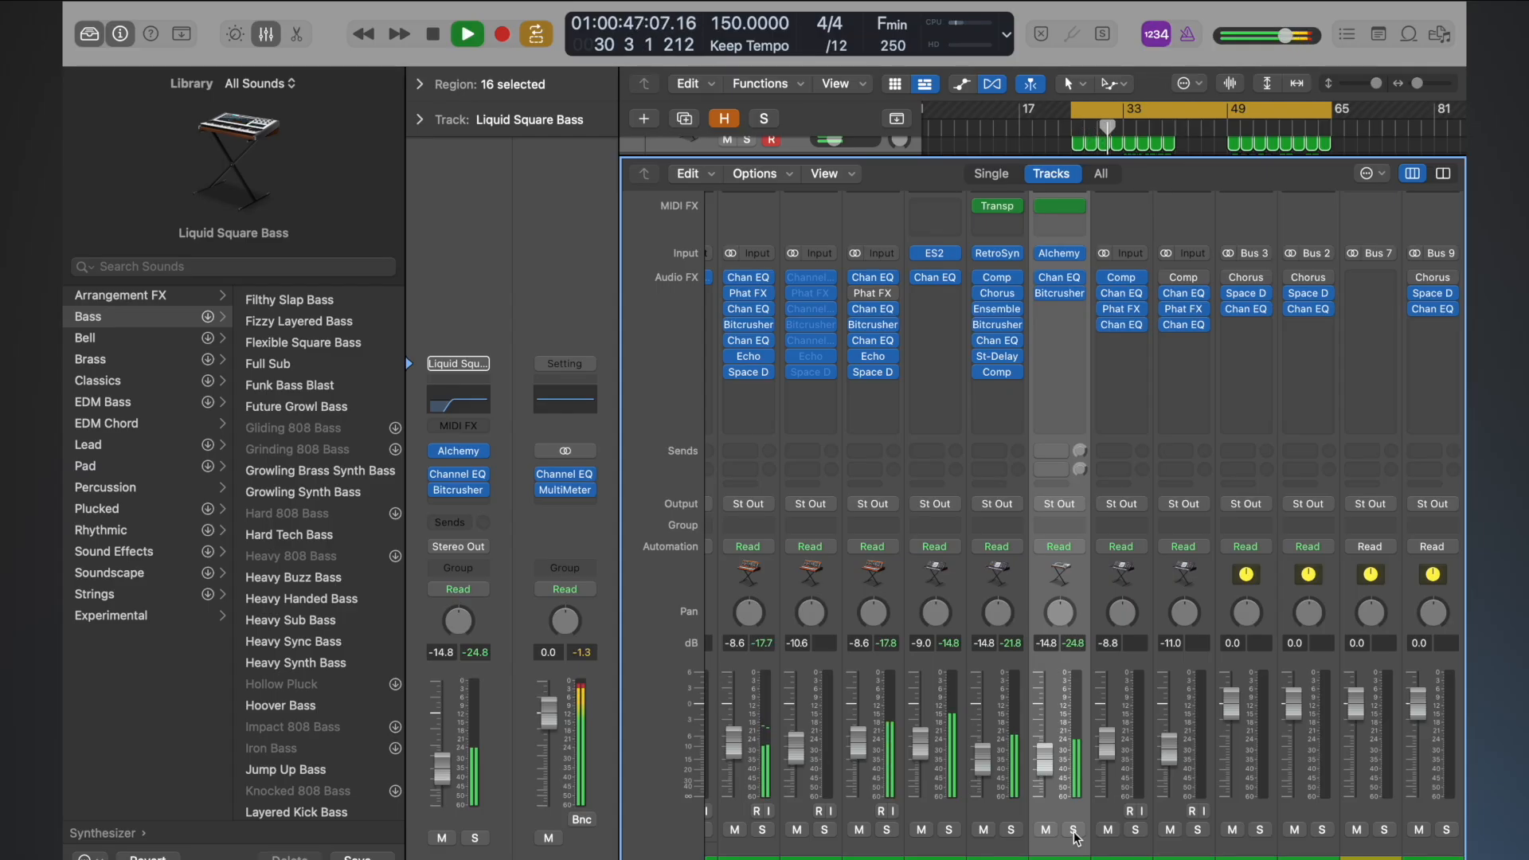
# - Solo the Liquid Square Bass and Arcade Attack Bass again and stop playback
pyautogui.click(1074, 830)
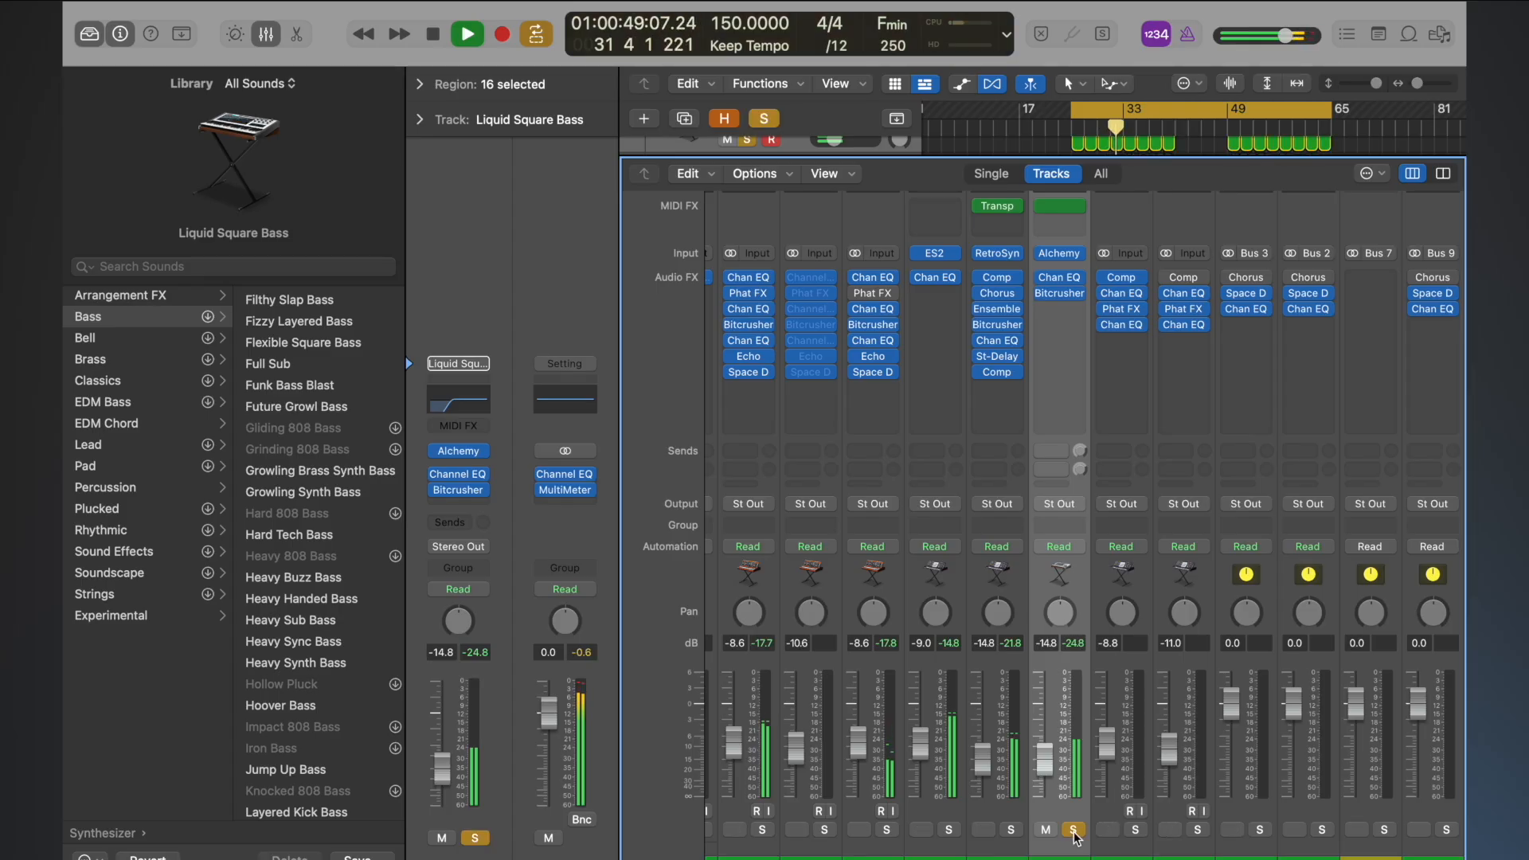
pyautogui.press('space')
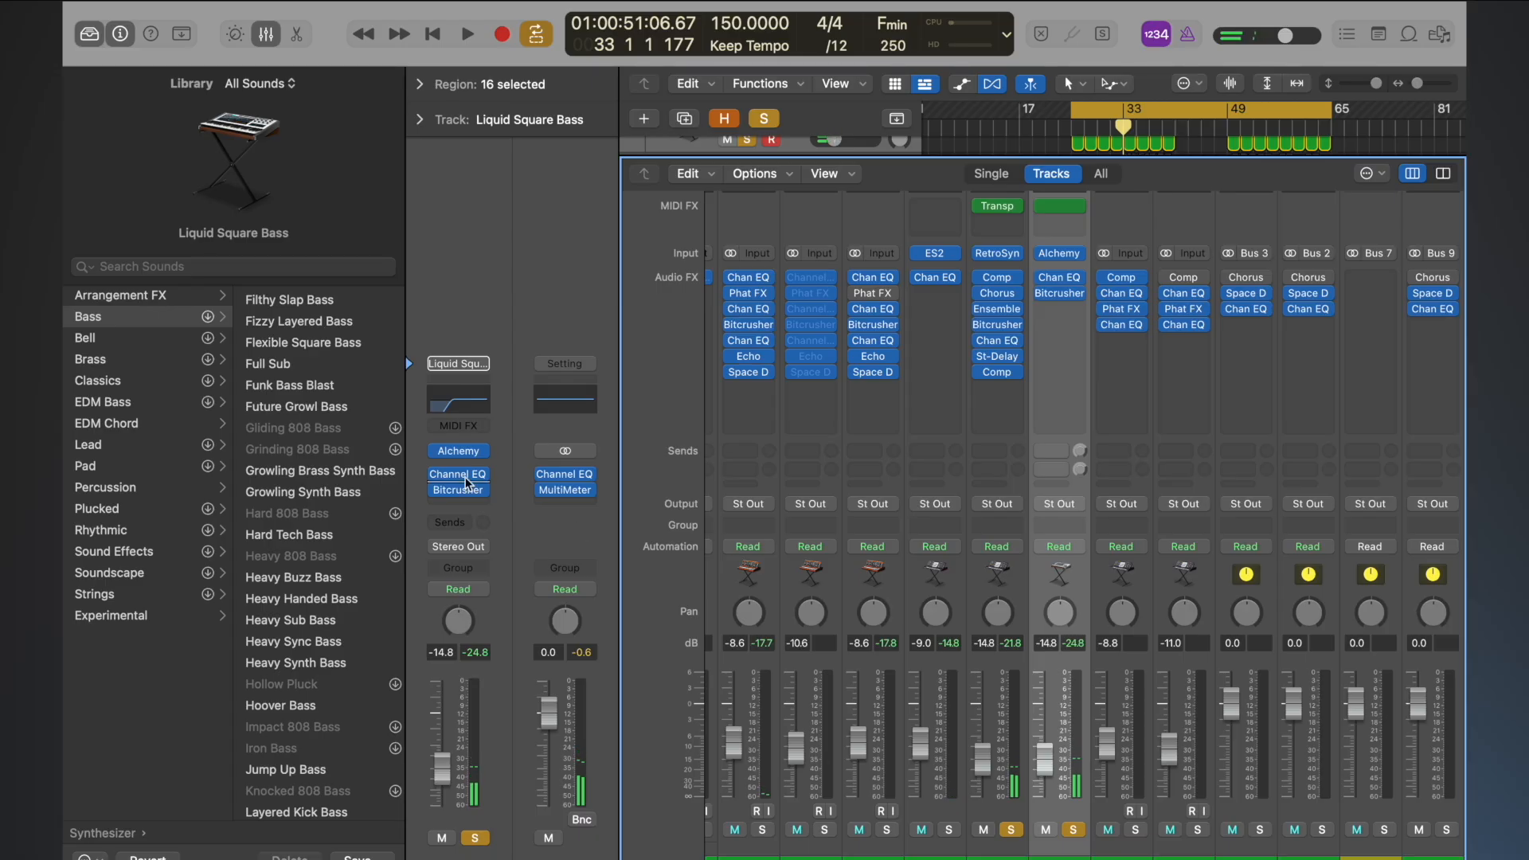
# - Raise the Liquid Square Bass Attack in Alchemy to about 42.6% while listening to it soloed, and close the instrument
pyautogui.click(460, 451)
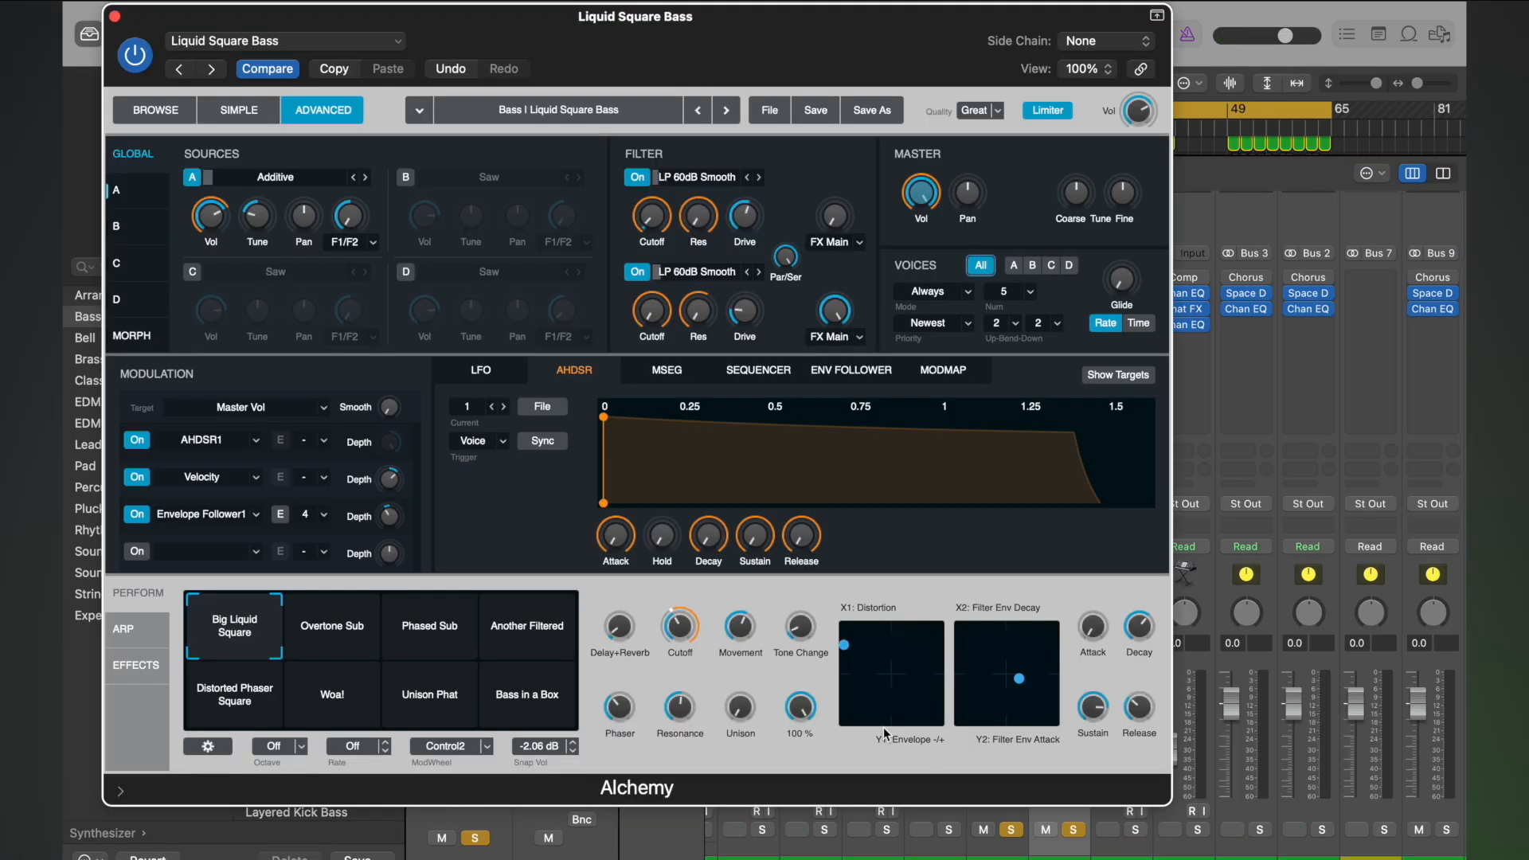
pyautogui.moveTo(1094, 631); pyautogui.dragTo(1051, 683)
pyautogui.press('space')
pyautogui.click(1014, 831)
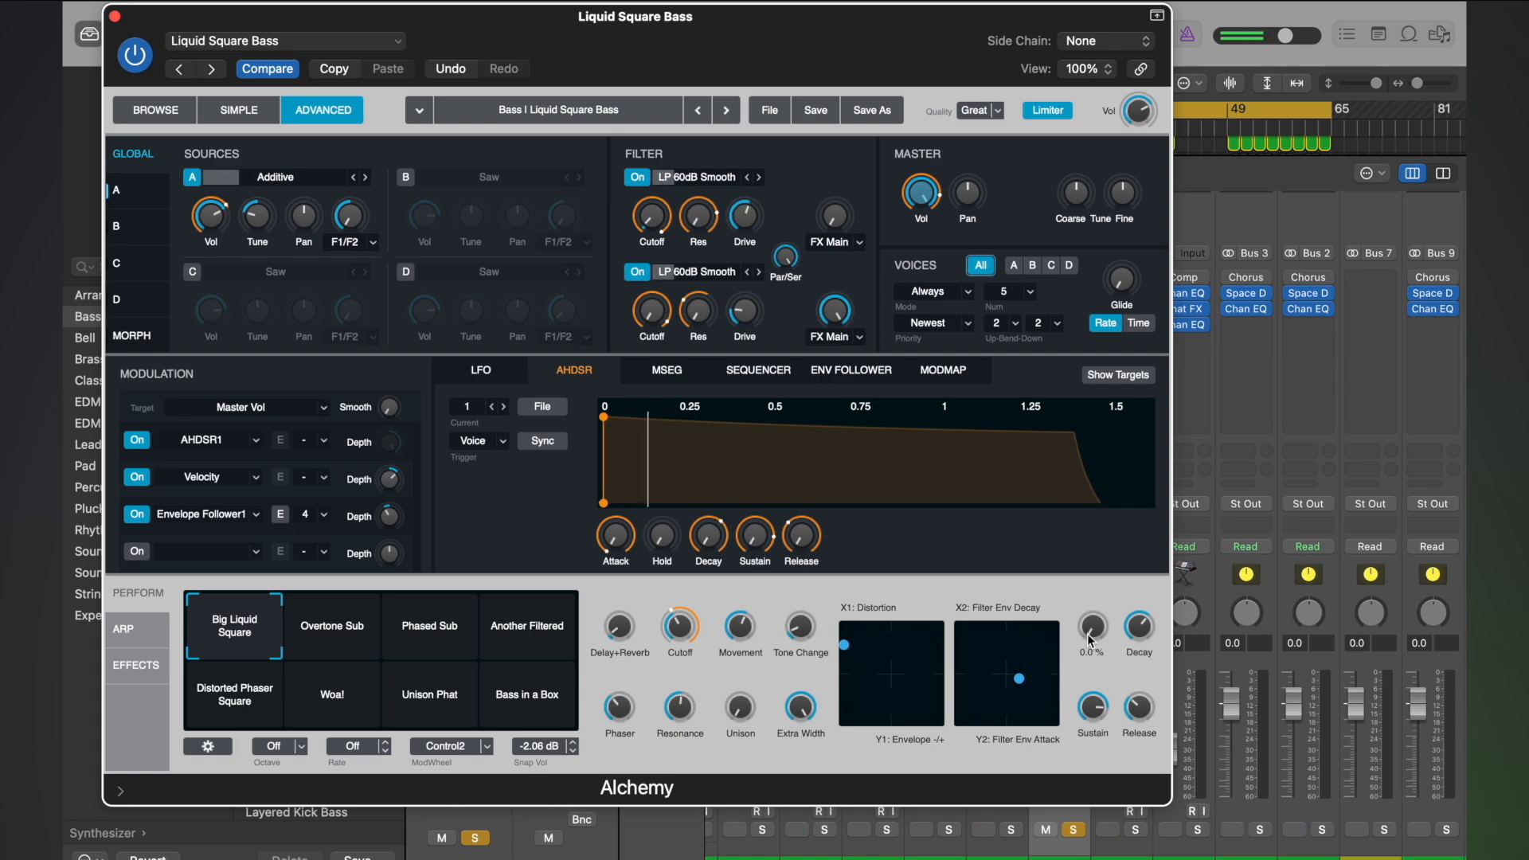
pyautogui.moveTo(1084, 621); pyautogui.dragTo(1066, 544)
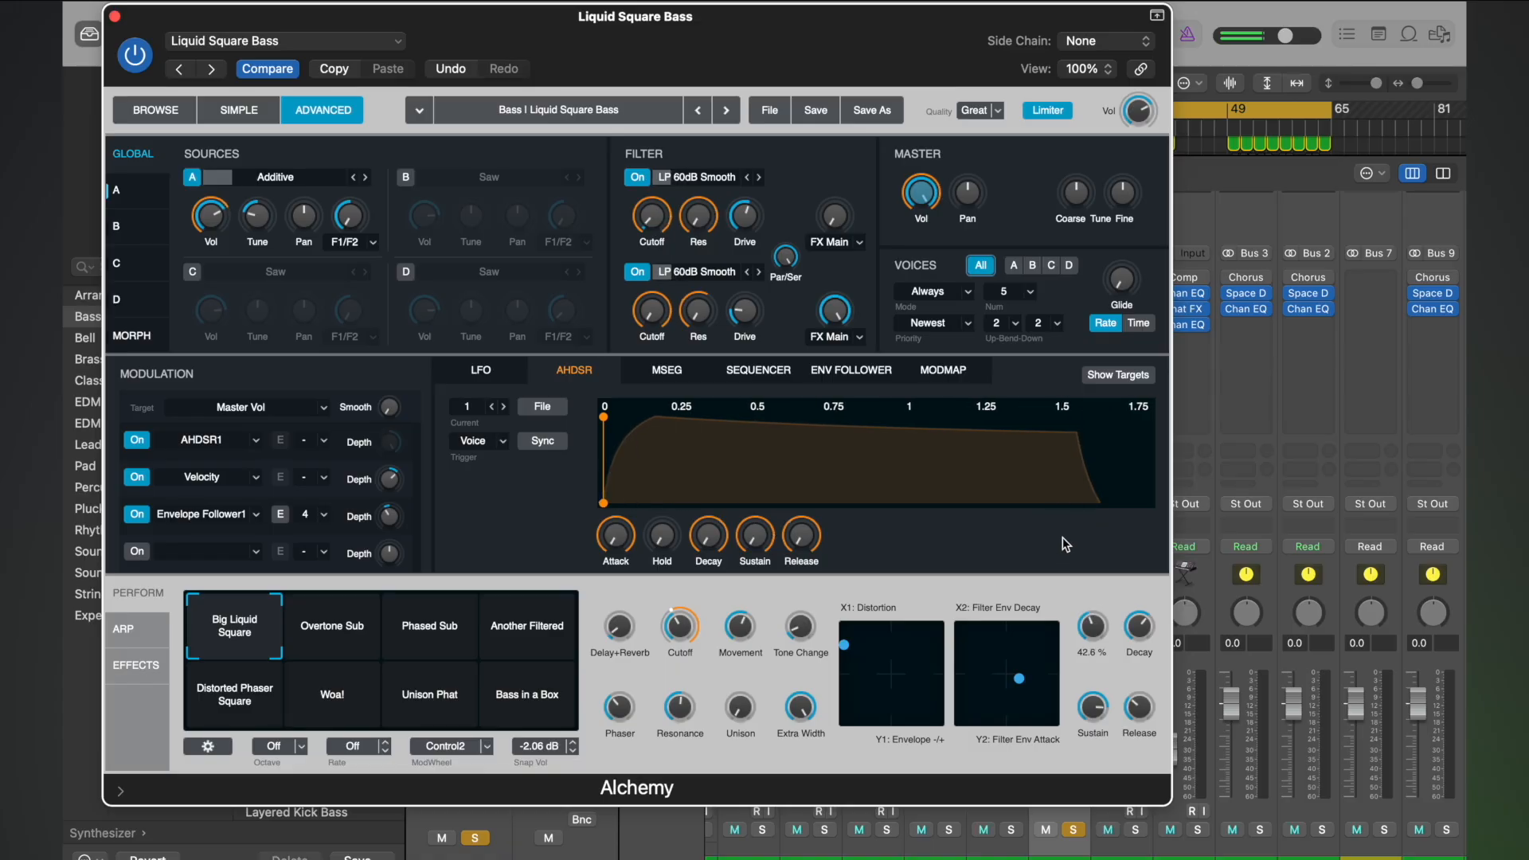
pyautogui.click(115, 16)
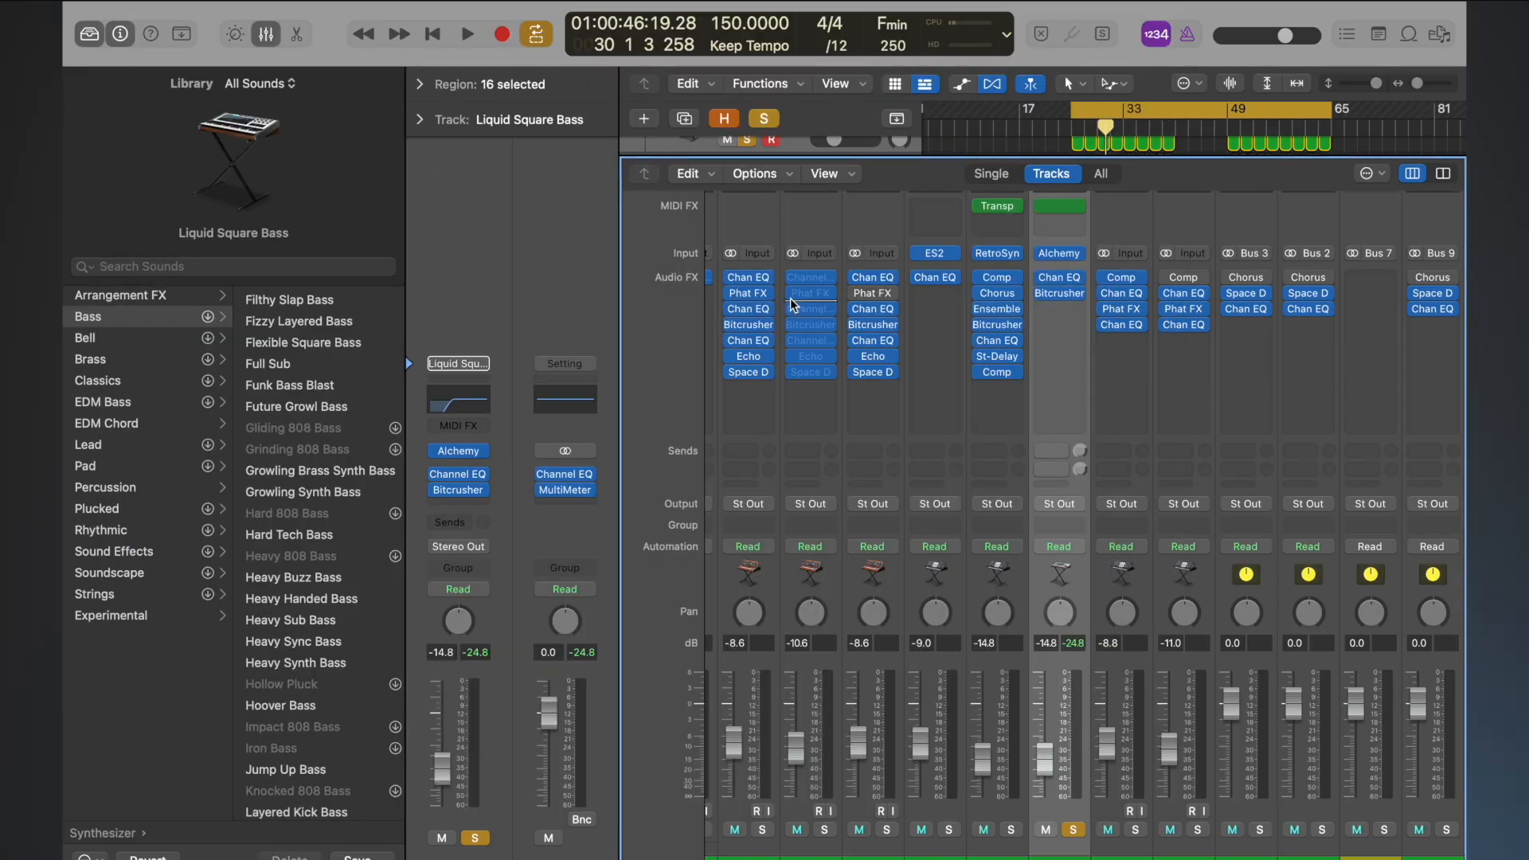
# - Solo the Arcade Attack Bass and Sub Bass along with the Liquid Square Bass, close the mixer and play the three layers together
pyautogui.click(1011, 830)
pyautogui.press('space')
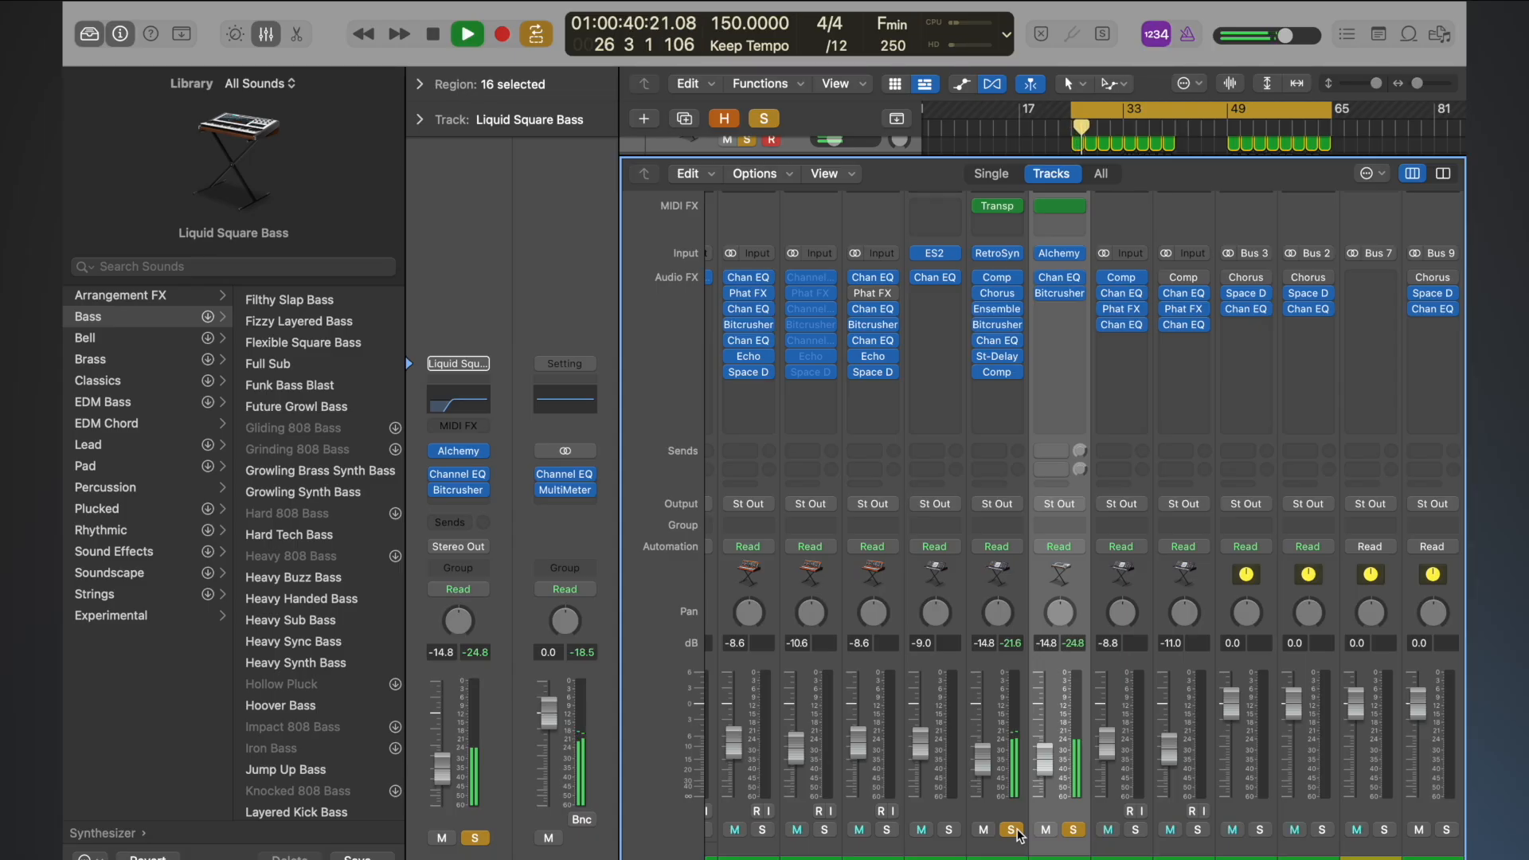
pyautogui.press('x')
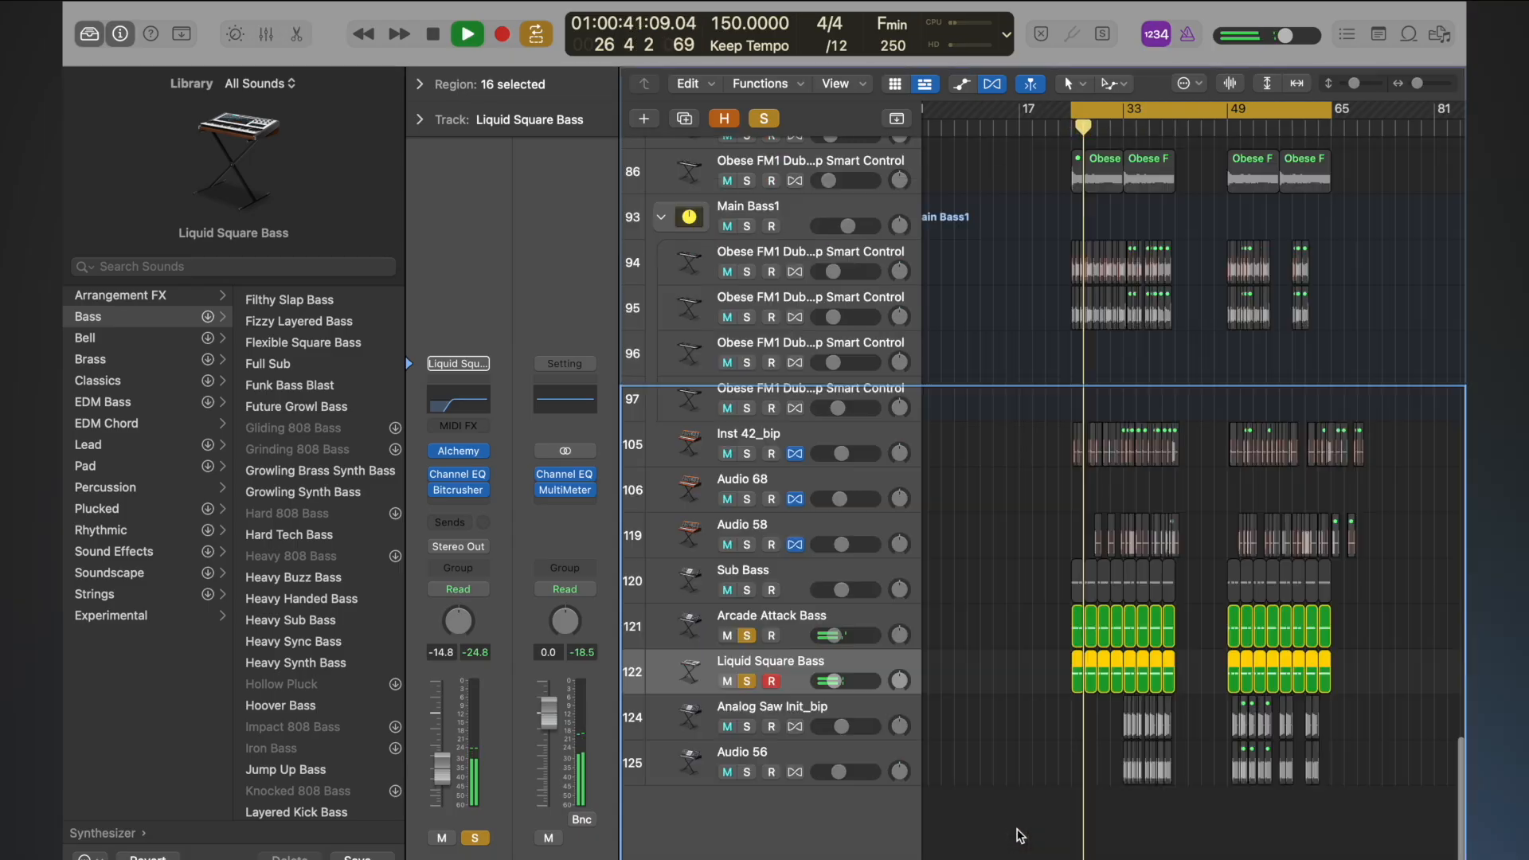
pyautogui.click(748, 590)
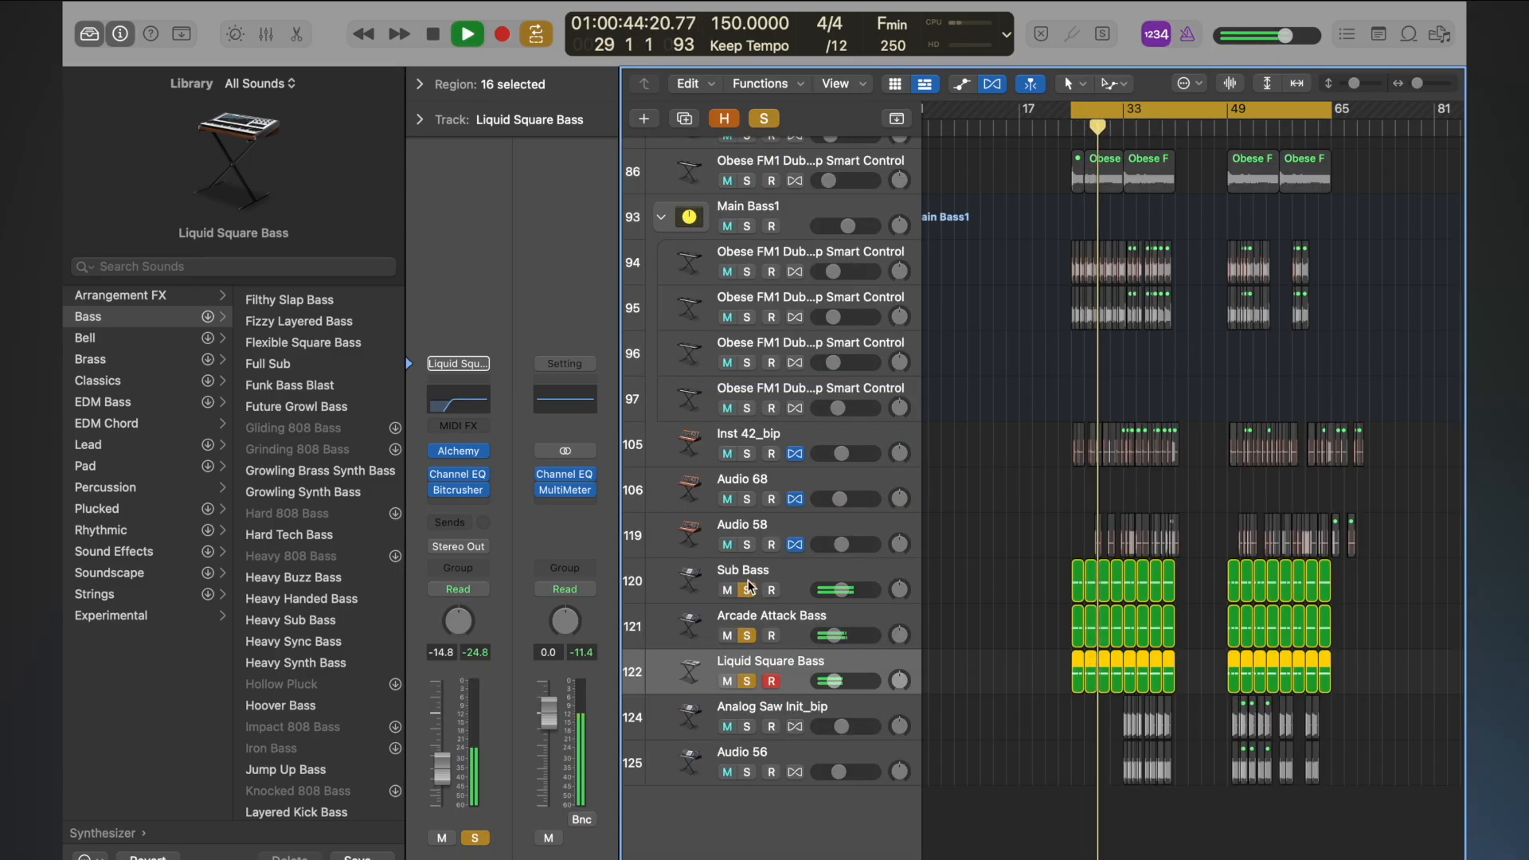
pyautogui.press('space')
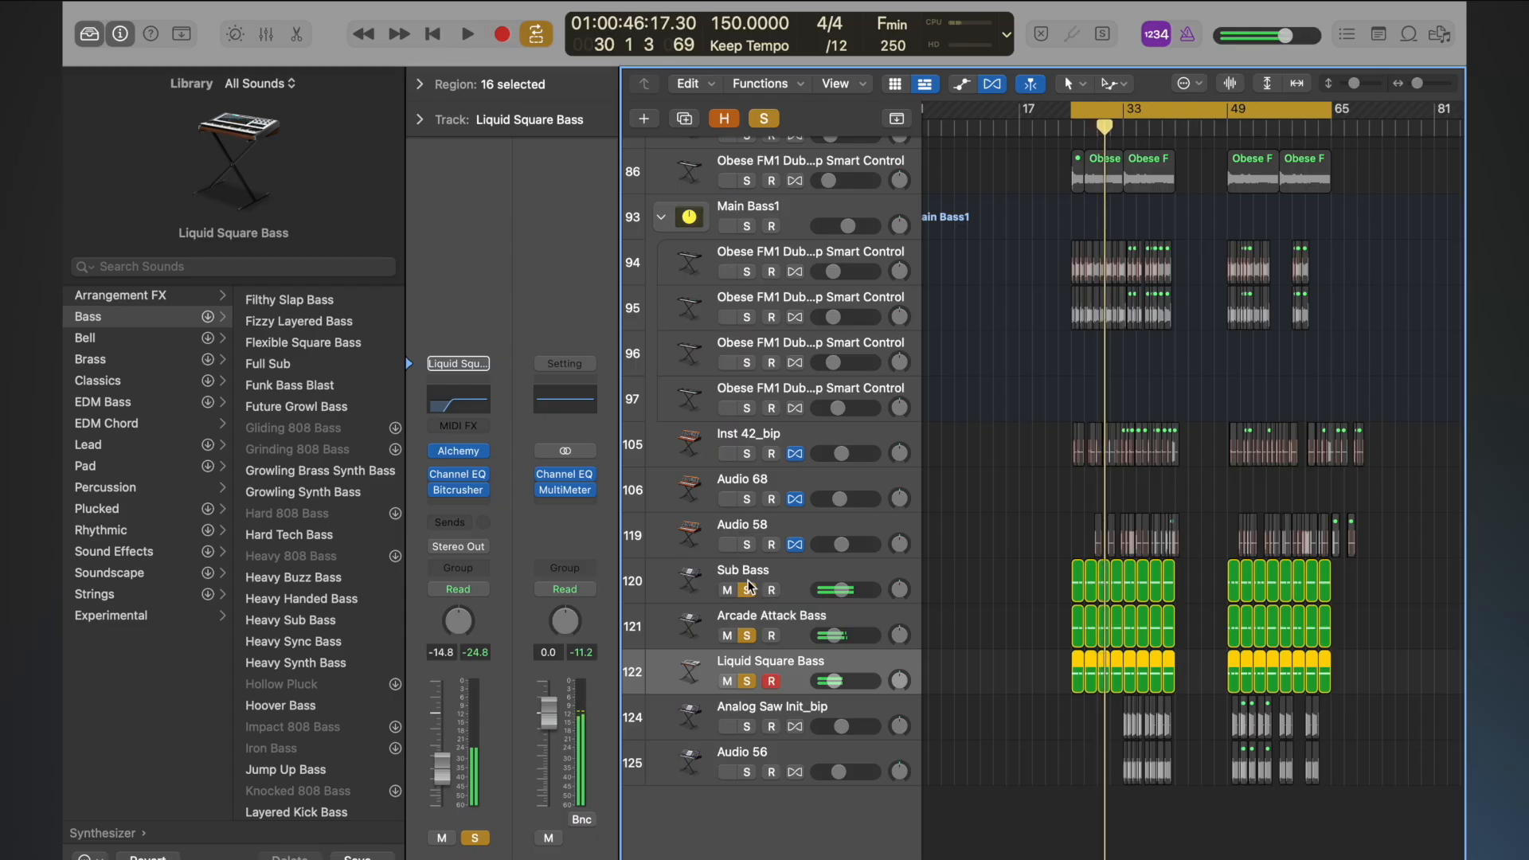
# - Clear all solos, turn cycle mode off and play the full mix from just before the first drop
pyautogui.click(747, 681)
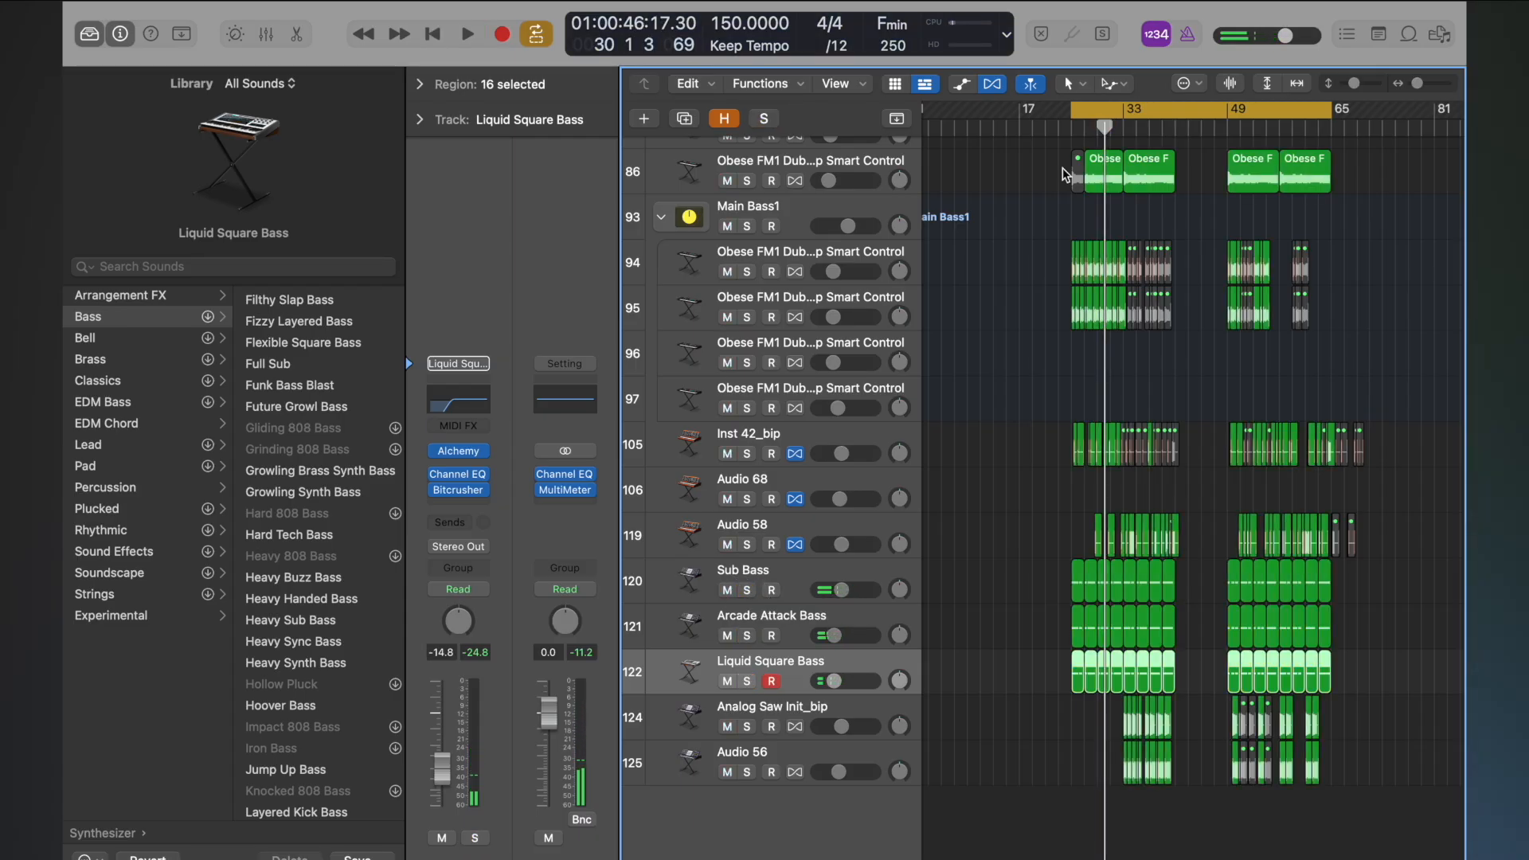
pyautogui.click(1051, 126)
pyautogui.press('space')
pyautogui.press('c')
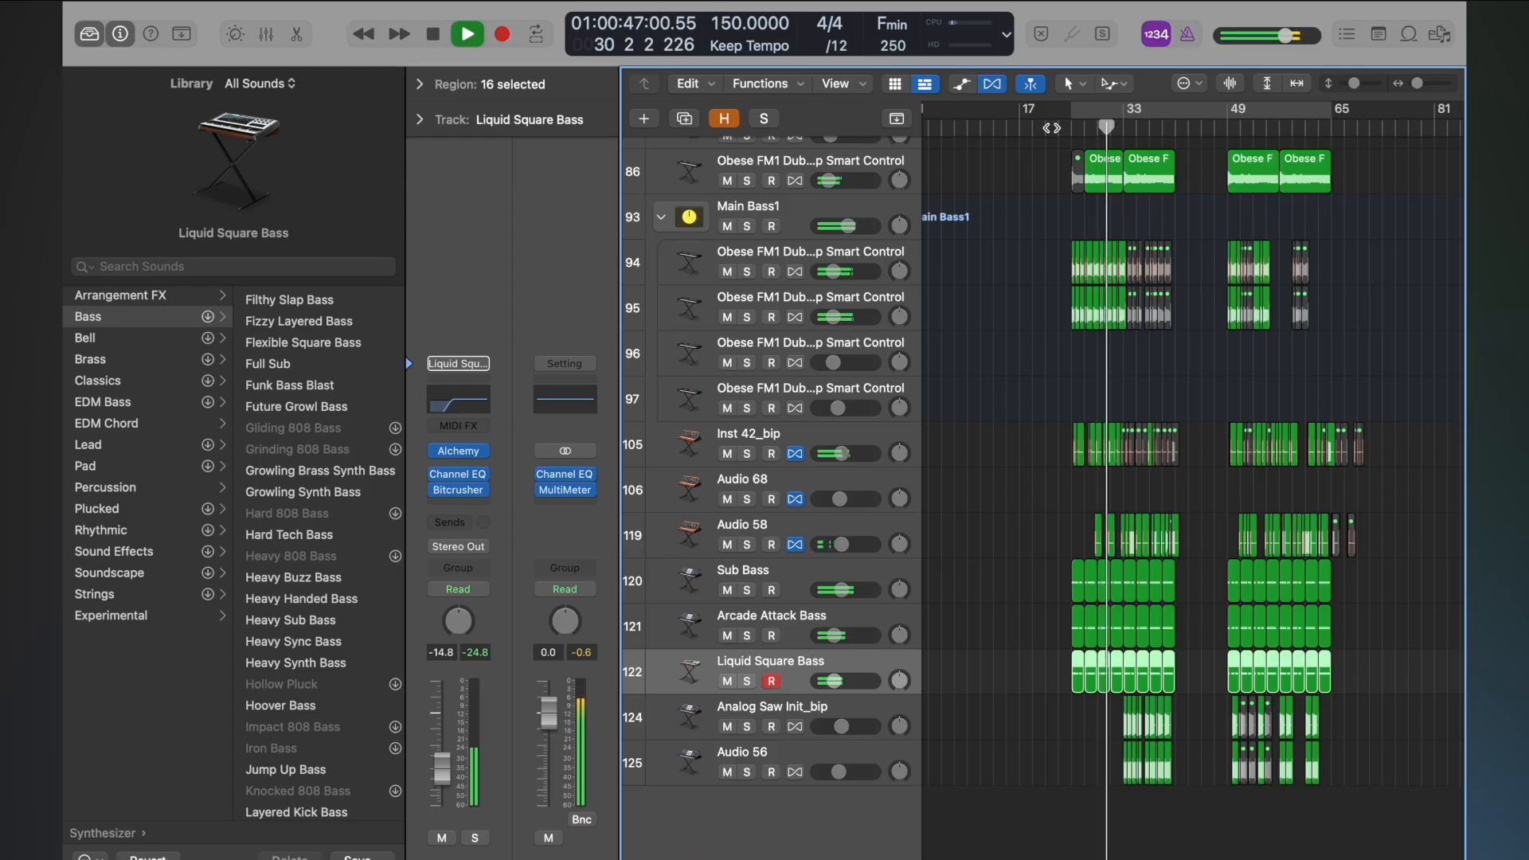
# - Compare the first drop with the Arcade Attack Bass and Liquid Square Bass muted and unmuted, and solo the Liquid Square Bass
pyautogui.moveTo(726, 634); pyautogui.dragTo(728, 681)
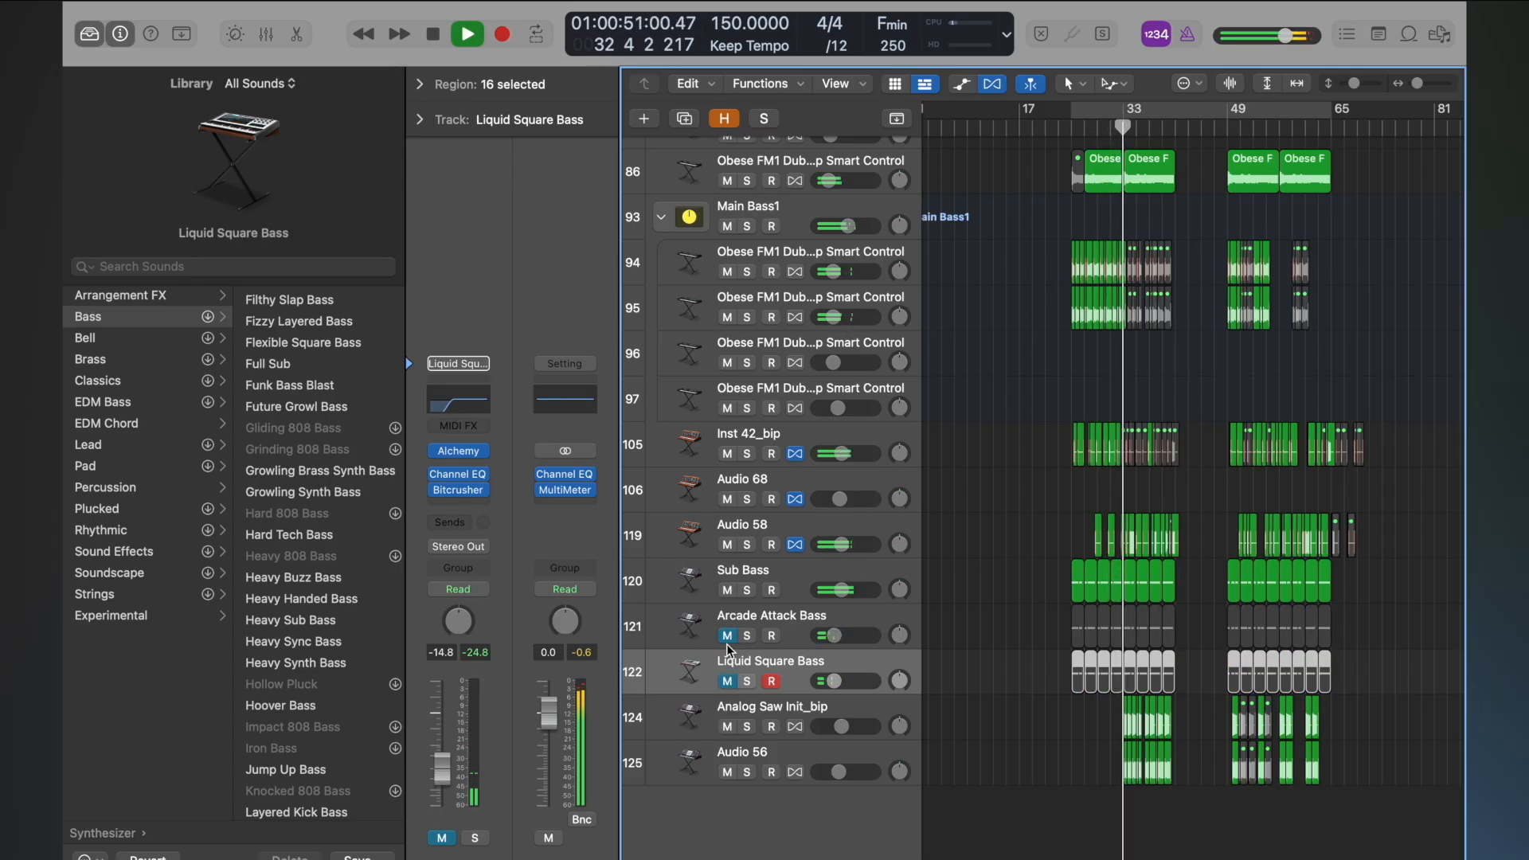
pyautogui.moveTo(726, 635); pyautogui.dragTo(728, 681)
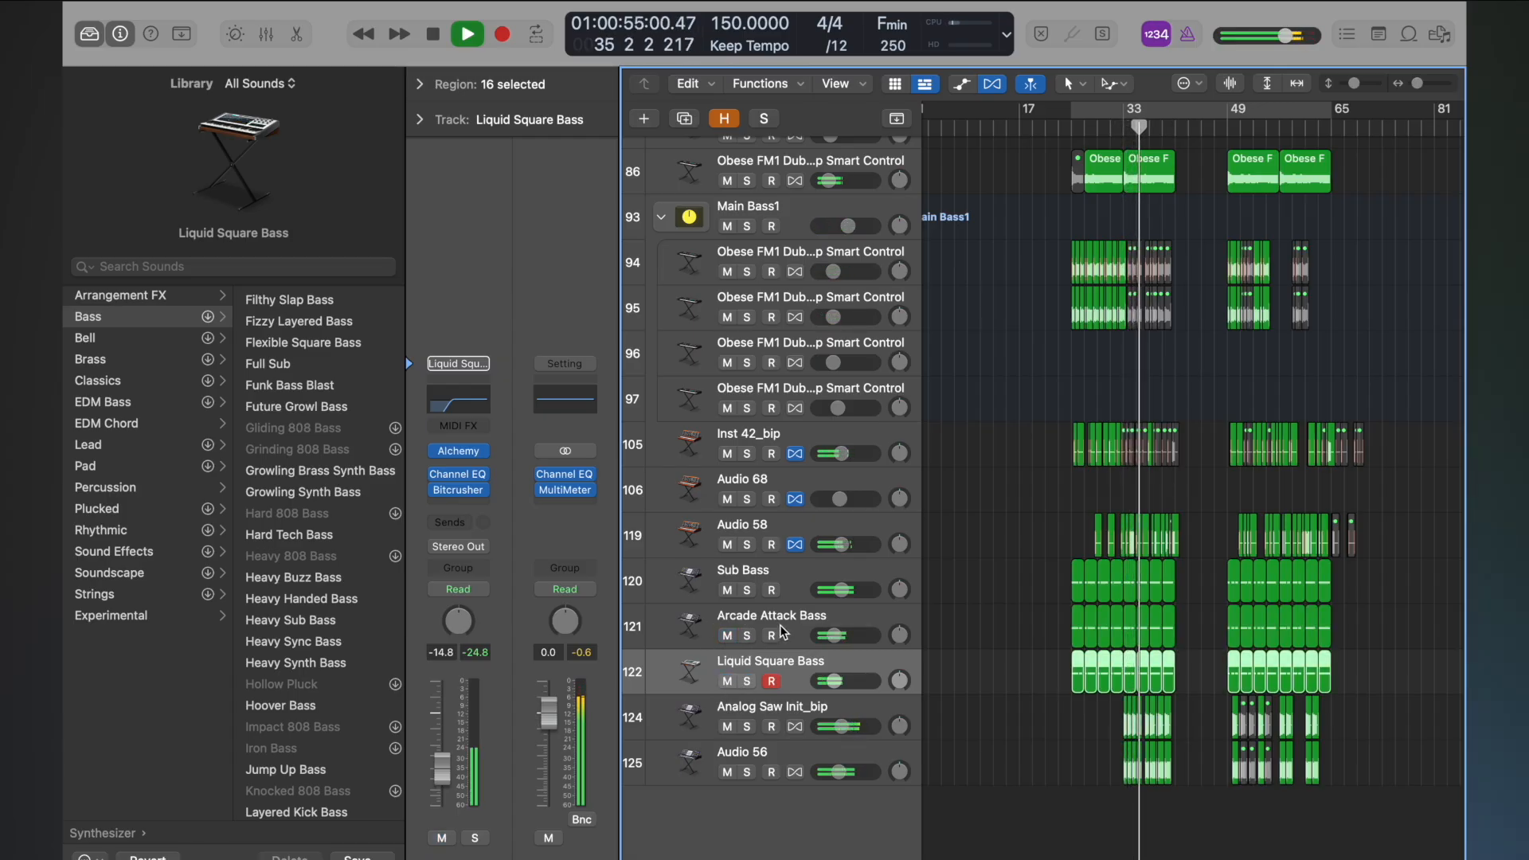
pyautogui.click(748, 681)
pyautogui.click(748, 680)
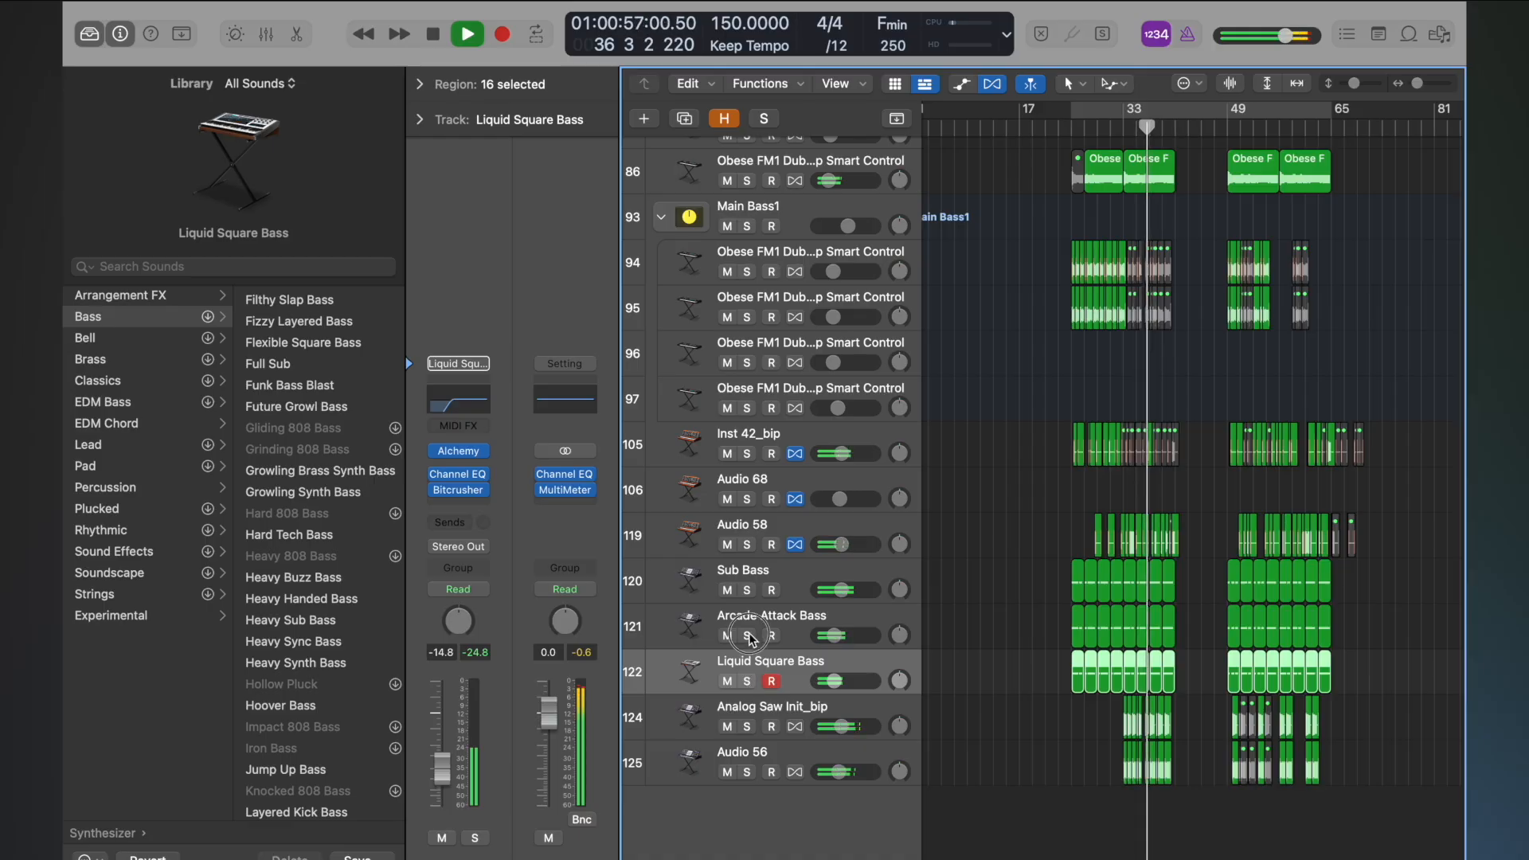
pyautogui.click(749, 680)
pyautogui.click(748, 681)
pyautogui.click(748, 680)
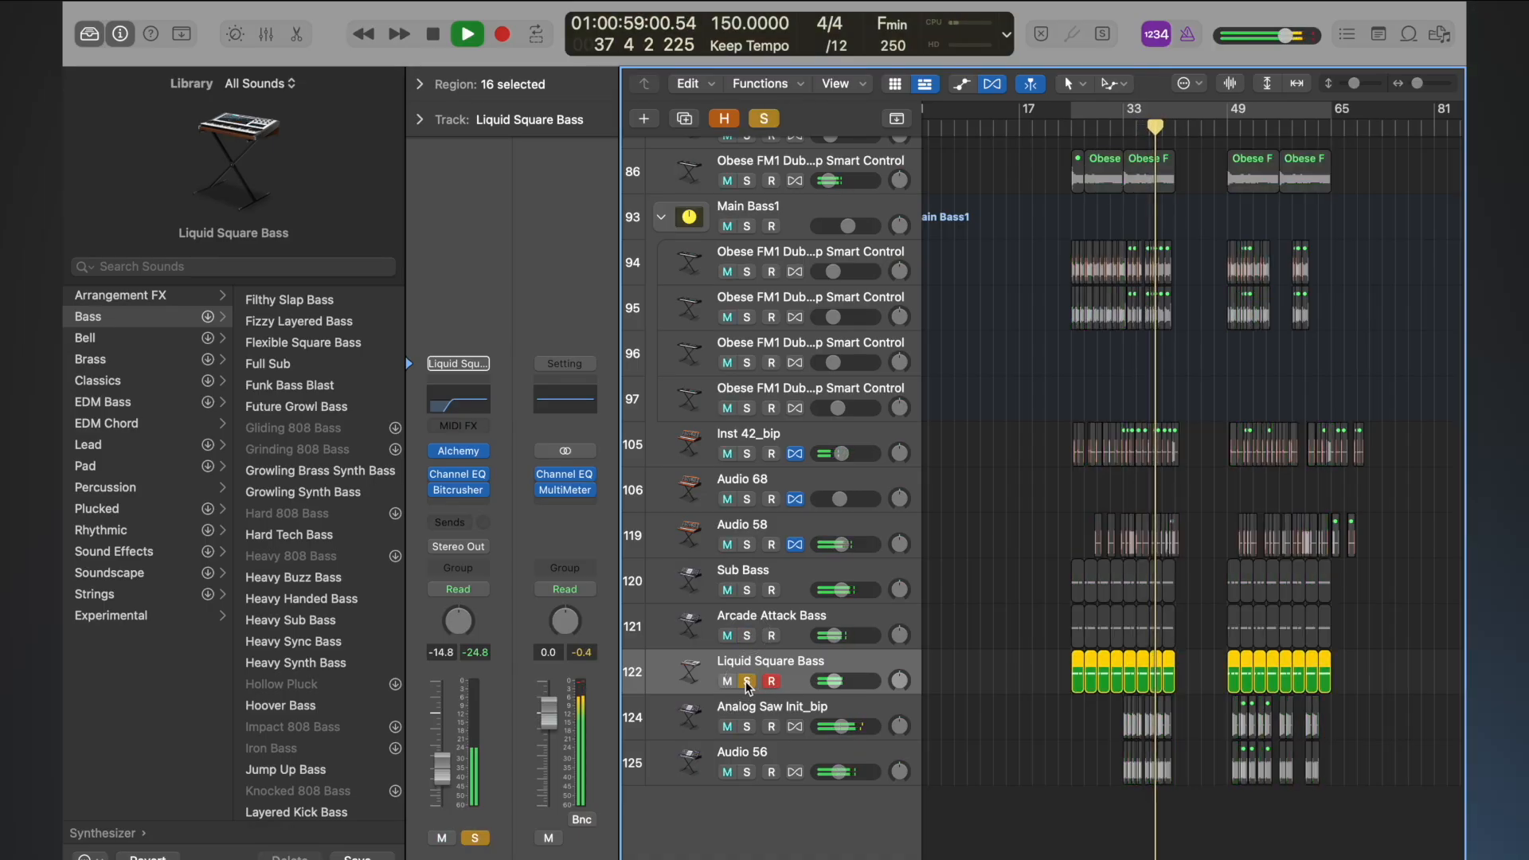
# - Lower the Liquid Square Bass volume to -18.5 dB and resume playing the full mix with its solo off
pyautogui.press('space')
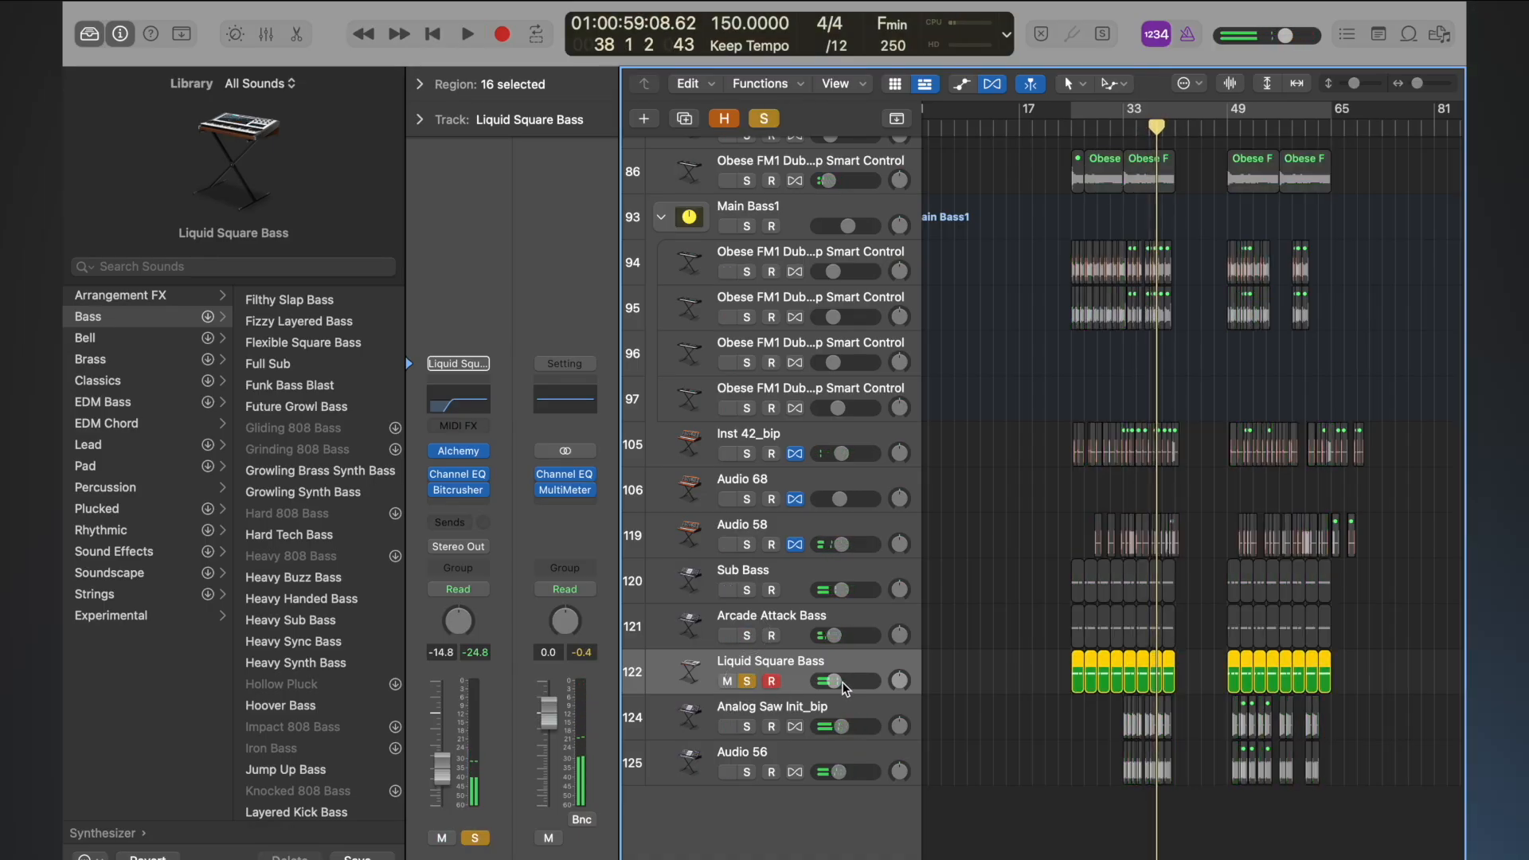
pyautogui.moveTo(443, 754); pyautogui.dragTo(446, 763)
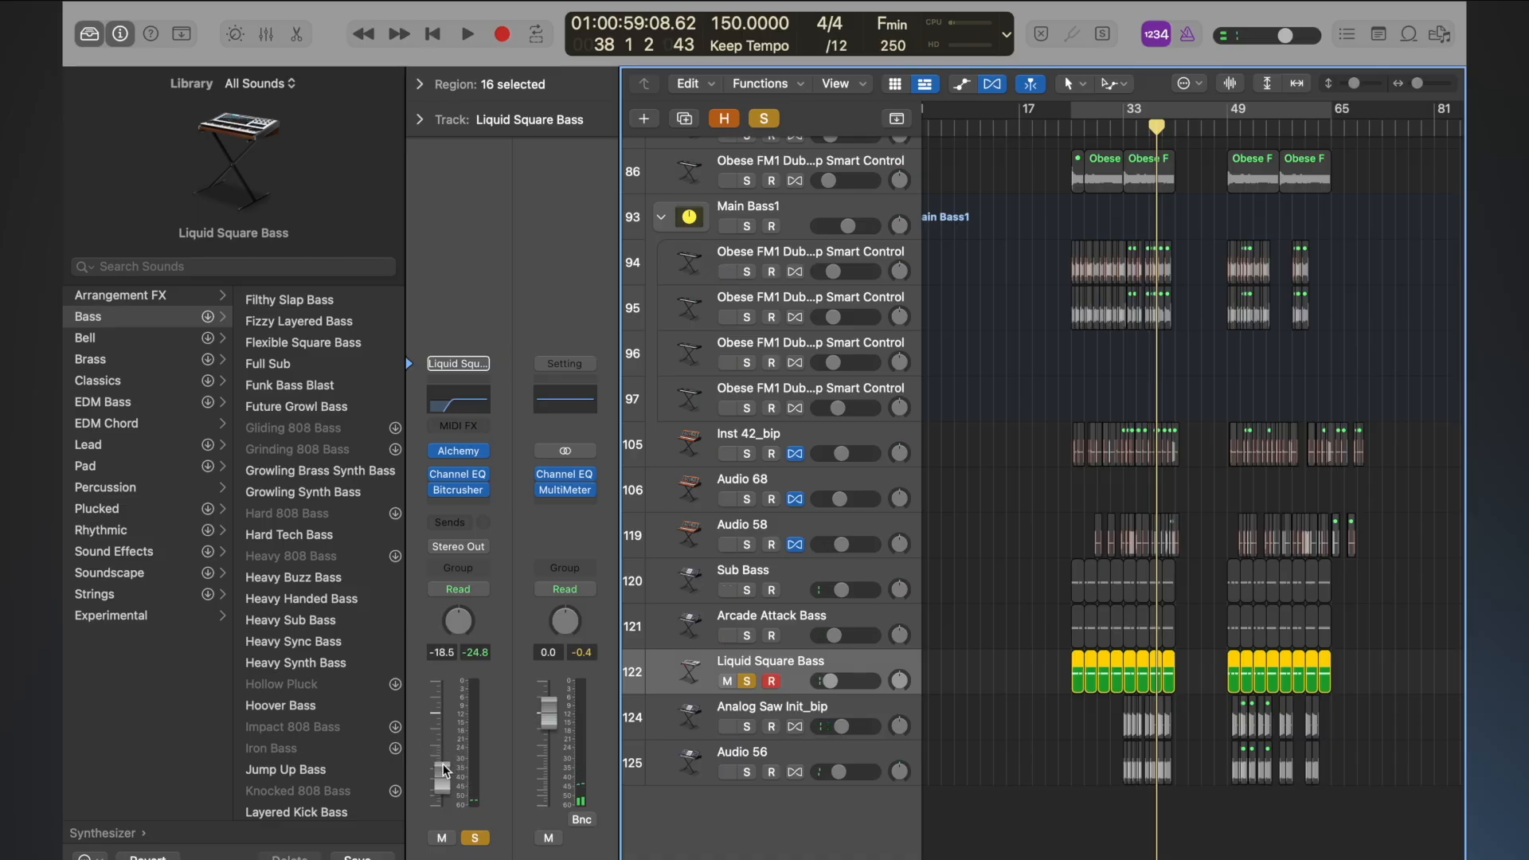
pyautogui.press('space')
pyautogui.click(746, 681)
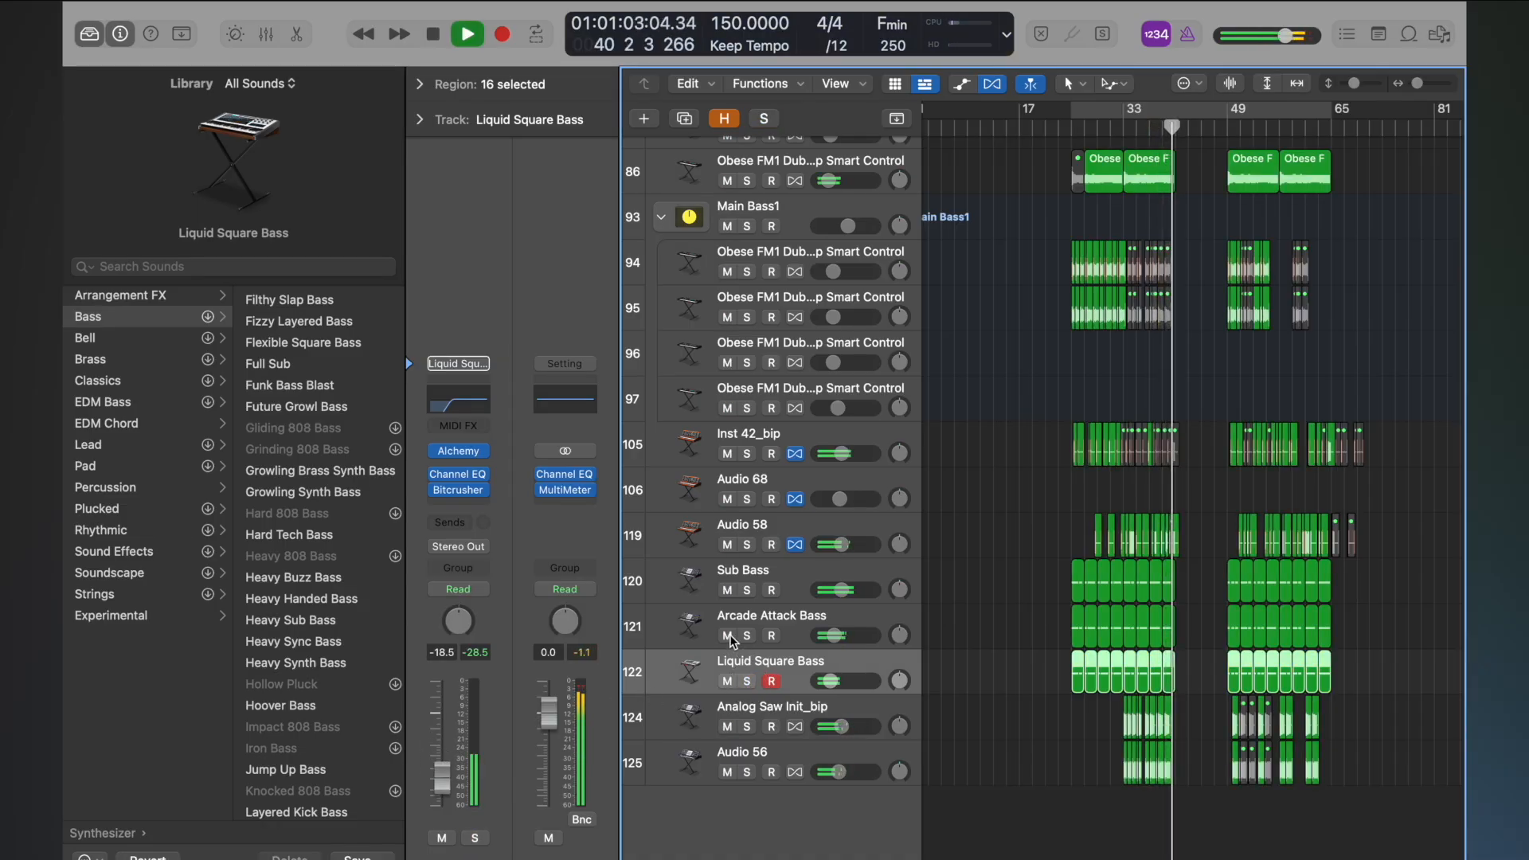
# - Play from just before the second drop, briefly soloing the bass layers before returning to the full mix
pyautogui.click(1220, 130)
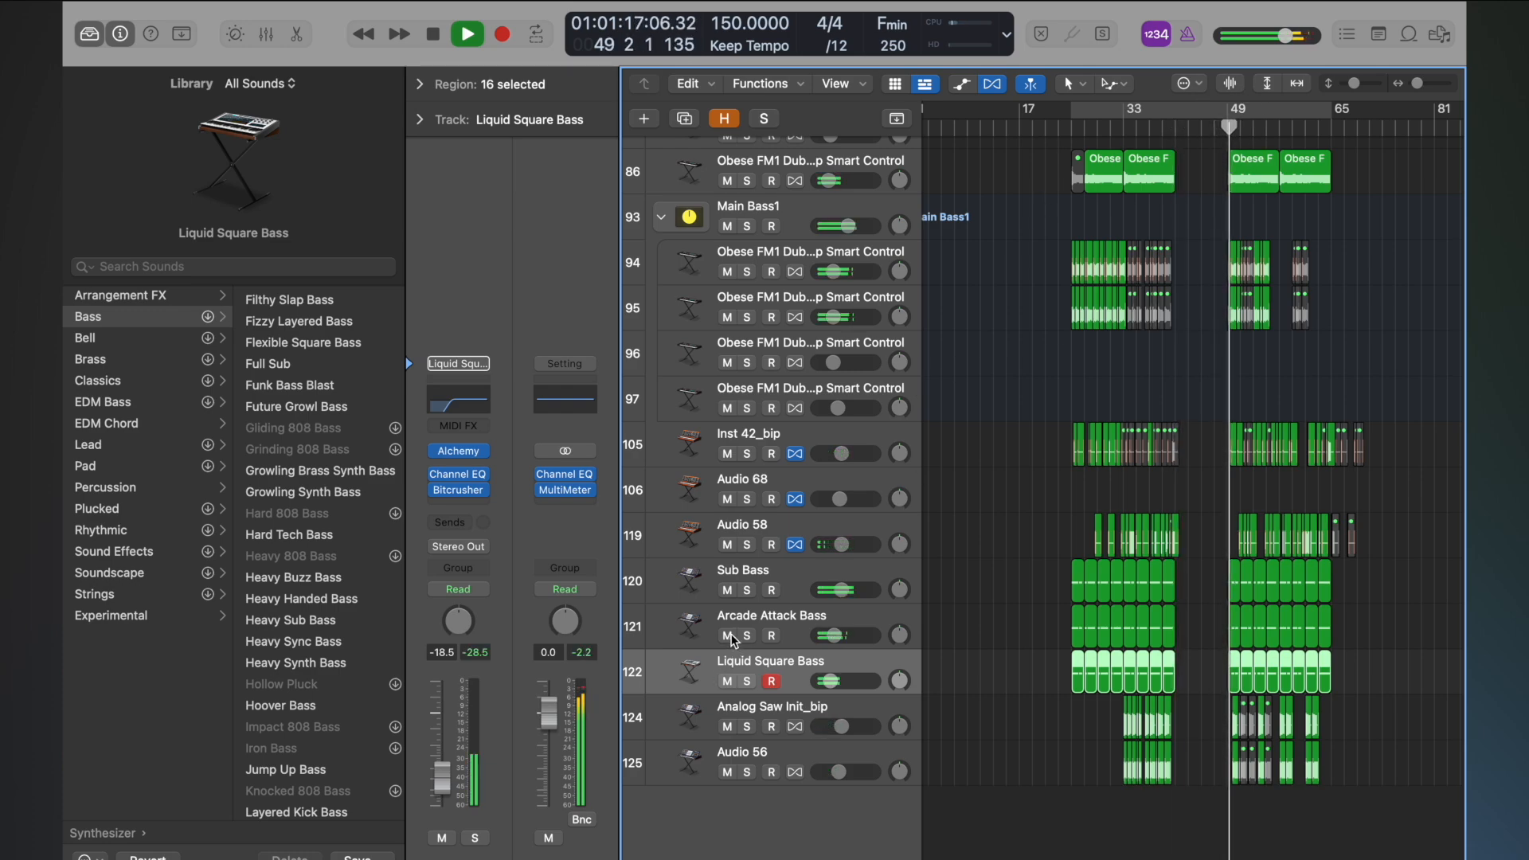
pyautogui.click(747, 681)
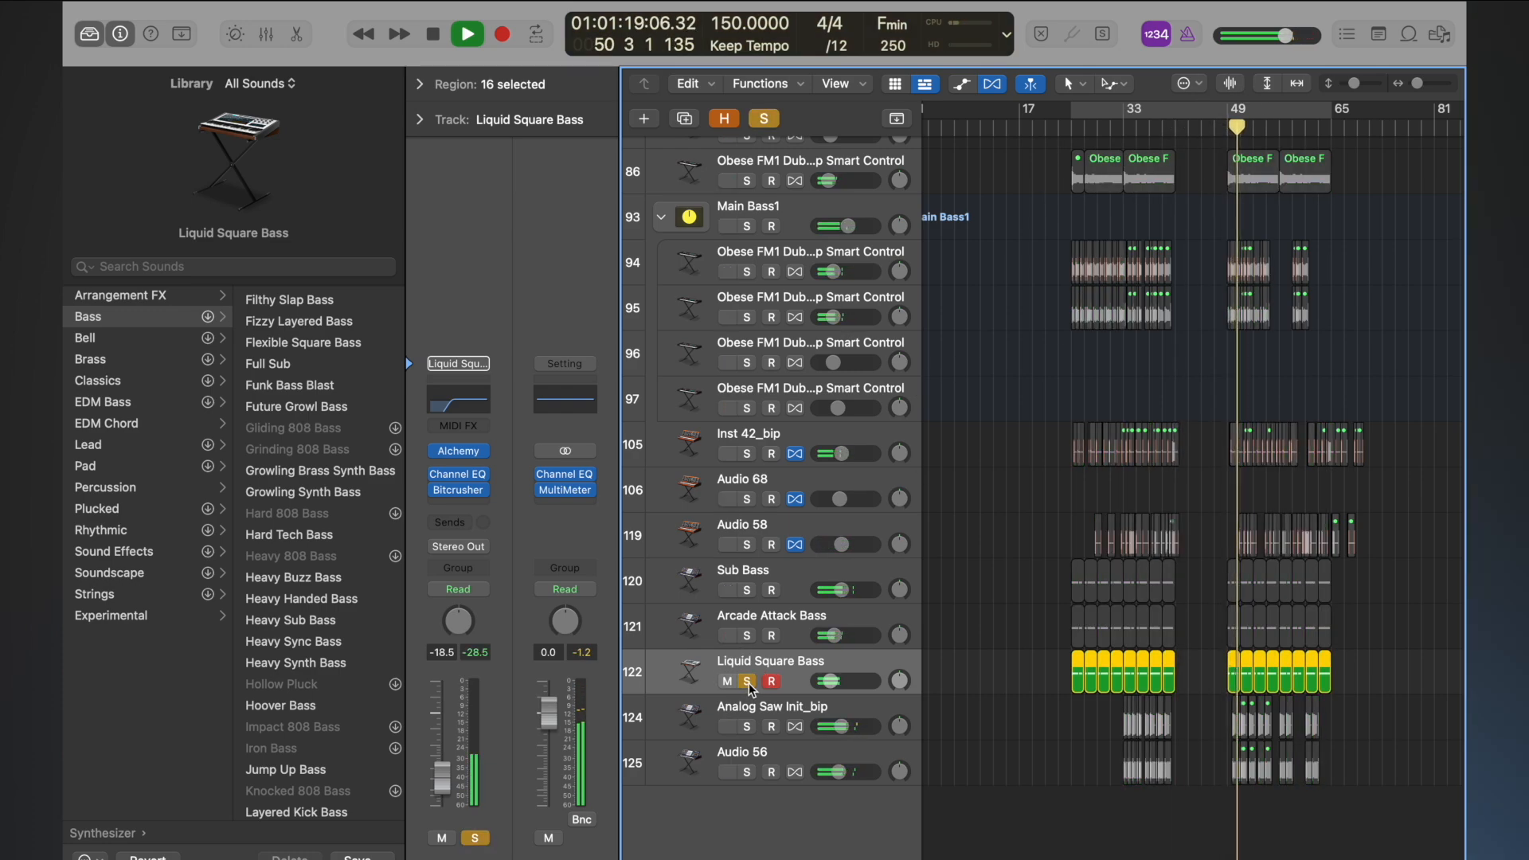
pyautogui.click(746, 636)
pyautogui.click(746, 636)
pyautogui.click(747, 681)
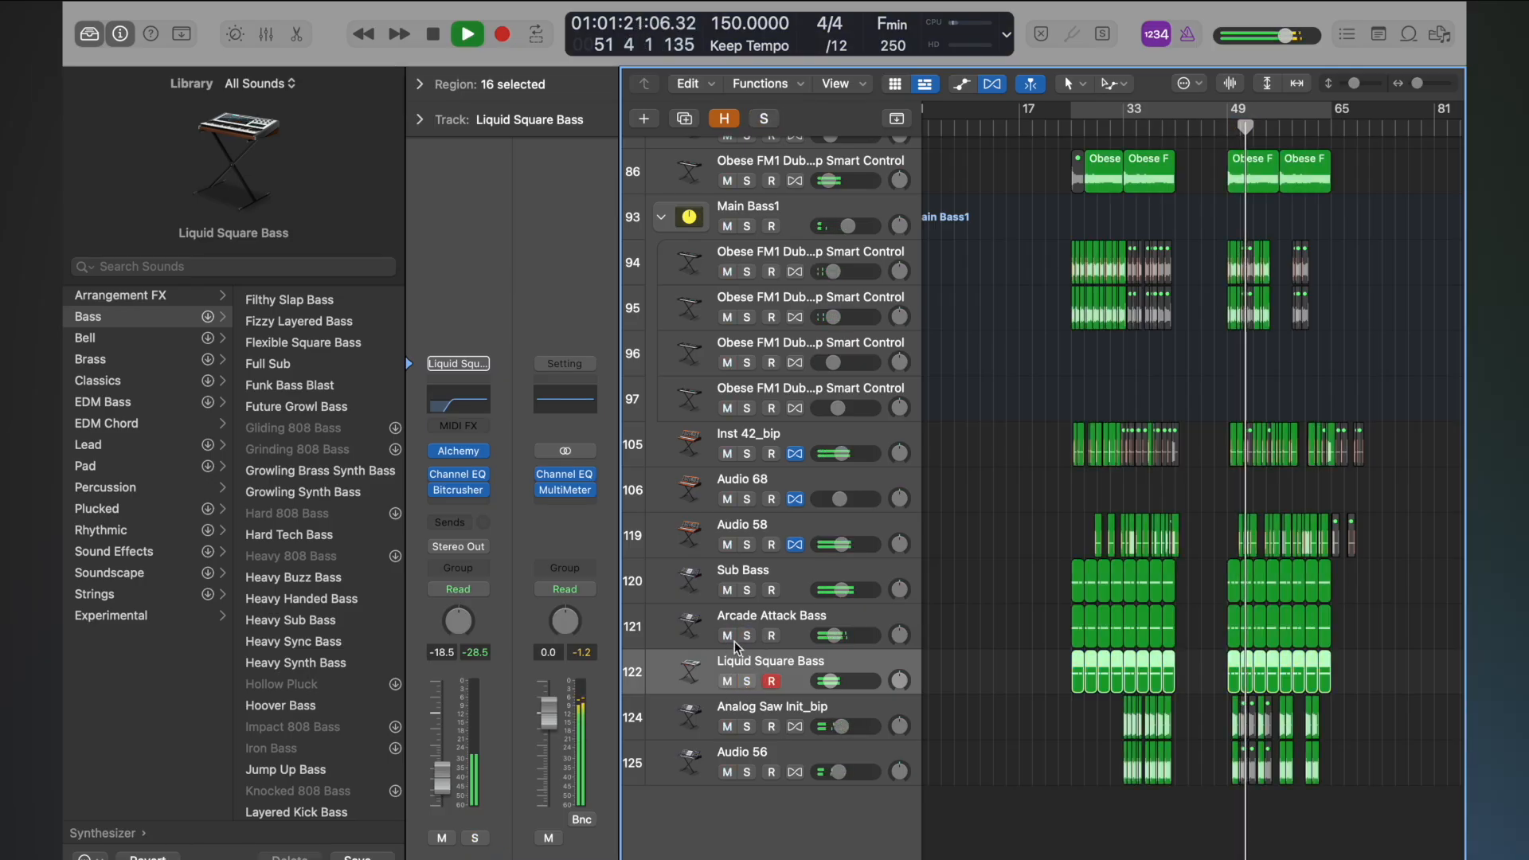
# - Compare the second drop with both bass layers muted and unmuted, leaving only the Liquid Square Bass muted, and stop playback
pyautogui.click(728, 634)
pyautogui.click(728, 680)
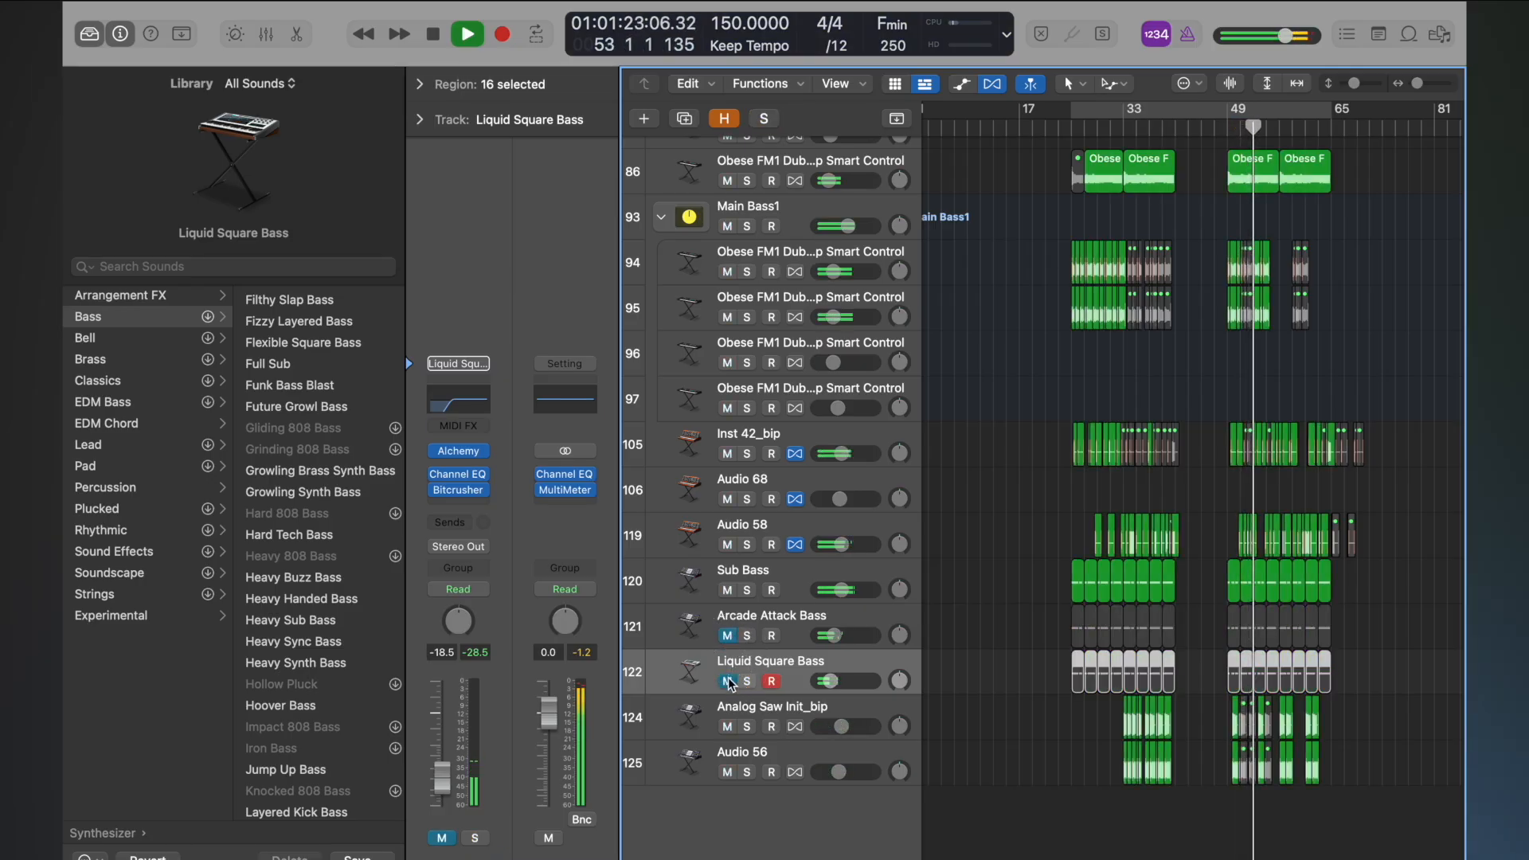
pyautogui.click(728, 681)
pyautogui.click(728, 634)
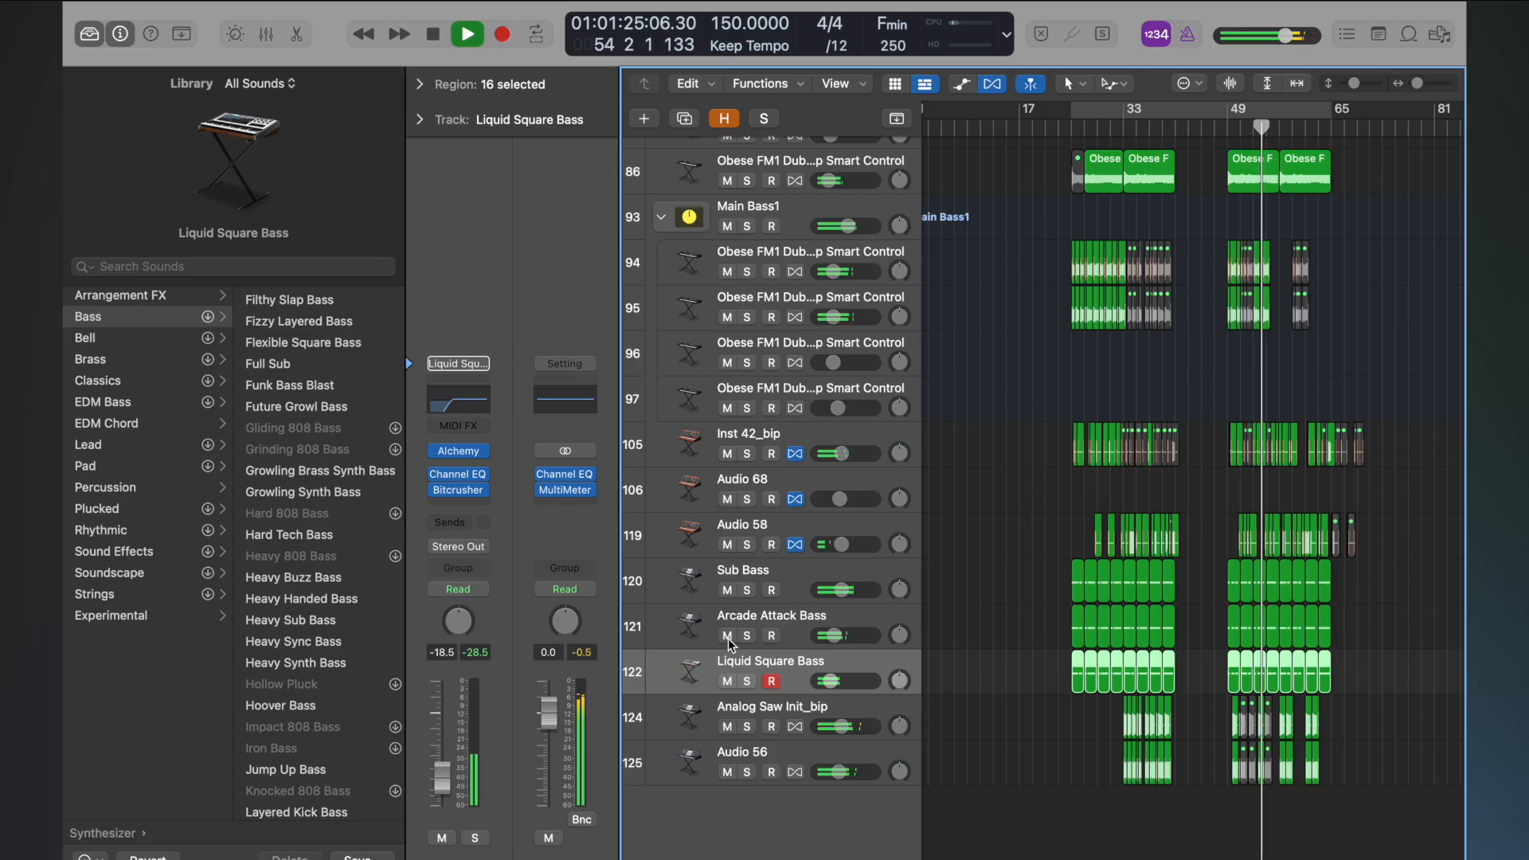
pyautogui.press('m')
pyautogui.press('space')
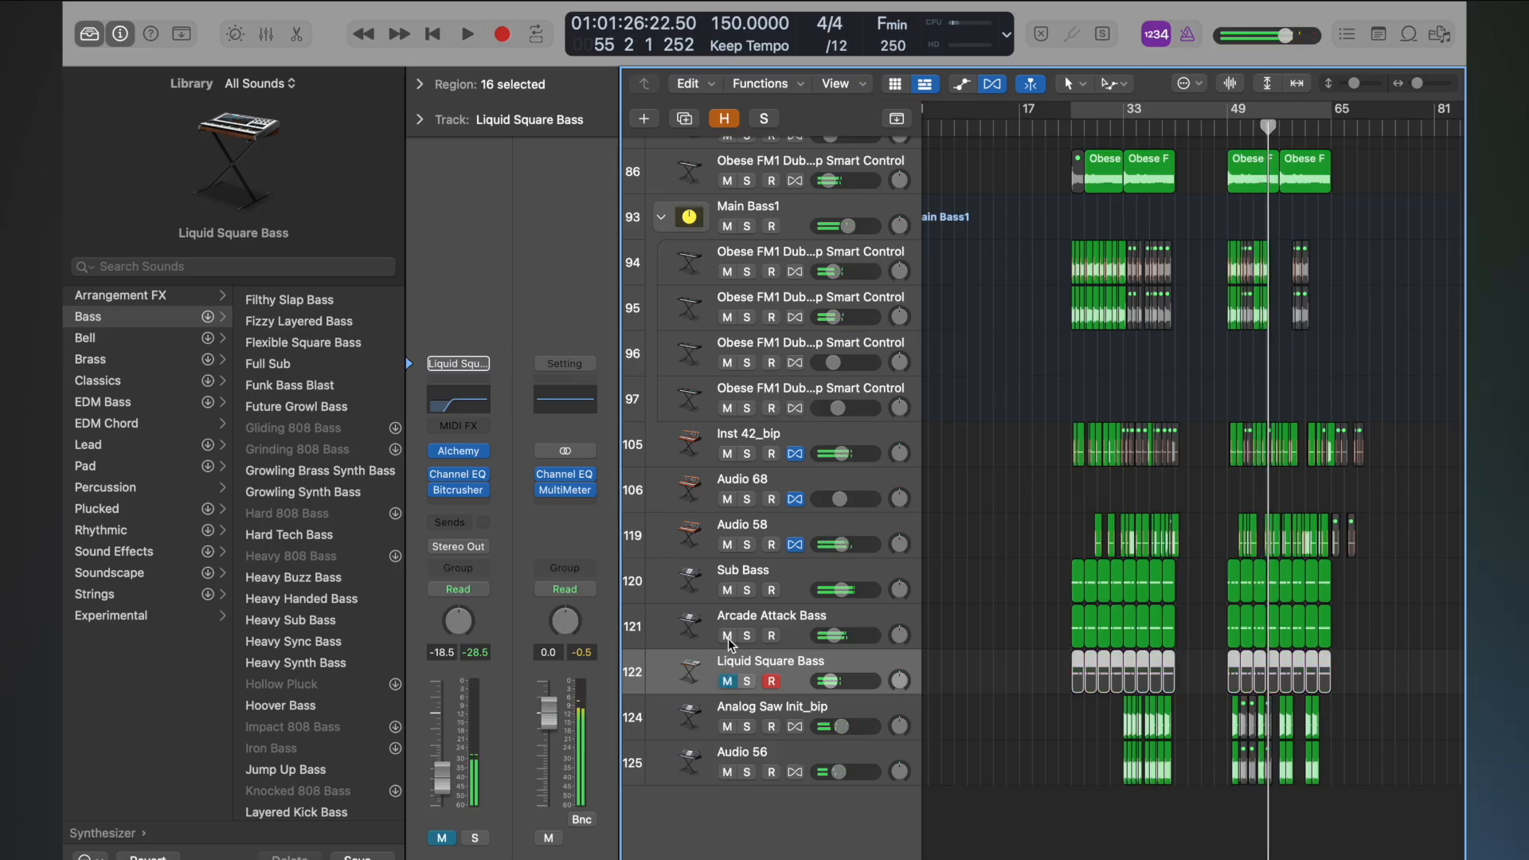